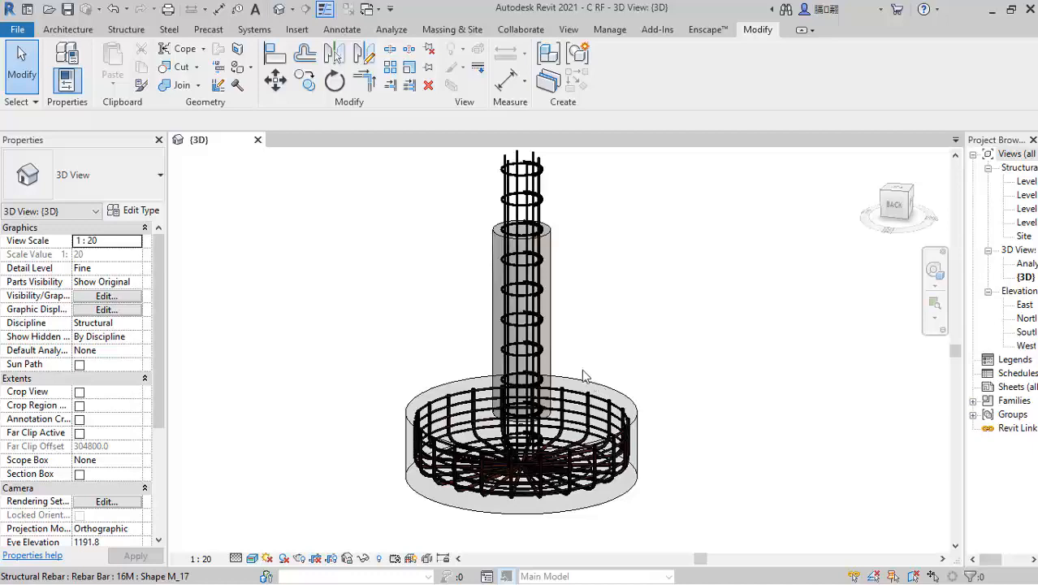
# Step: Examine the finished circular footing and round column with their rebar cages from several angles and distances in 3D
pyautogui.keyDown('shift'); pyautogui.moveTo(607, 416); pyautogui.dragTo(599, 470, button='middle'); pyautogui.keyUp('shift')
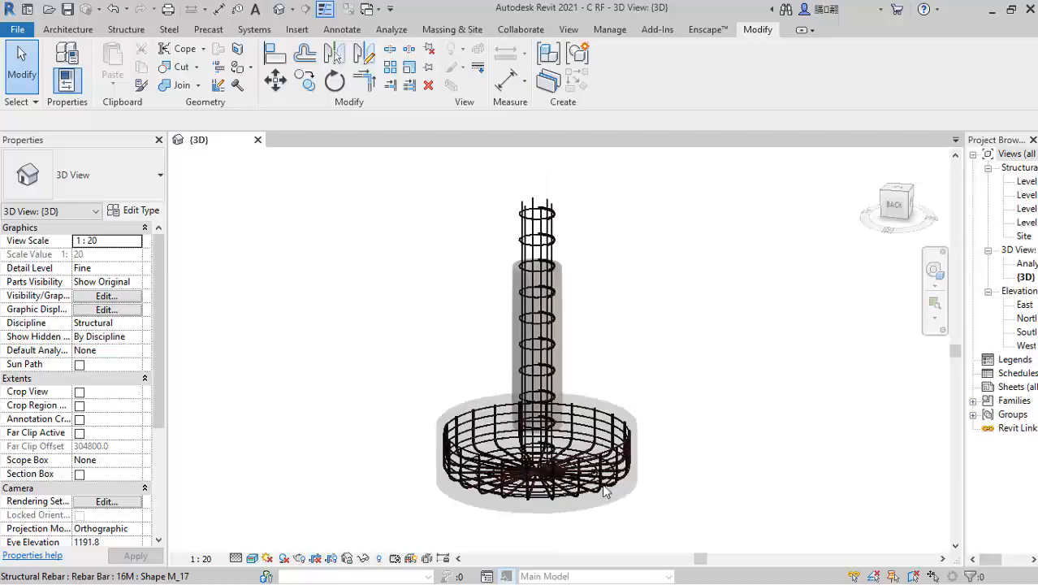
pyautogui.scroll(3, 601, 487)
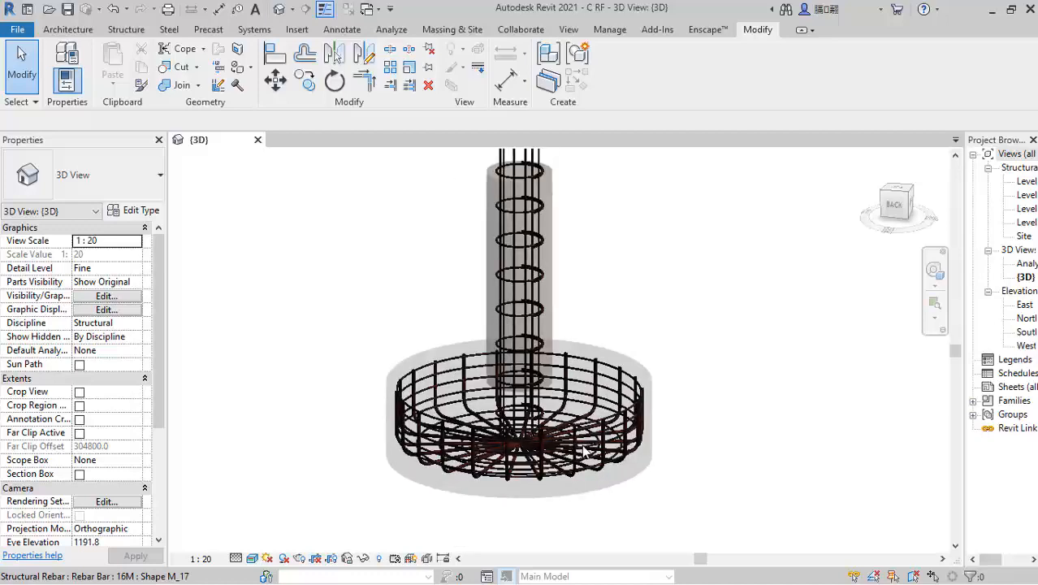
pyautogui.keyDown('shift'); pyautogui.moveTo(605, 482); pyautogui.dragTo(594, 461, button='middle'); pyautogui.keyUp('shift')
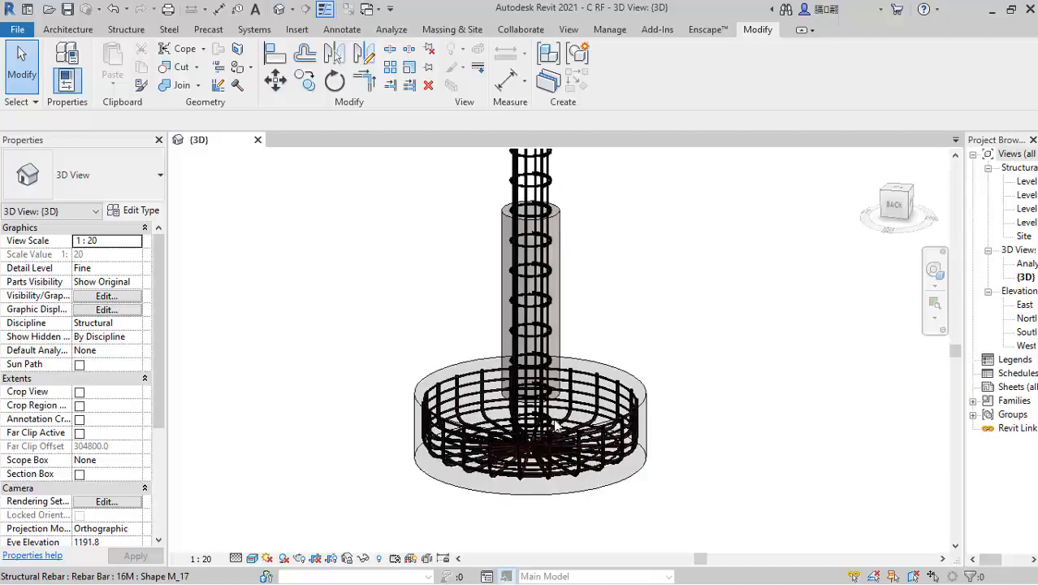
pyautogui.keyDown('shift'); pyautogui.moveTo(607, 457); pyautogui.dragTo(612, 468, button='middle'); pyautogui.keyUp('shift')
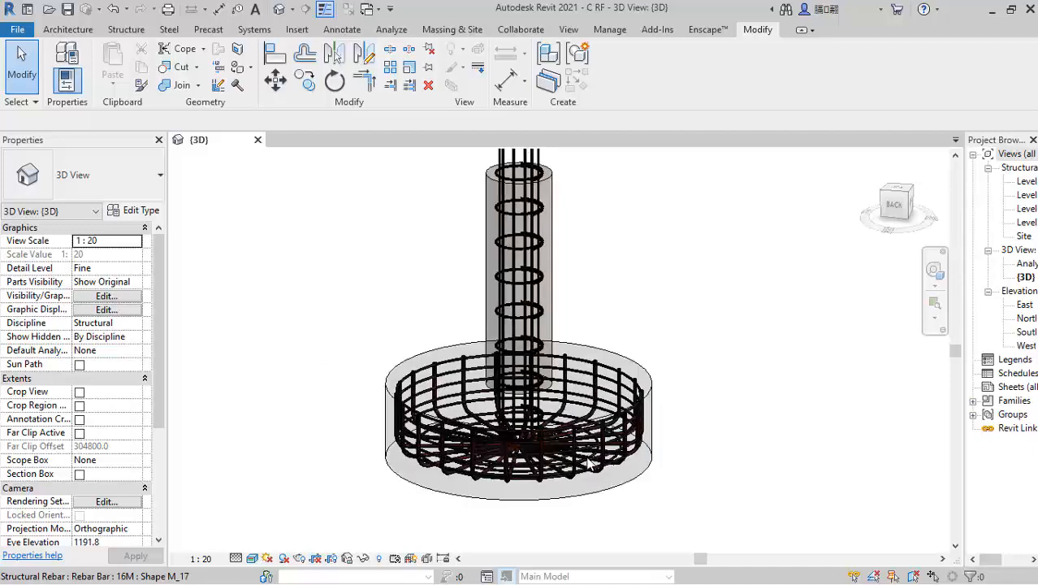
pyautogui.scroll(-2, 573, 396)
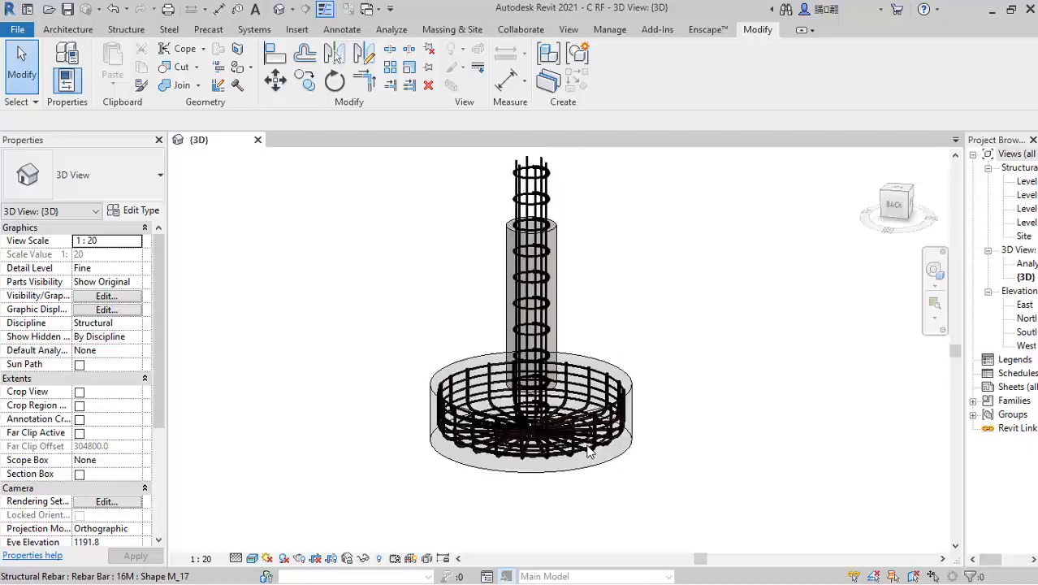
pyautogui.scroll(1, 522, 302)
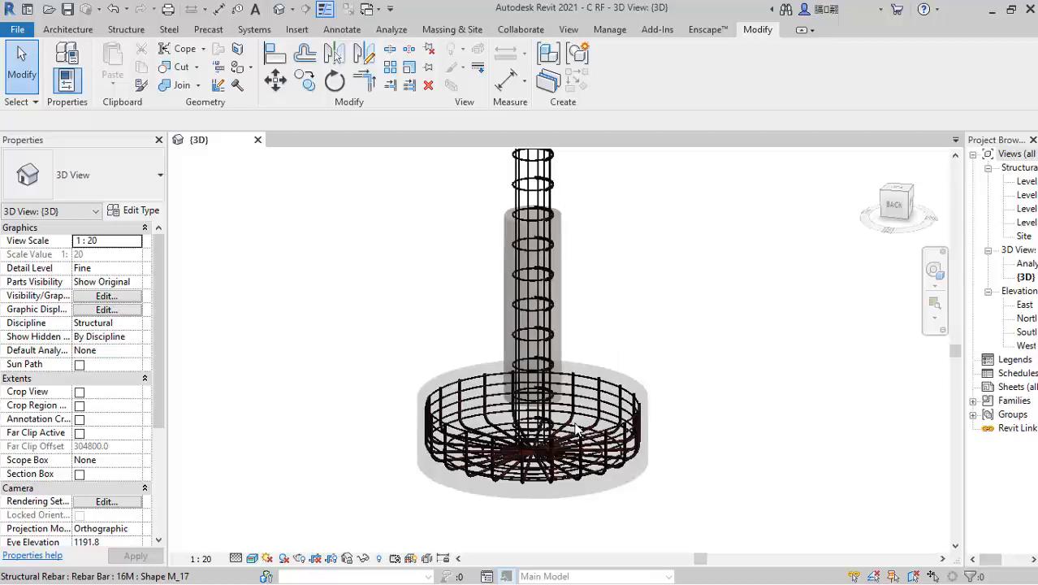
pyautogui.scroll(-1, 575, 431)
pyautogui.scroll(2, 567, 380)
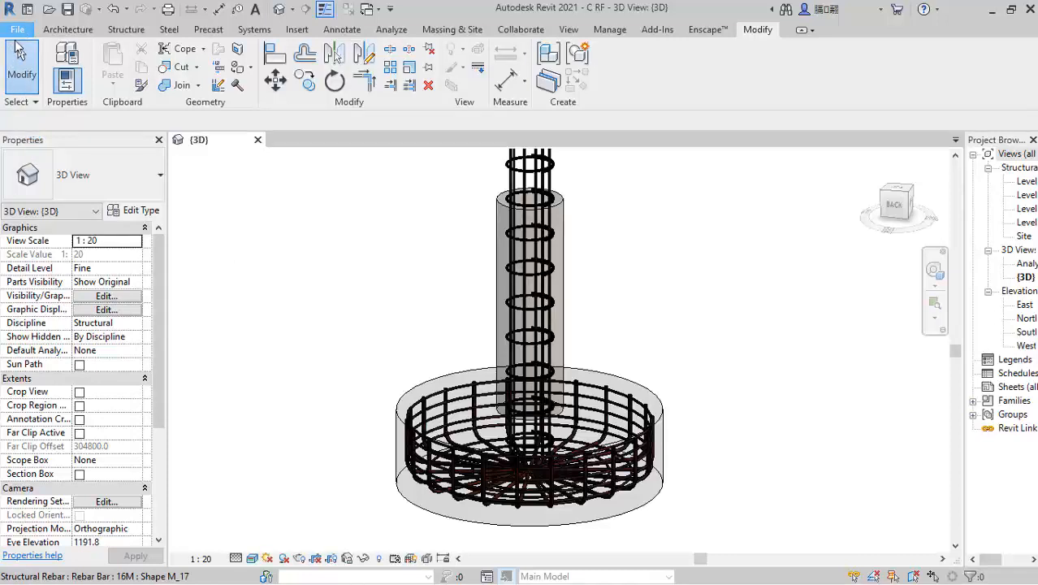
# Step: Create a new project from the Metric-Structural Template
pyautogui.click(17, 30)
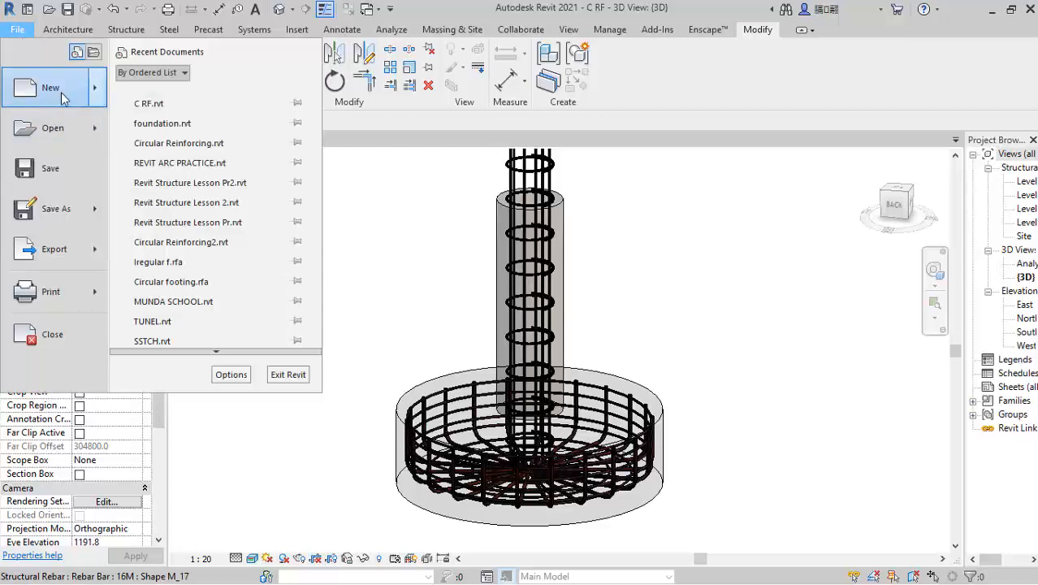
pyautogui.moveTo(64, 93)
pyautogui.click(168, 102)
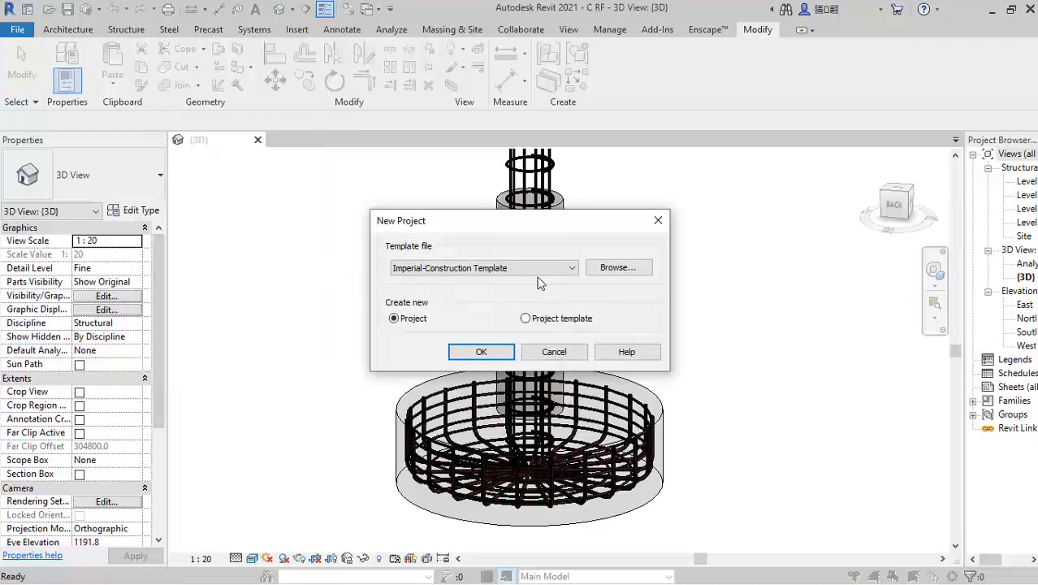
pyautogui.click(519, 268)
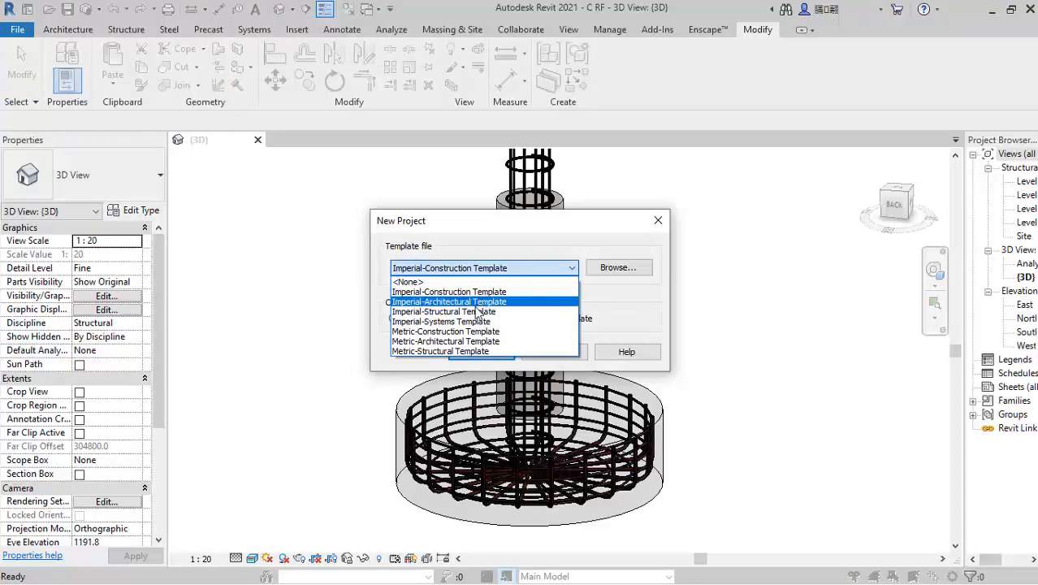
pyautogui.click(432, 352)
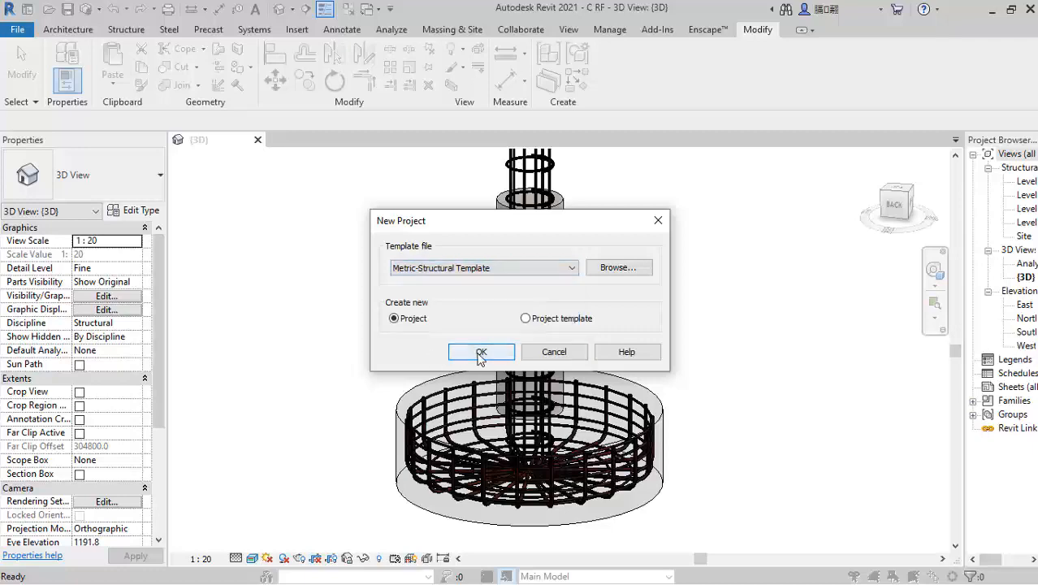
pyautogui.click(481, 354)
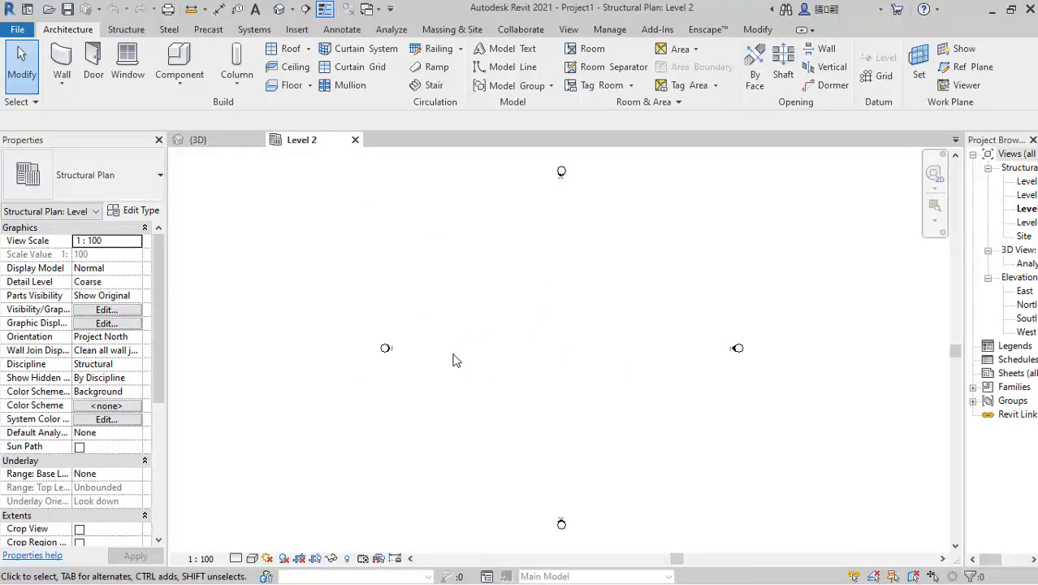
# Step: Widen the Project Browser so the view names are readable and open the Level 1 structural plan
pyautogui.scroll(-2, 454, 357)
pyautogui.scroll(1, 478, 318)
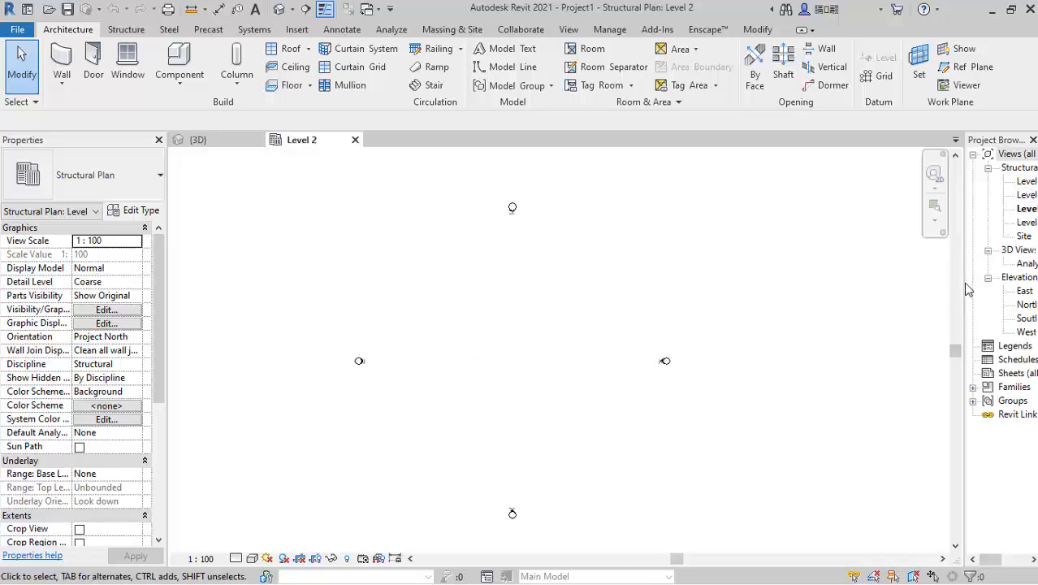
pyautogui.moveTo(963, 286); pyautogui.dragTo(906, 284)
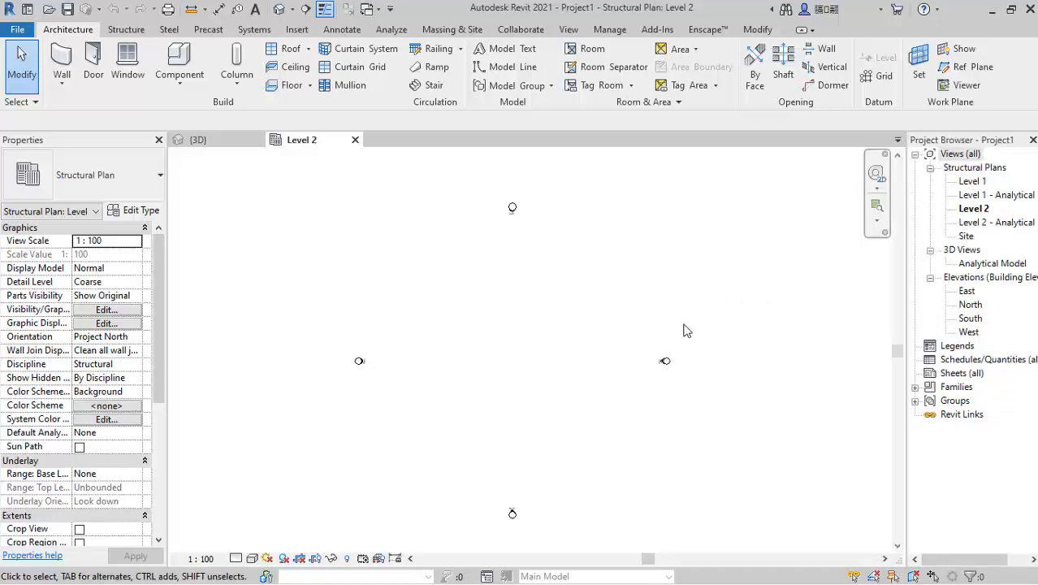
pyautogui.doubleClick(970, 181)
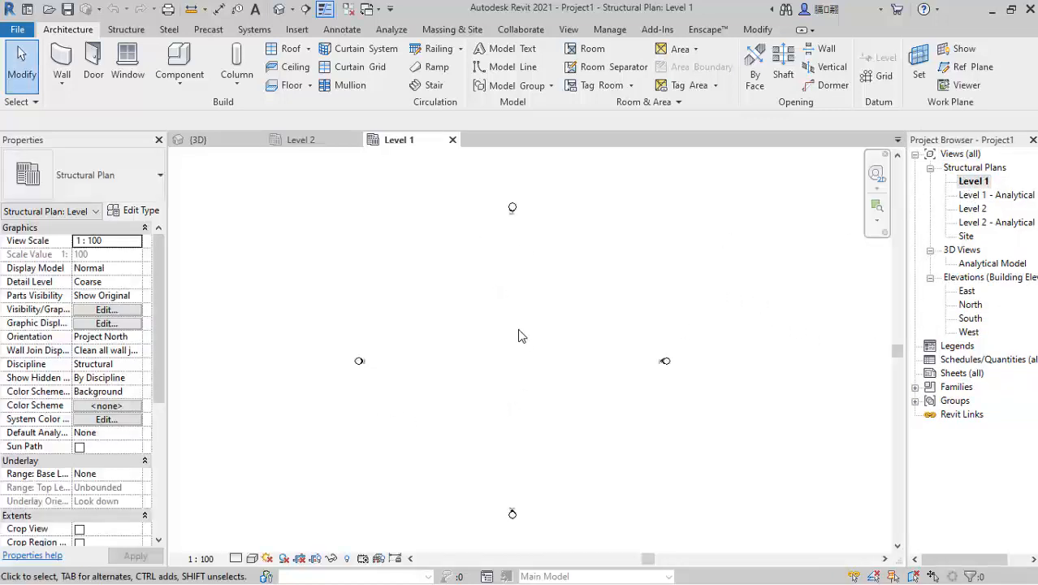
# Step: Start an isolated structural foundation and browse for a loadable family in the UK library's Structural Foundations folder
pyautogui.click(126, 29)
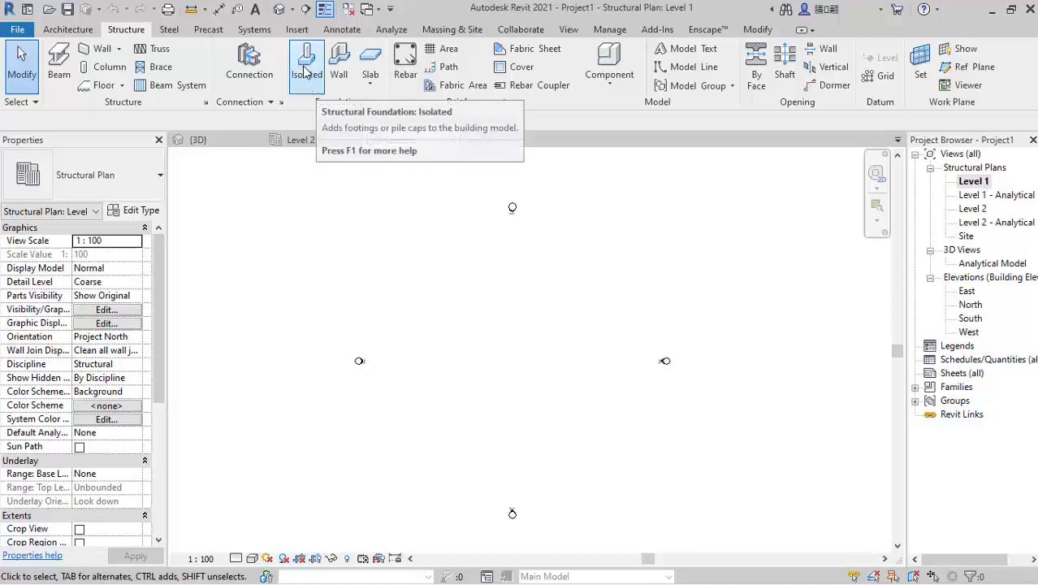
pyautogui.click(307, 72)
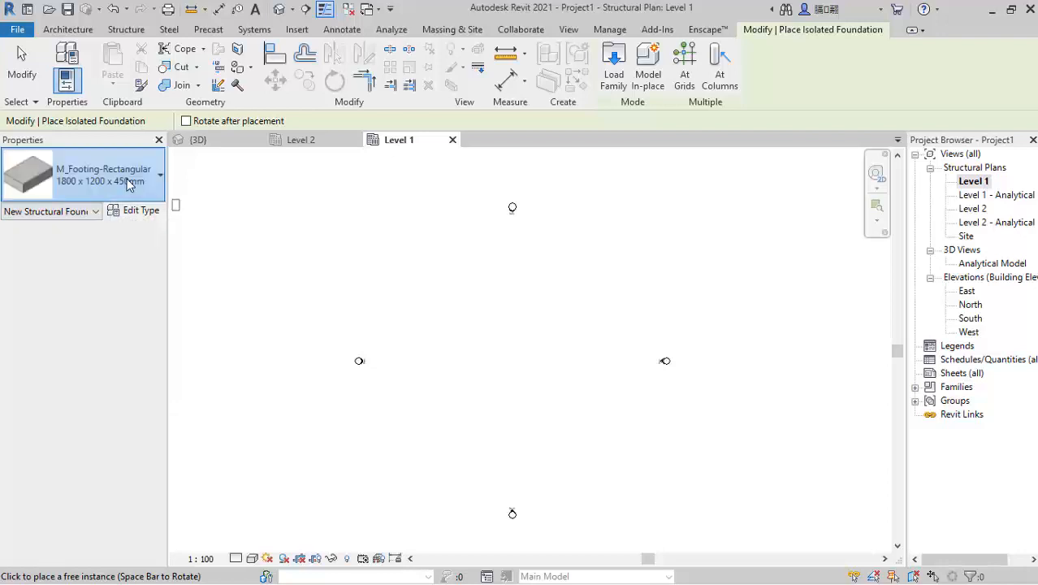
pyautogui.click(130, 180)
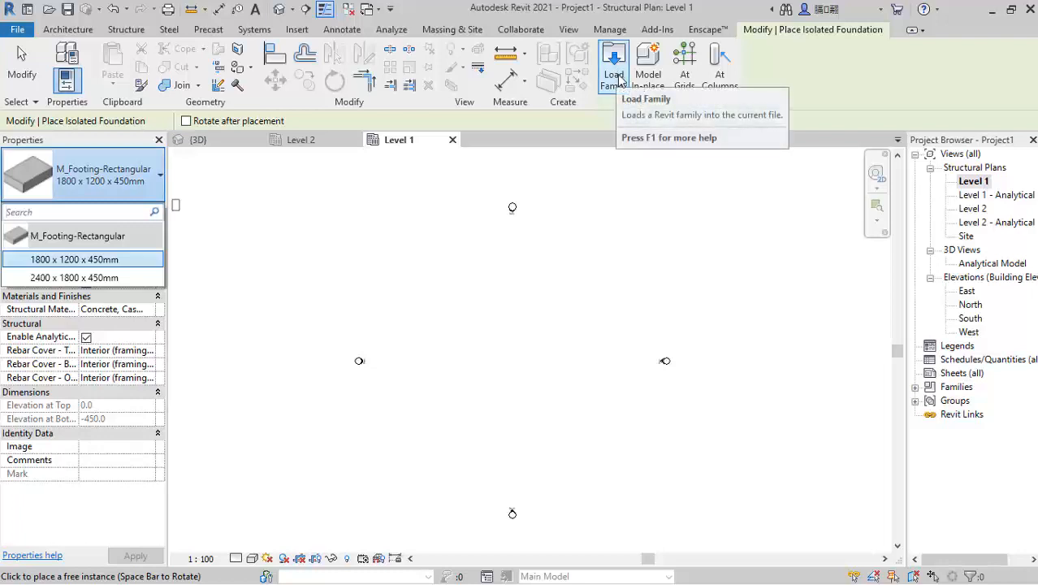
pyautogui.click(619, 77)
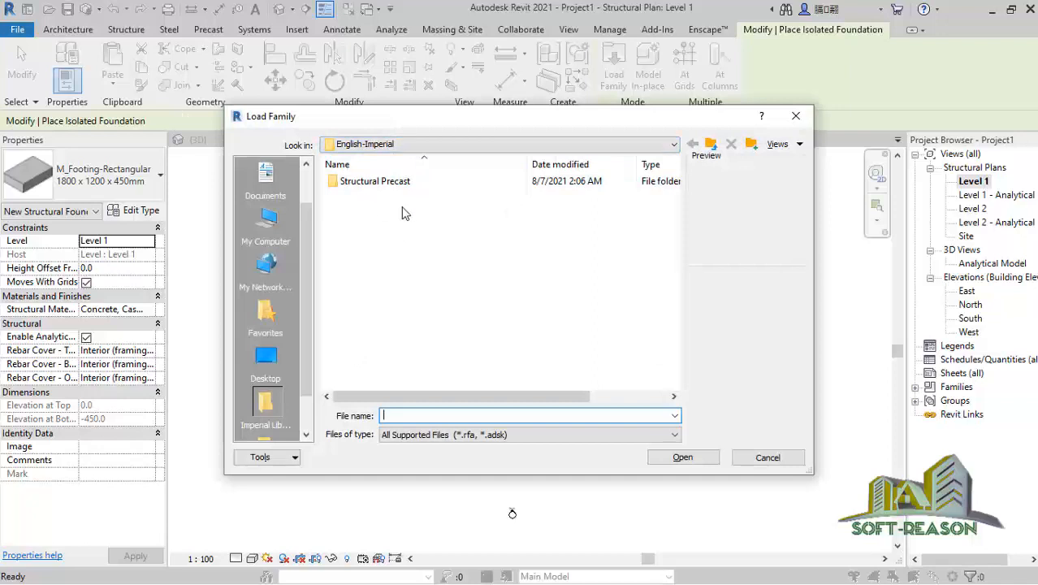
pyautogui.click(712, 147)
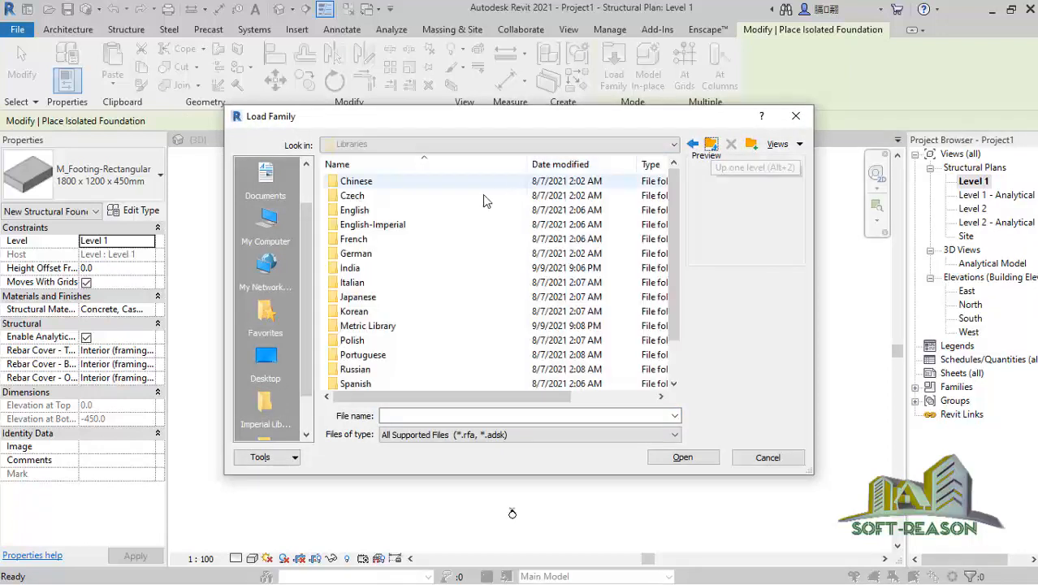
pyautogui.scroll(-1, 470, 341)
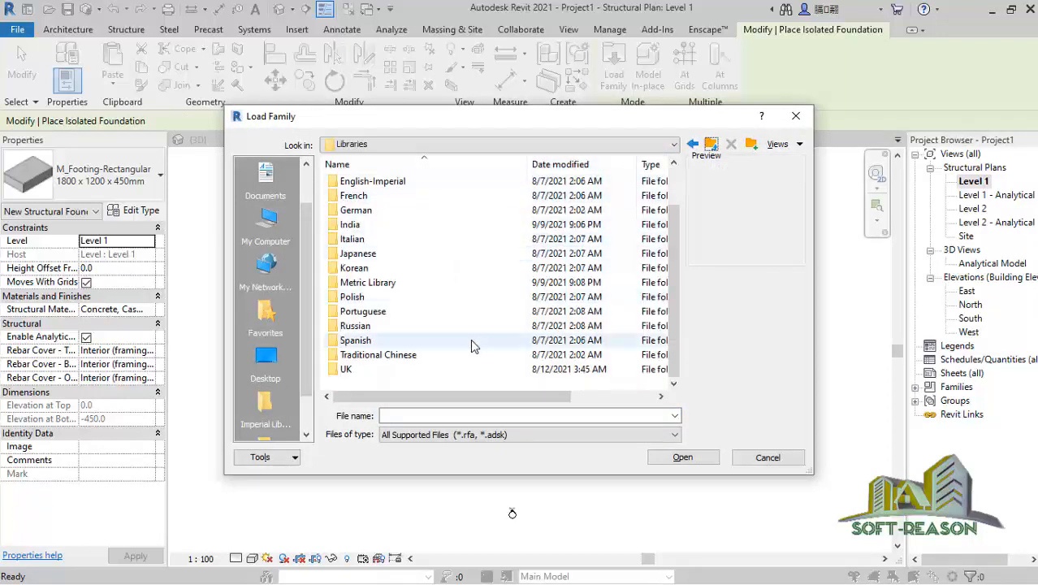
pyautogui.doubleClick(345, 370)
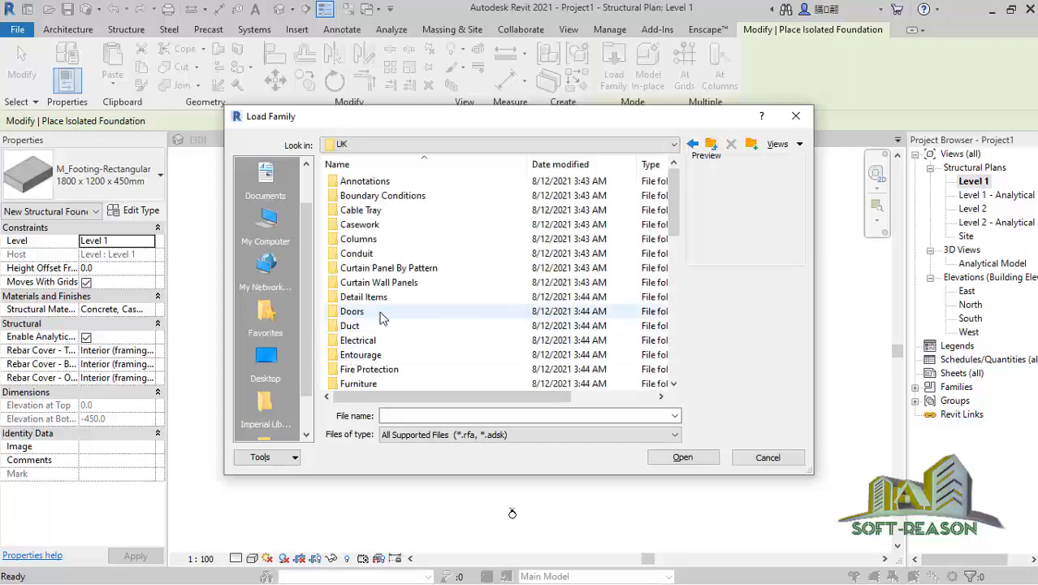
pyautogui.scroll(-4, 414, 286)
pyautogui.scroll(-5, 415, 289)
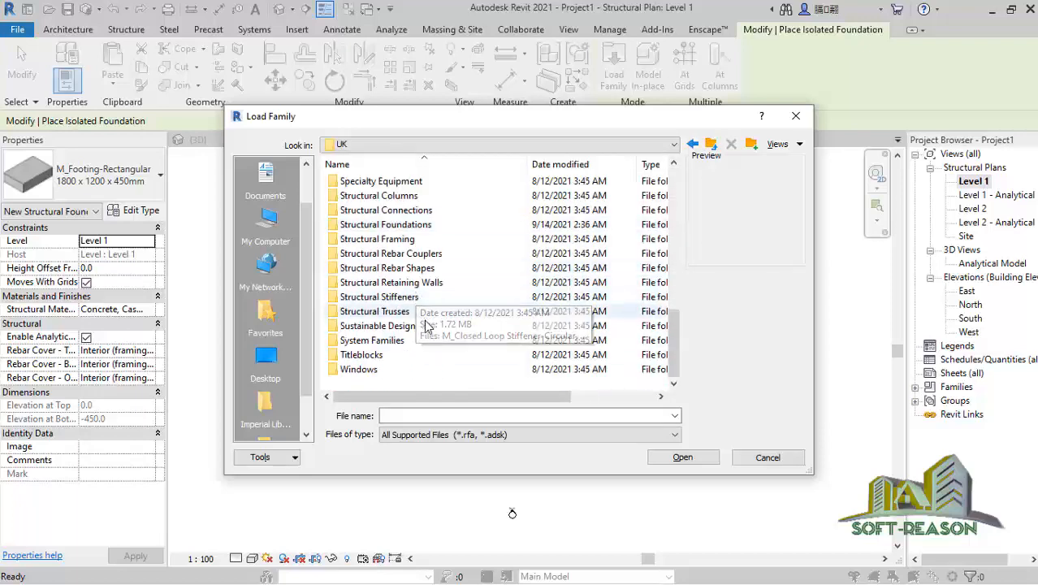
pyautogui.doubleClick(387, 225)
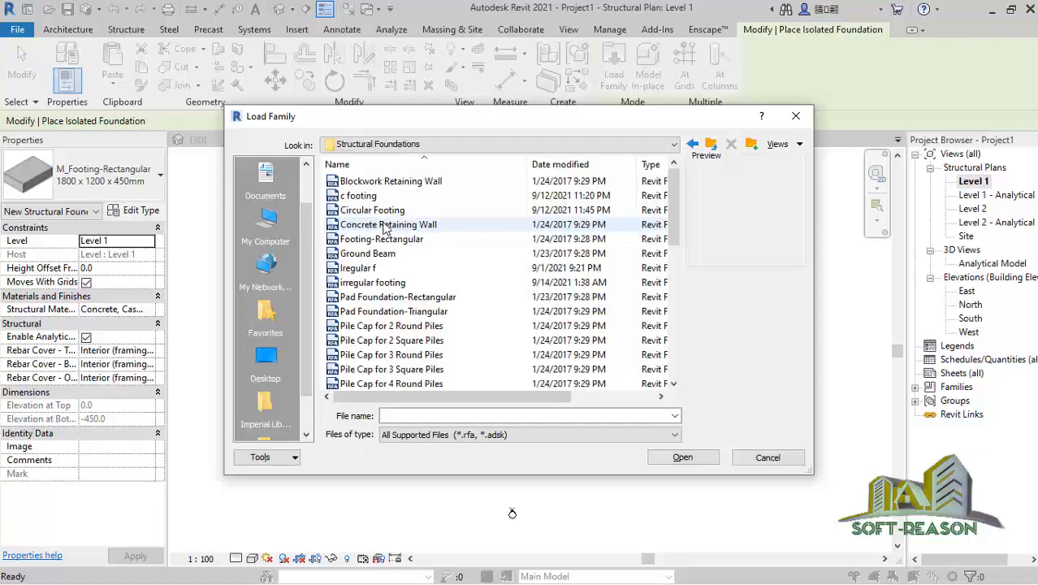
# Step: Load the circular foundation family c footing.rfa into the project
pyautogui.scroll(-4, 414, 260)
pyautogui.scroll(4, 403, 243)
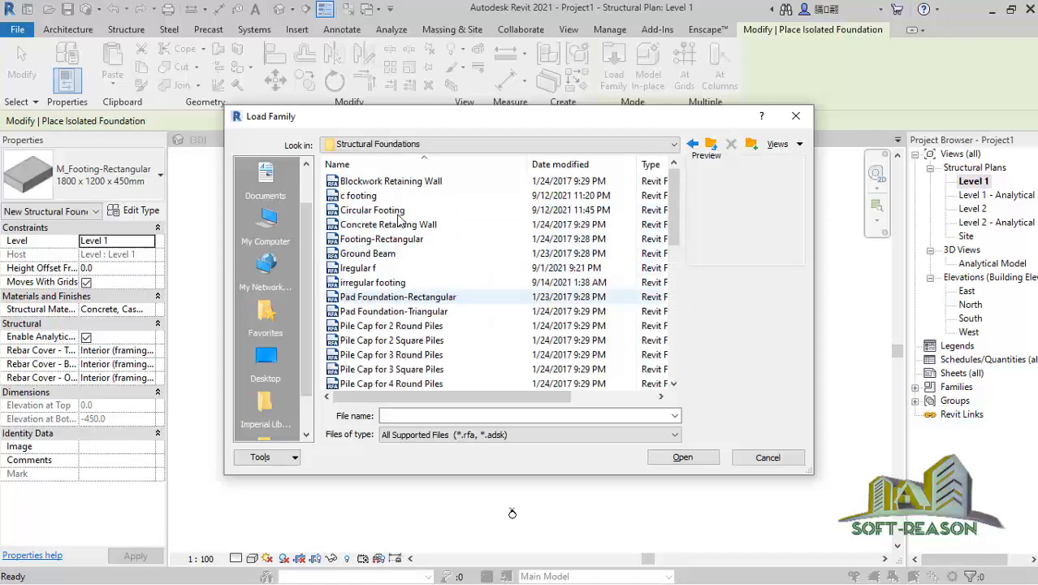
pyautogui.click(356, 200)
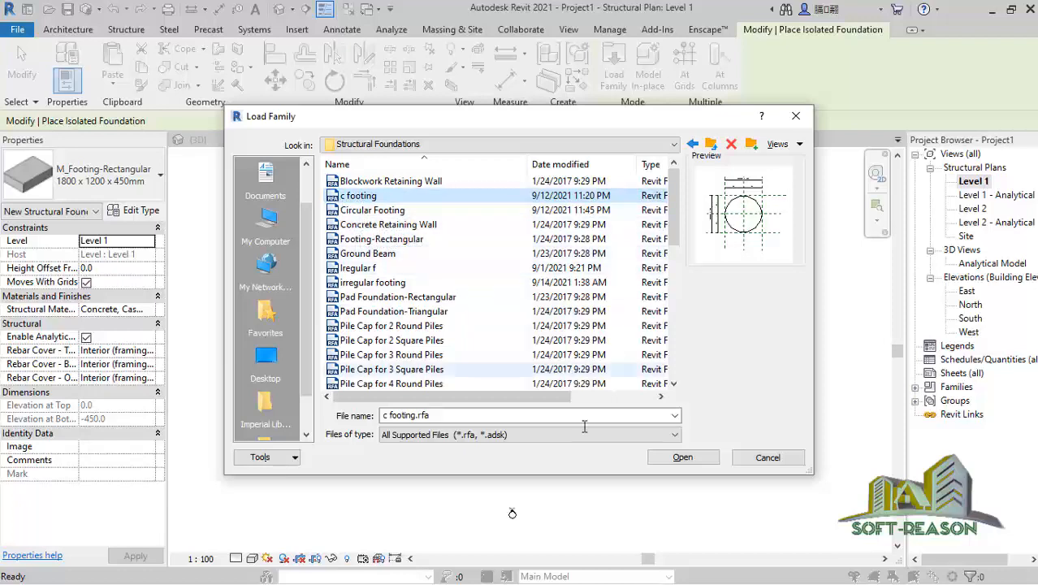
pyautogui.click(682, 458)
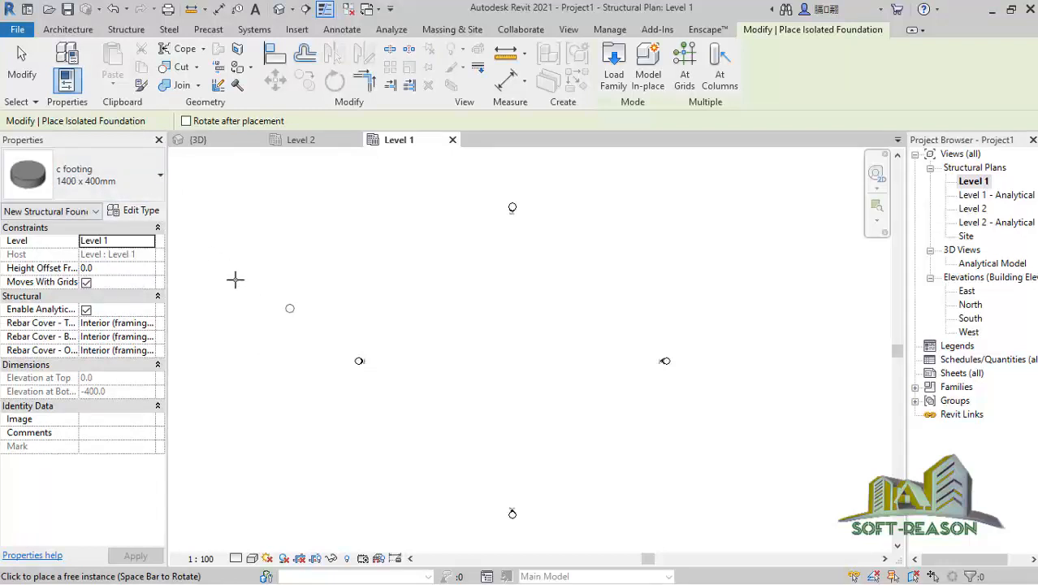
# Step: Place one c footing of type 1200 x 350mm near the middle of the Level 1 plan, between the elevation markers
pyautogui.click(137, 186)
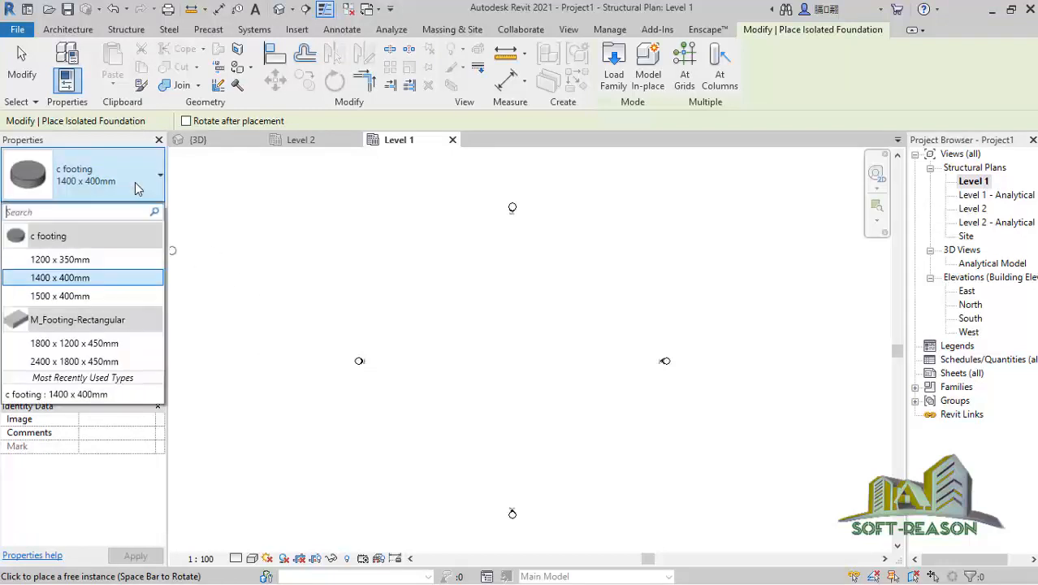
pyautogui.click(61, 260)
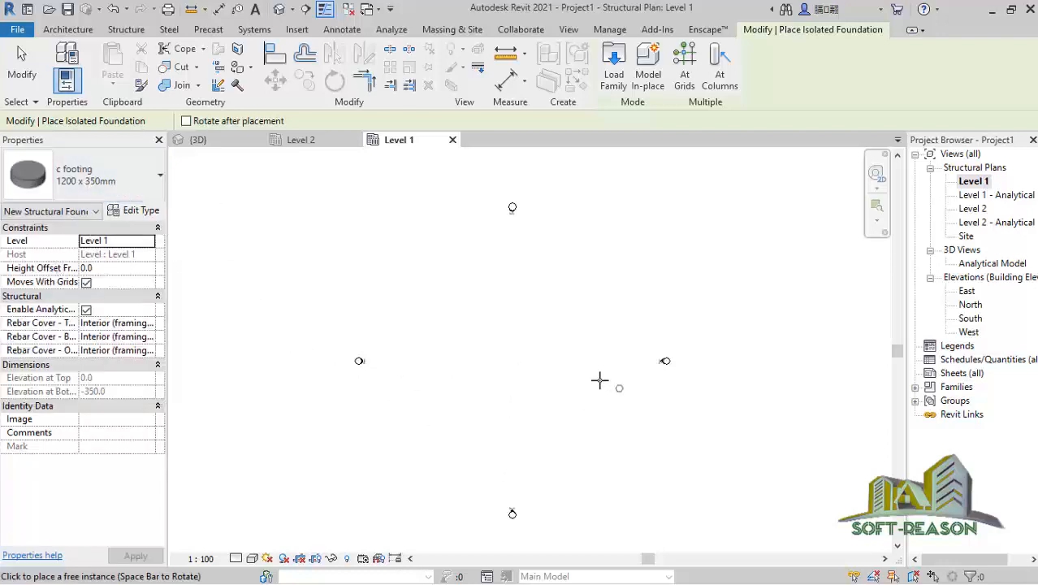
pyautogui.scroll(1, 581, 377)
pyautogui.scroll(1, 489, 352)
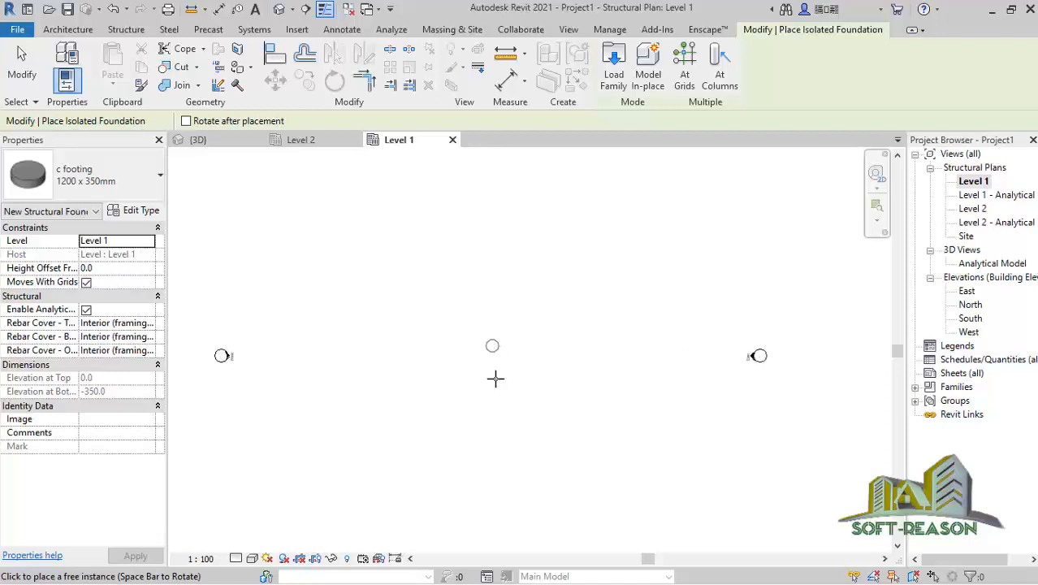
pyautogui.scroll(3, 507, 358)
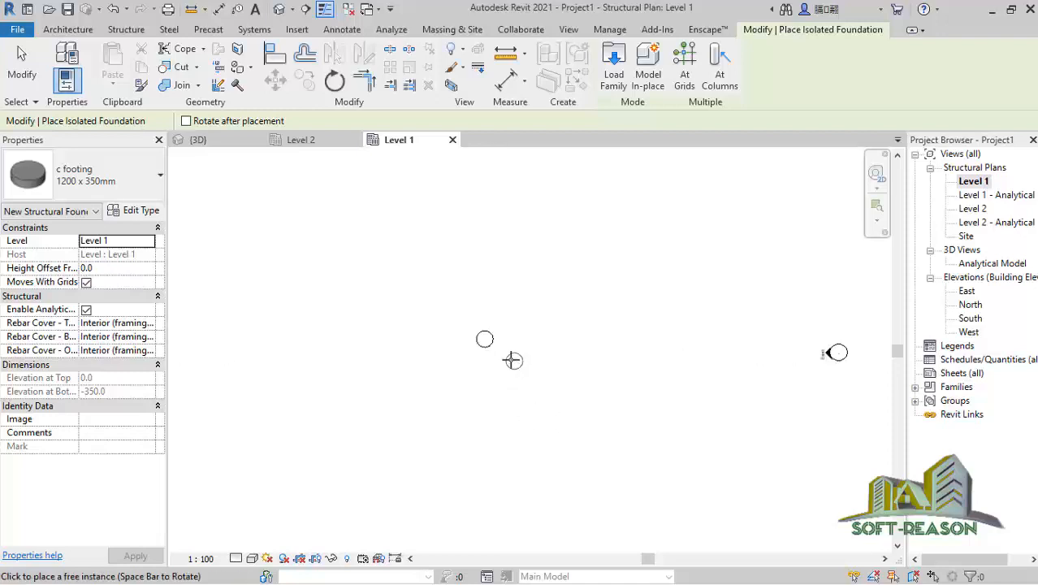
pyautogui.click(480, 339)
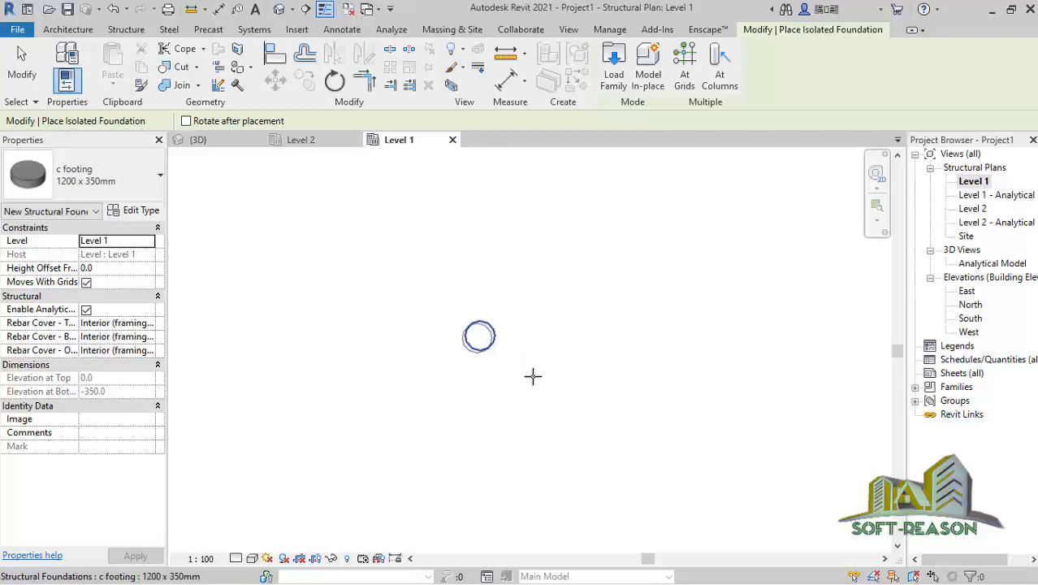
pyautogui.click(22, 65)
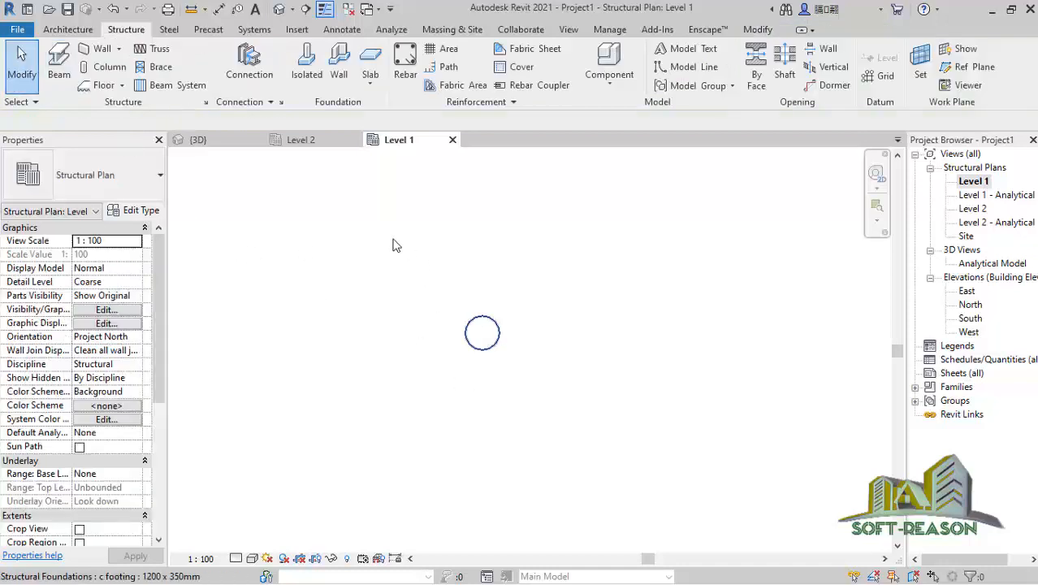
# Step: Open the default 3D view and show the circular footing up close
pyautogui.click(279, 9)
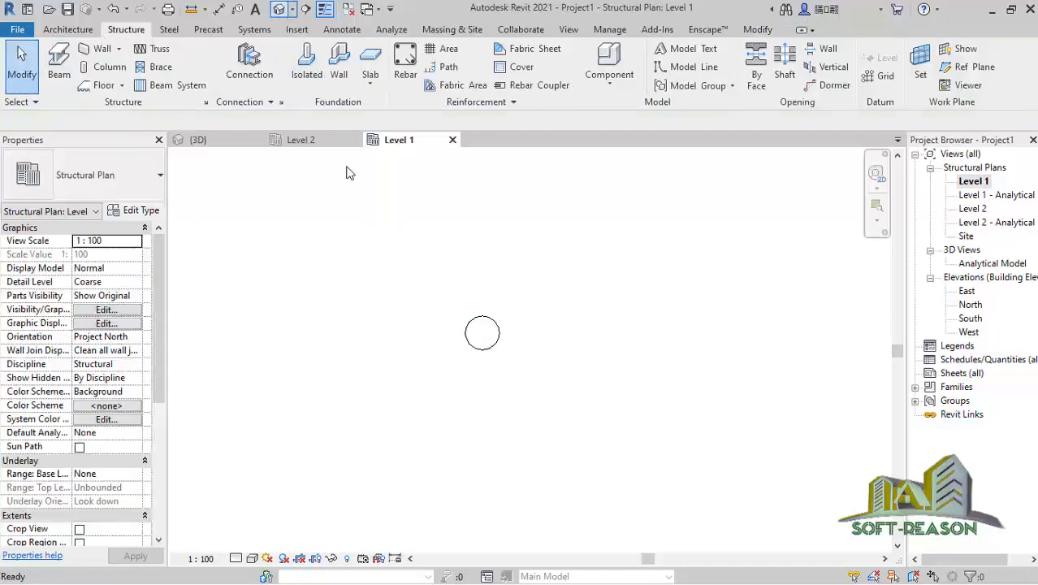
pyautogui.scroll(8, 555, 371)
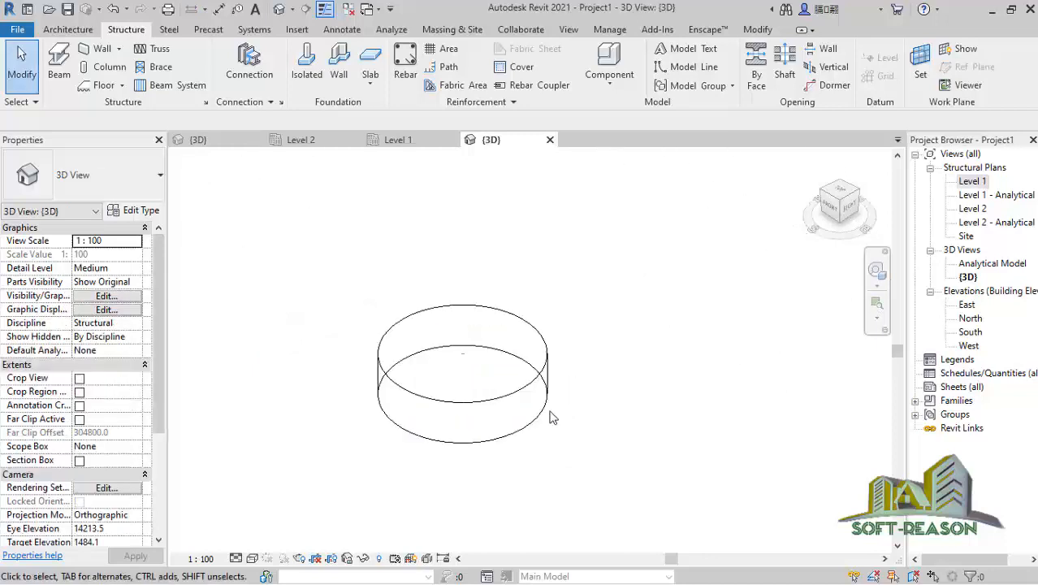
# Step: Set the 3D view's visual style to Shaded so the circular footing shows as a solid
pyautogui.click(254, 558)
pyautogui.click(277, 511)
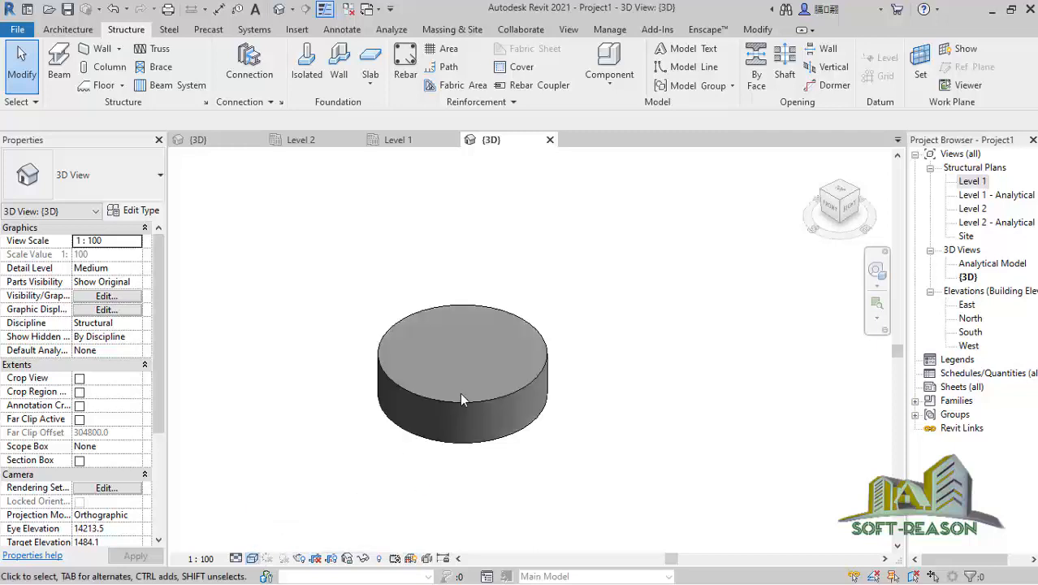
pyautogui.scroll(2, 460, 393)
pyautogui.scroll(-1, 499, 393)
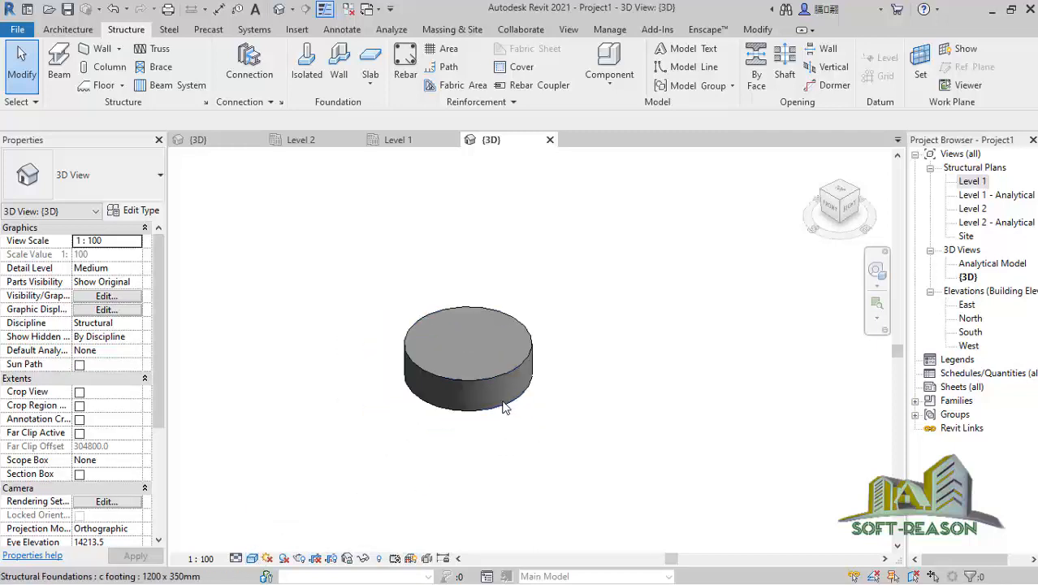
pyautogui.moveTo(443, 358); pyautogui.dragTo(464, 348, button='middle')
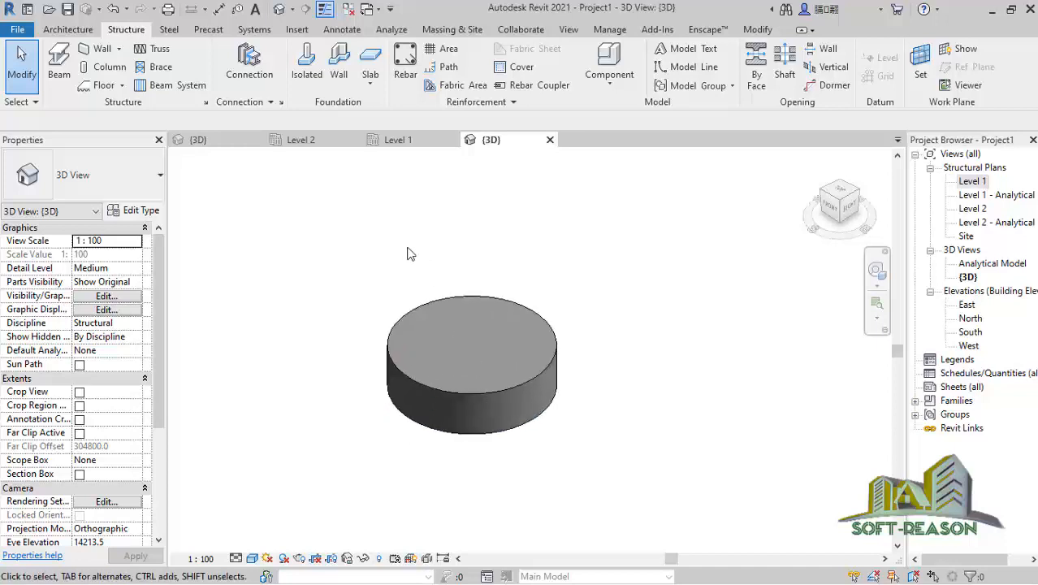
# Step: Override the circular footing's graphics in the 3D view with a surface transparency of 40
pyautogui.click(550, 379)
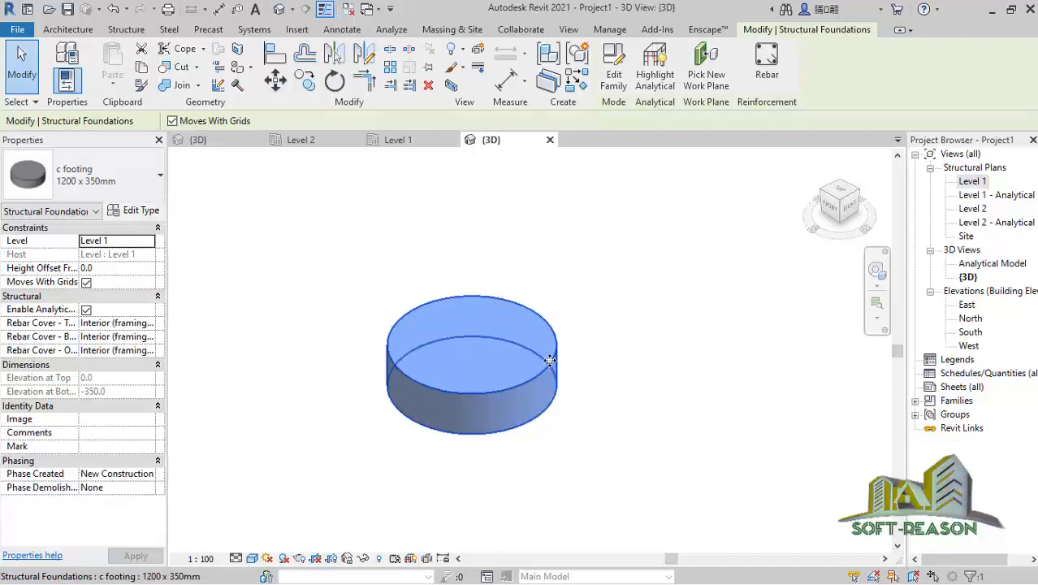
pyautogui.rightClick(549, 367)
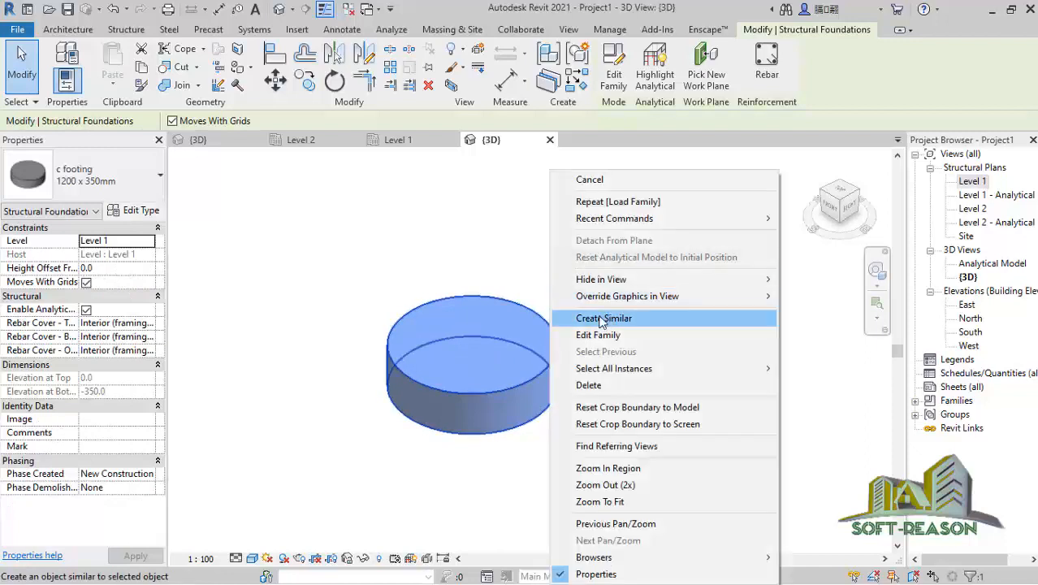
pyautogui.moveTo(674, 296)
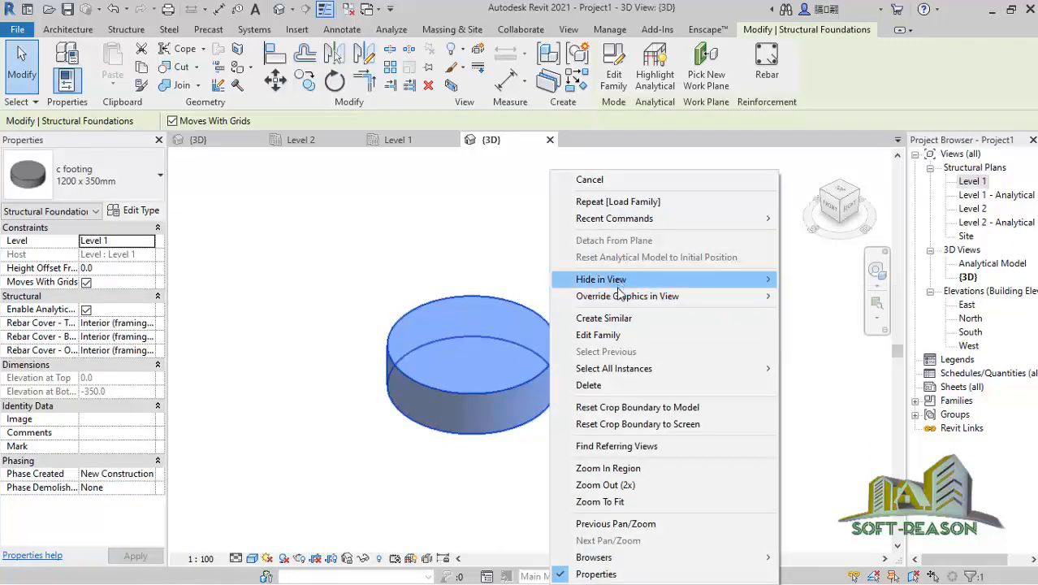
pyautogui.click(826, 298)
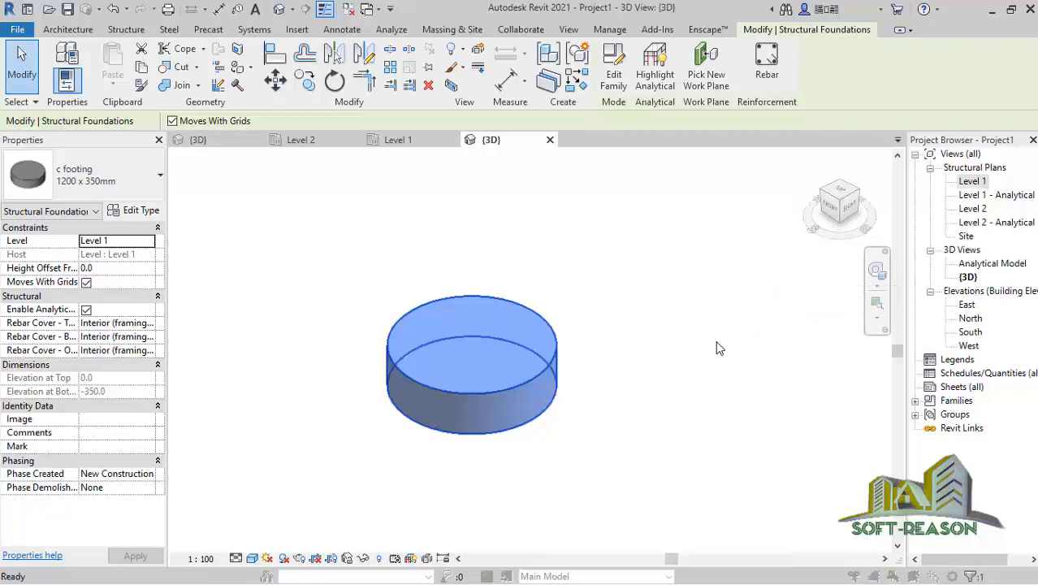
pyautogui.moveTo(767, 315); pyautogui.dragTo(816, 320)
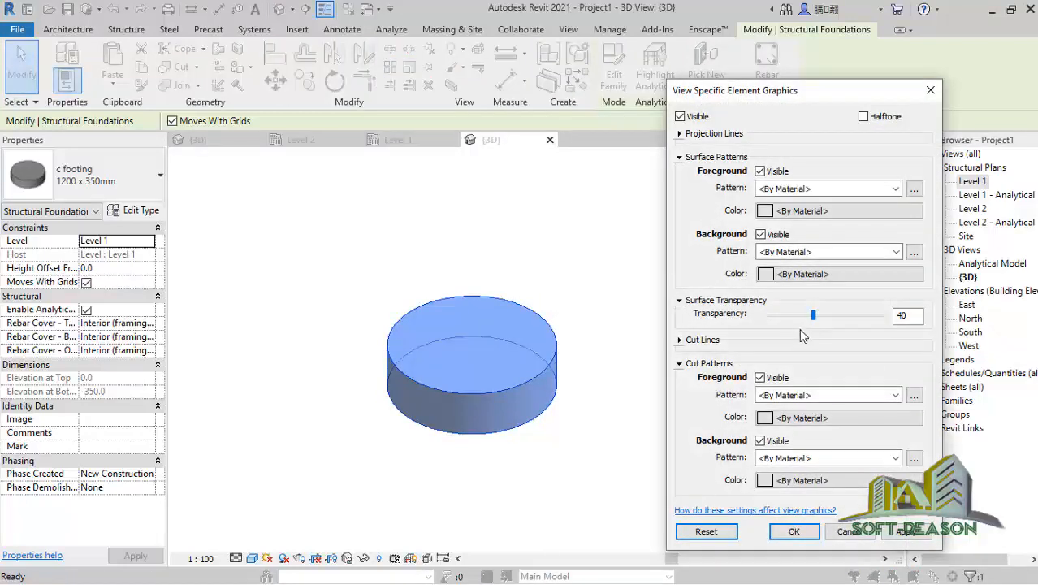
pyautogui.click(923, 535)
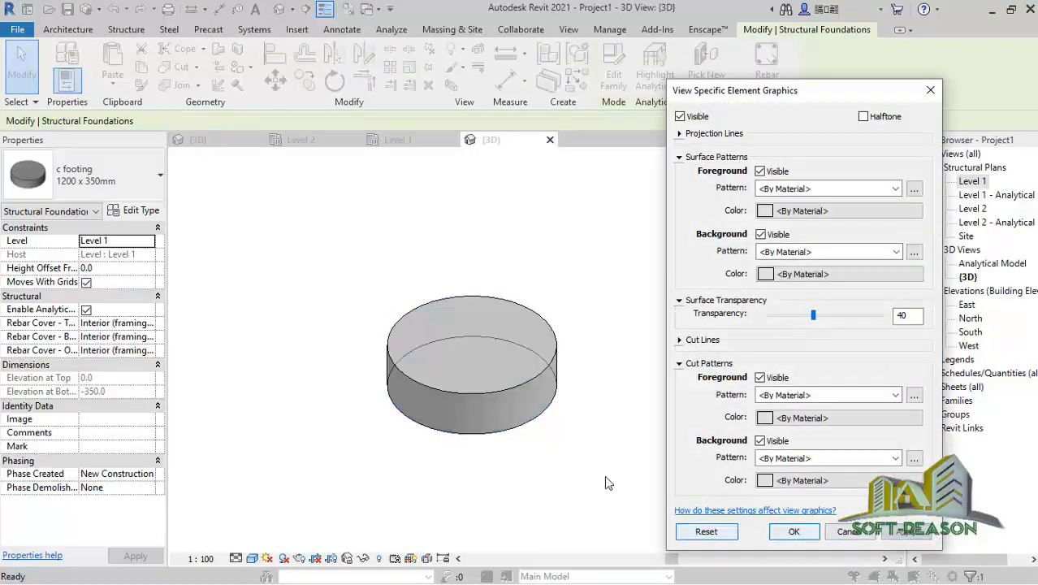
pyautogui.click(792, 532)
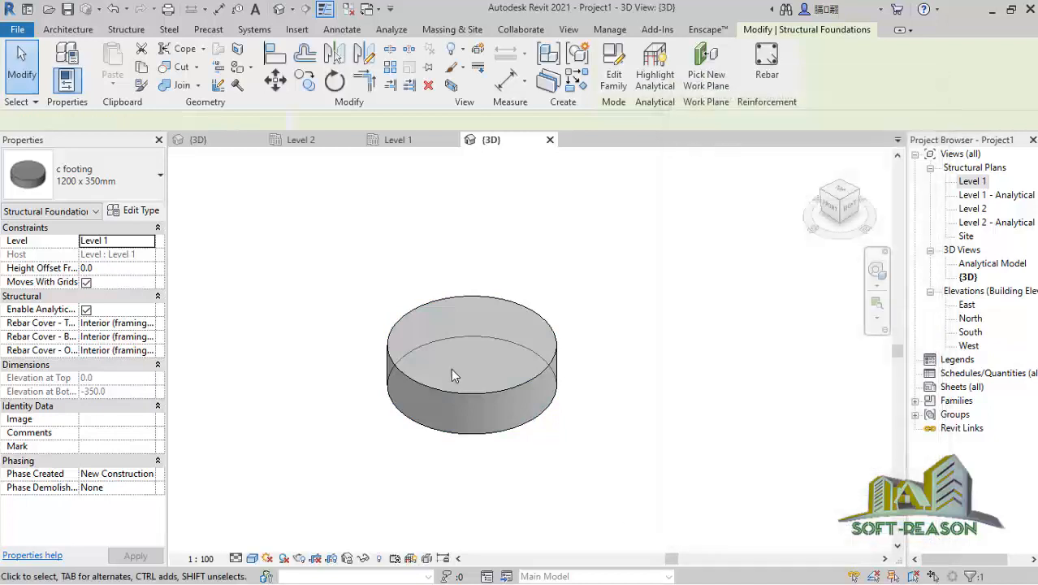
pyautogui.scroll(2, 471, 375)
pyautogui.scroll(-2, 381, 397)
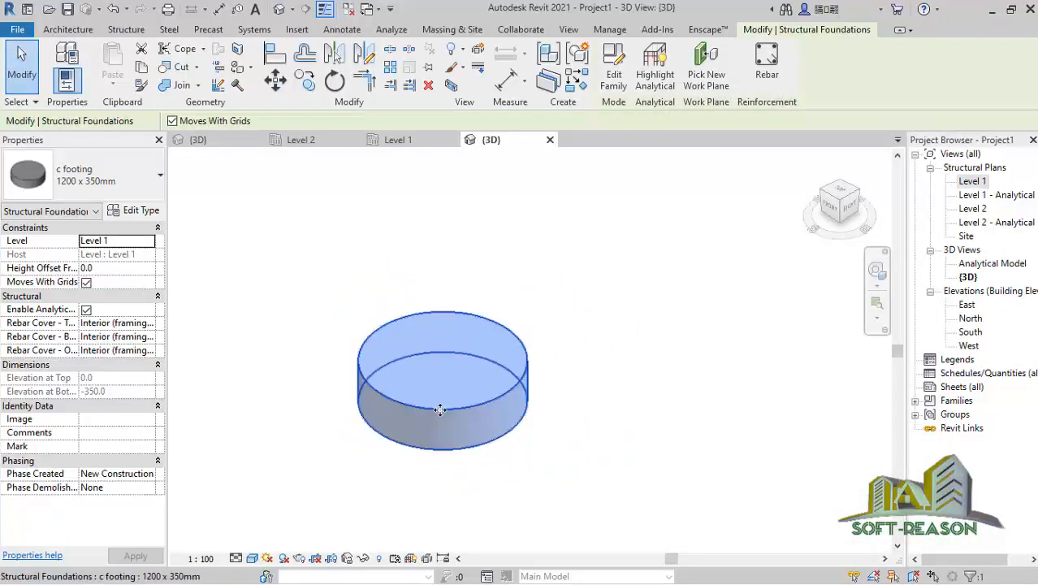
pyautogui.scroll(2, 463, 418)
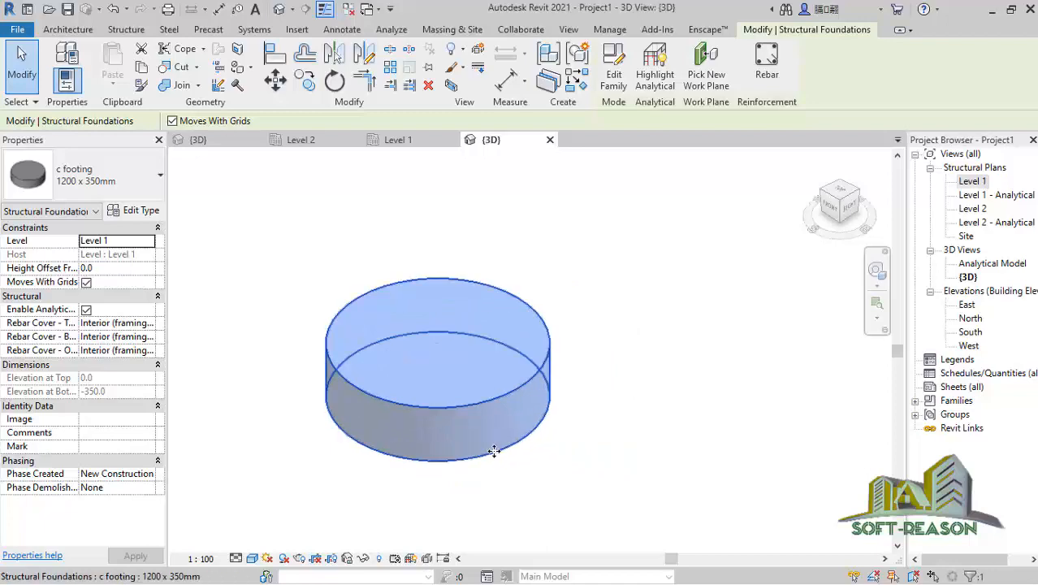
pyautogui.scroll(-1, 474, 359)
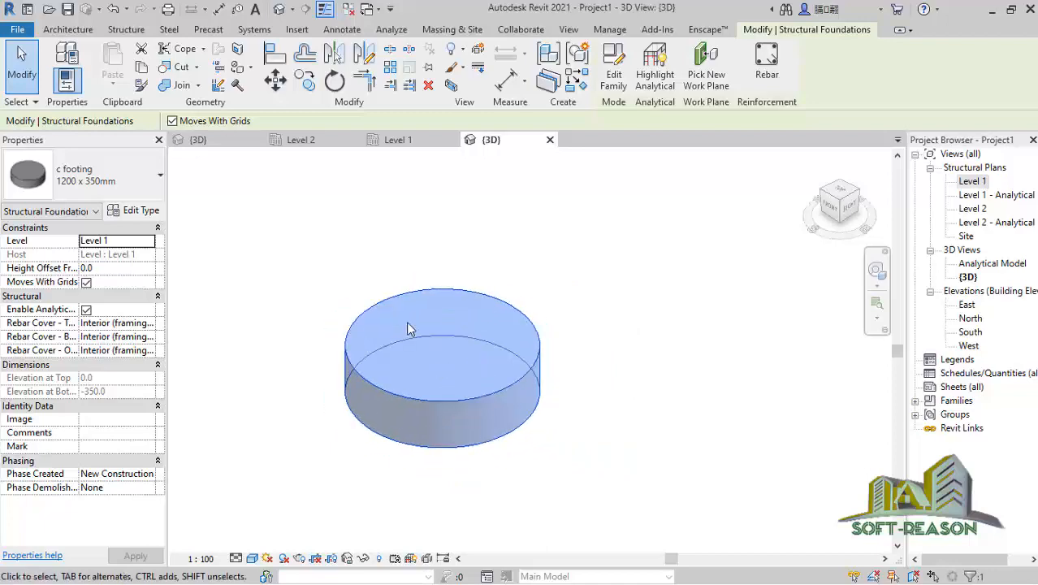
# Step: Draw a horizontal reference plane across the circular footing's diameter in the Level 1 plan
pyautogui.click(399, 140)
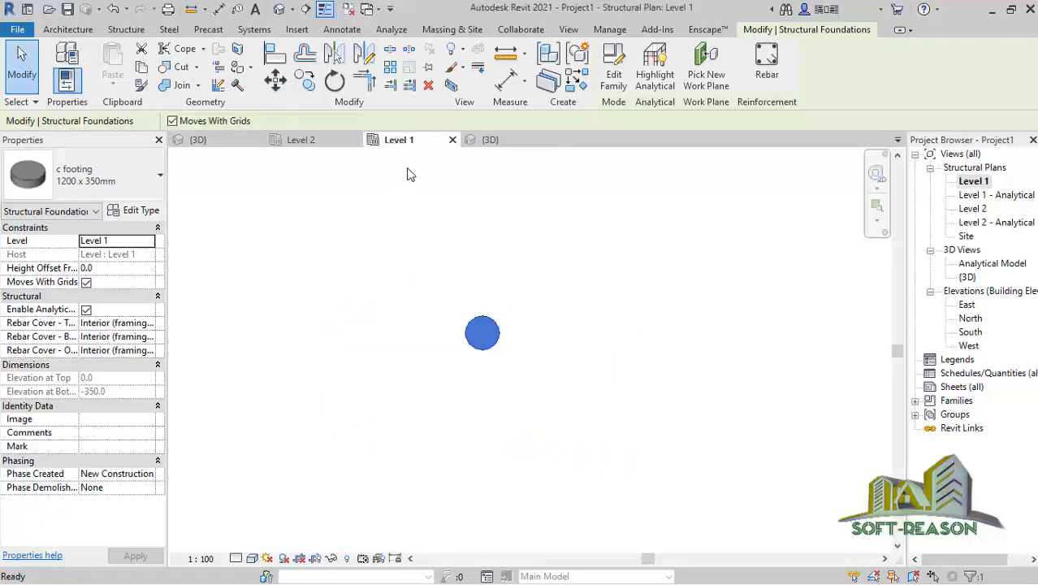
pyautogui.click(590, 332)
pyautogui.scroll(2, 475, 312)
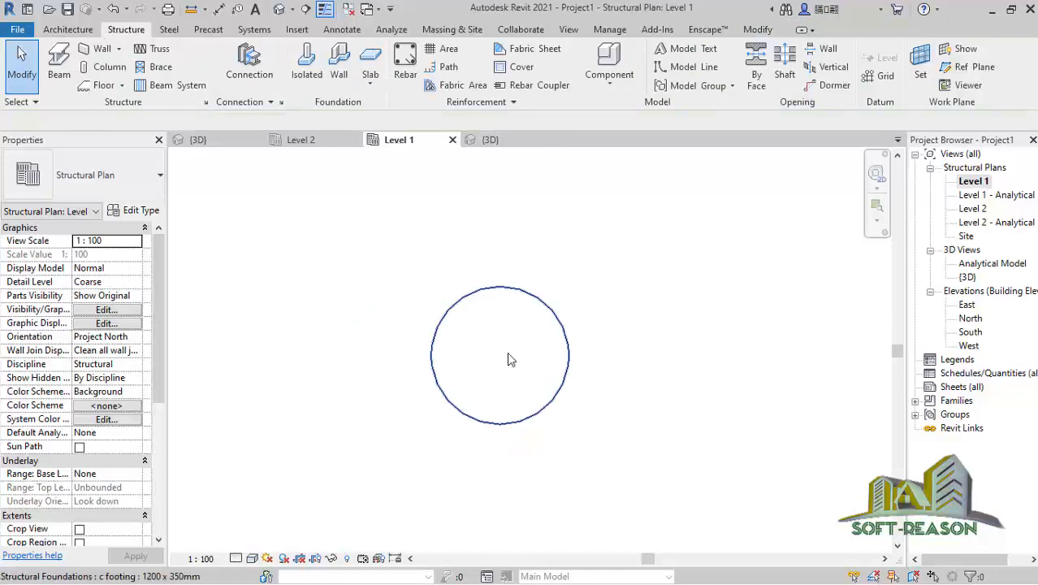
pyautogui.click(964, 71)
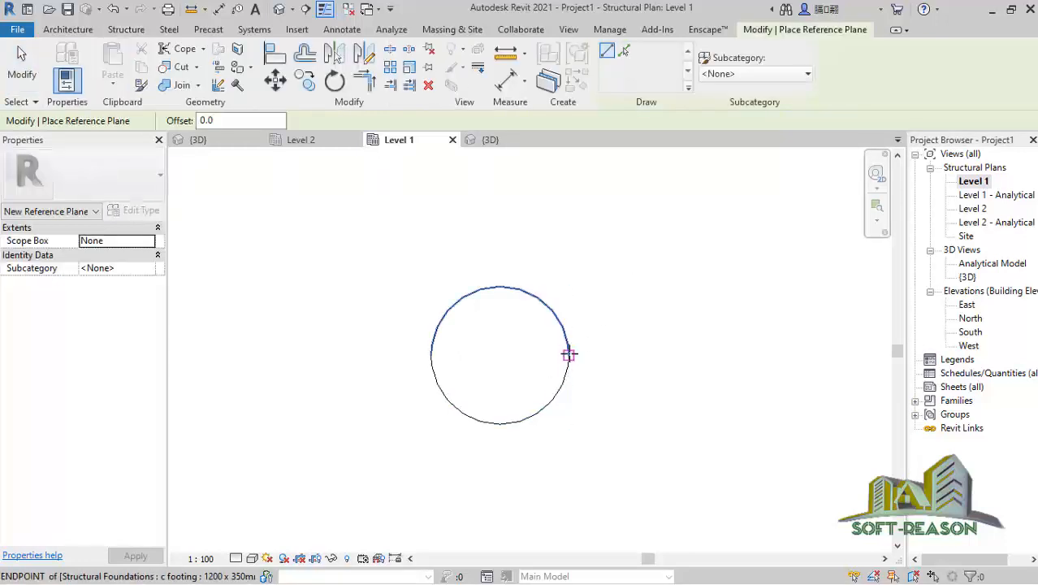
pyautogui.click(568, 354)
pyautogui.click(431, 354)
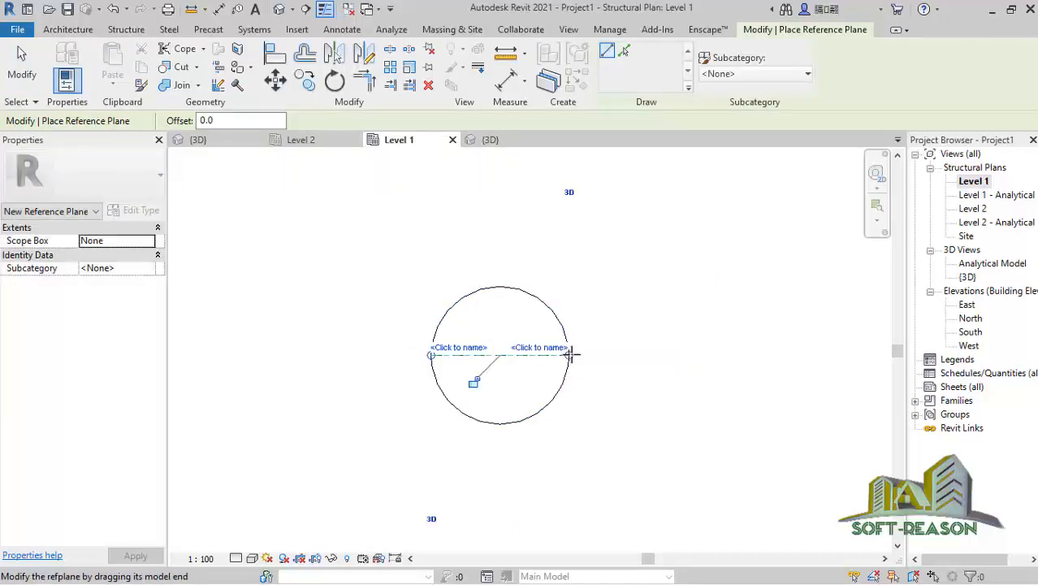
# Step: Extend both ends of the horizontal reference plane beyond the footing's edges and name it Center
pyautogui.moveTo(571, 354); pyautogui.dragTo(631, 354)
pyautogui.moveTo(431, 354); pyautogui.dragTo(395, 355)
pyautogui.click(413, 348)
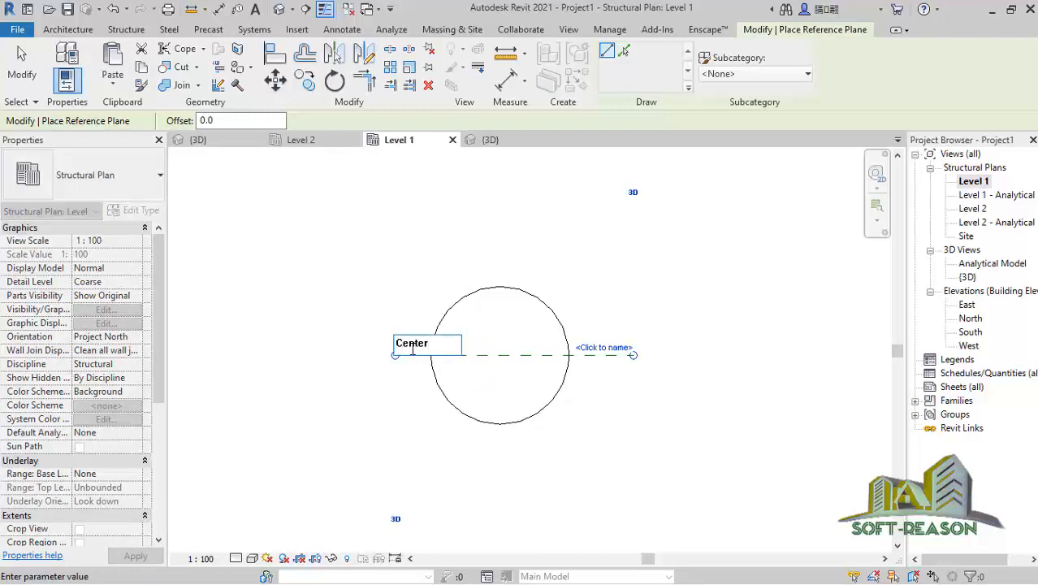
pyautogui.write('Center')
pyautogui.press('Return')
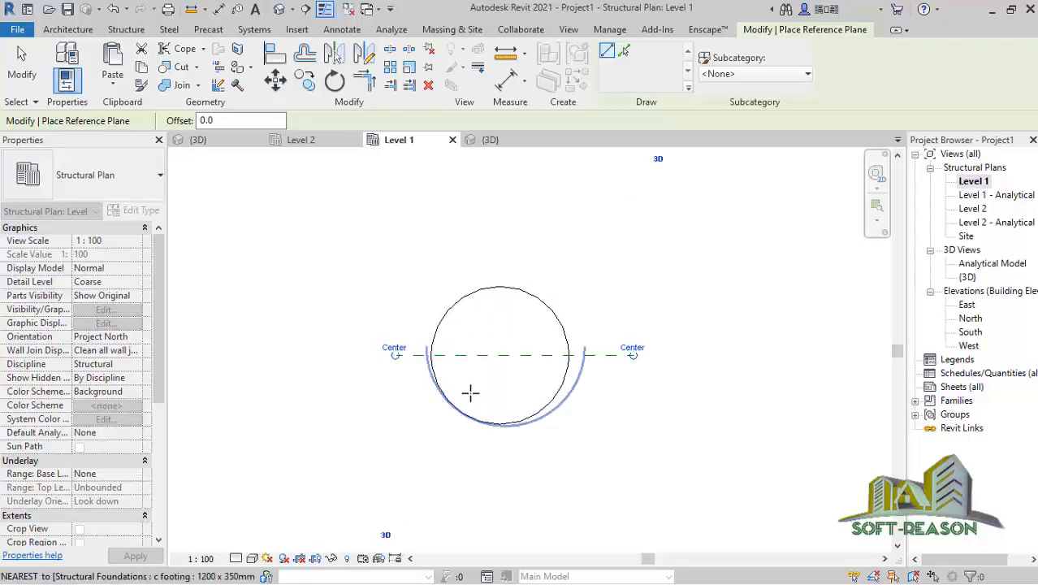
pyautogui.scroll(2, 479, 407)
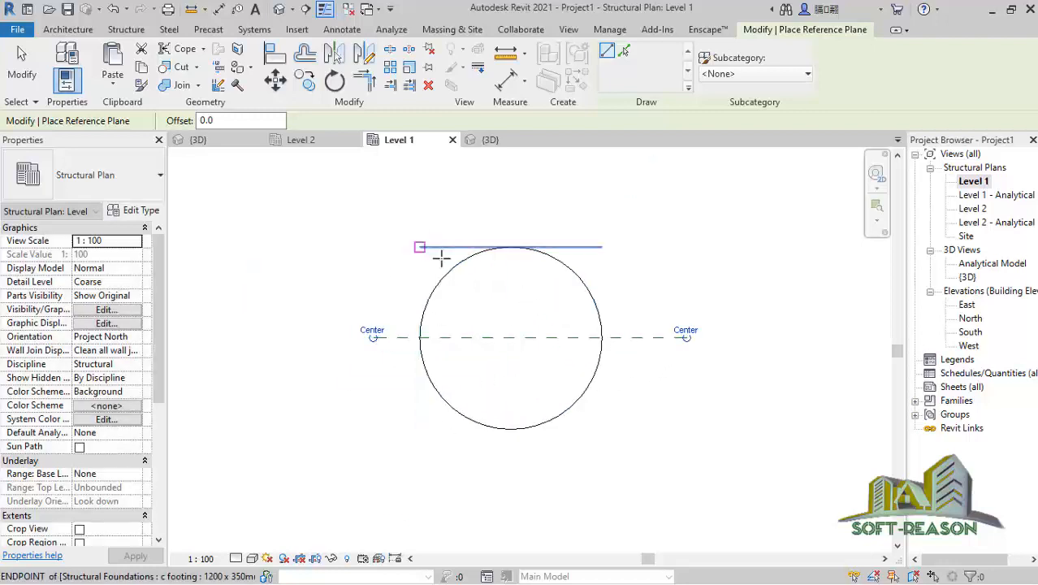
# Step: Leave the Reference Plane command and show the footing up close from the front in the 3D view
pyautogui.click(488, 141)
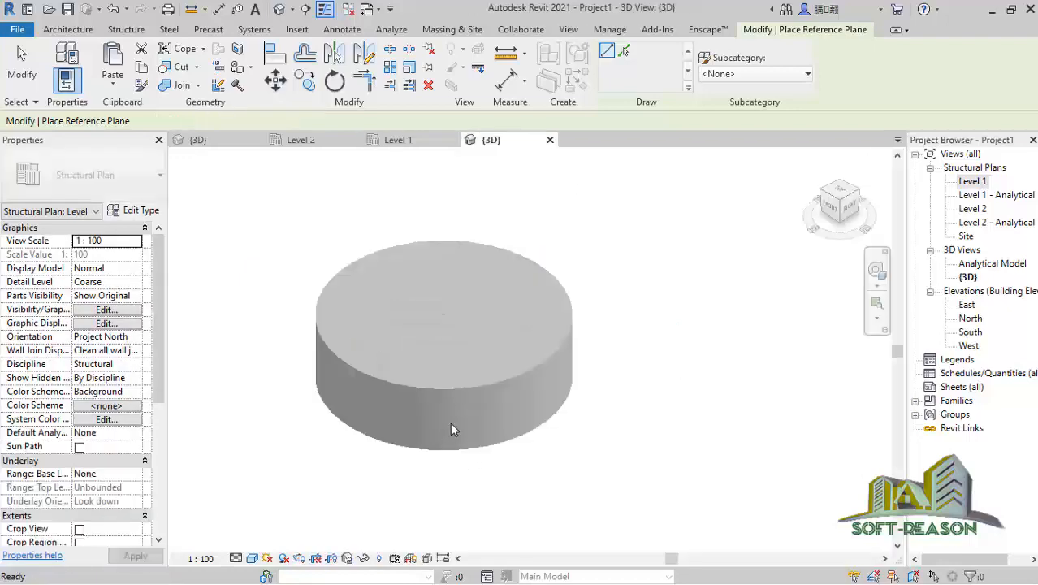
pyautogui.press('Escape')
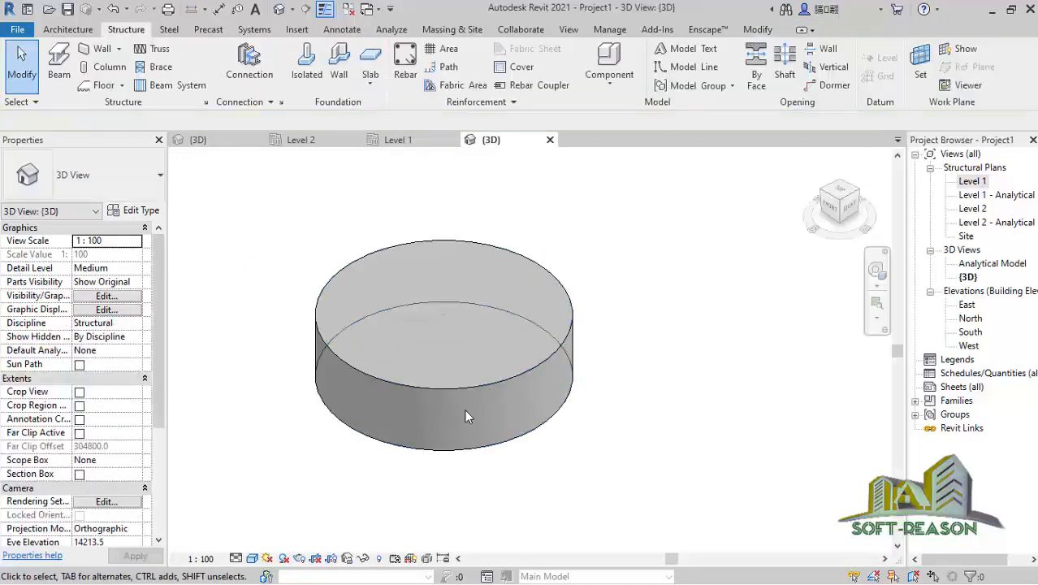
pyautogui.click(834, 213)
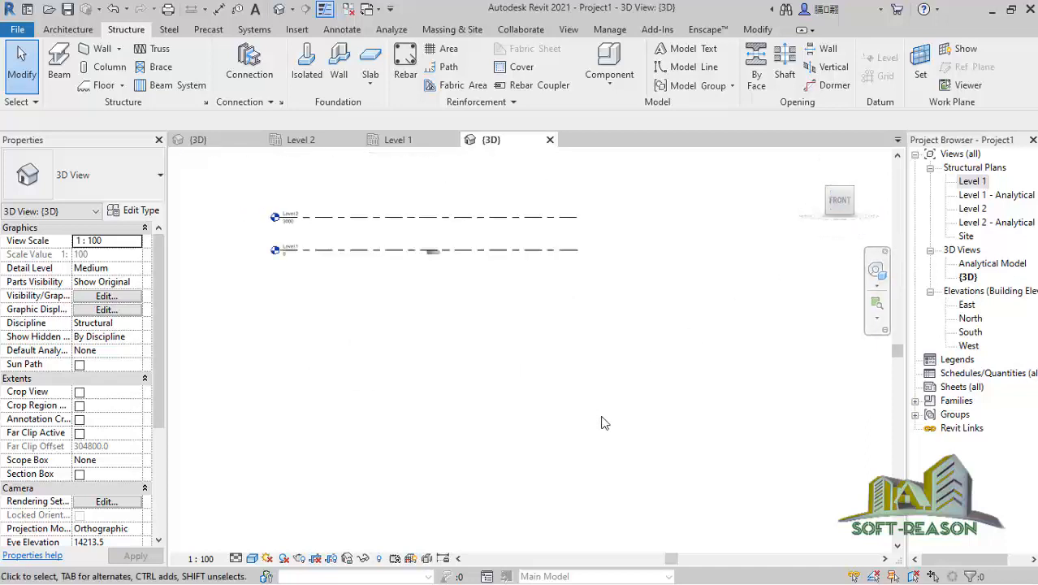
pyautogui.scroll(4, 524, 366)
pyautogui.scroll(8, 578, 378)
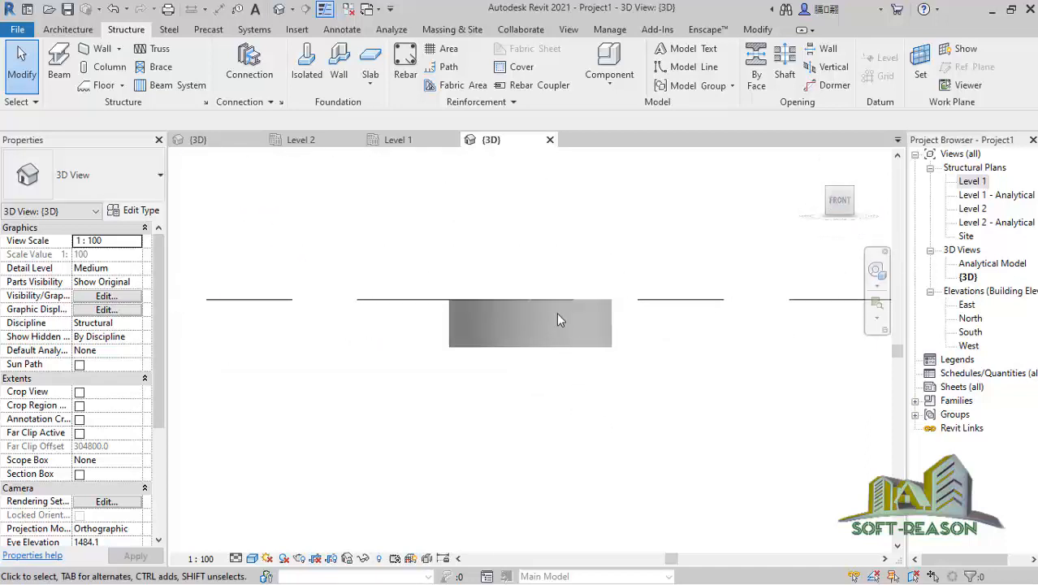
pyautogui.scroll(-2, 441, 420)
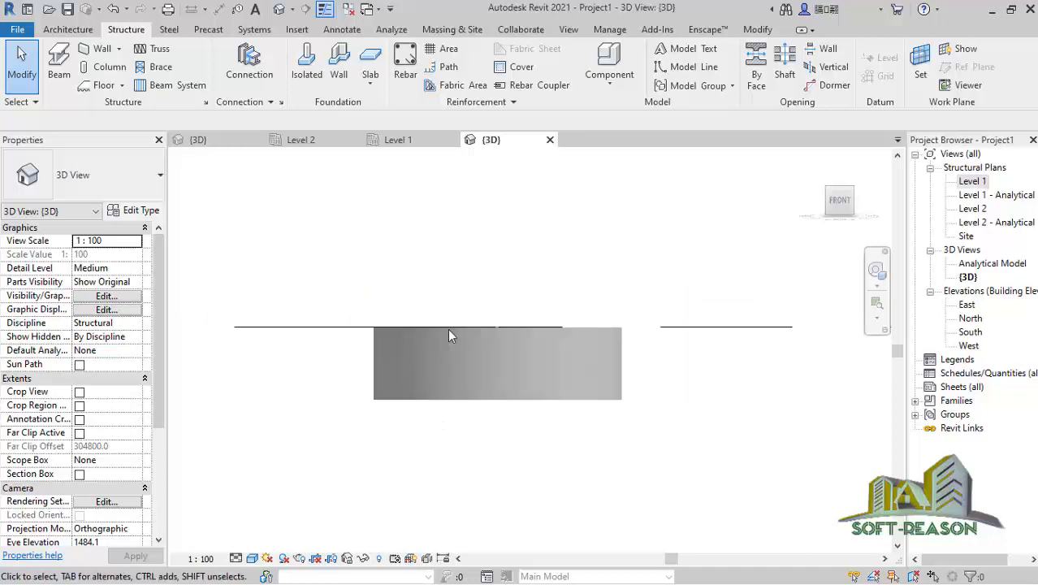
pyautogui.scroll(2, 620, 362)
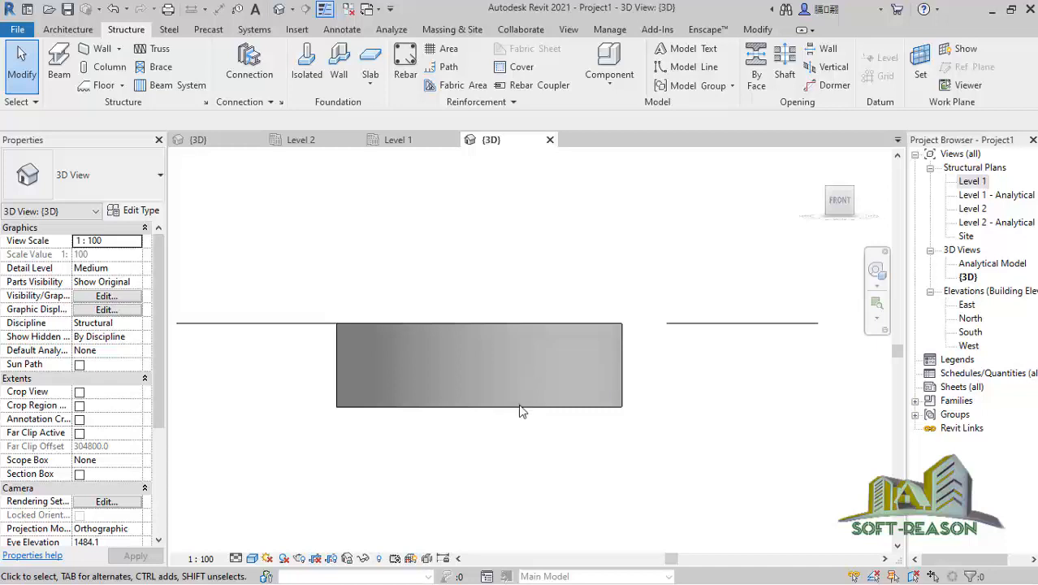
# Step: Start a rebar with the Sketch Rebar placement method and pick the circular footing as its host
pyautogui.click(404, 72)
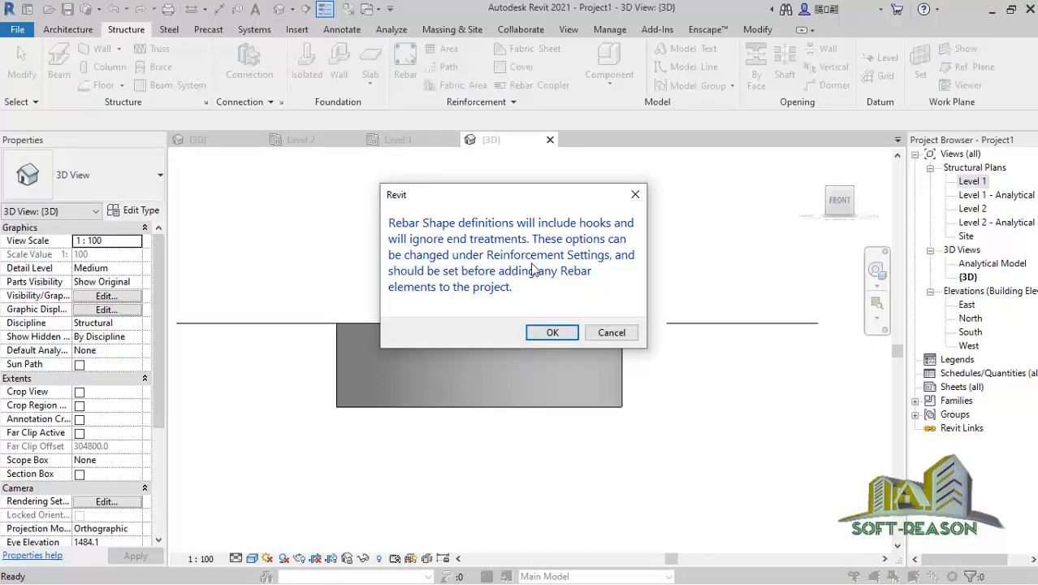
pyautogui.click(547, 334)
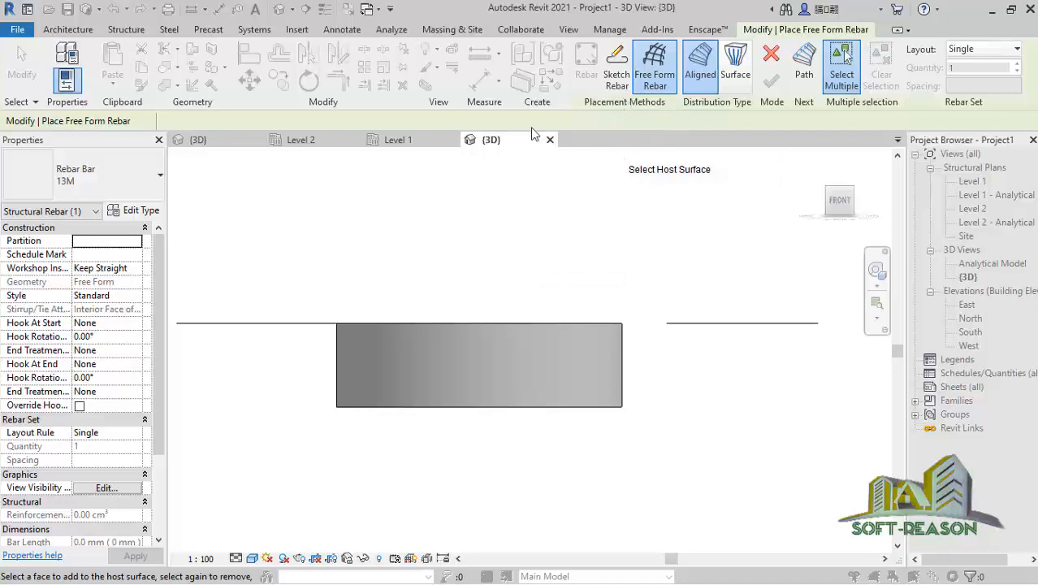
pyautogui.click(616, 78)
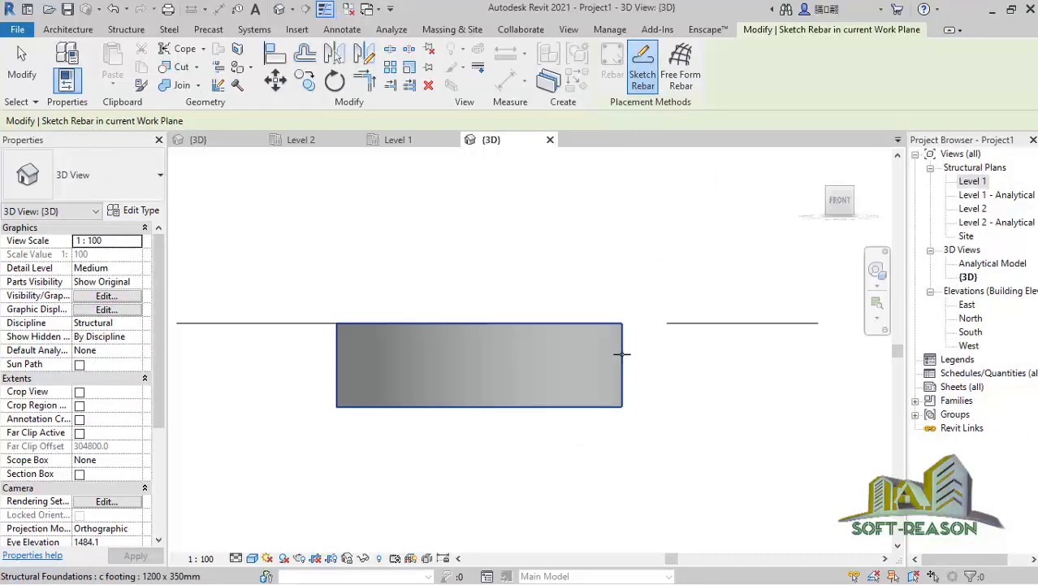
pyautogui.click(623, 354)
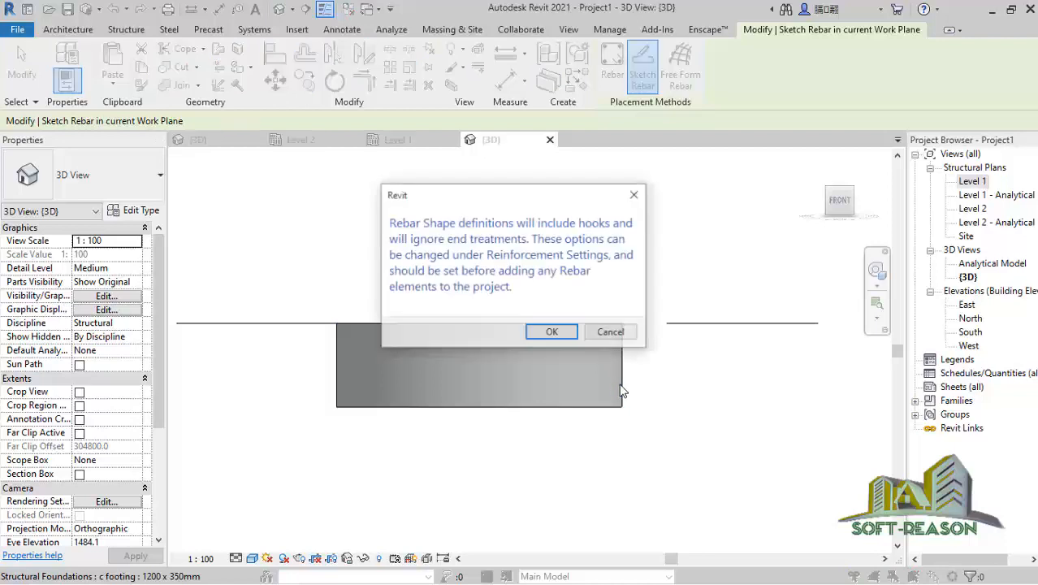
pyautogui.click(551, 334)
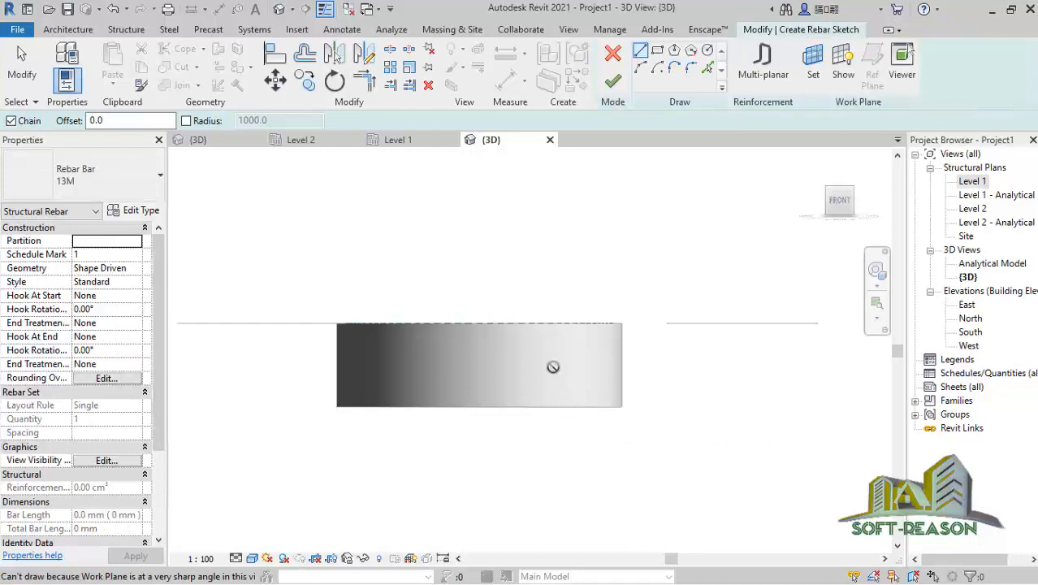
# Step: Open the South elevation for the rebar sketch and show the footing below Level 1 up close
pyautogui.scroll(1, 510, 379)
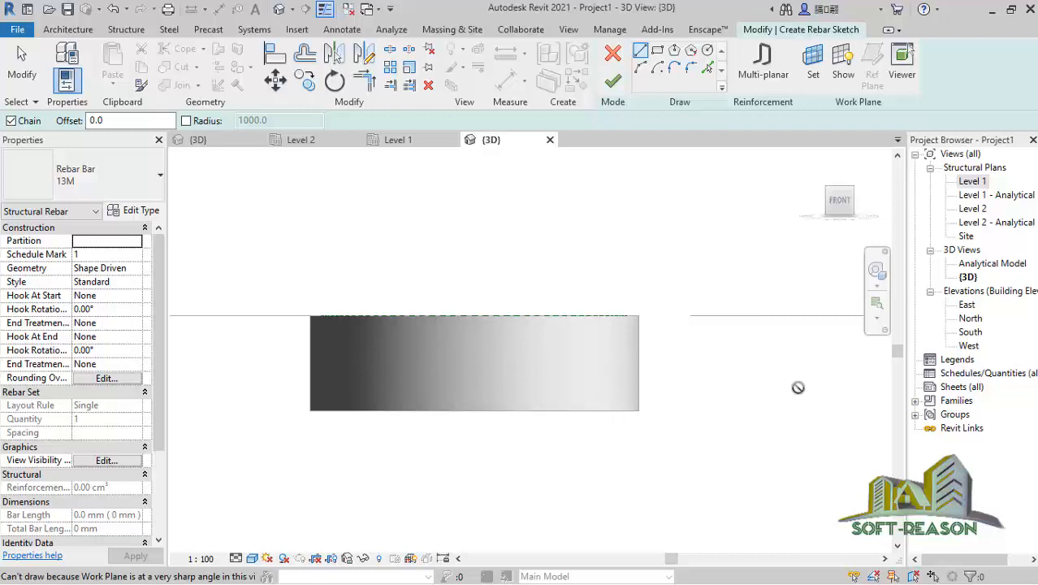
pyautogui.click(970, 333)
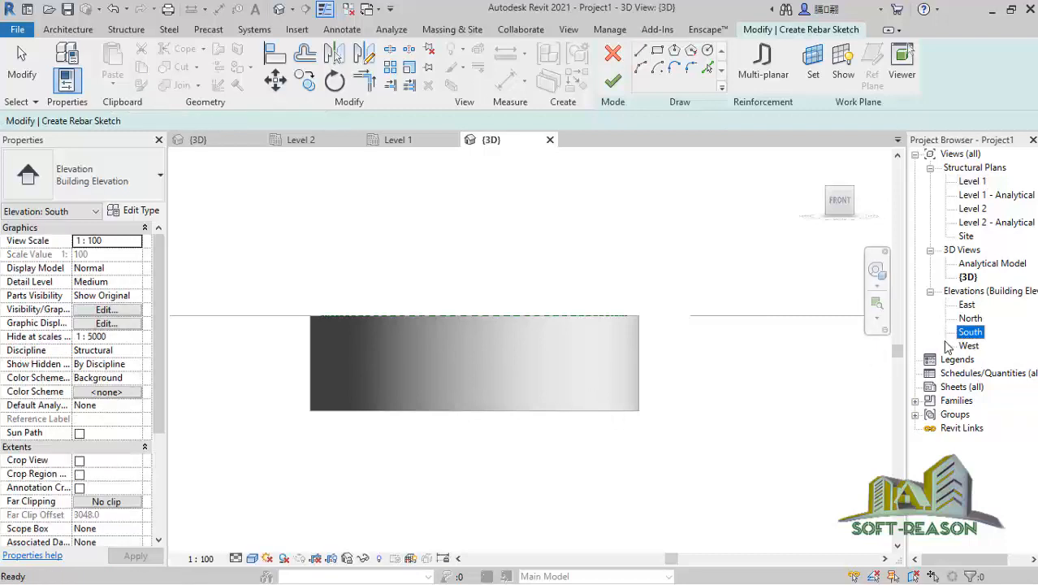
pyautogui.doubleClick(971, 333)
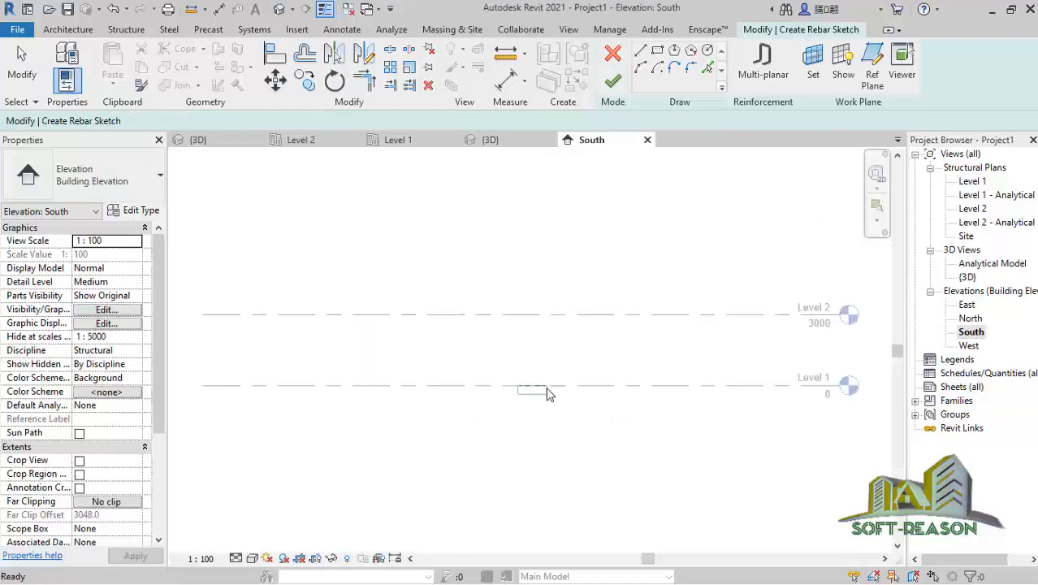
pyautogui.scroll(5, 544, 402)
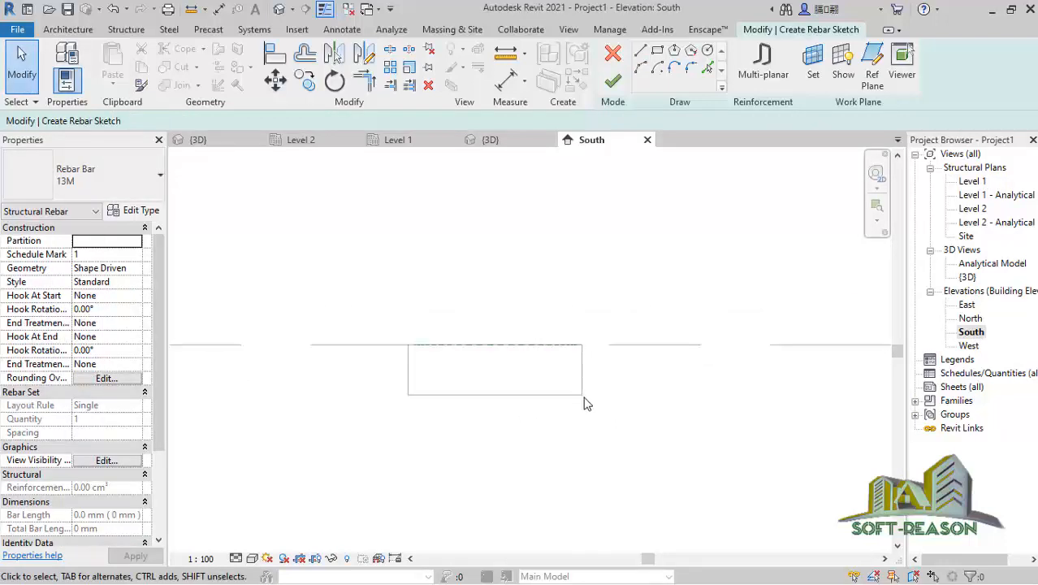
# Step: Return to the 3D view and set the rebar sketch's work plane to Reference Plane : Center
pyautogui.scroll(2, 573, 394)
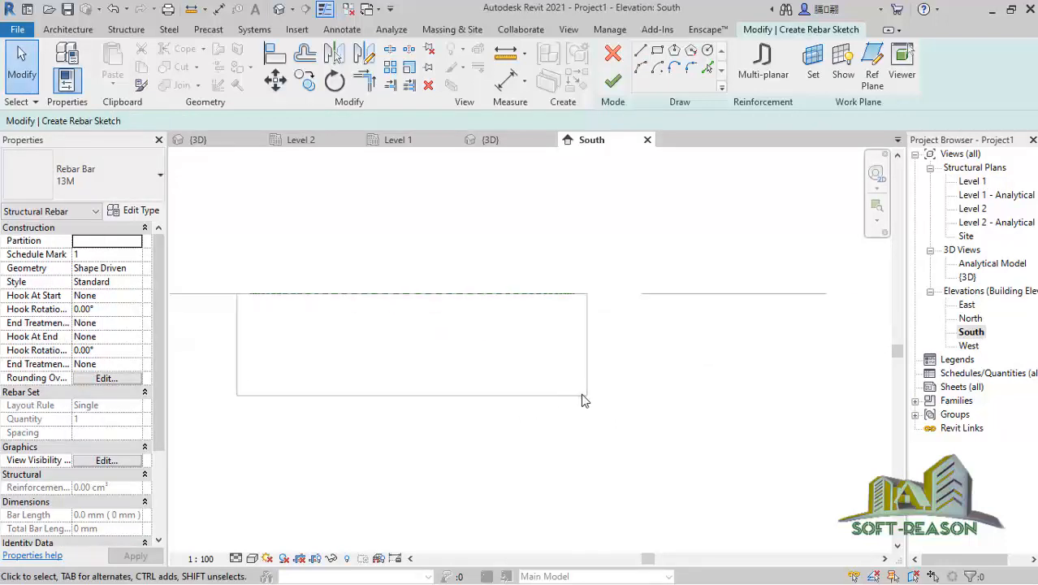
pyautogui.scroll(-1, 582, 395)
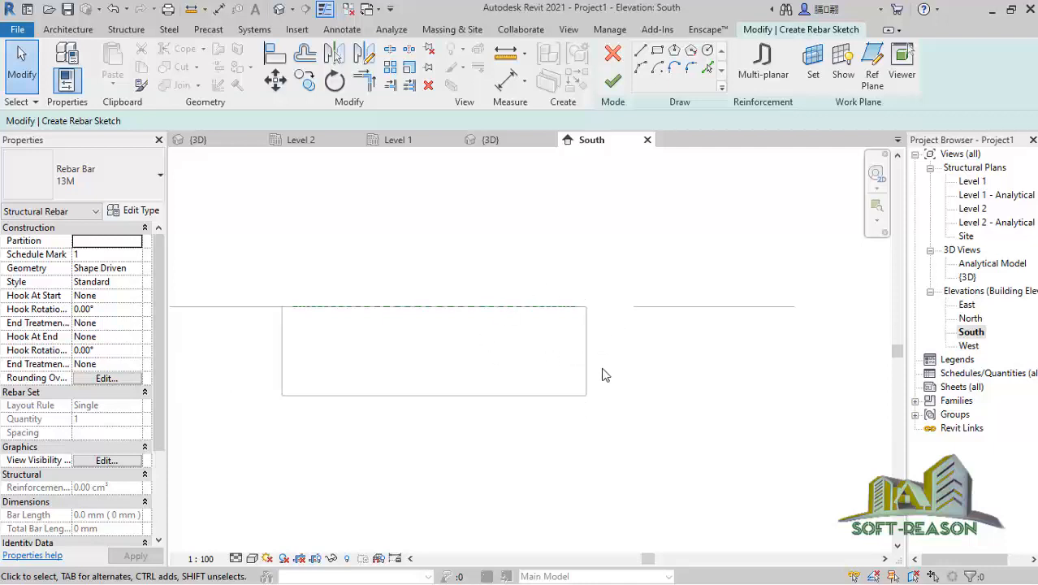
pyautogui.click(490, 140)
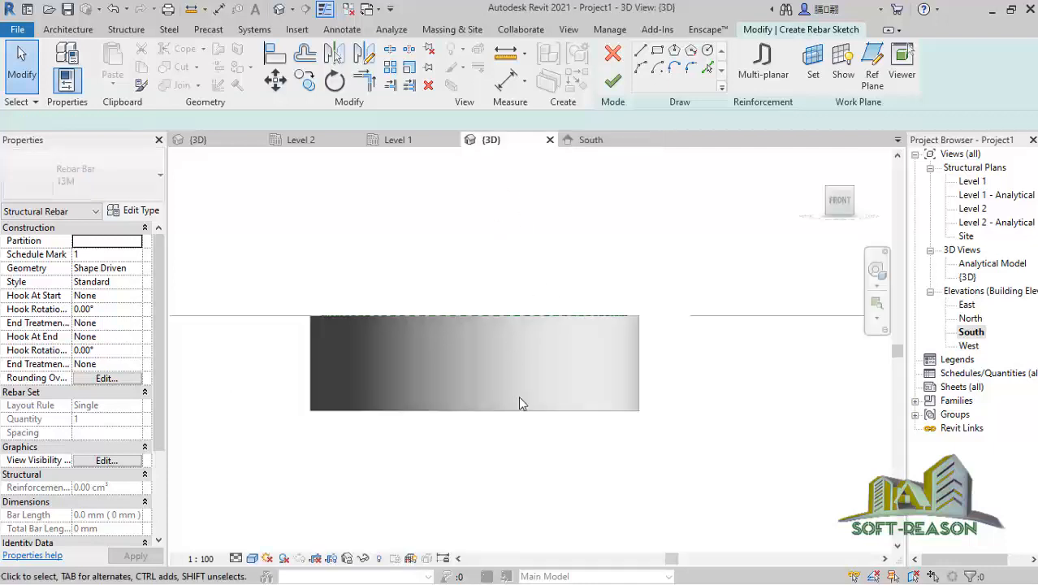
pyautogui.click(813, 69)
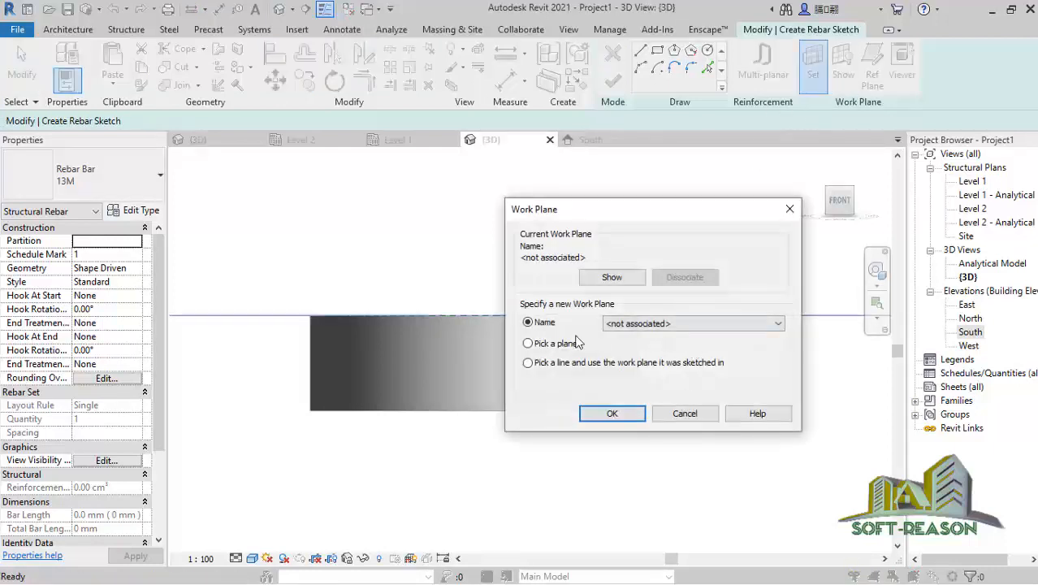
pyautogui.click(700, 325)
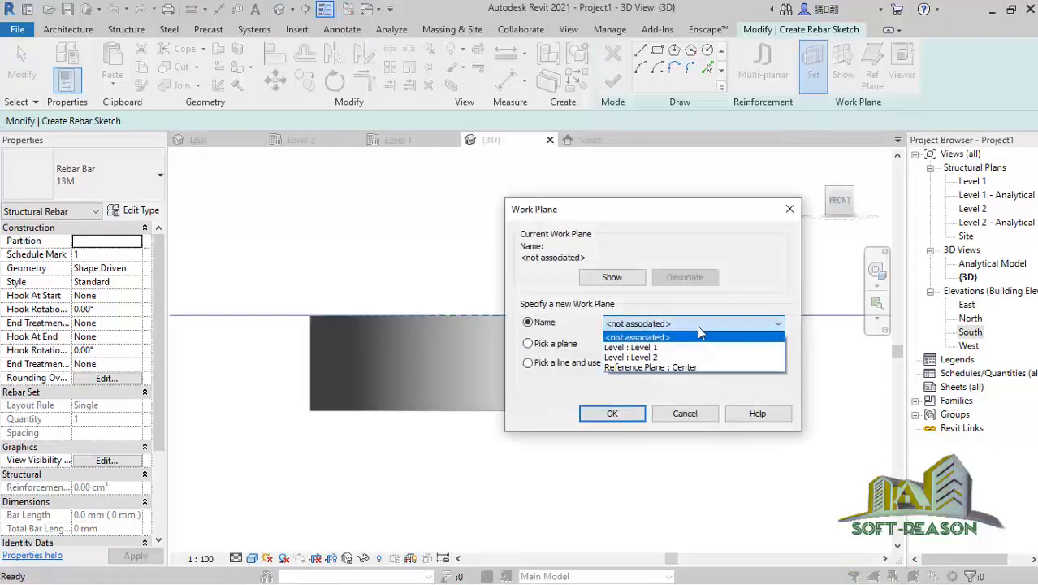
pyautogui.click(657, 368)
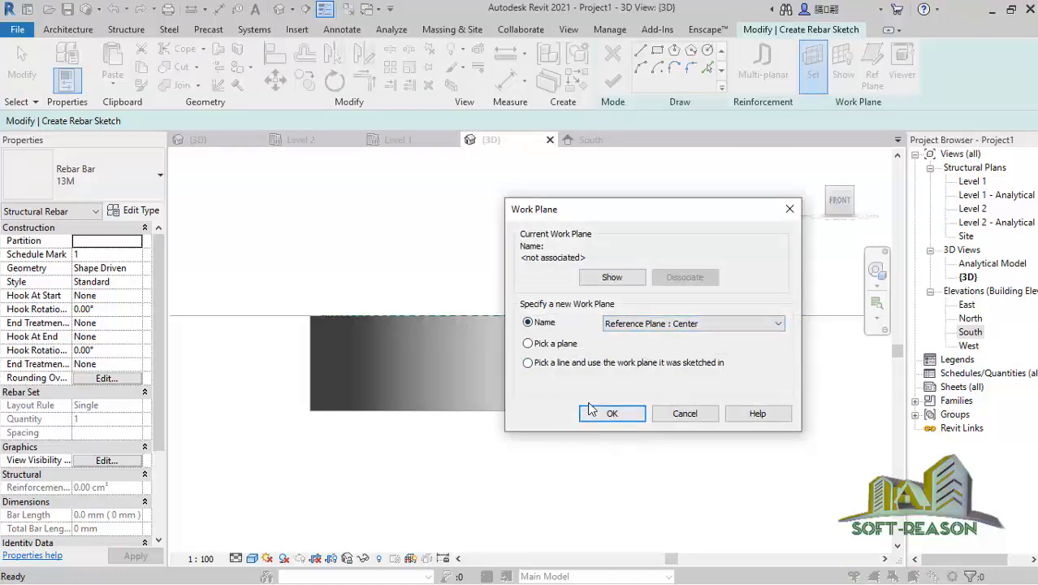
pyautogui.click(614, 419)
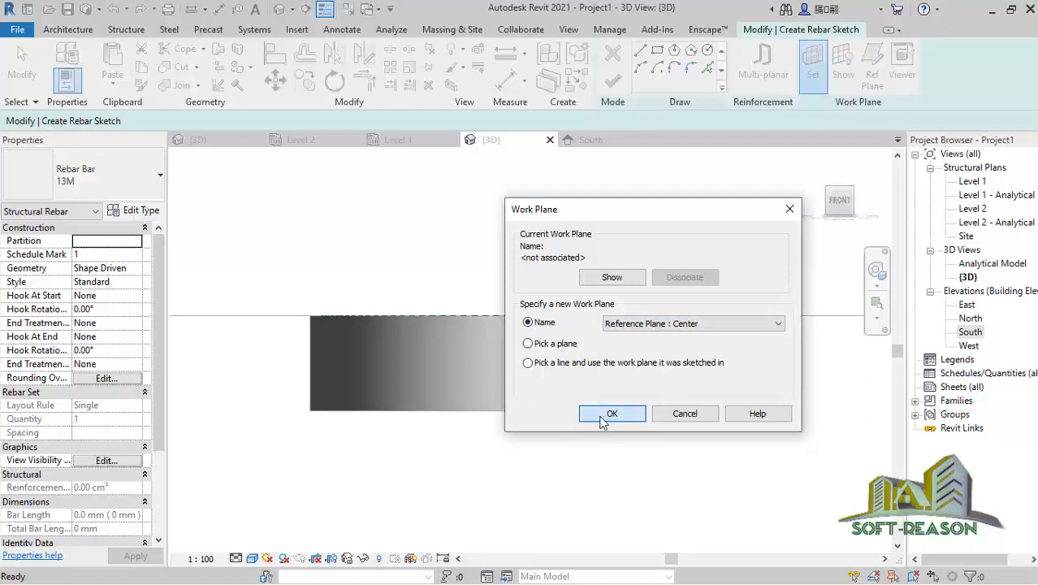
# Step: Sketch an open-topped U-shaped bar along the side and bottom cover lines of the footing and leave the Line tool
pyautogui.scroll(1, 482, 374)
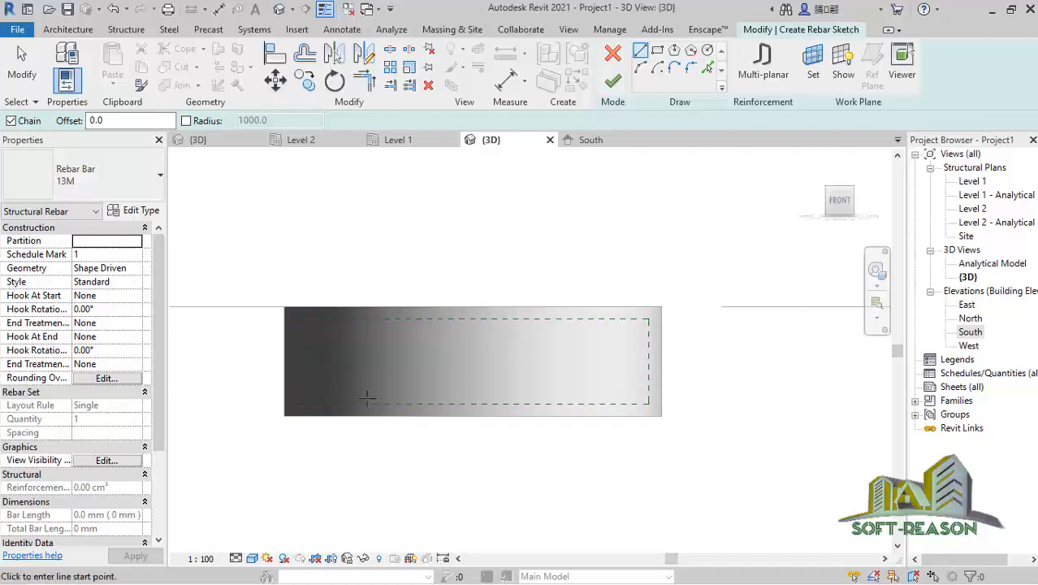
pyautogui.click(649, 317)
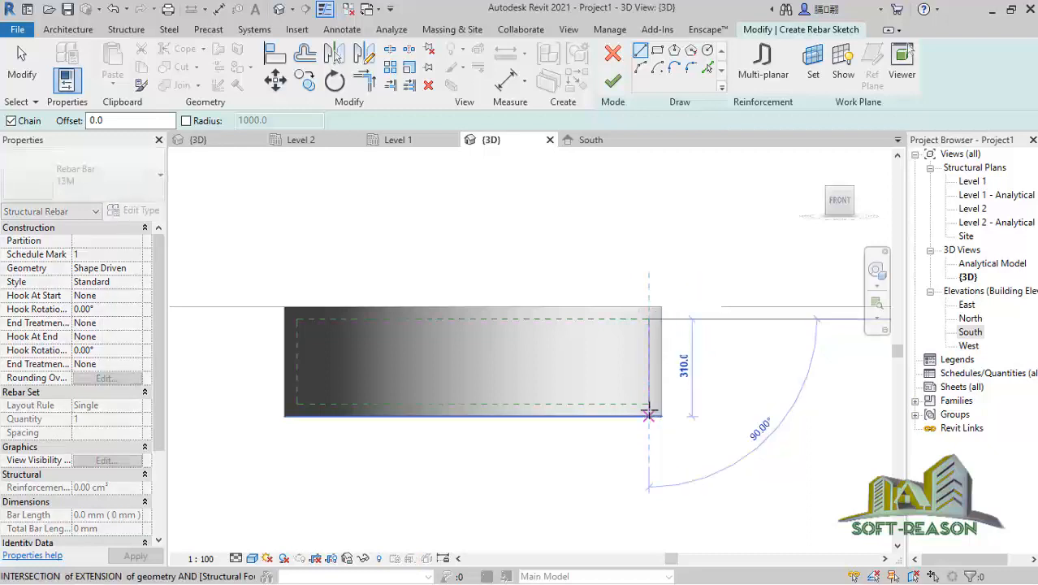
pyautogui.click(297, 403)
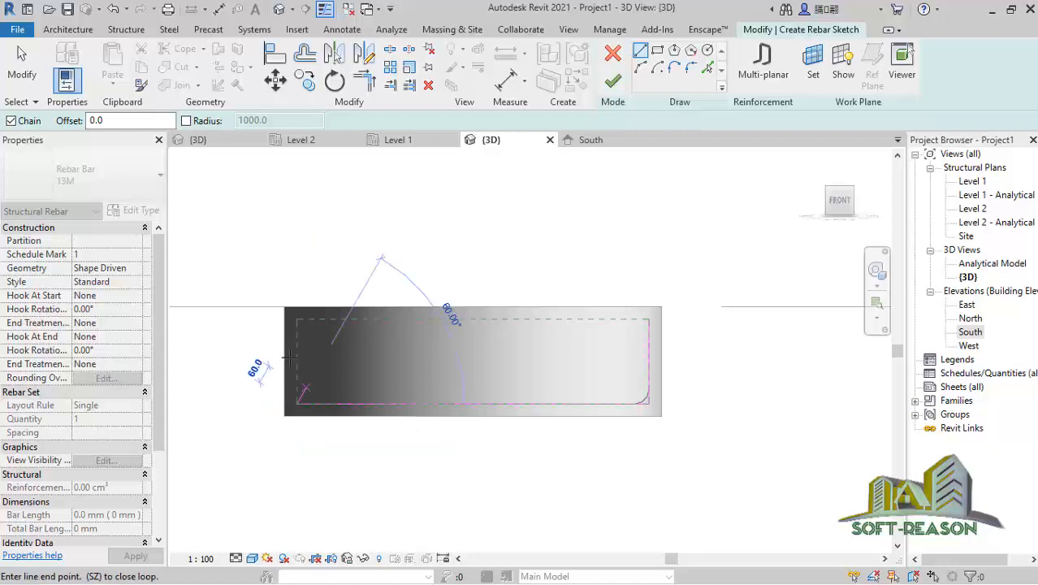
pyautogui.click(297, 320)
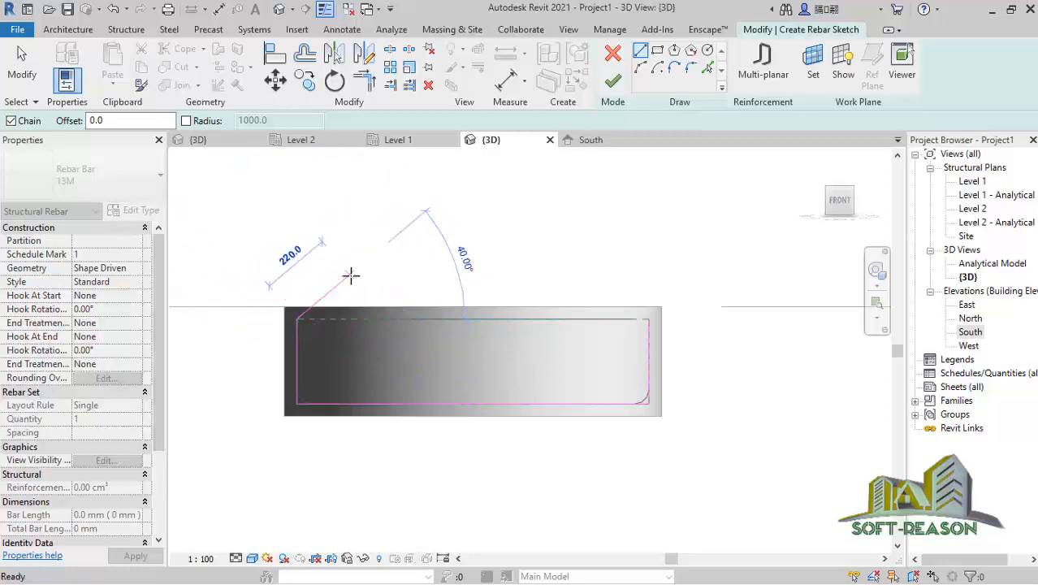
pyautogui.press('Escape')
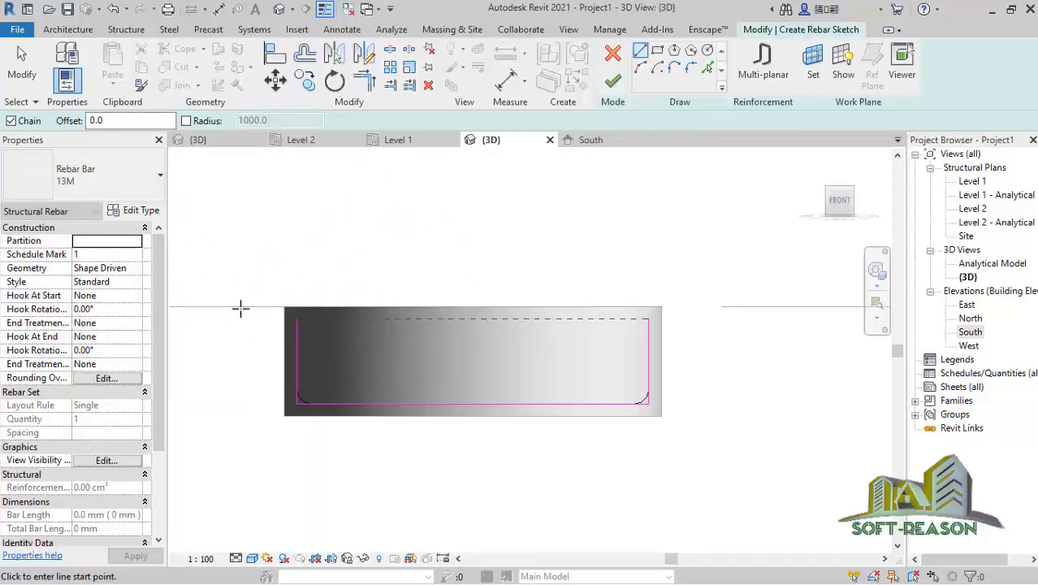
pyautogui.click(22, 66)
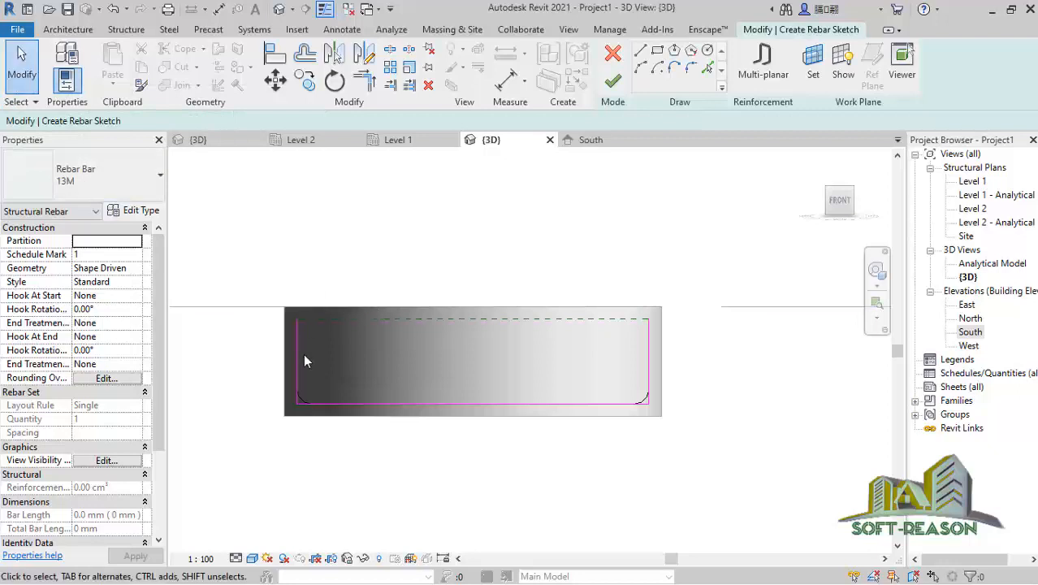
# Step: Set the bar type to 16M, finish the rebar sketch and leave rebar placement
pyautogui.click(101, 173)
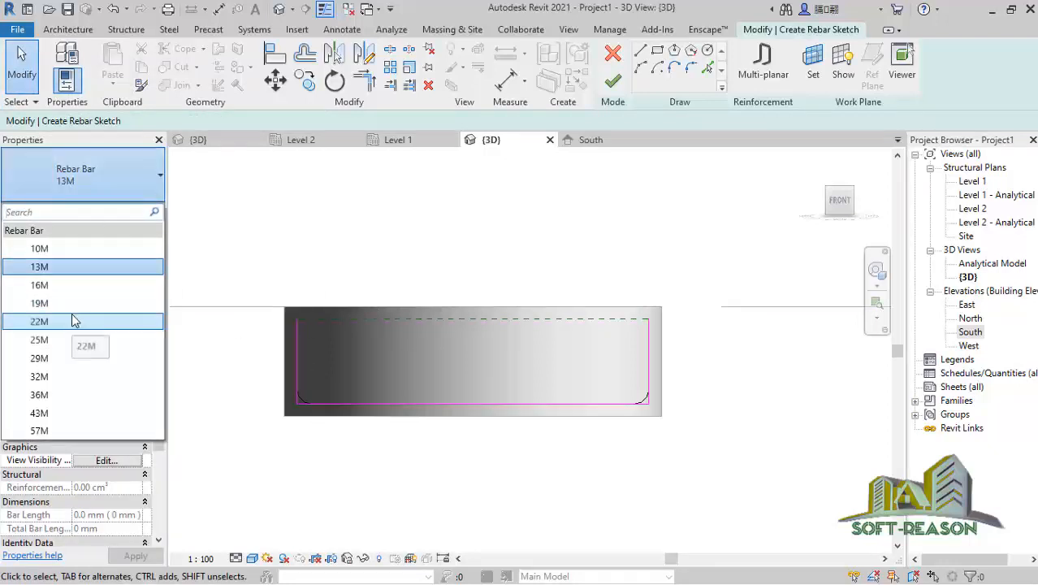
pyautogui.click(41, 285)
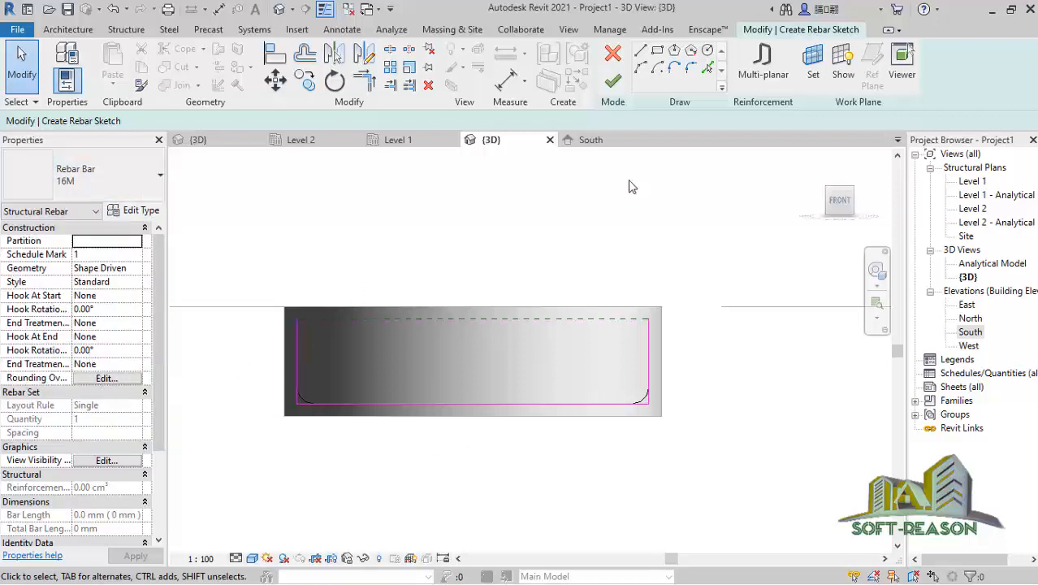
pyautogui.click(617, 84)
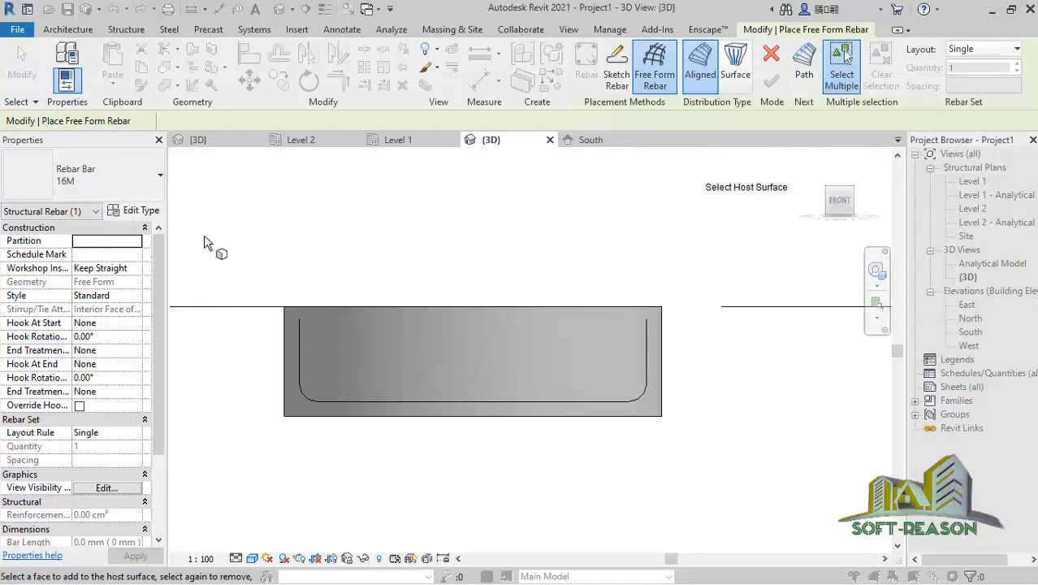
pyautogui.rightClick(281, 285)
pyautogui.click(305, 292)
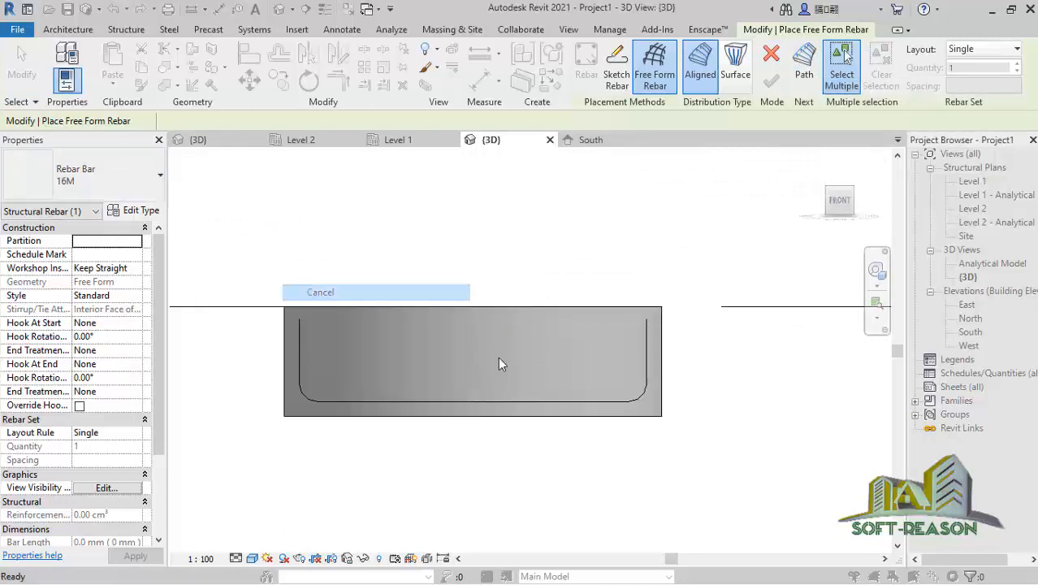
# Step: Select the U-shaped bar in the footing and check its position in the Level 1 plan
pyautogui.click(632, 398)
pyautogui.scroll(1, 631, 386)
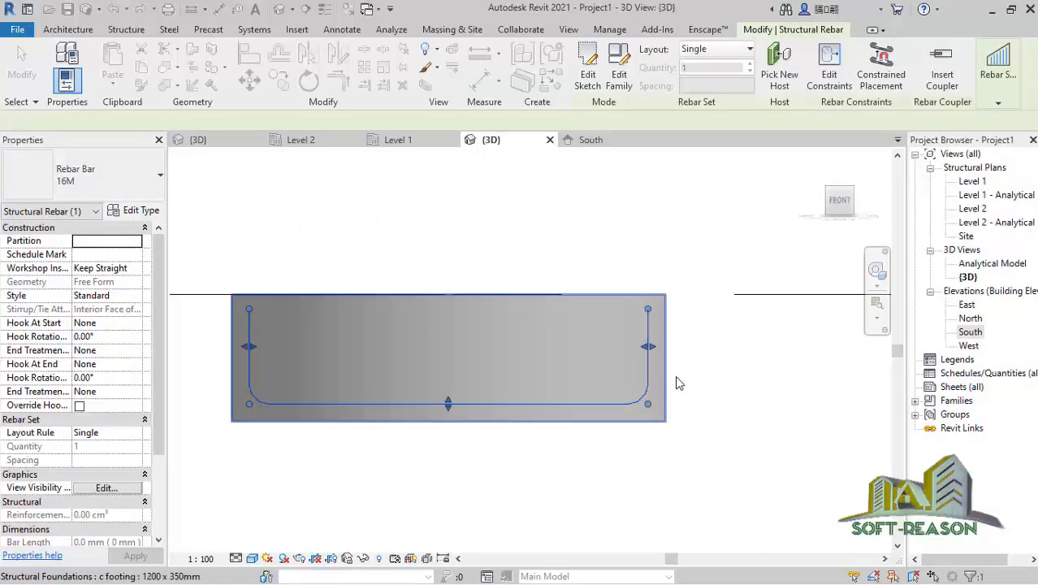
pyautogui.scroll(-1, 601, 415)
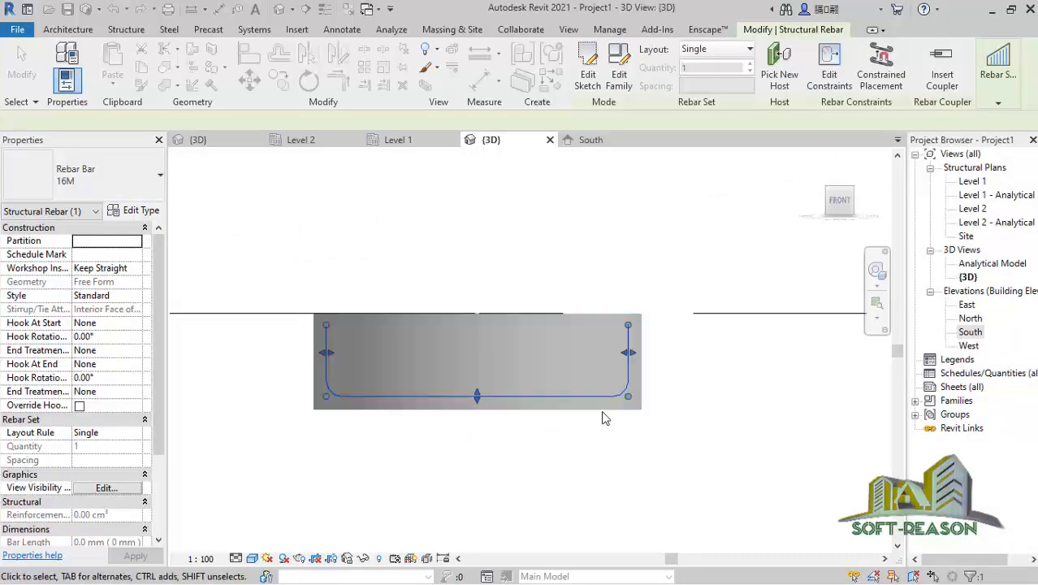
pyautogui.scroll(1, 421, 409)
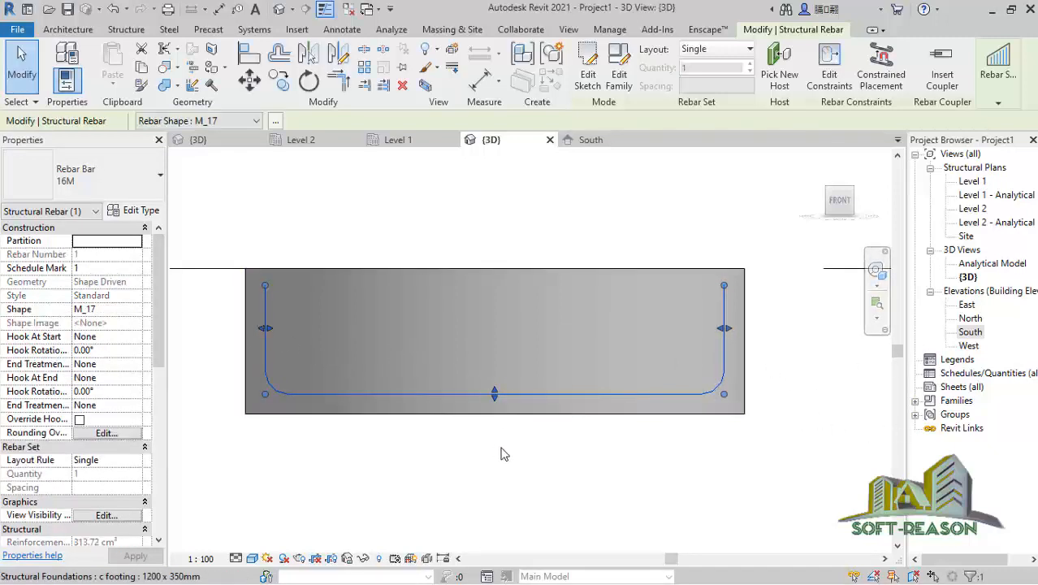
pyautogui.click(400, 141)
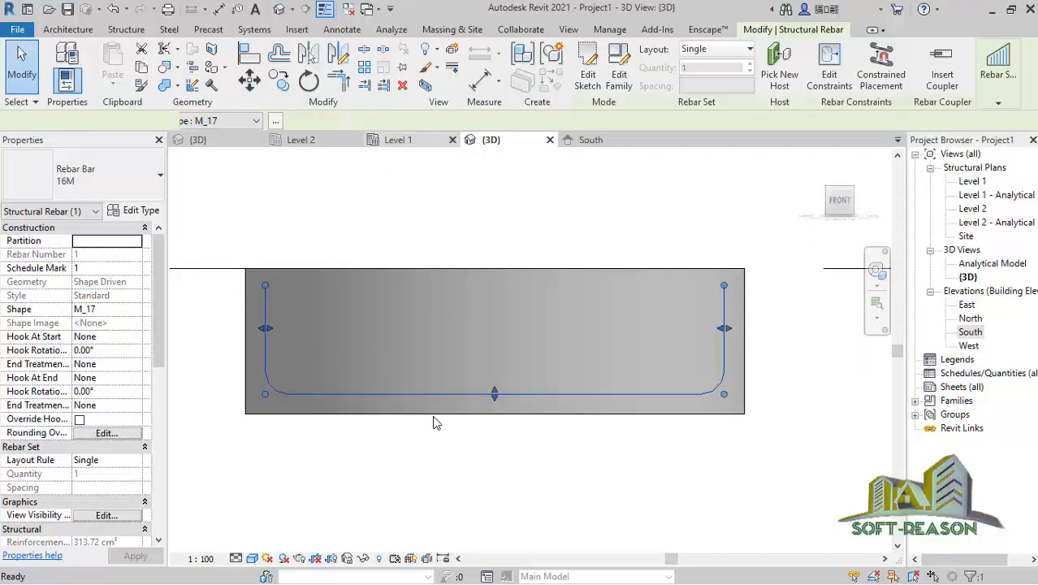
pyautogui.scroll(5, 500, 364)
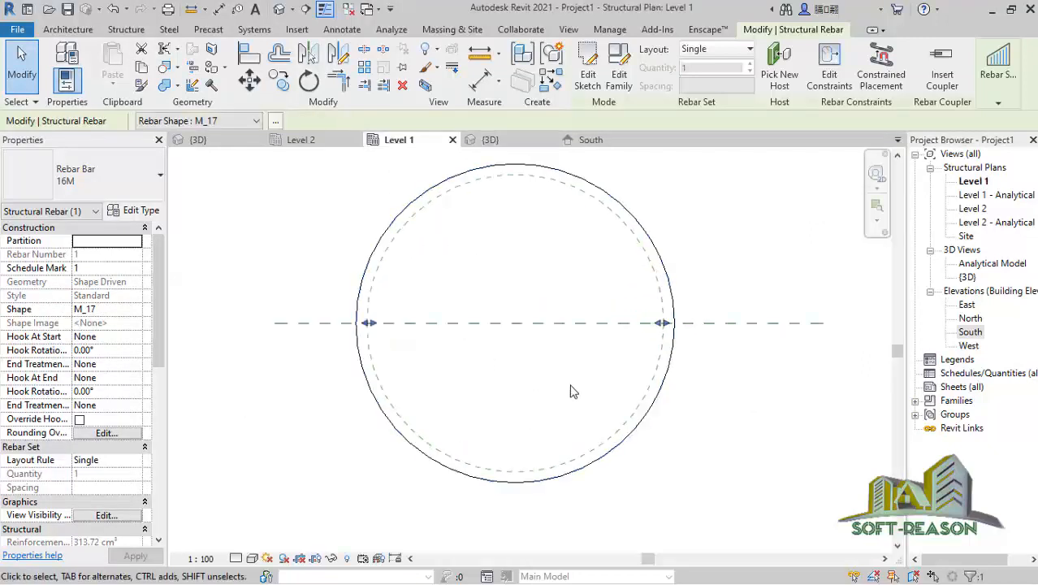
# Step: Show the 3D view from an upper corner and set the selected bar to View as solid in the Analytical Model and {3D} views
pyautogui.click(491, 140)
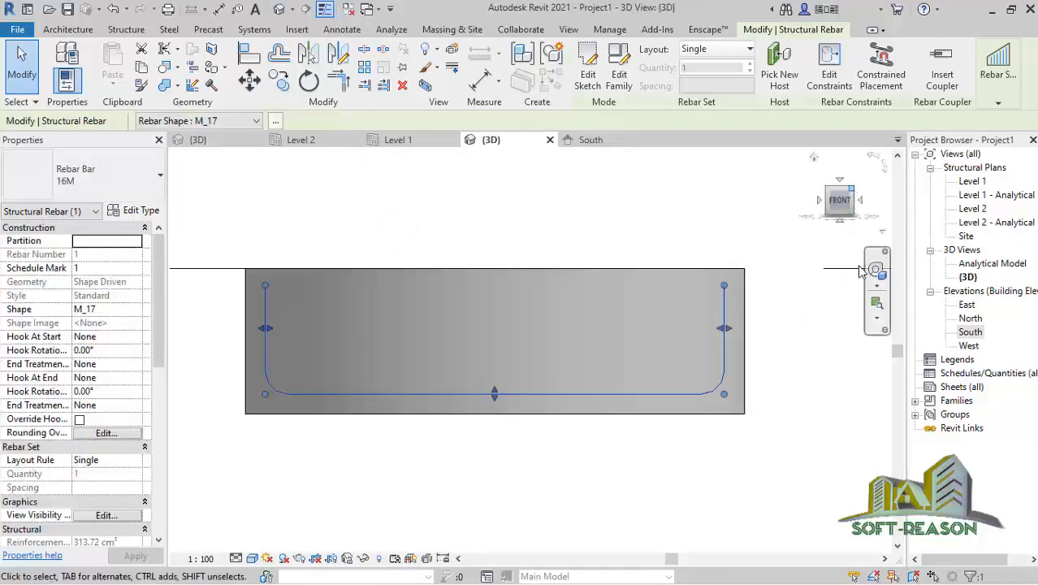
pyautogui.click(854, 187)
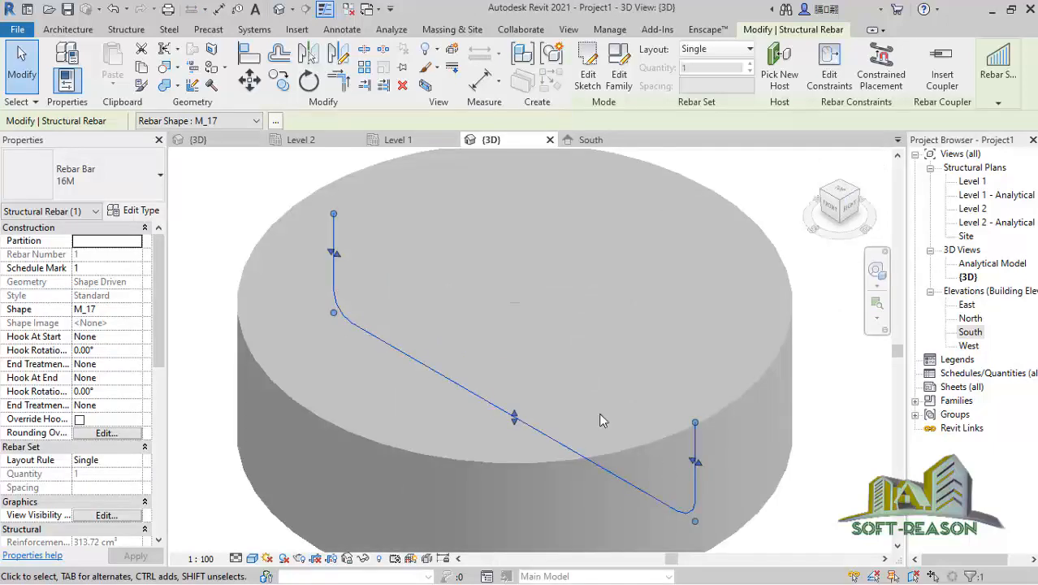
pyautogui.scroll(3, 677, 529)
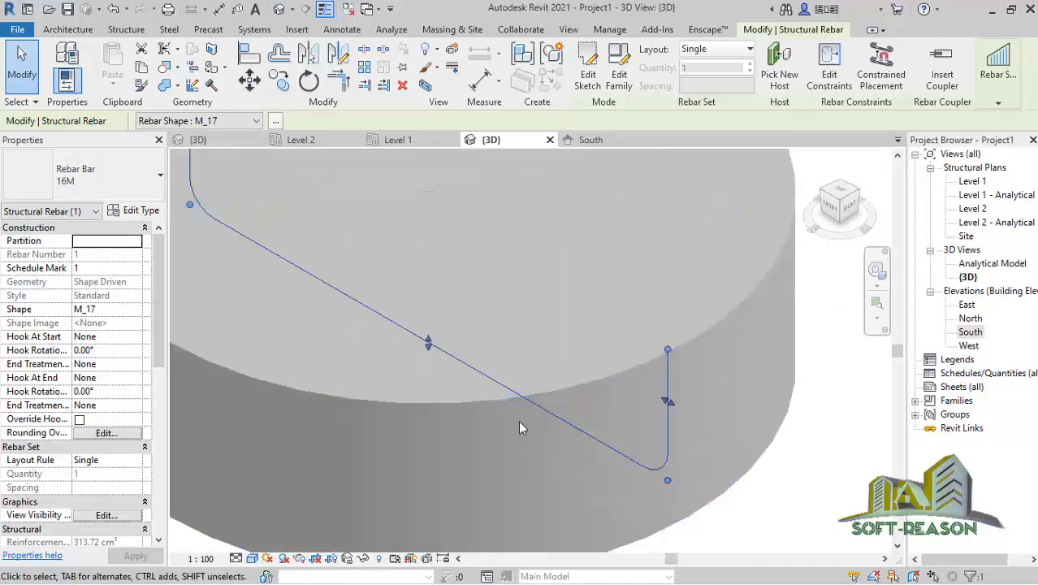
pyautogui.scroll(-2, 562, 348)
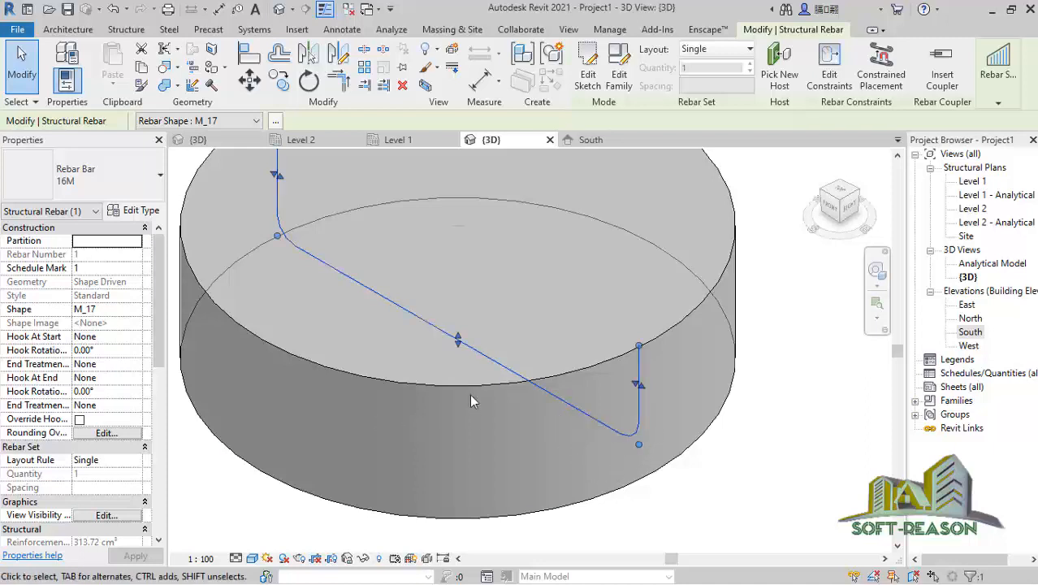
pyautogui.scroll(-1, 508, 457)
pyautogui.scroll(1, 504, 368)
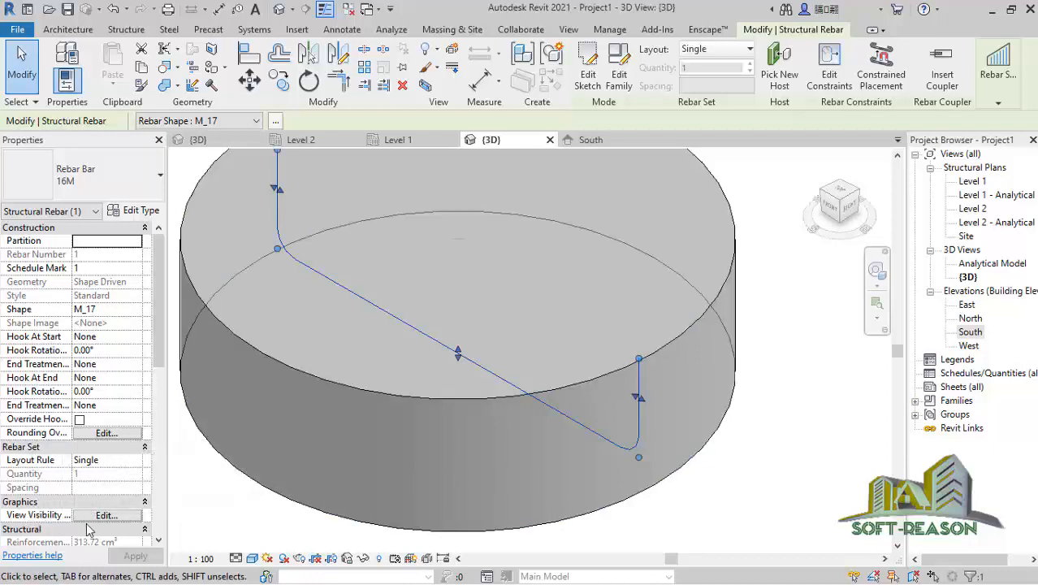
pyautogui.click(110, 515)
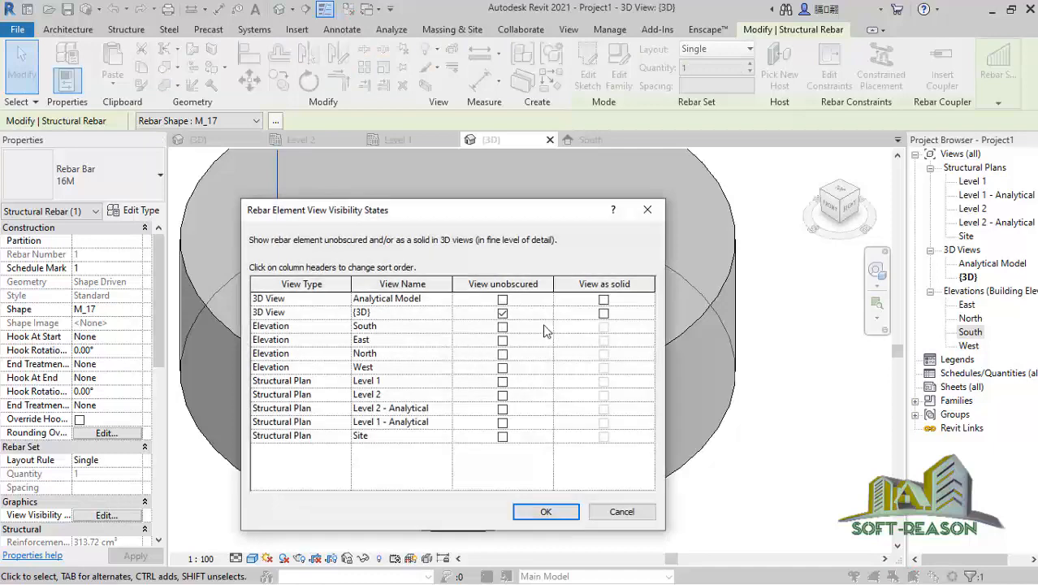
pyautogui.click(604, 313)
pyautogui.click(604, 300)
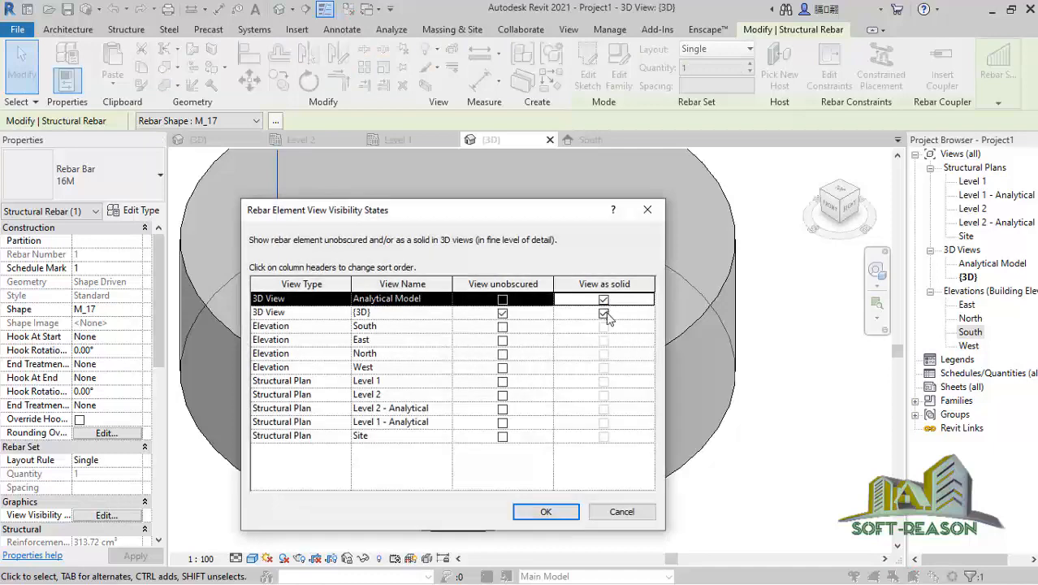
pyautogui.click(546, 512)
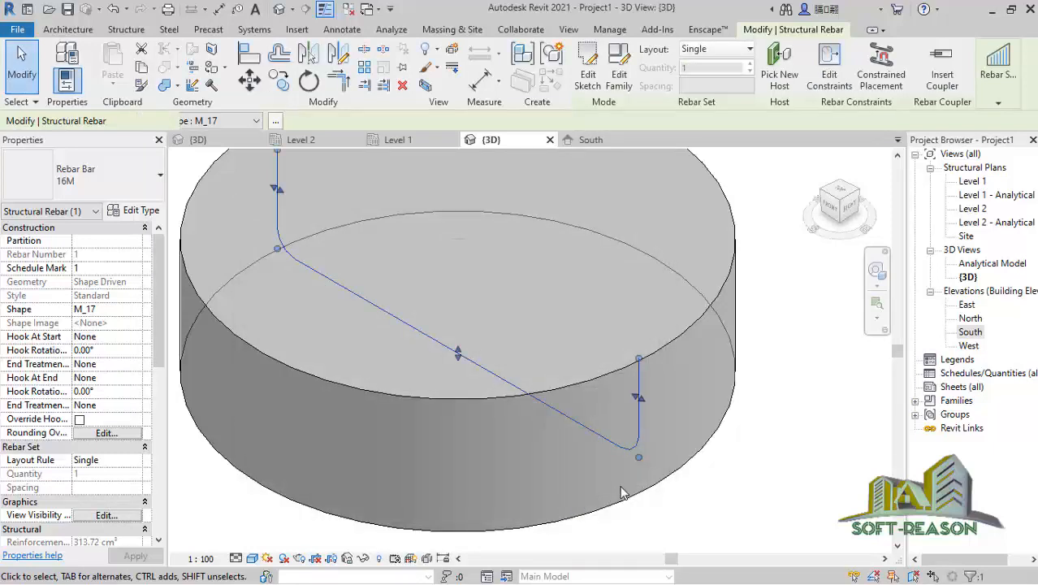
# Step: Turn off Thin Lines, deselect the bar and inspect its bend and position inside the footing
pyautogui.scroll(2, 650, 460)
pyautogui.scroll(5, 649, 454)
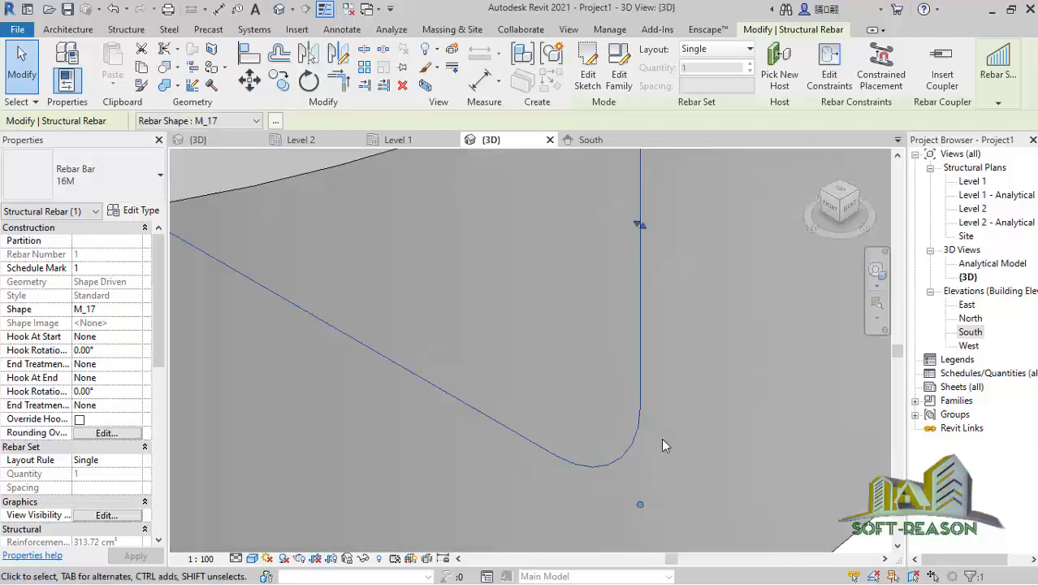
pyautogui.scroll(-3, 610, 370)
pyautogui.scroll(-5, 617, 399)
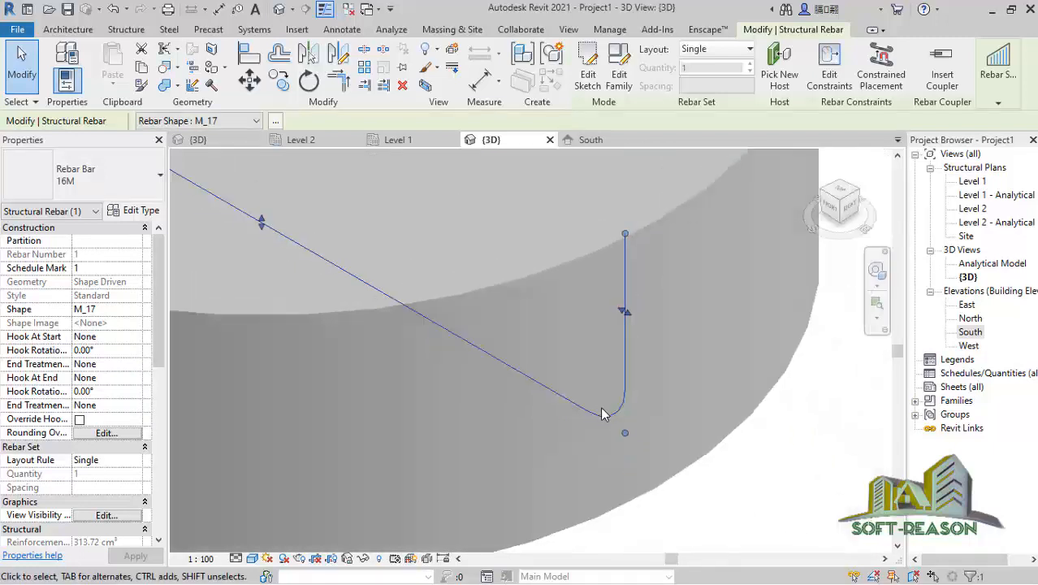
pyautogui.click(325, 10)
pyautogui.press('Escape')
pyautogui.scroll(3, 608, 392)
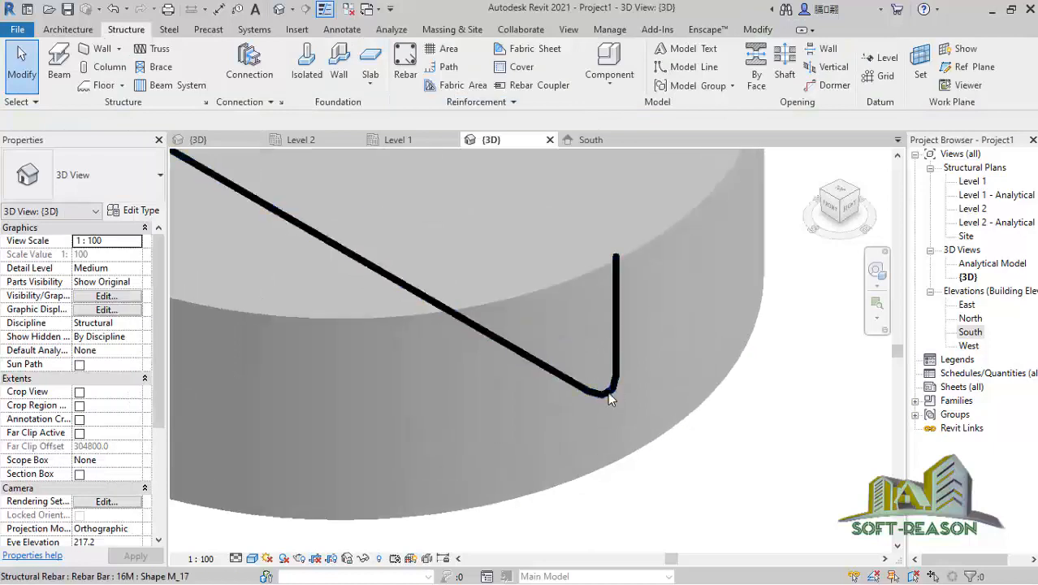
pyautogui.scroll(-2, 605, 406)
pyautogui.scroll(-2, 593, 426)
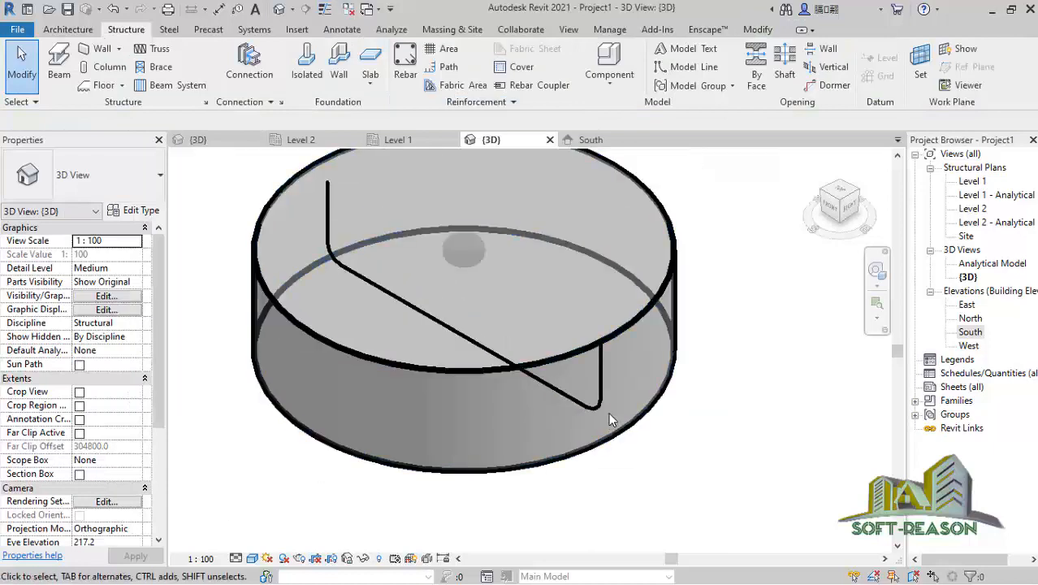
pyautogui.scroll(2, 608, 412)
pyautogui.scroll(-2, 598, 432)
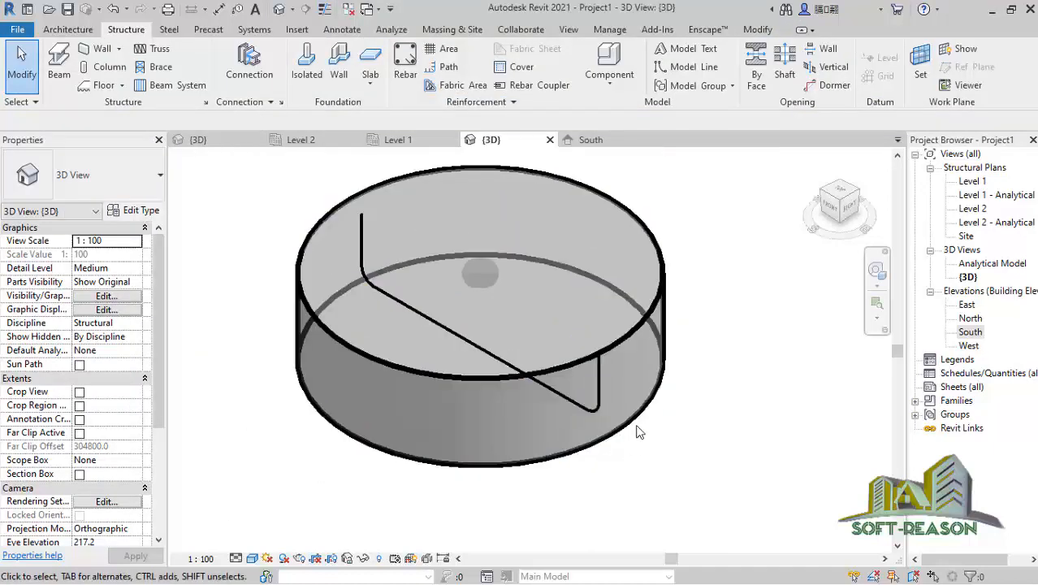
# Step: Show the Level 1 plan and set its detail level to Medium
pyautogui.scroll(1, 649, 447)
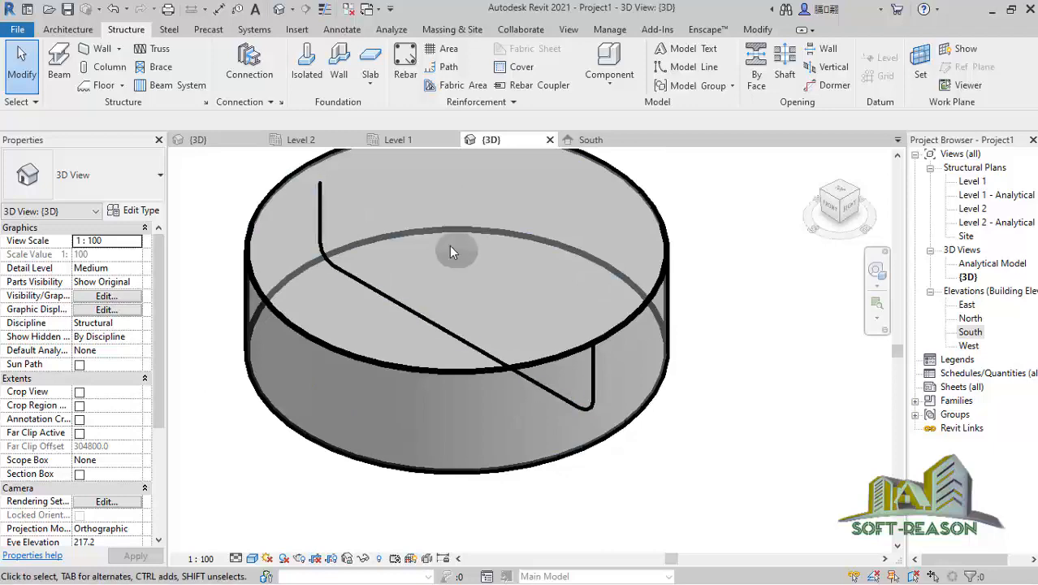
pyautogui.click(398, 140)
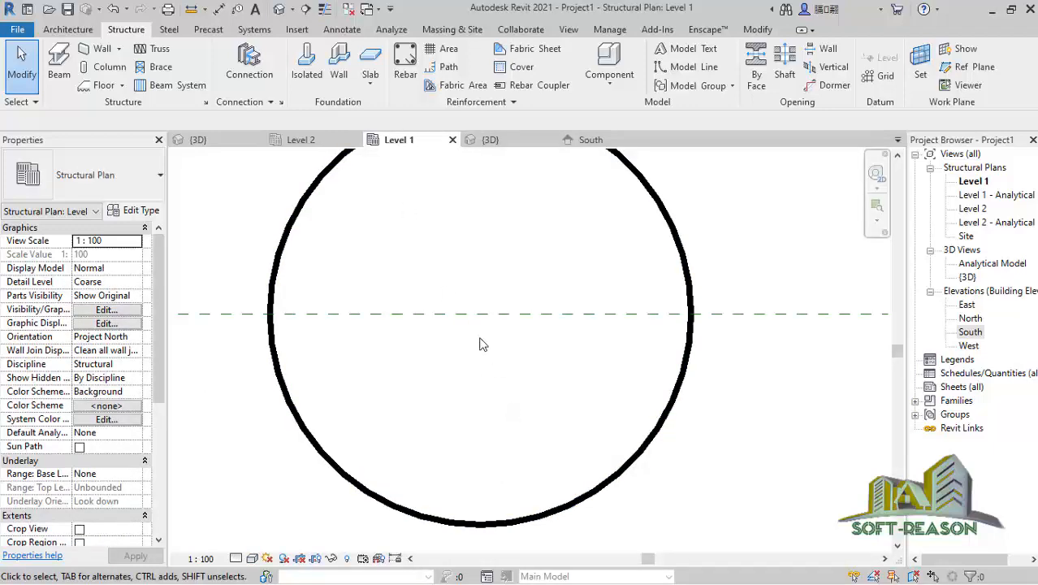
pyautogui.scroll(-1, 496, 380)
pyautogui.scroll(1, 481, 358)
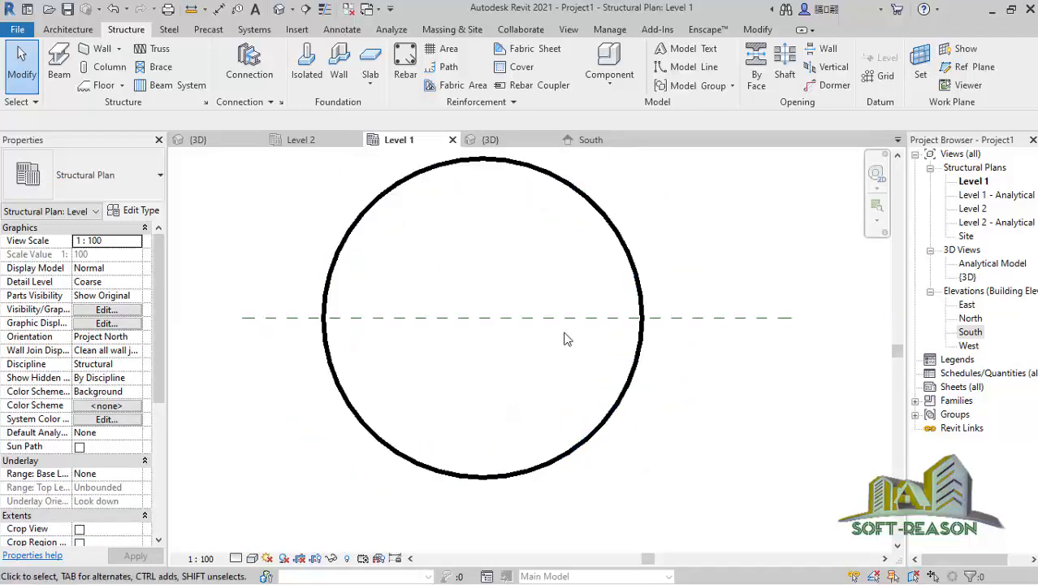
pyautogui.scroll(-1, 431, 320)
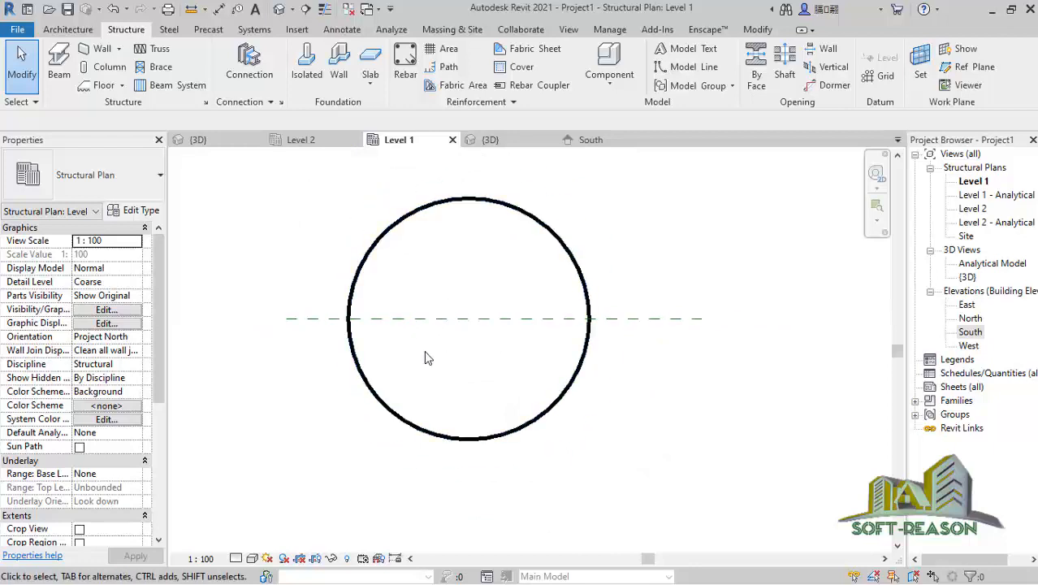
pyautogui.click(237, 559)
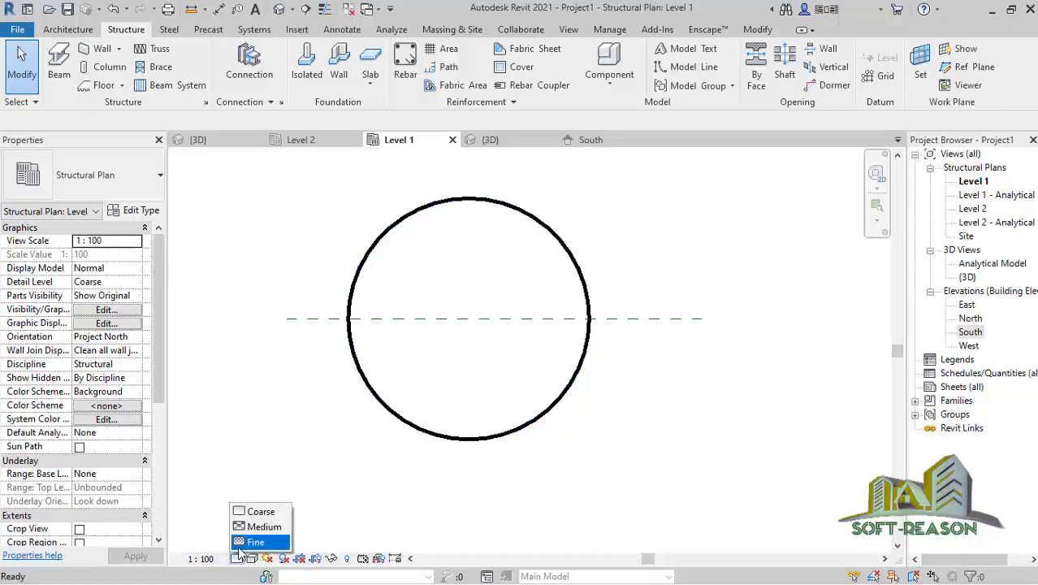
pyautogui.click(254, 541)
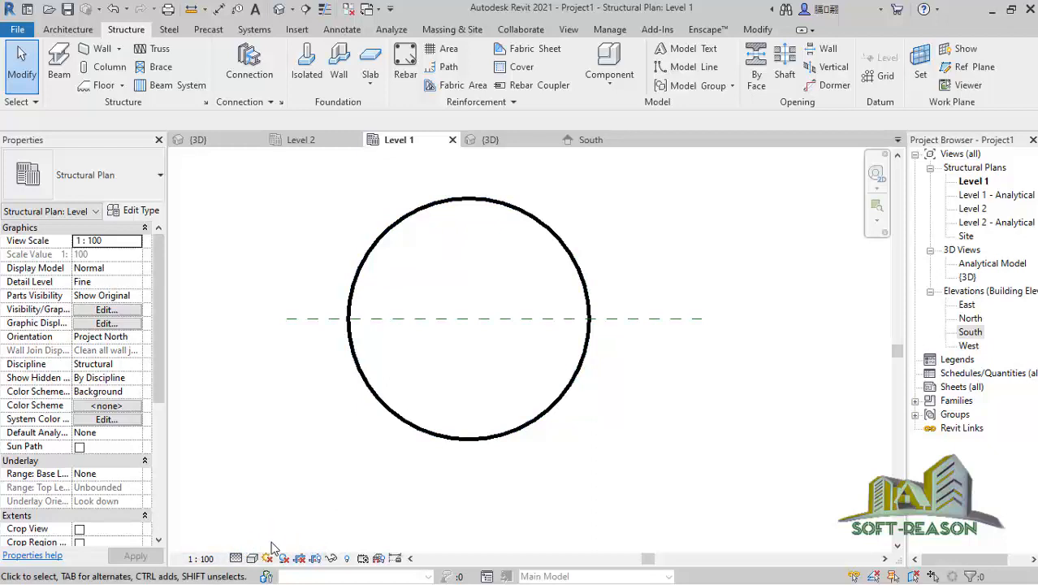
pyautogui.click(240, 560)
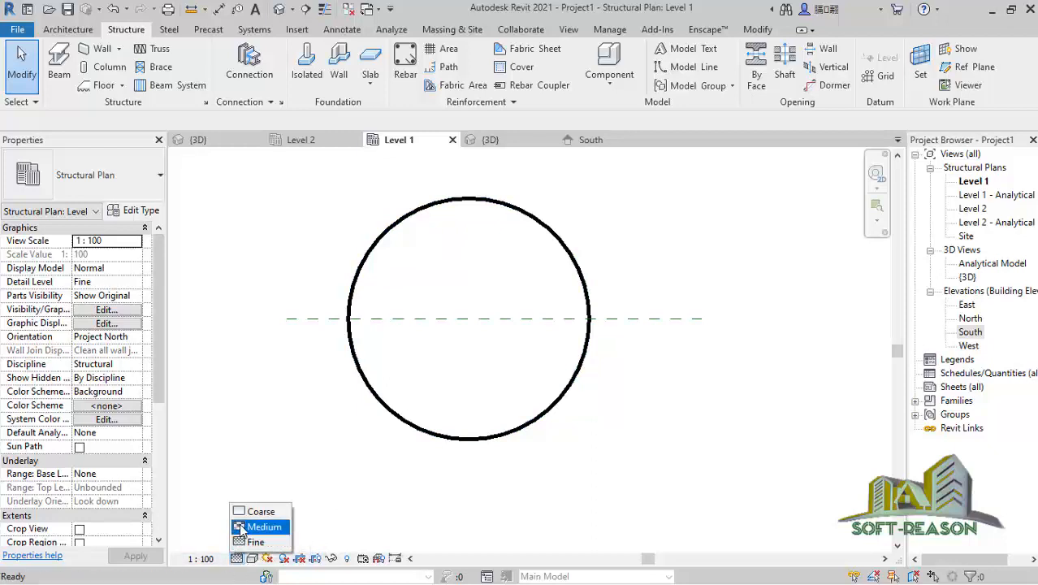
pyautogui.click(242, 528)
# Step: Set the Level 1 plan's visual style to Shaded
pyautogui.click(254, 559)
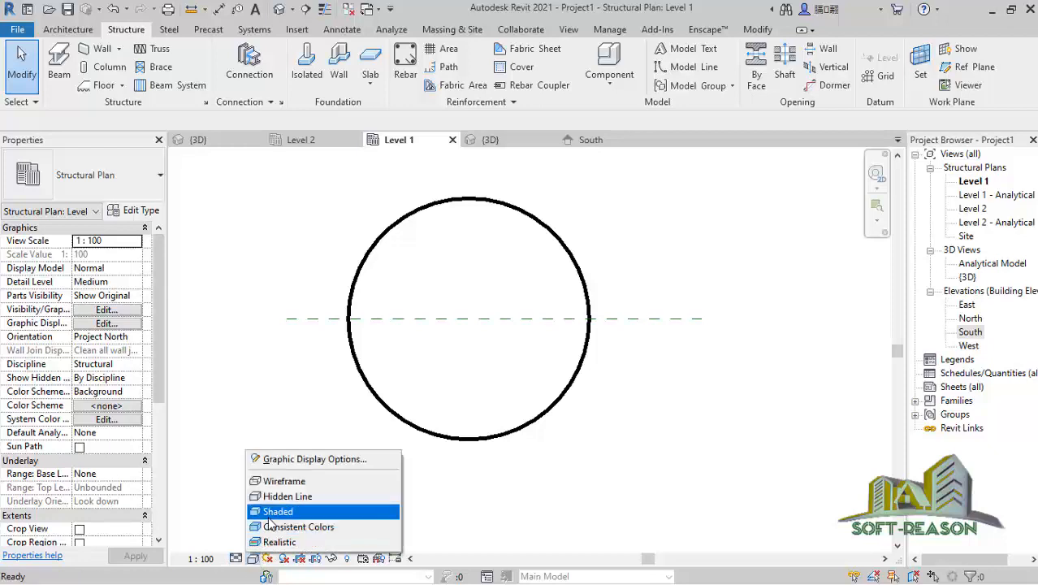
pyautogui.click(277, 512)
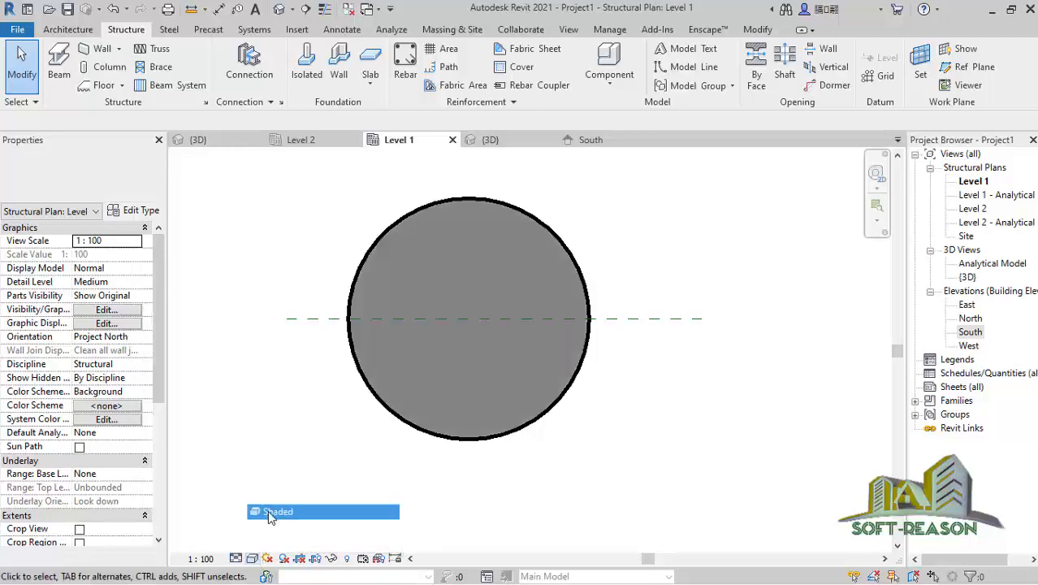
pyautogui.click(235, 560)
pyautogui.click(251, 559)
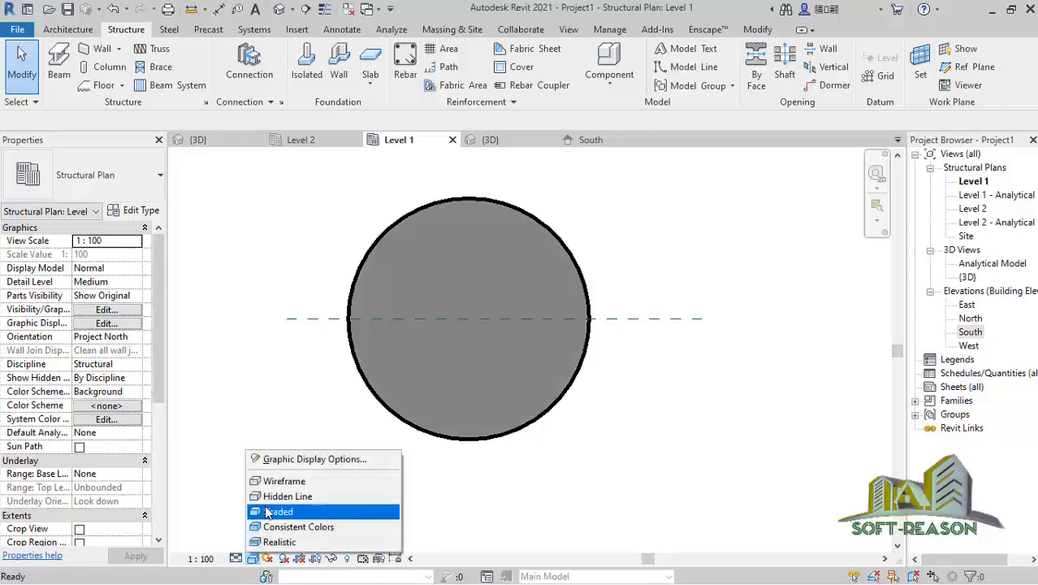
pyautogui.click(271, 510)
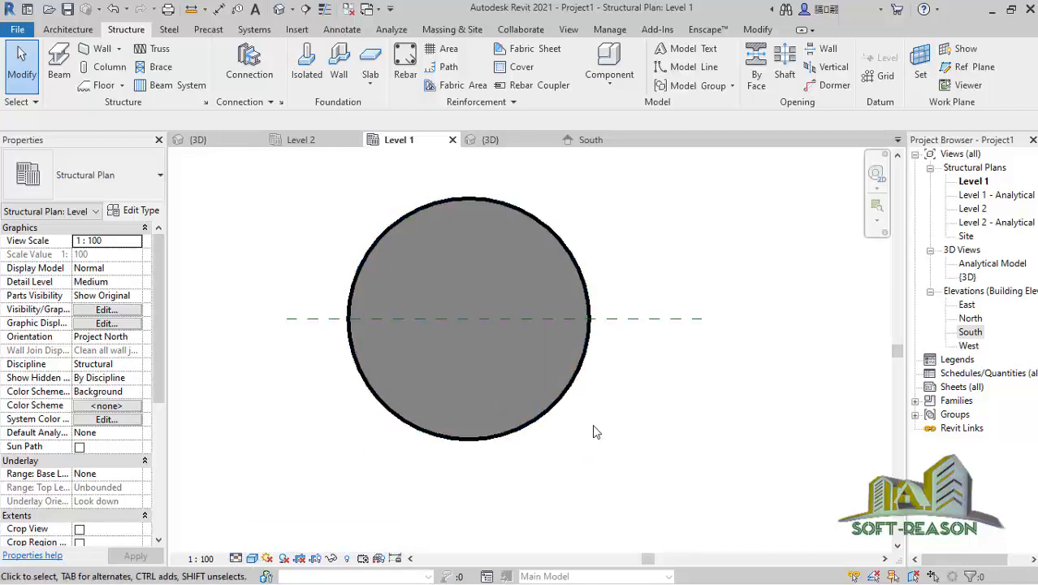
# Step: Override the circular footing's graphics in the Level 1 plan with a surface transparency of 51
pyautogui.scroll(1, 538, 339)
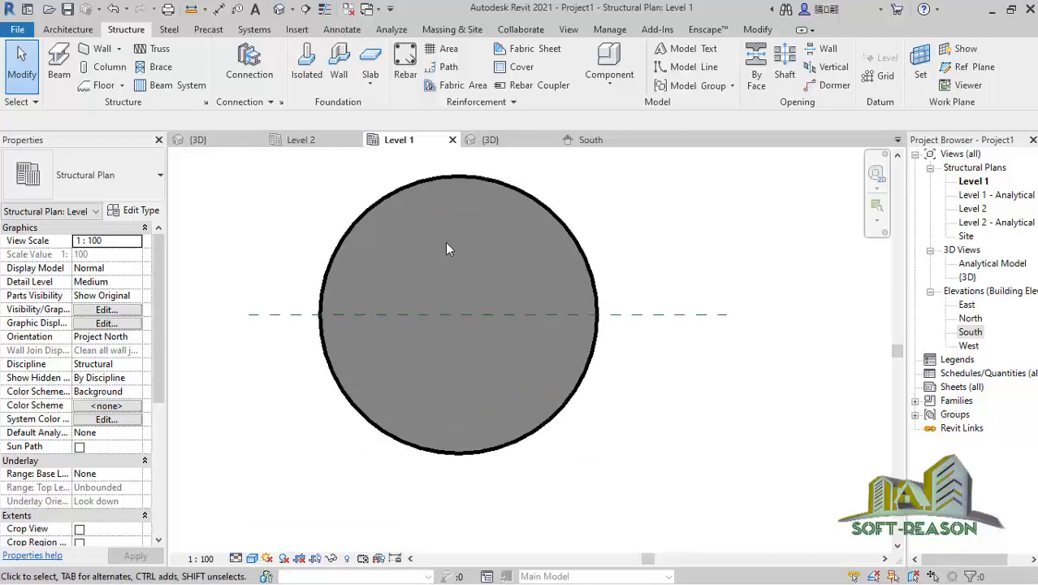
pyautogui.click(549, 431)
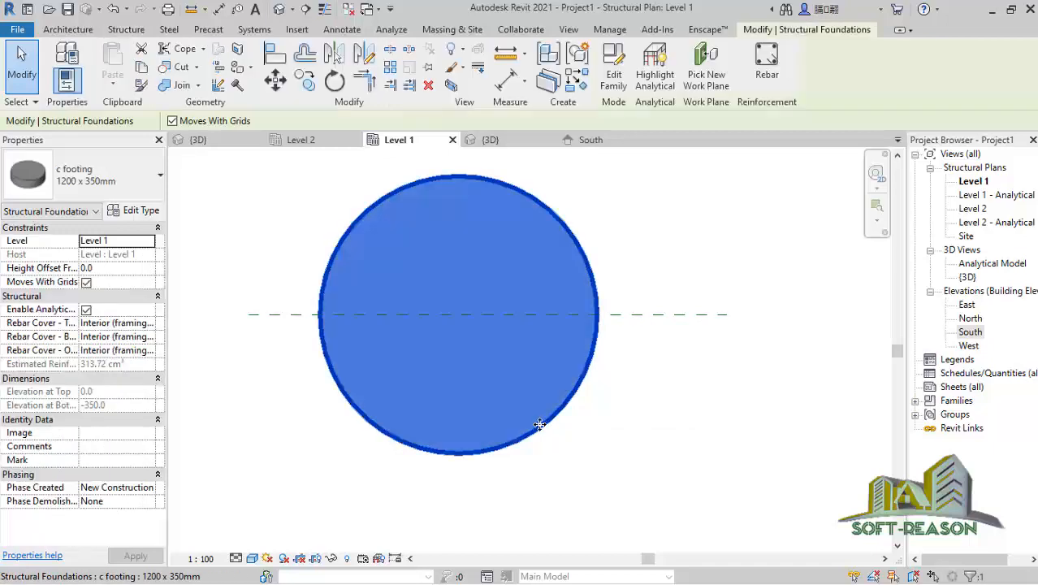
pyautogui.rightClick(541, 429)
pyautogui.moveTo(613, 176)
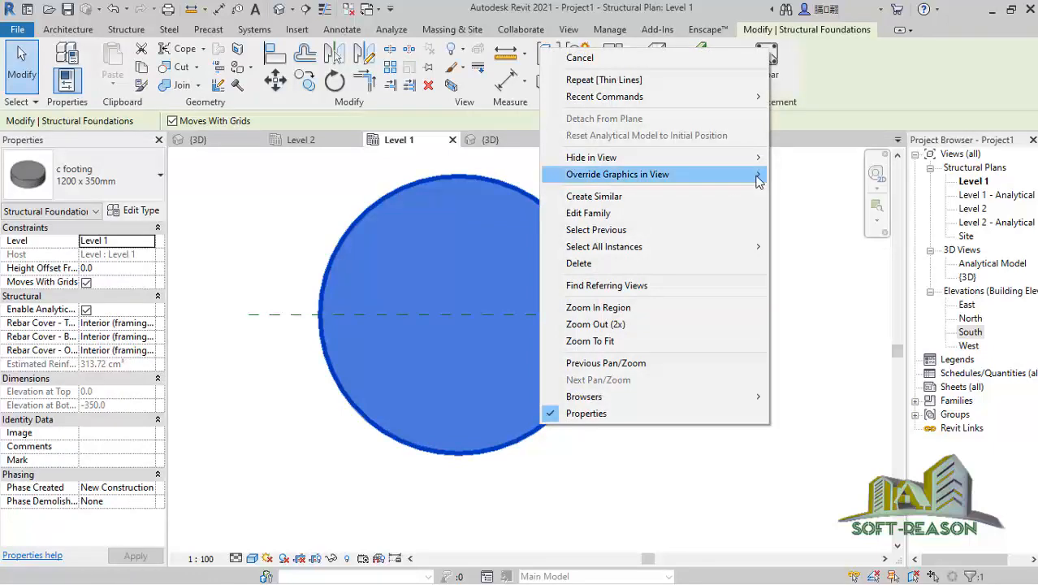
pyautogui.click(811, 178)
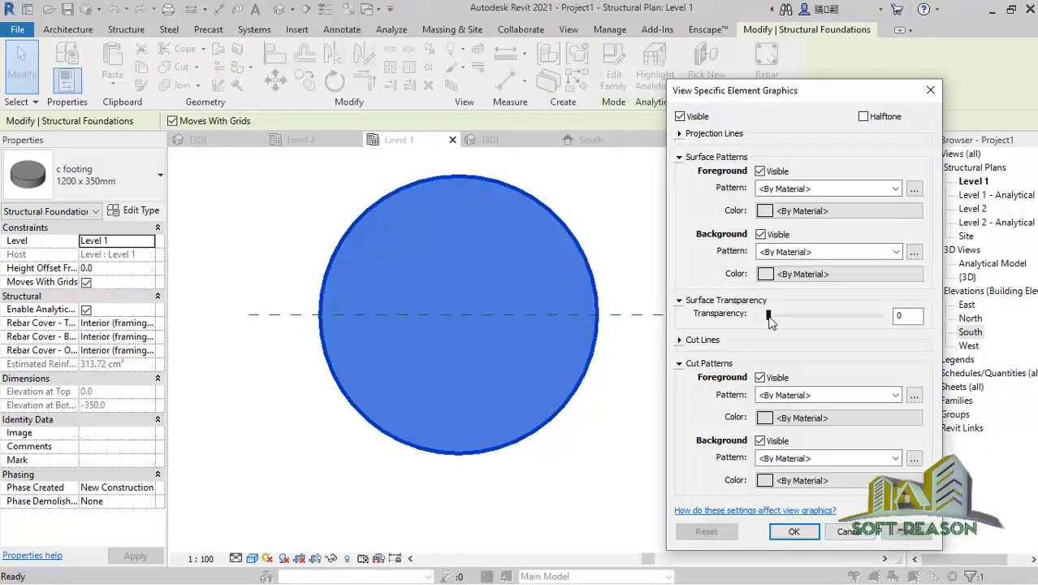
pyautogui.moveTo(769, 316); pyautogui.dragTo(801, 316)
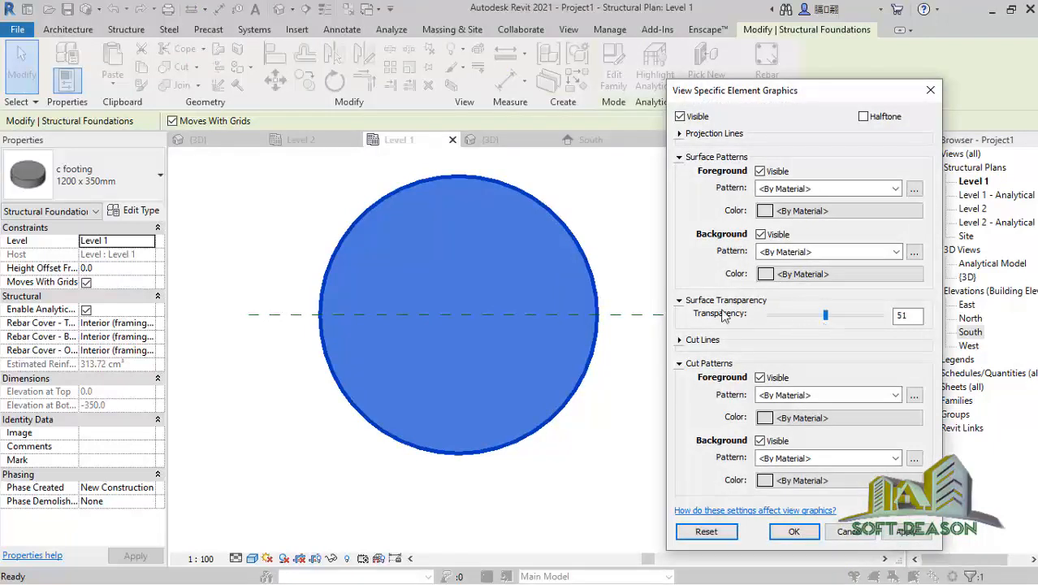
pyautogui.click(906, 531)
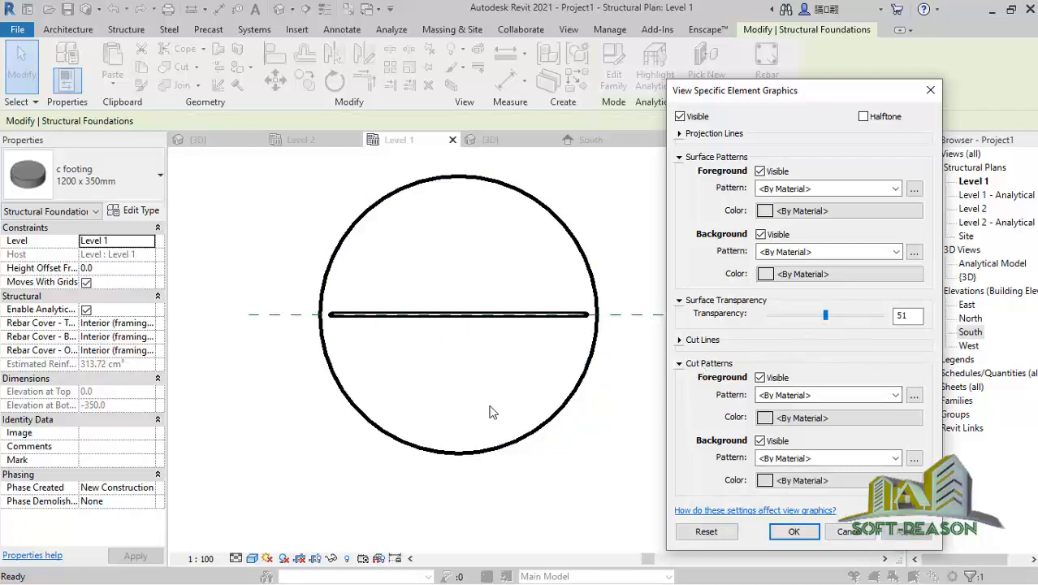
pyautogui.click(794, 532)
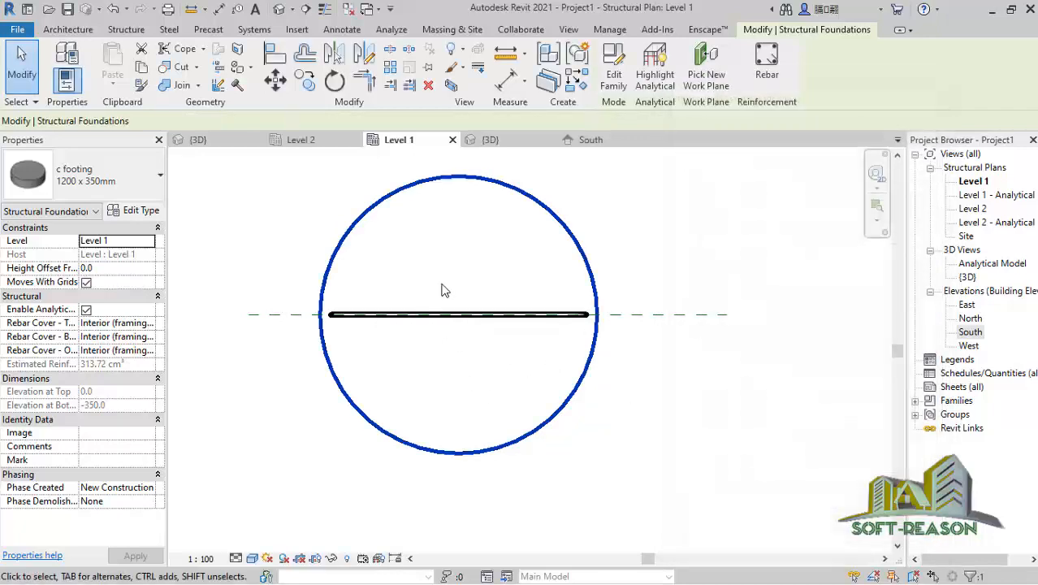
pyautogui.press('Delete')
pyautogui.hotkey('ctrl', 'z')
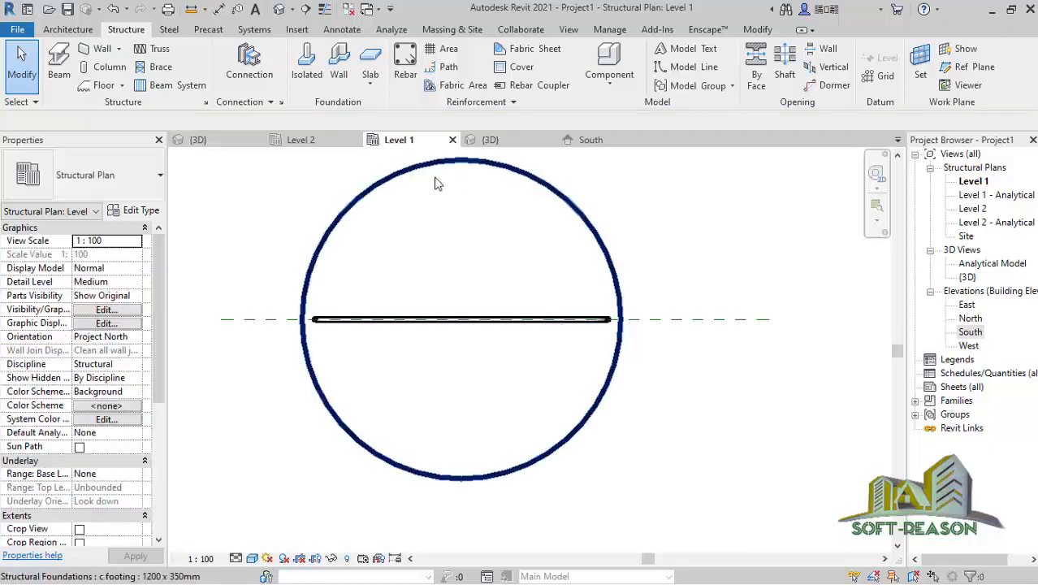
pyautogui.click(574, 338)
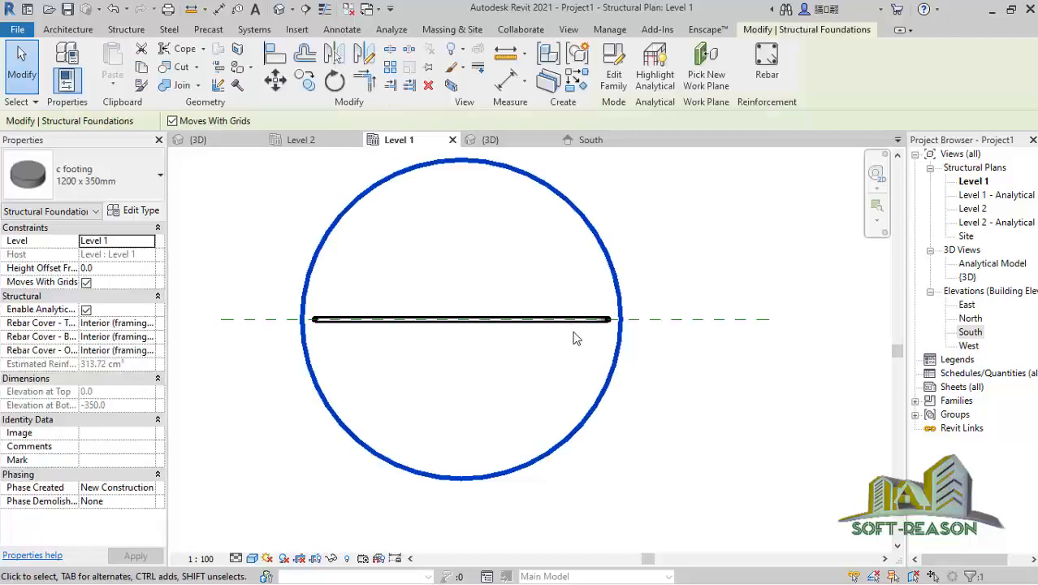
pyautogui.click(765, 260)
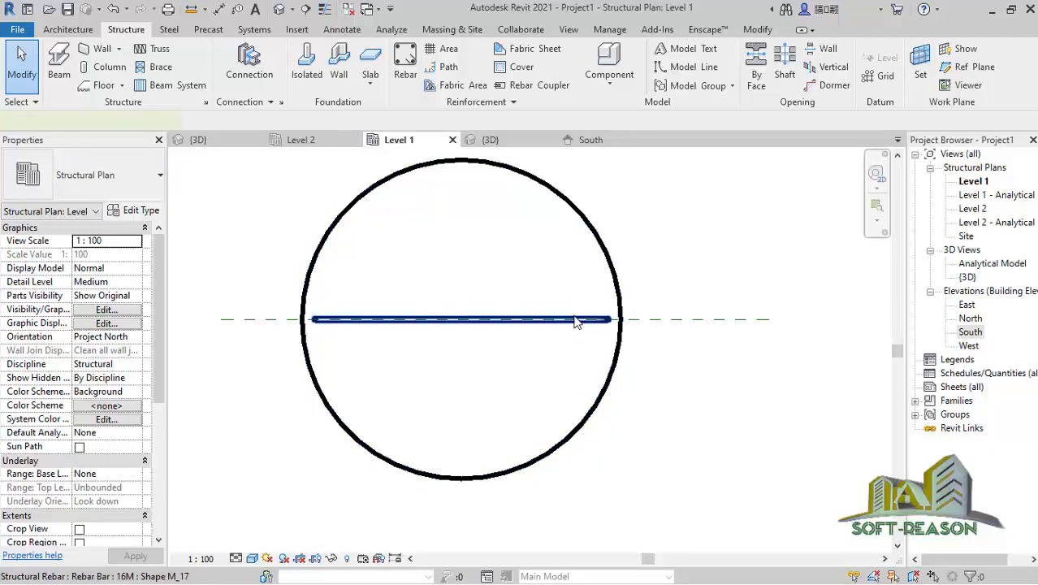
# Step: Array the U-shaped bar radially about the footing's centre with Group and Associate, 12 items and Move To Last, spanning half a circle
pyautogui.click(575, 320)
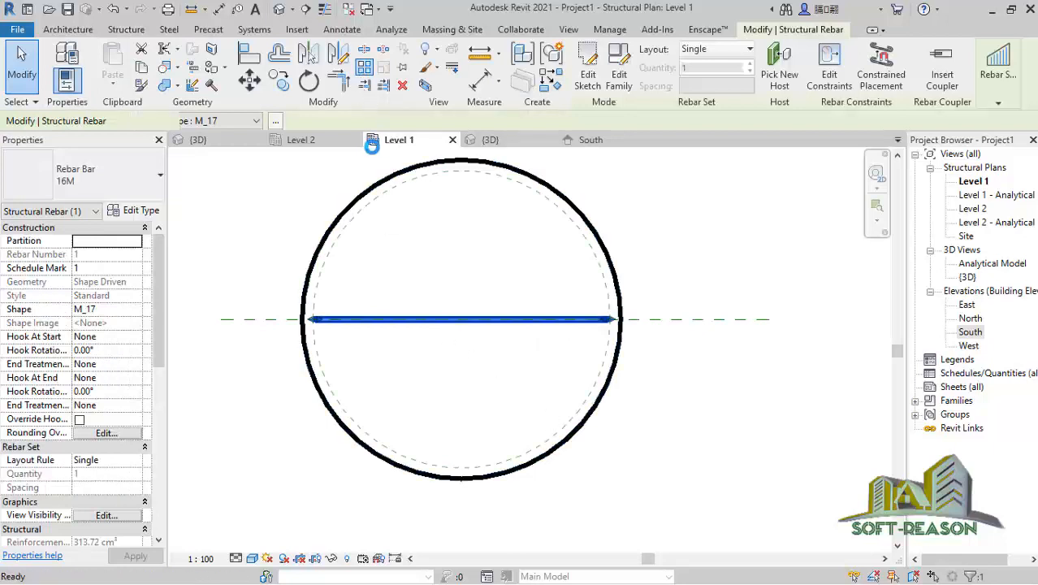
pyautogui.press('a')
pyautogui.press('r')
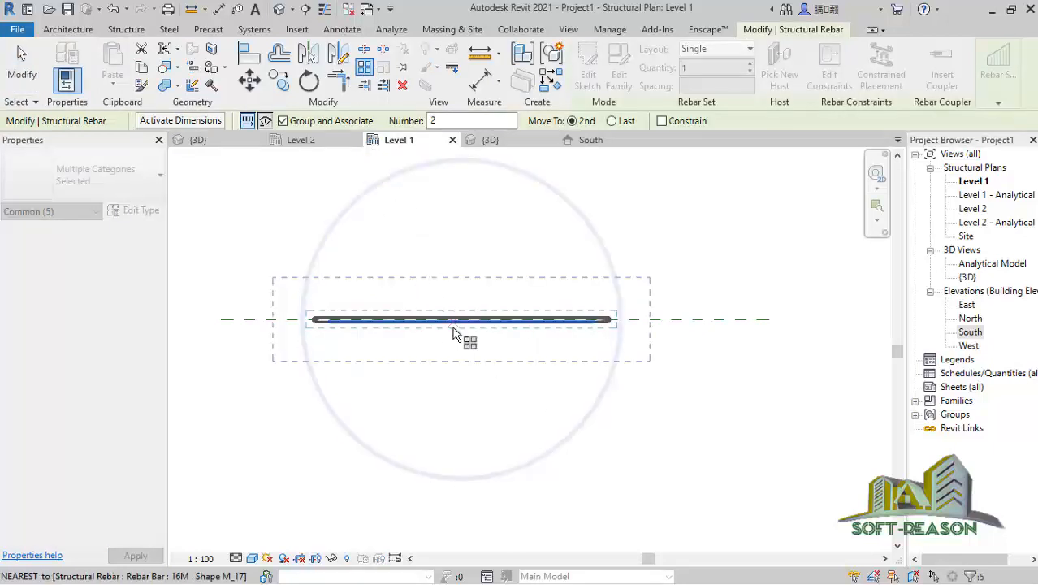
pyautogui.click(265, 121)
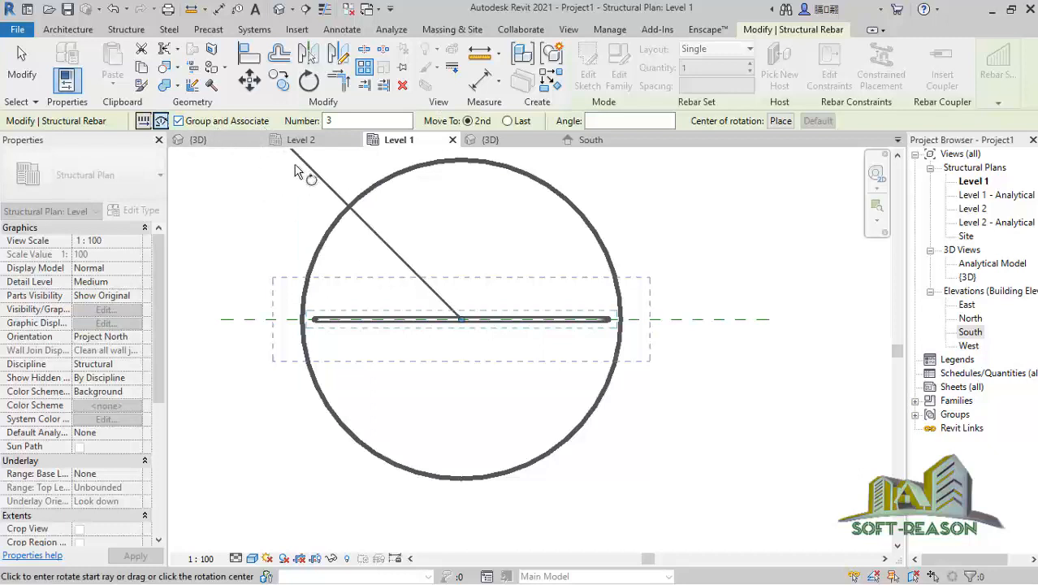
pyautogui.click(178, 121)
pyautogui.moveTo(354, 124); pyautogui.dragTo(313, 129)
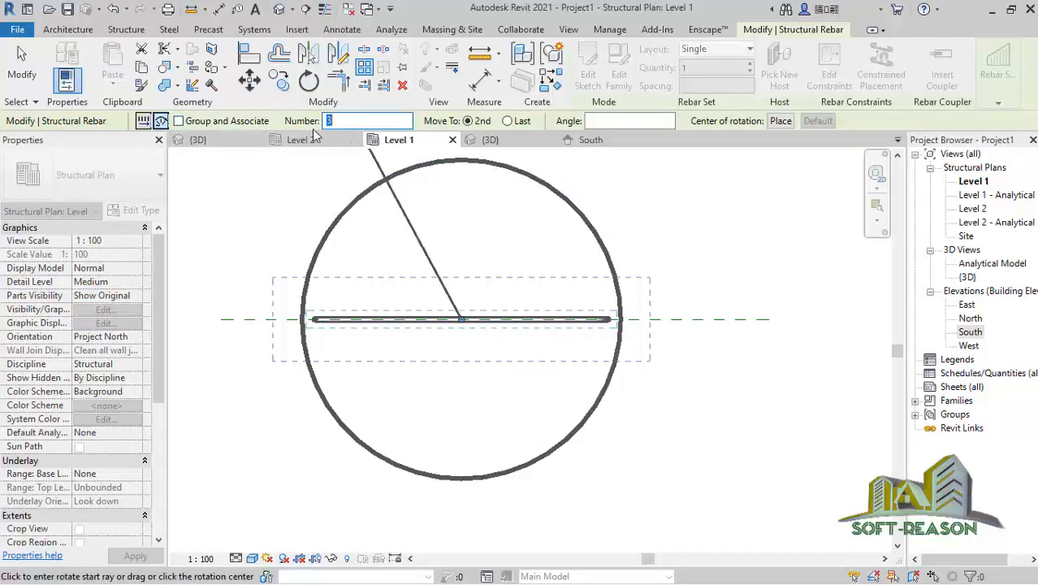
pyautogui.click(178, 122)
pyautogui.click(508, 121)
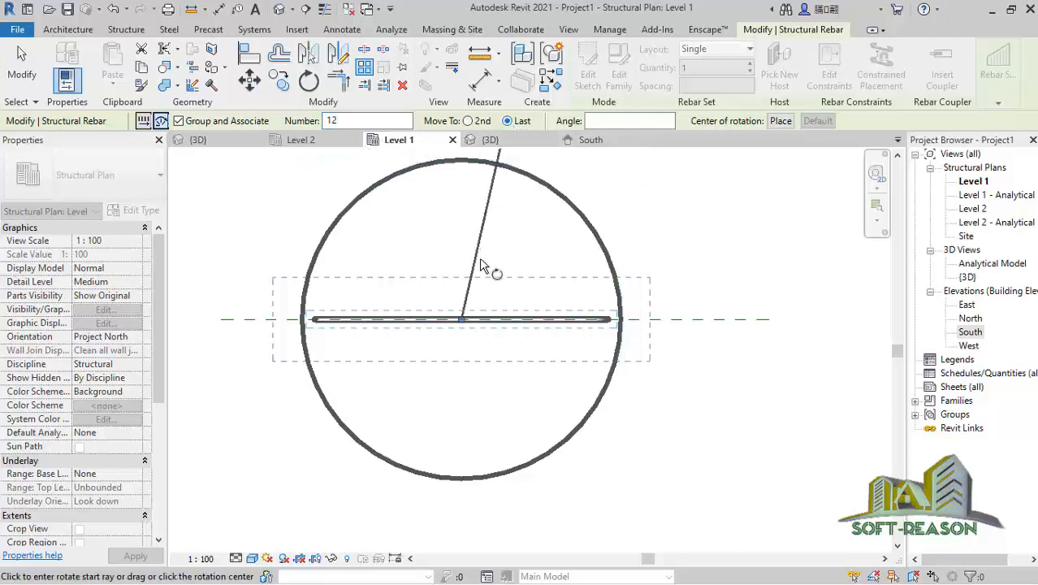
pyautogui.click(620, 319)
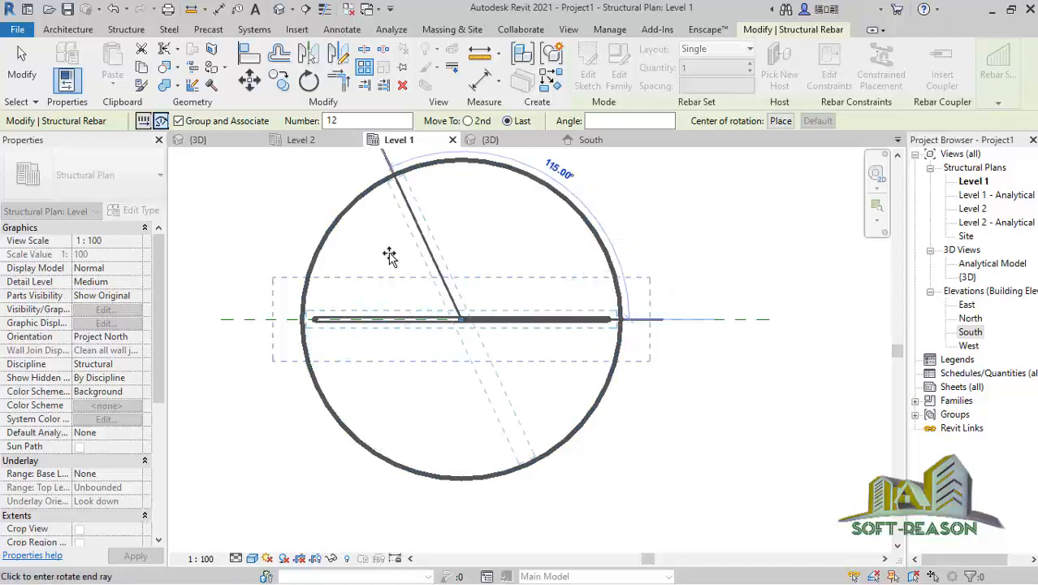
pyautogui.click(303, 319)
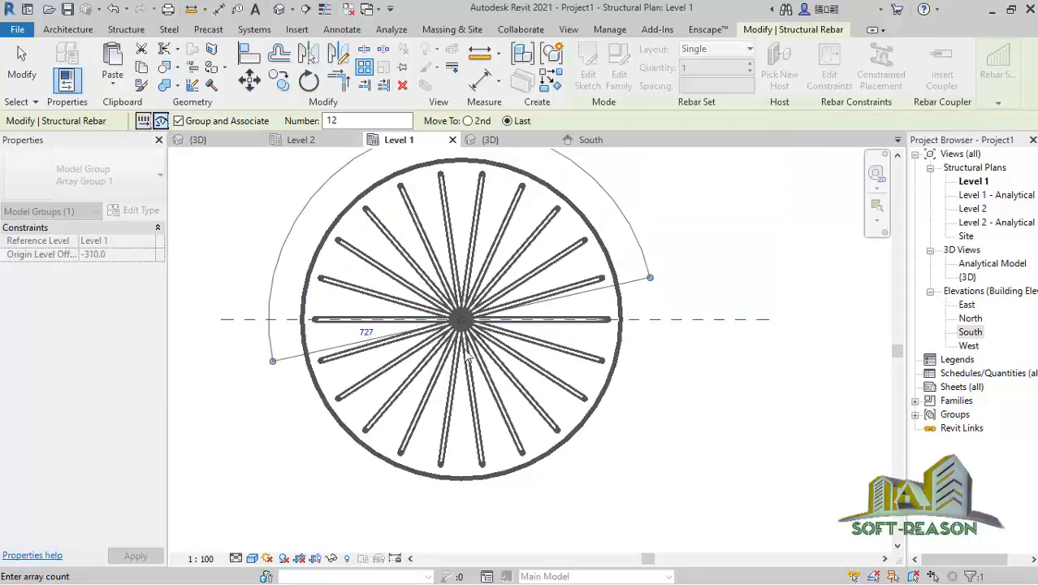
# Step: Set the radial bar array's count to 10, deselect it and inspect the bars in the 3D view
pyautogui.scroll(-2, 455, 430)
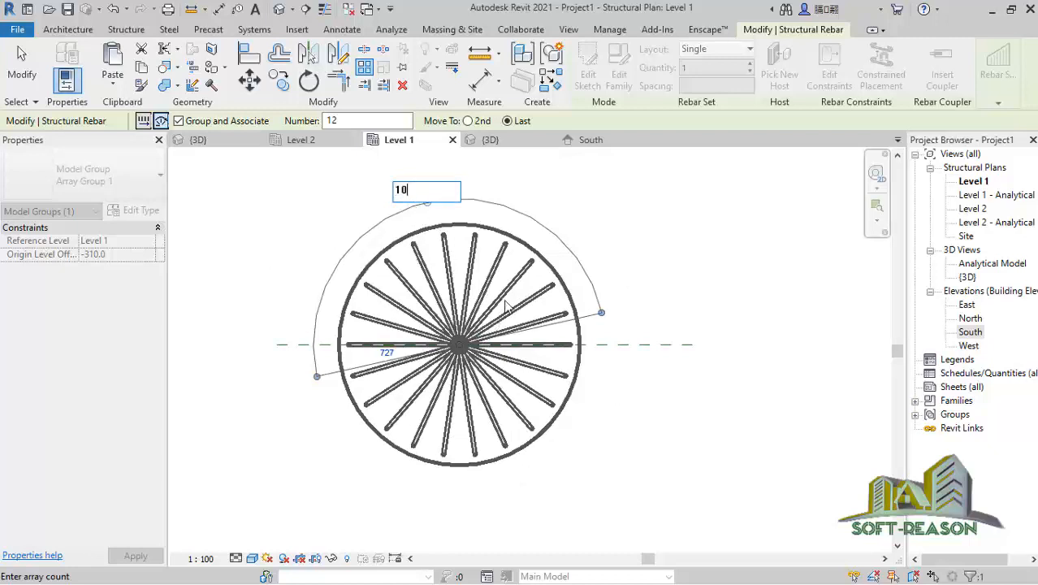
pyautogui.press('Return')
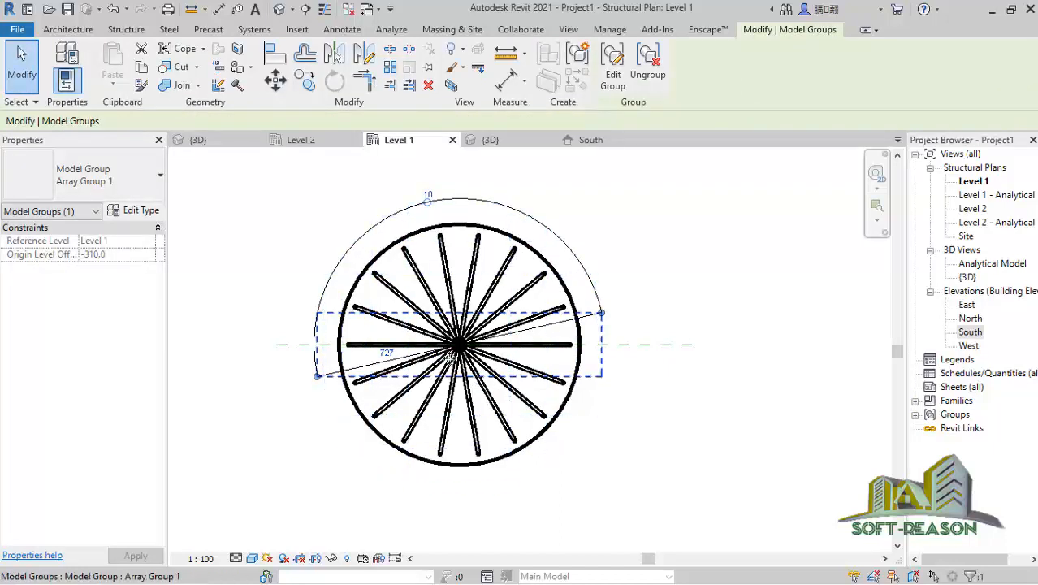
pyautogui.click(22, 62)
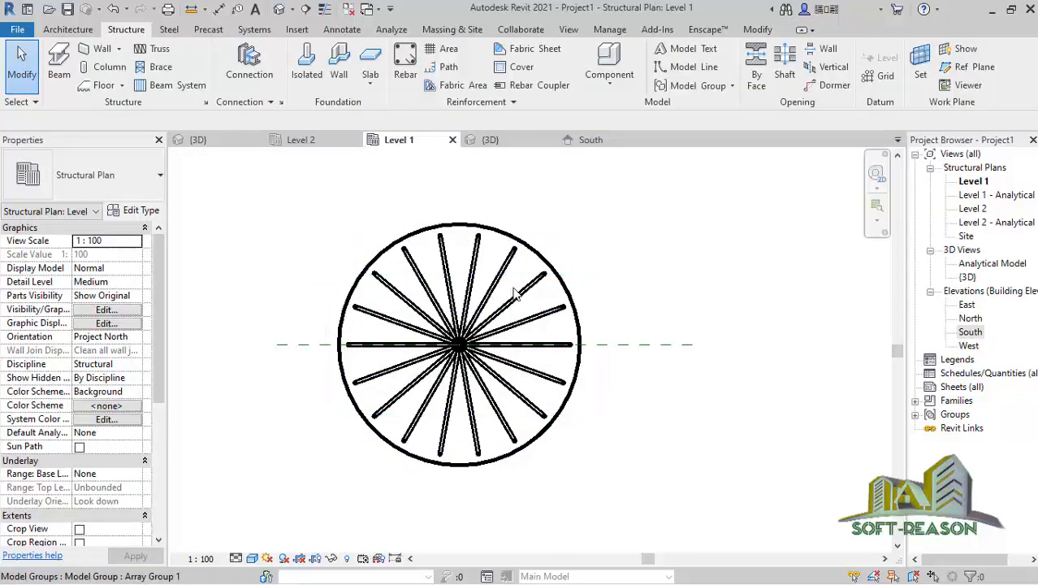
pyautogui.click(492, 139)
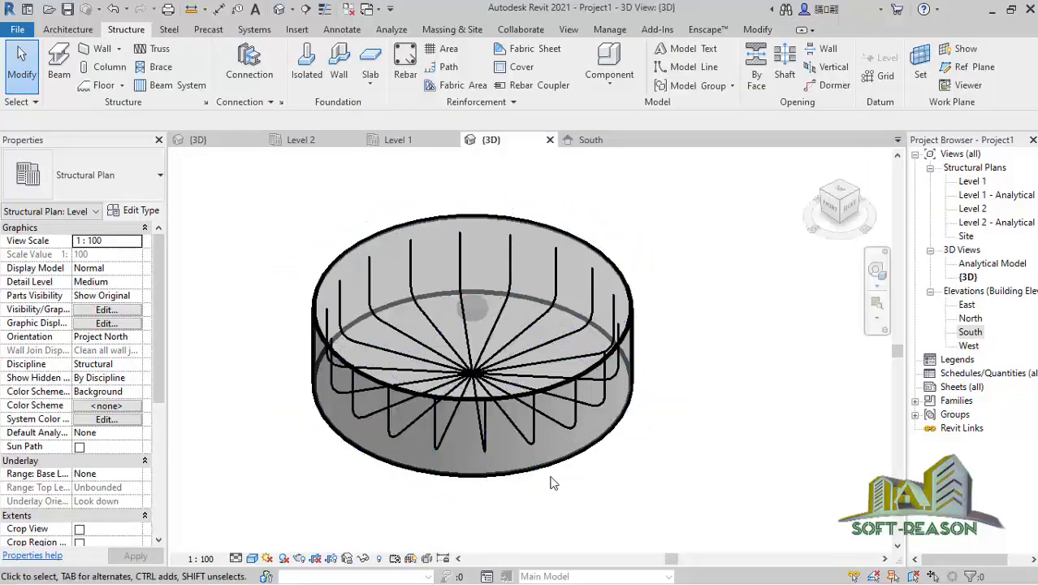
pyautogui.scroll(2, 550, 476)
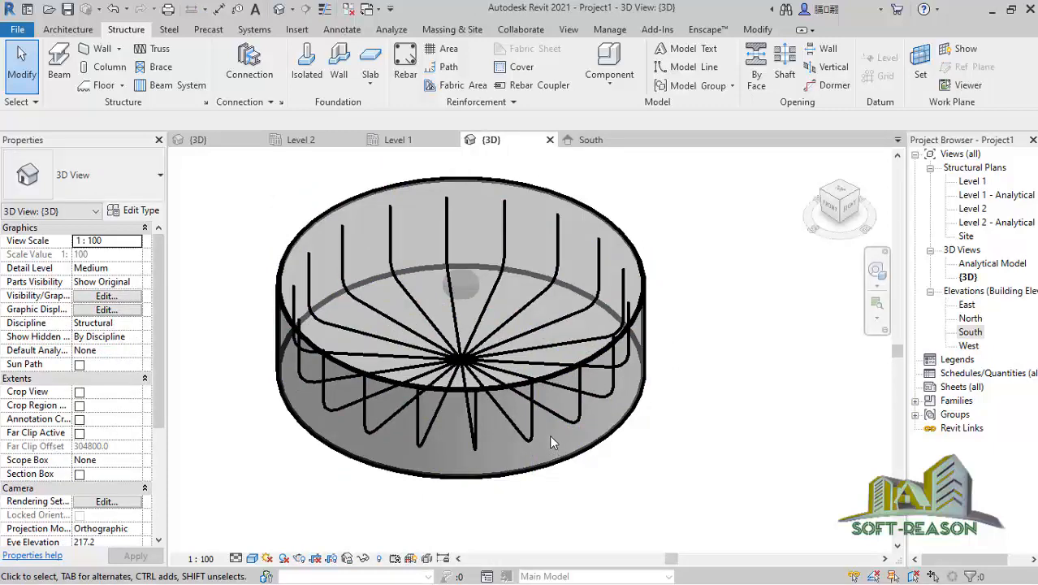
# Step: In the Level 1 plan, start a sketched 16M rebar hosted by the circular footing
pyautogui.click(399, 140)
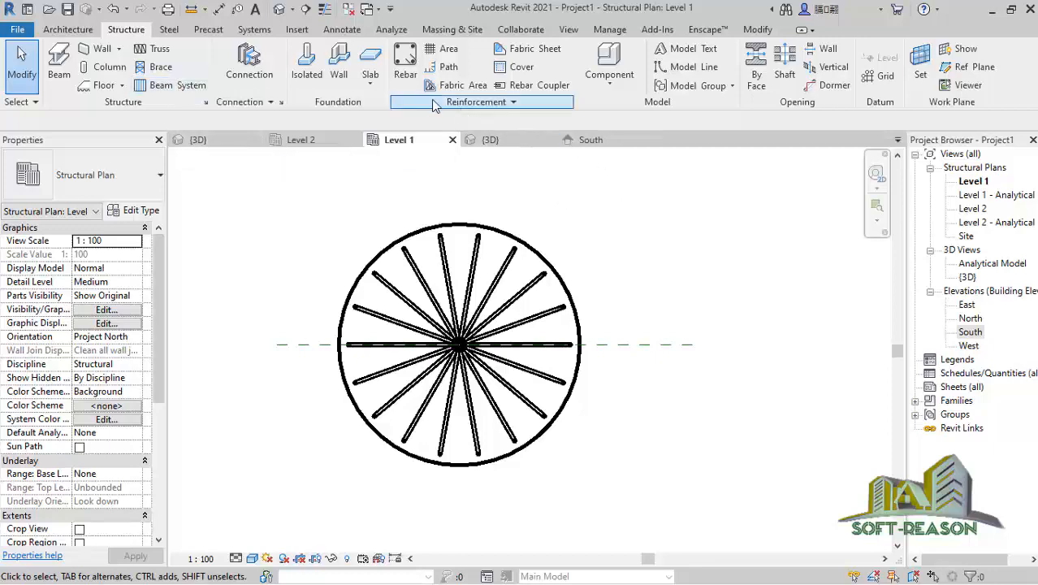
pyautogui.click(406, 63)
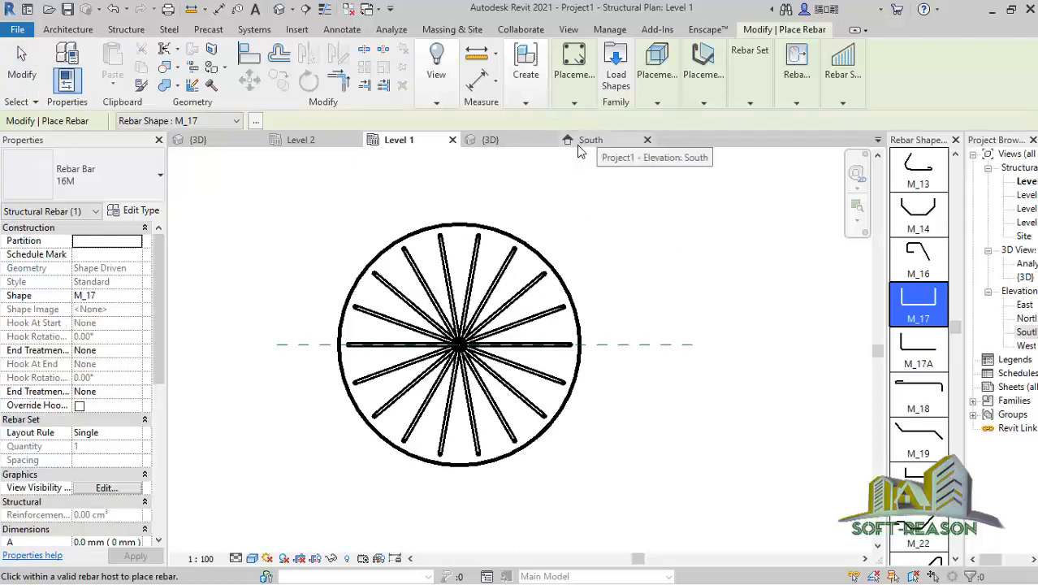
pyautogui.click(579, 104)
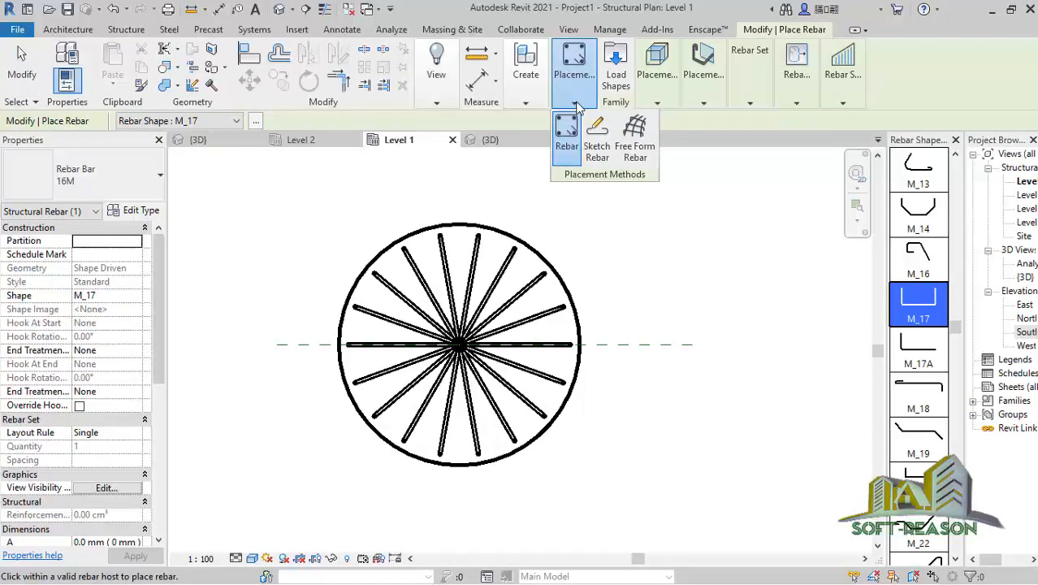
pyautogui.click(597, 139)
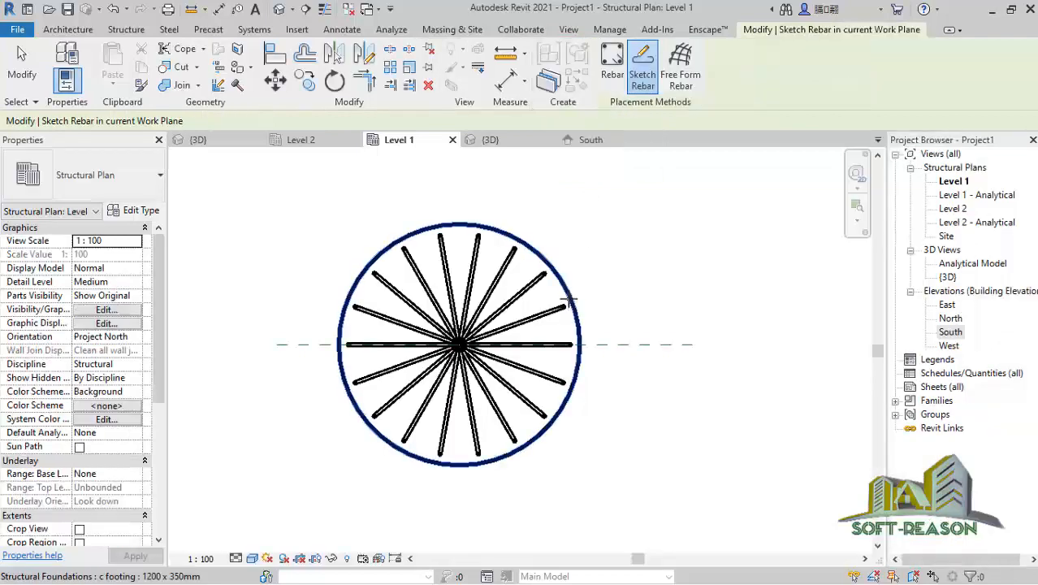
pyautogui.click(544, 343)
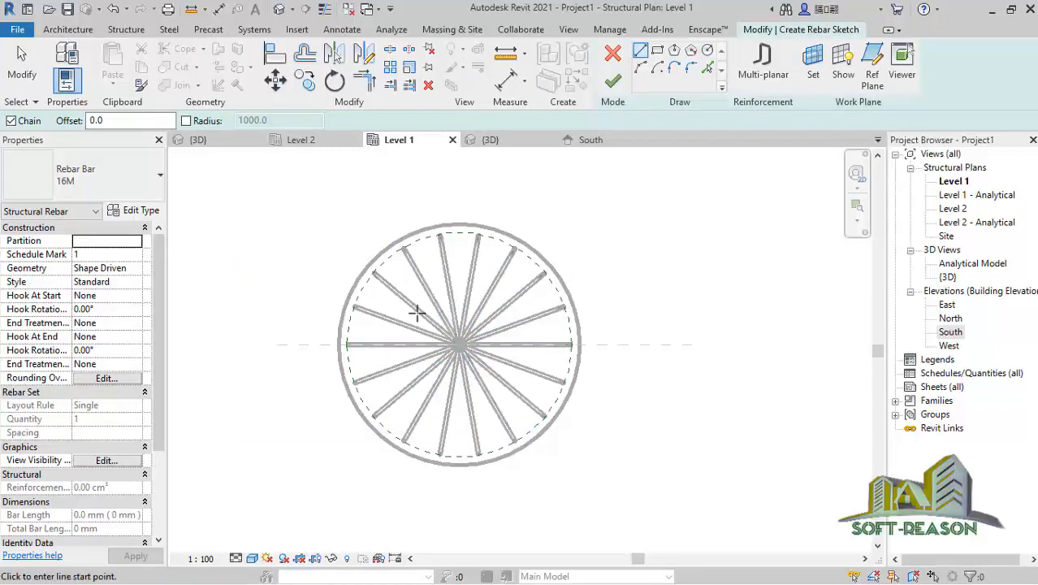
# Step: Sketch the 16M bar as a semicircular arc of 560 mm radius along the lower half of the footing's cover line and finish the sketch
pyautogui.click(641, 70)
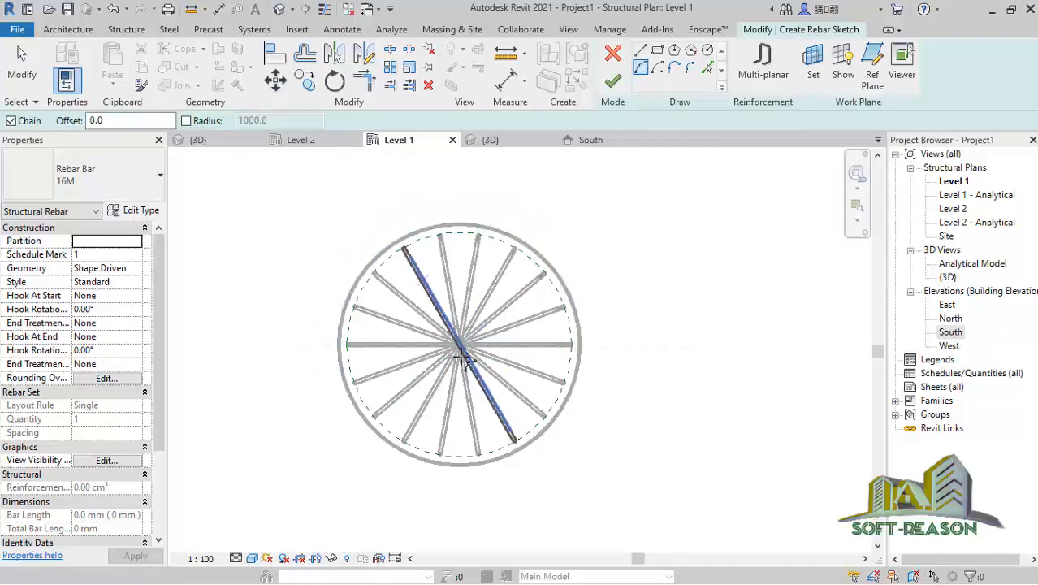
pyautogui.scroll(1, 454, 464)
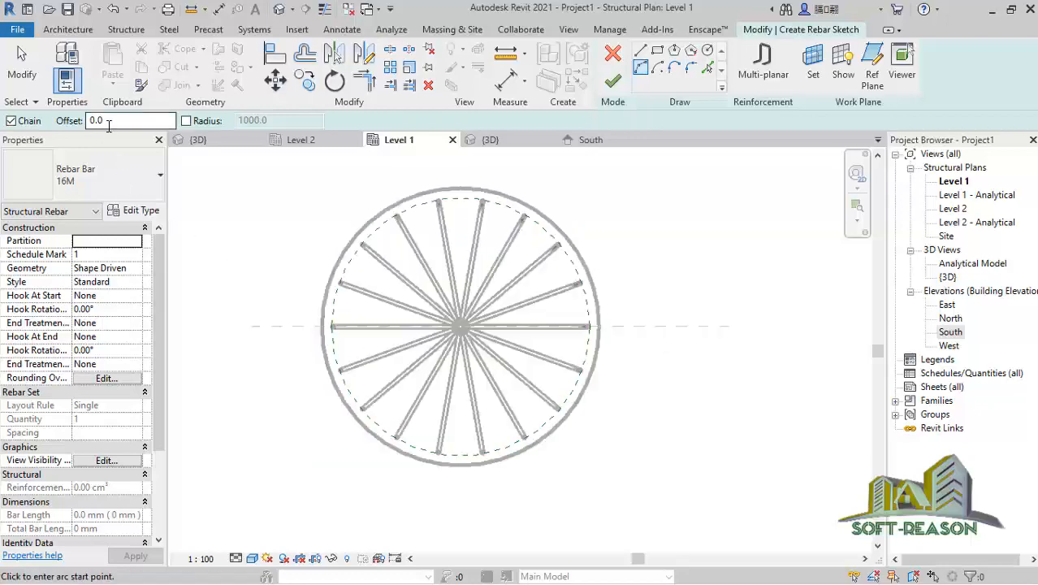
pyautogui.scroll(1, 443, 432)
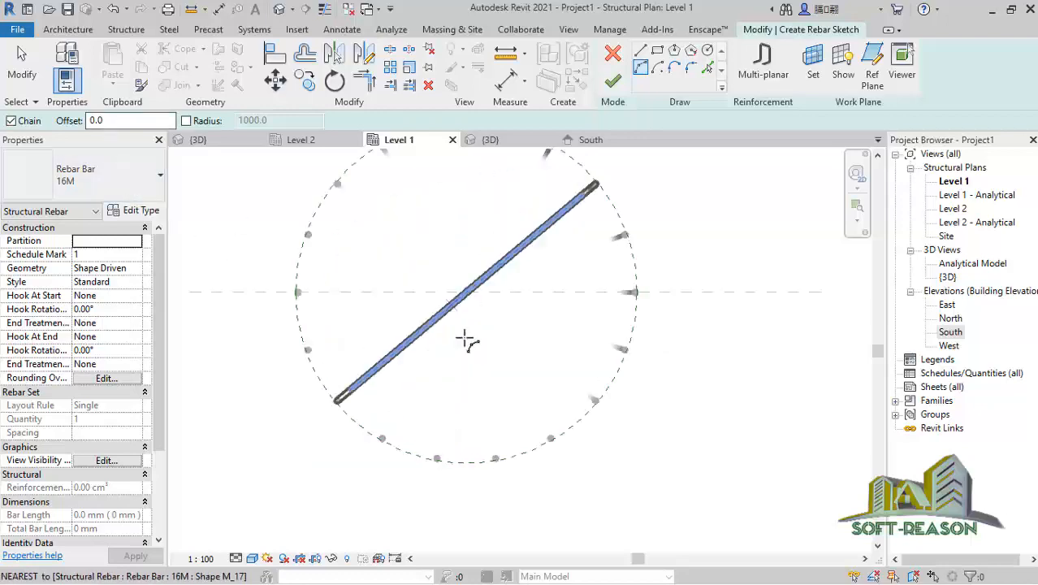
pyautogui.click(297, 293)
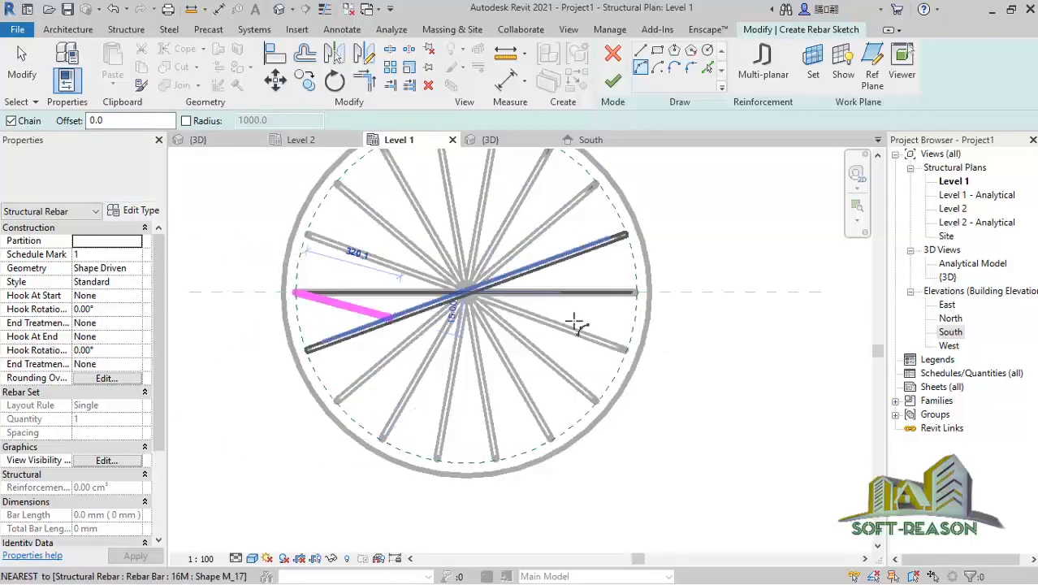
pyautogui.click(636, 292)
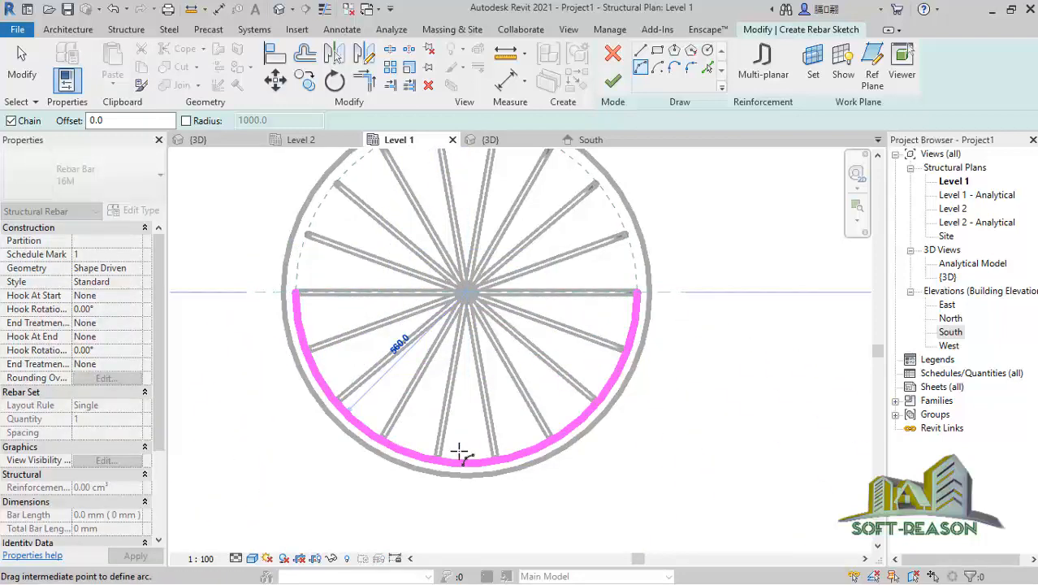
pyautogui.click(459, 452)
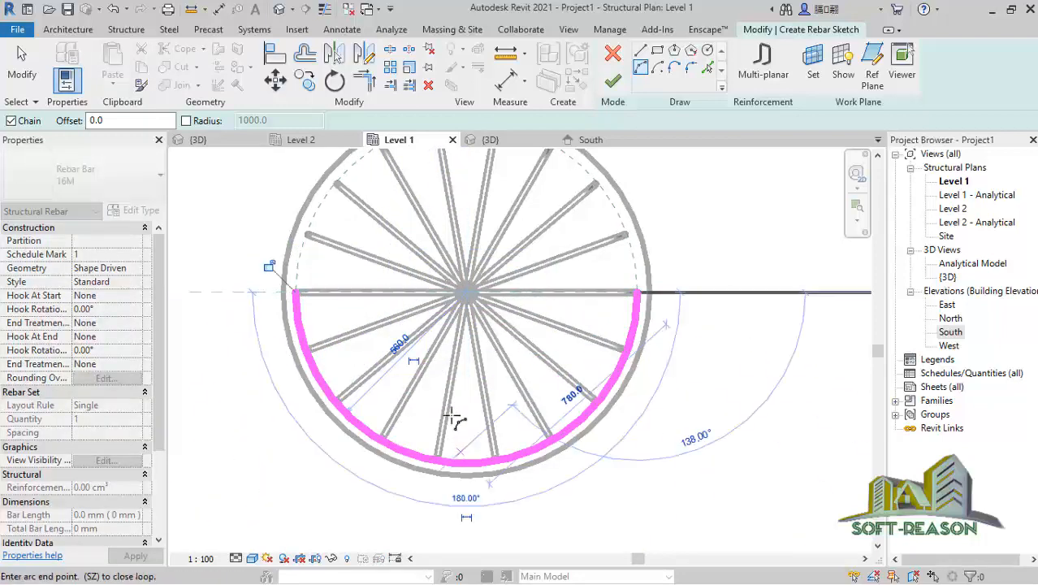
pyautogui.click(31, 71)
pyautogui.click(612, 80)
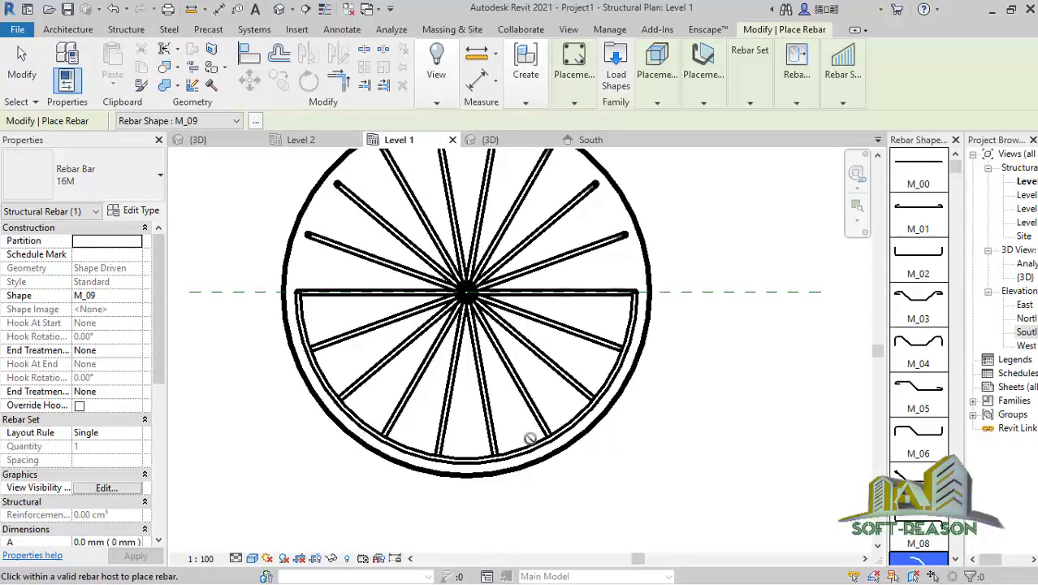
# Step: Start another sketched rebar hosted by the circular footing with a drawing offset of 100 mm
pyautogui.click(576, 103)
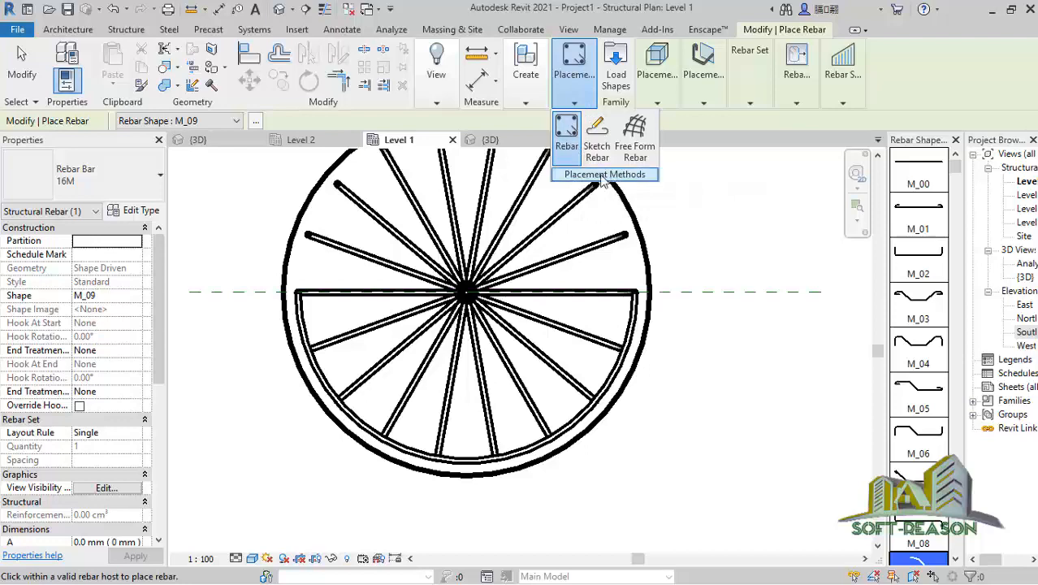
pyautogui.click(598, 147)
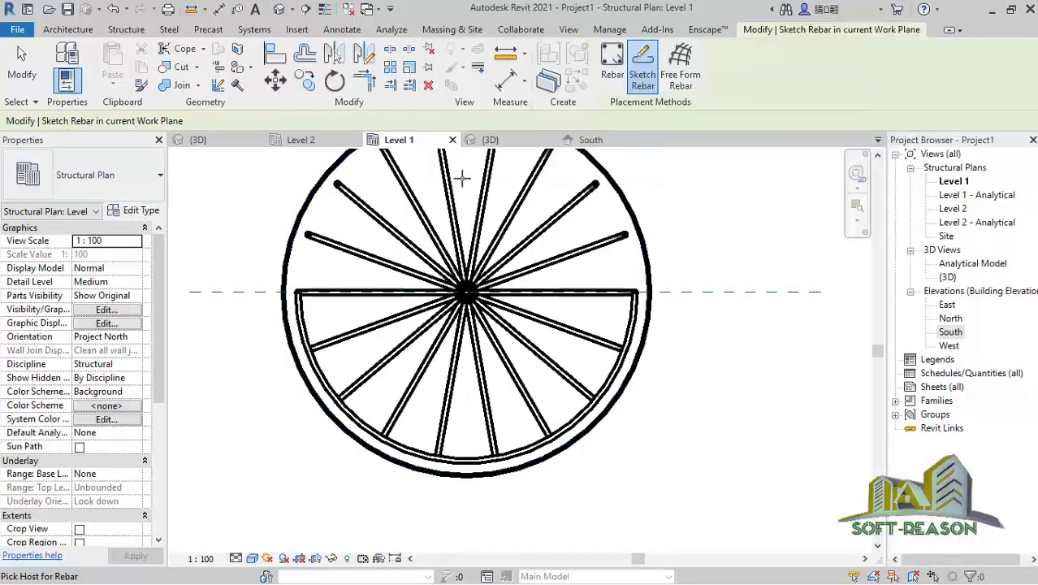
pyautogui.click(630, 216)
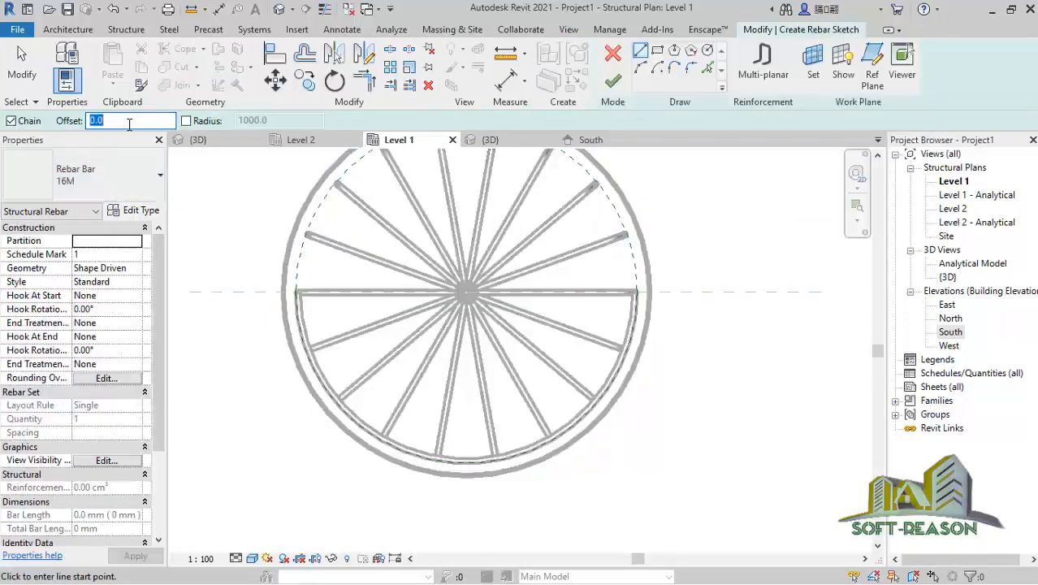
pyautogui.press('Return')
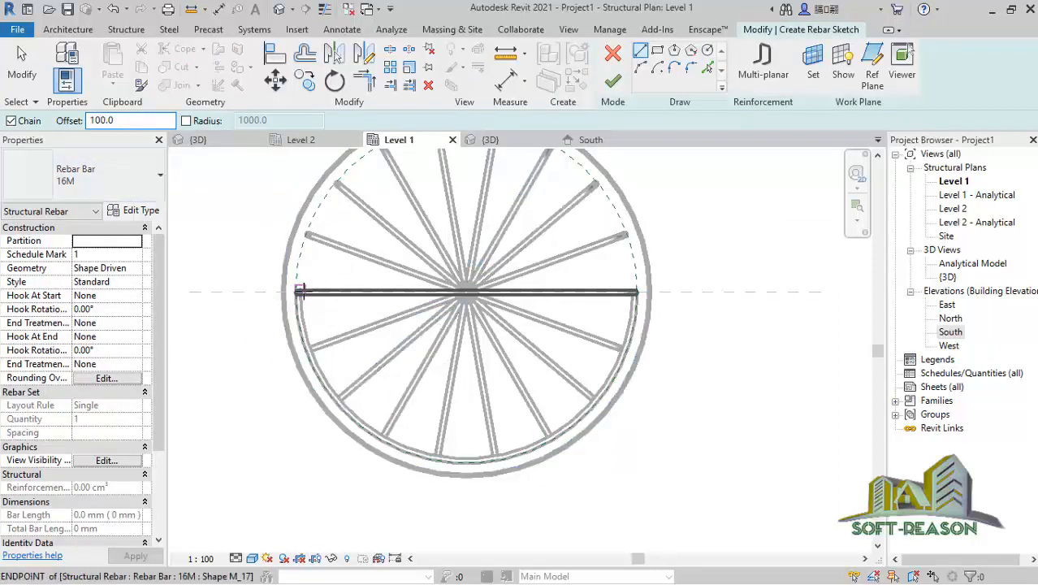
pyautogui.click(296, 292)
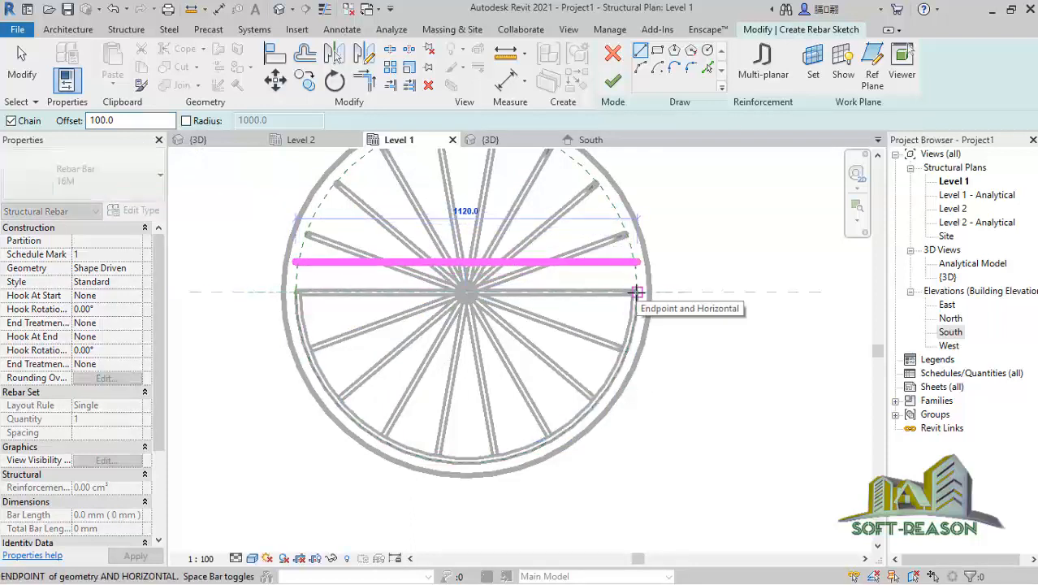
pyautogui.click(633, 292)
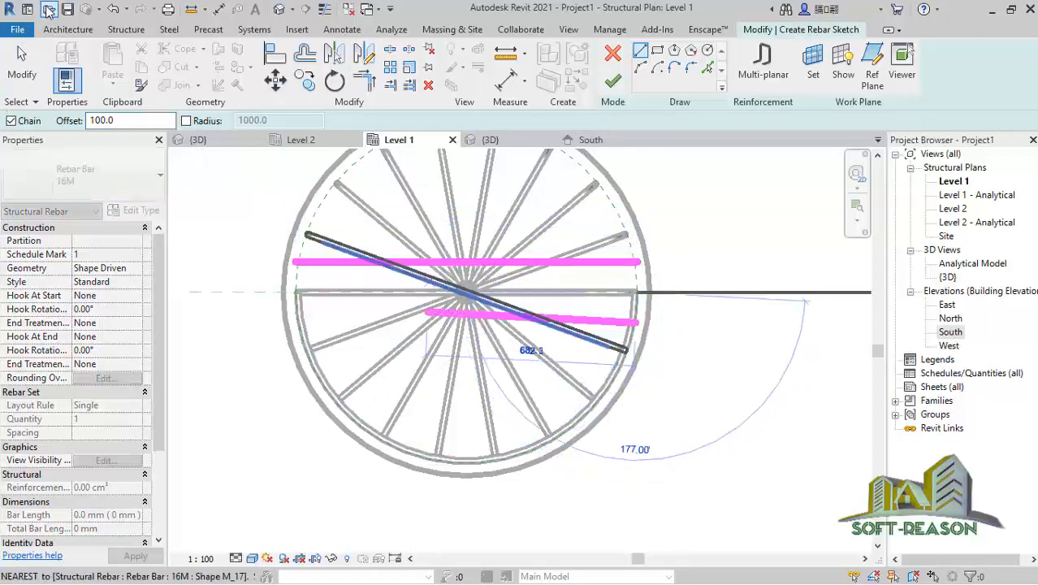
pyautogui.click(118, 11)
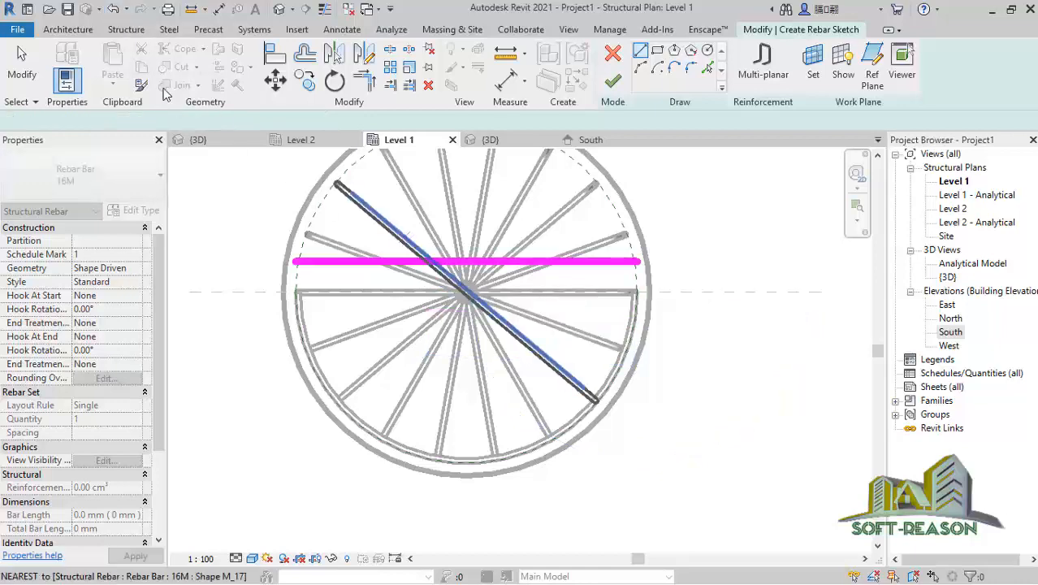
pyautogui.click(118, 11)
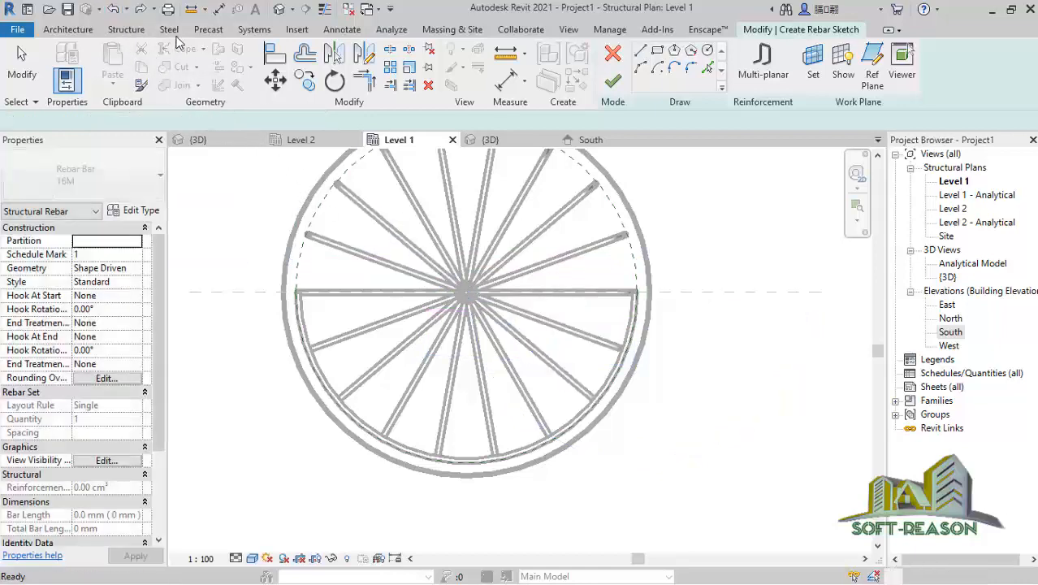
# Step: Draw a semicircular arc of 460 mm radius in the footing's lower half, offset 100 mm inward from the cover line
pyautogui.click(641, 69)
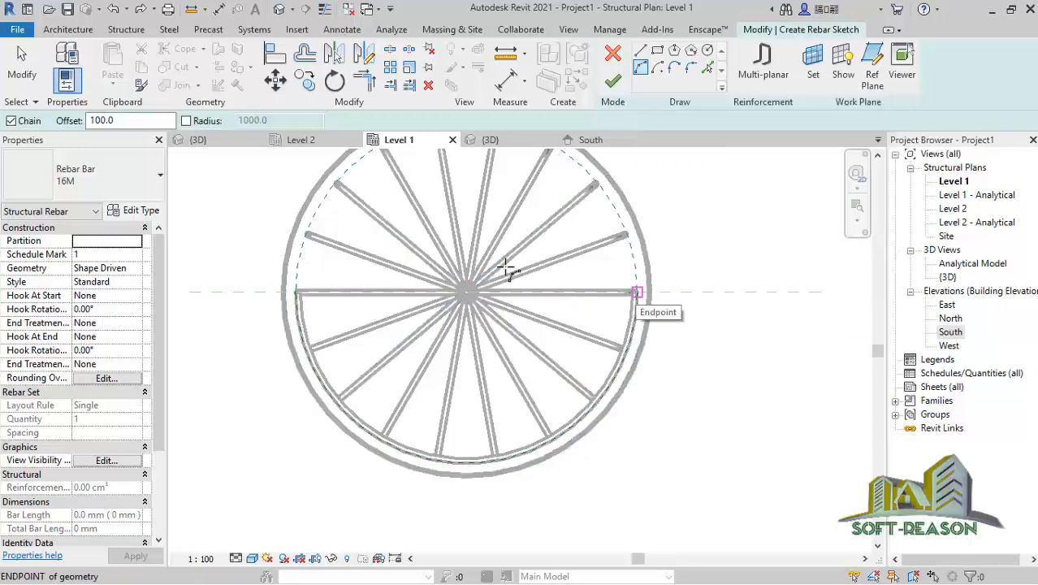
pyautogui.click(635, 292)
pyautogui.click(299, 293)
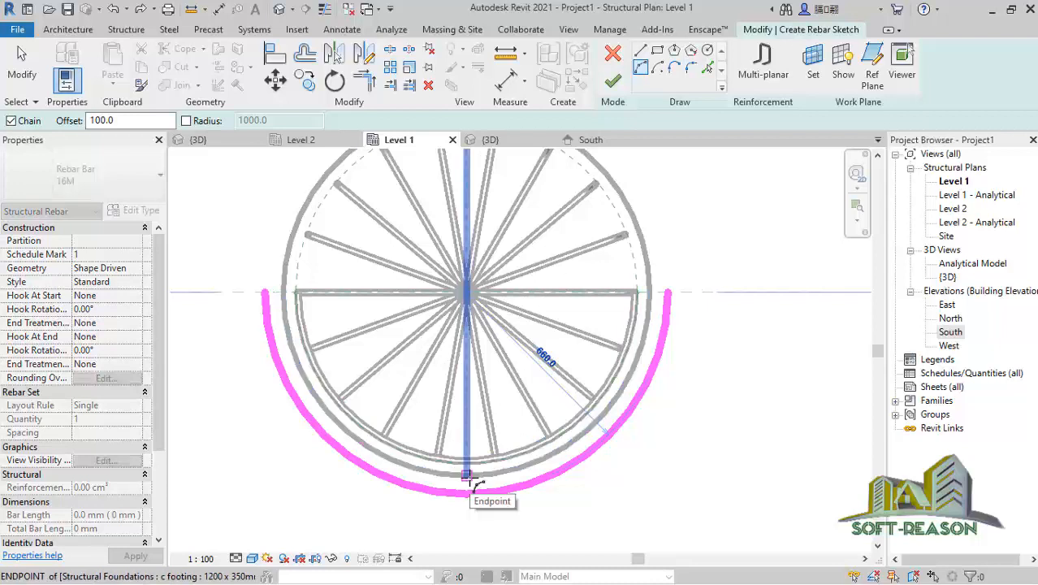
pyautogui.press('space')
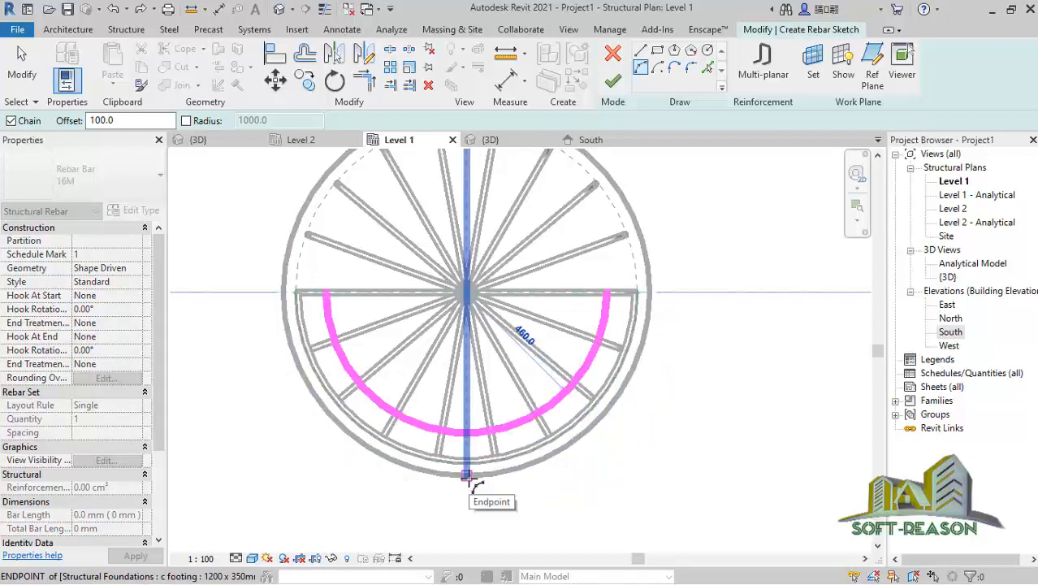
pyautogui.click(467, 478)
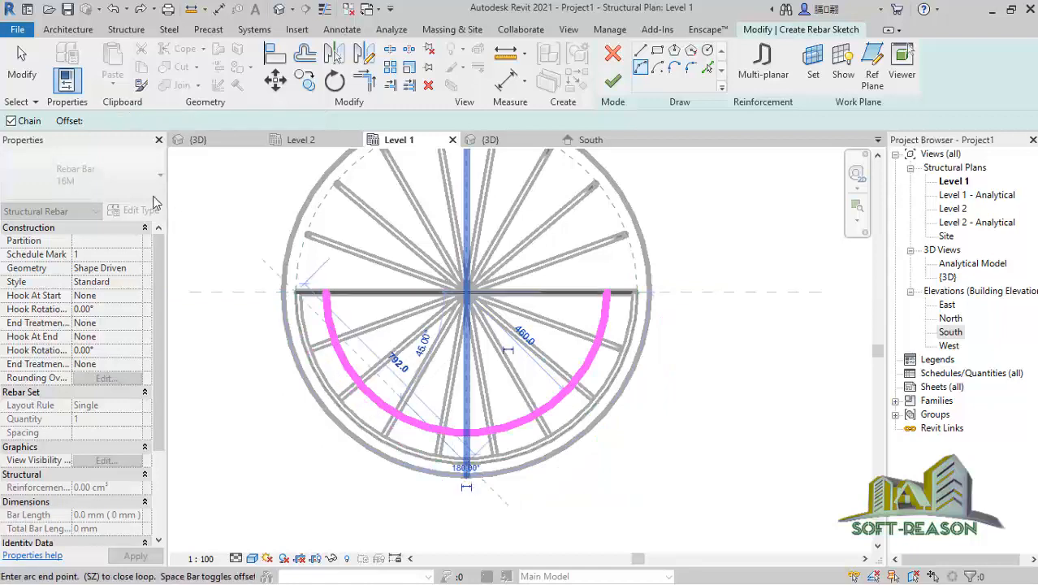
# Step: Change the sketched inner arc bar to type 10M and finish its sketch
pyautogui.click(21, 70)
pyautogui.click(80, 177)
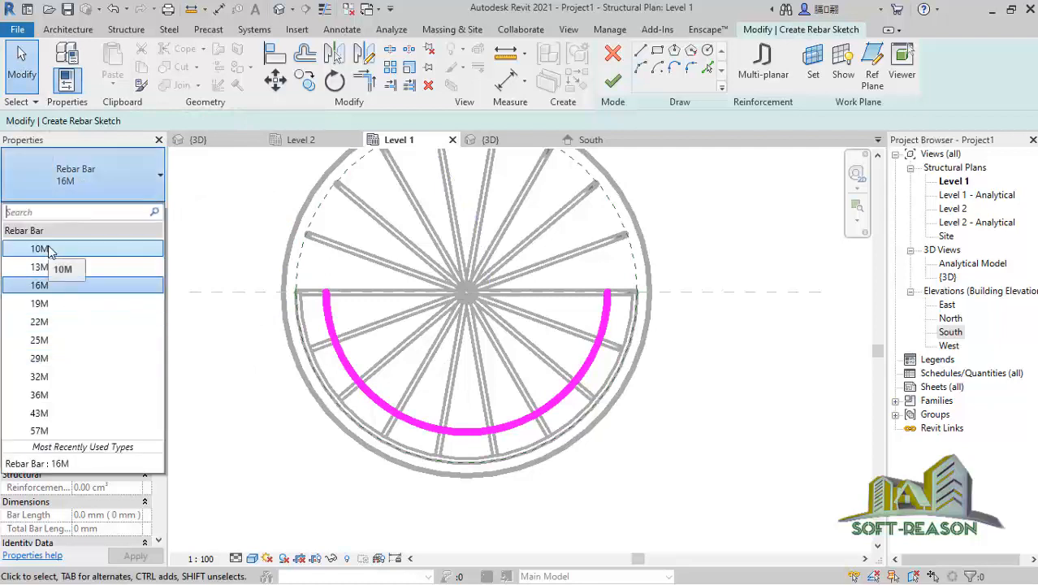
pyautogui.click(40, 248)
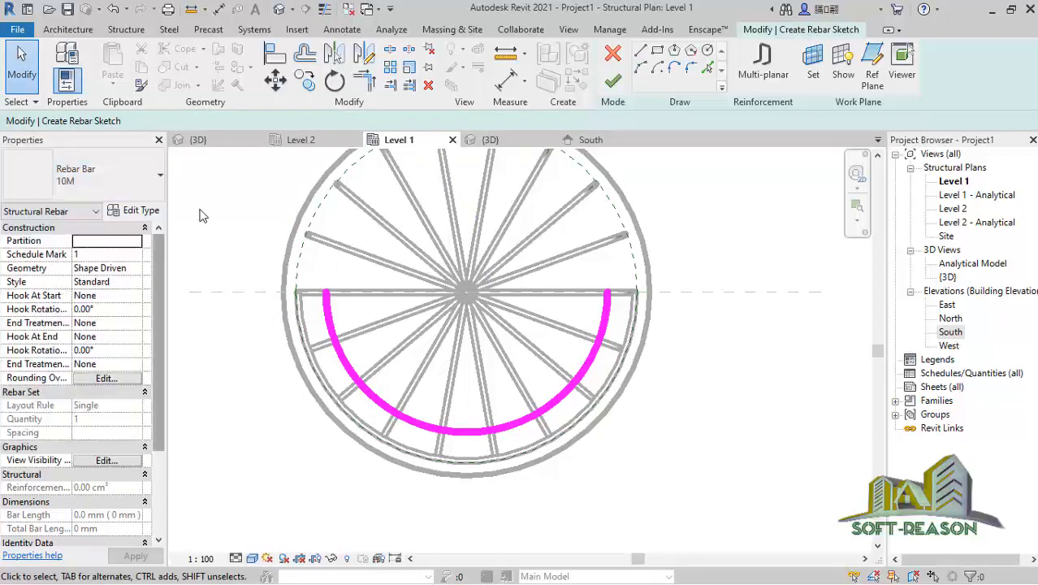
pyautogui.click(612, 81)
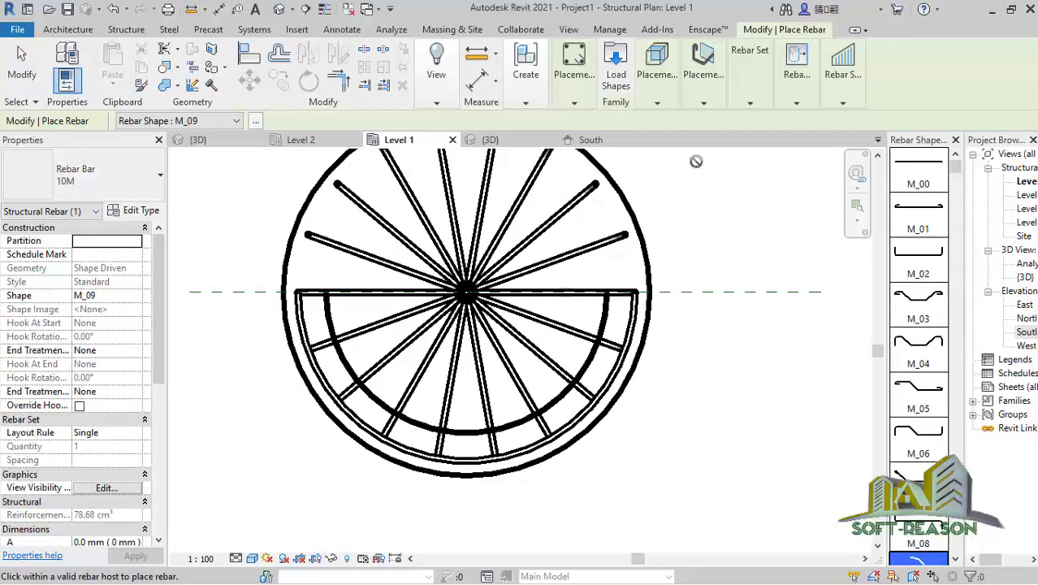
# Step: Start another sketched rebar hosted by the circular footing with a drawing offset of 200 mm
pyautogui.click(574, 97)
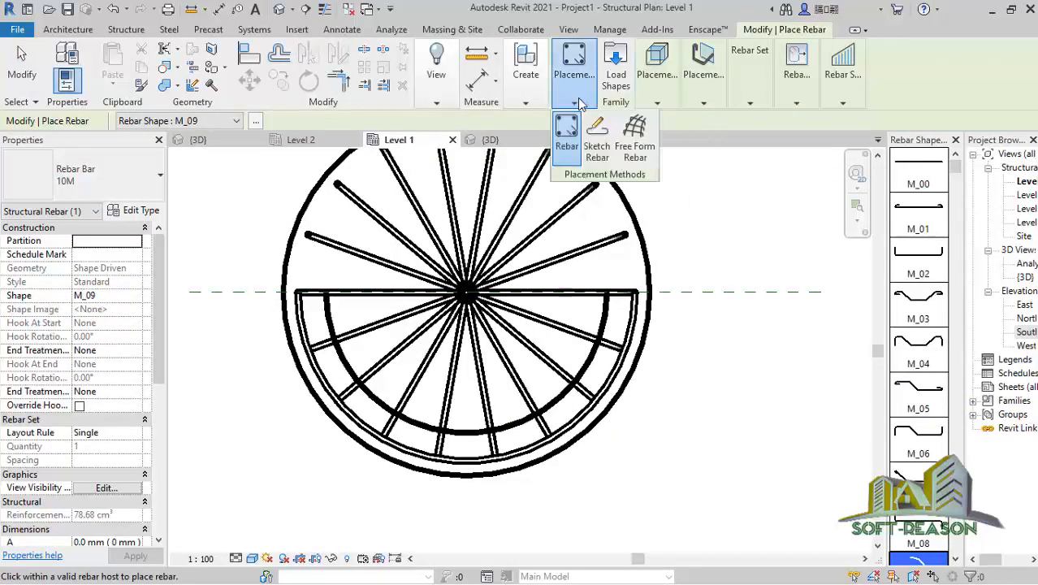
pyautogui.click(597, 146)
pyautogui.click(645, 257)
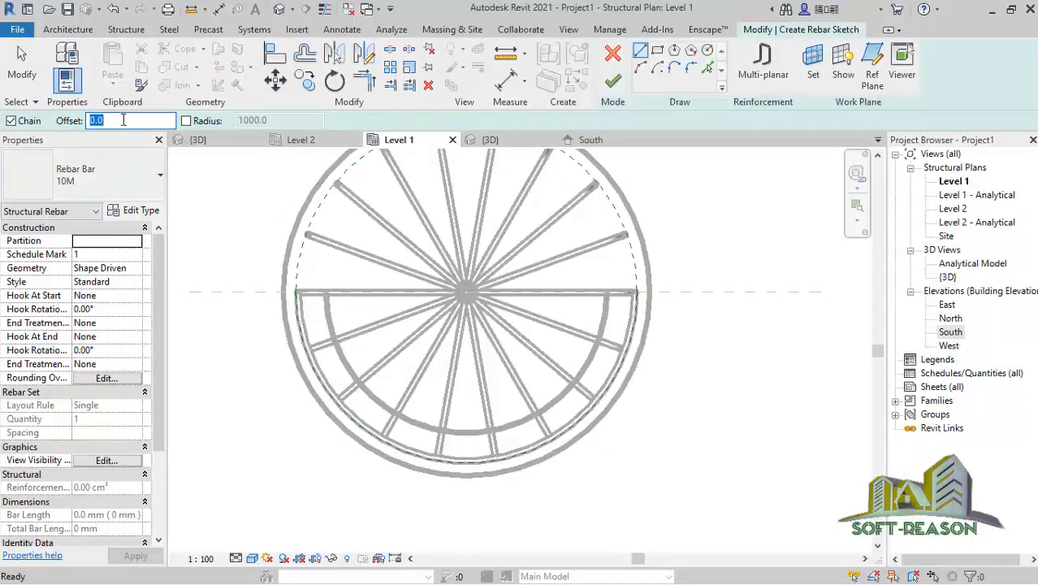
# Step: Draw a semicircular arc bar of 360 mm radius in the footing's lower half, offset 200 mm inward from the cover line, and finish the sketch
pyautogui.click(637, 293)
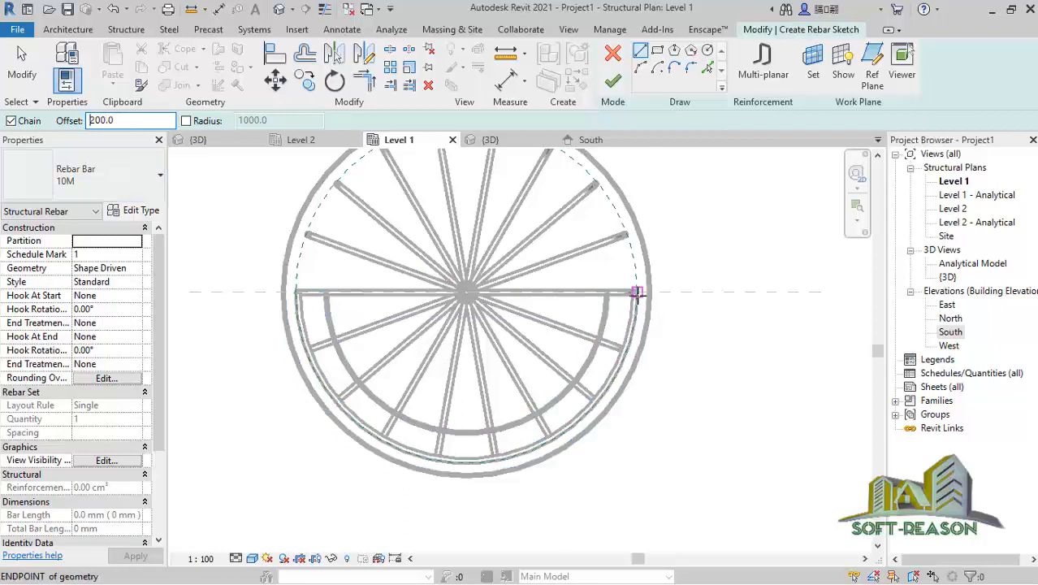
pyautogui.click(296, 292)
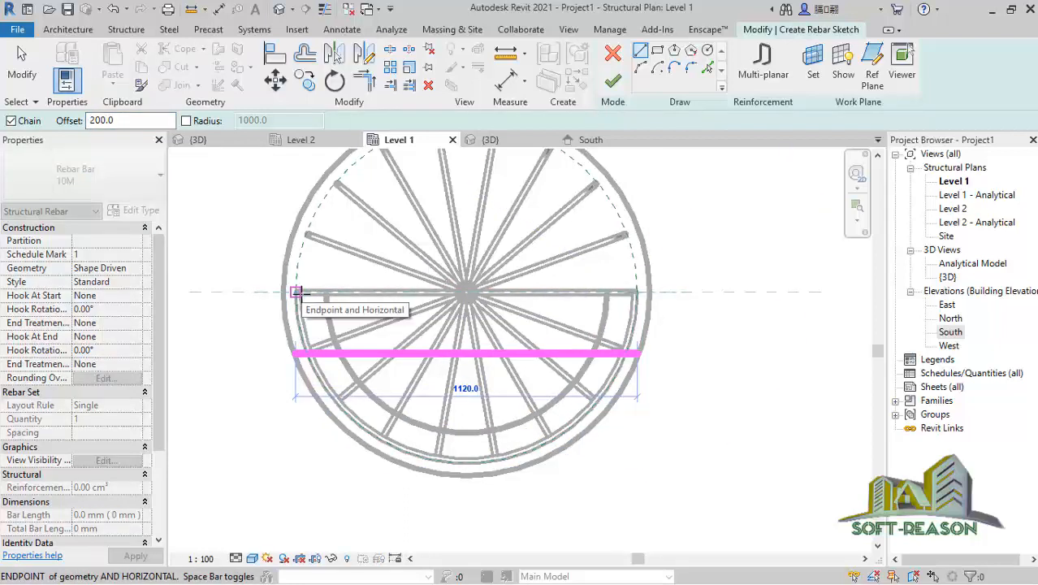
pyautogui.click(641, 68)
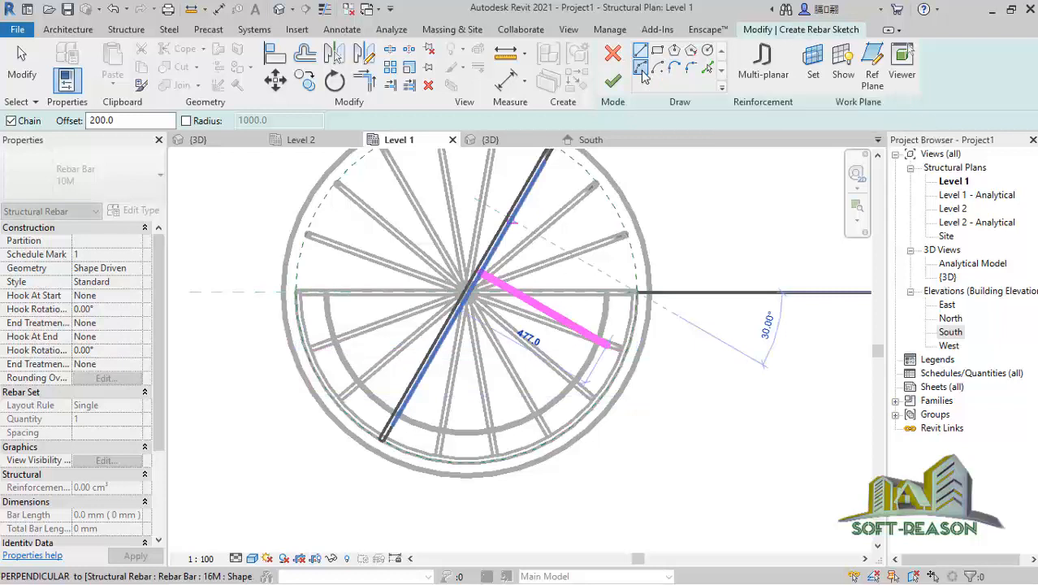
pyautogui.click(637, 292)
pyautogui.click(296, 292)
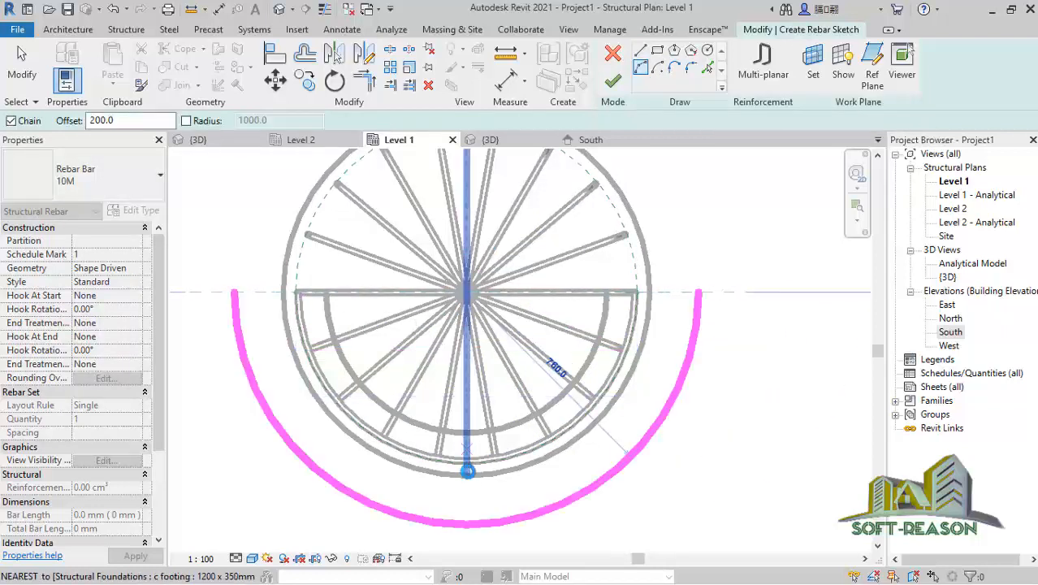
pyautogui.click(467, 471)
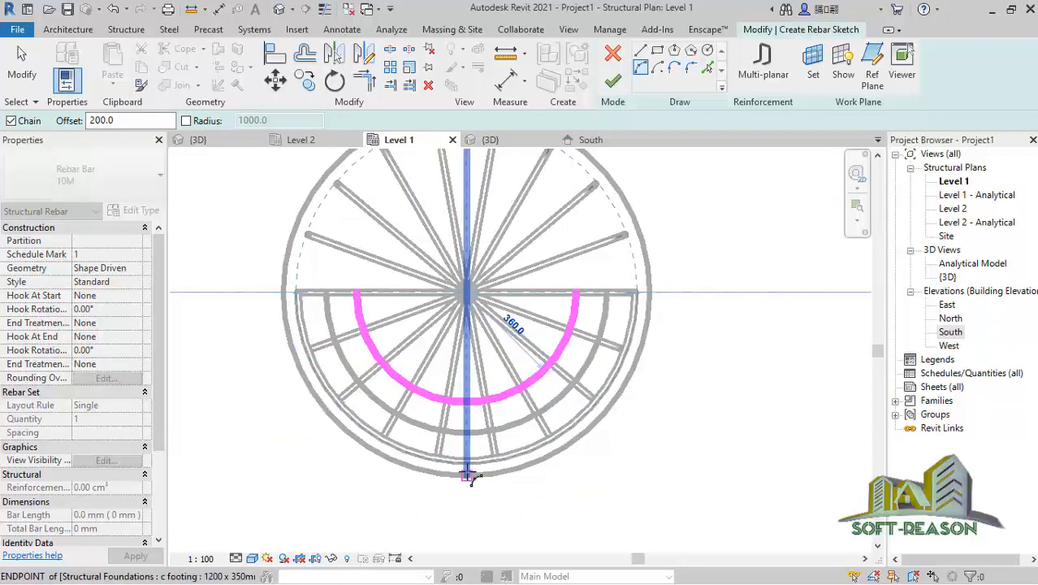
pyautogui.click(467, 475)
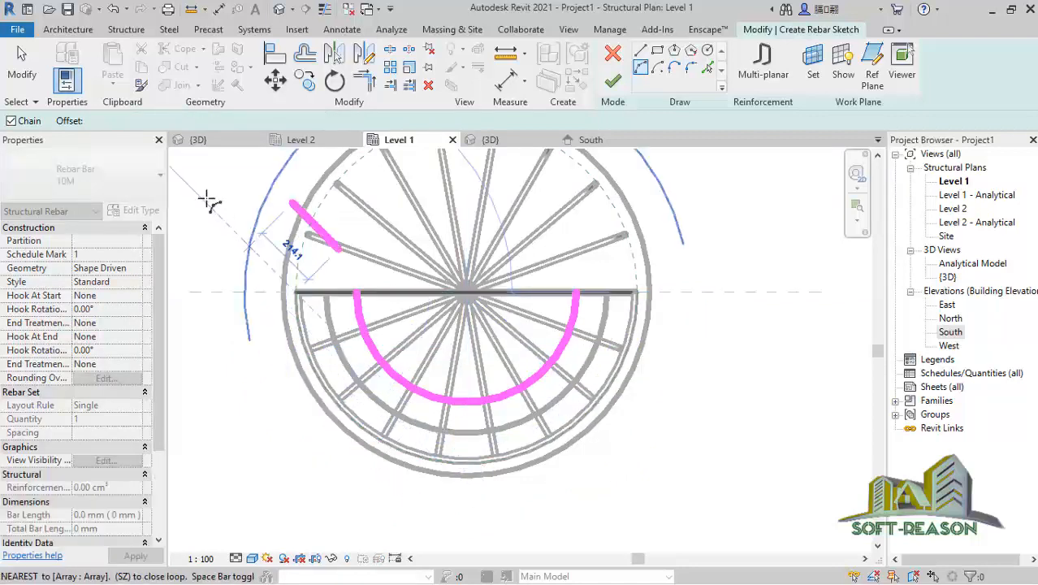
pyautogui.click(613, 84)
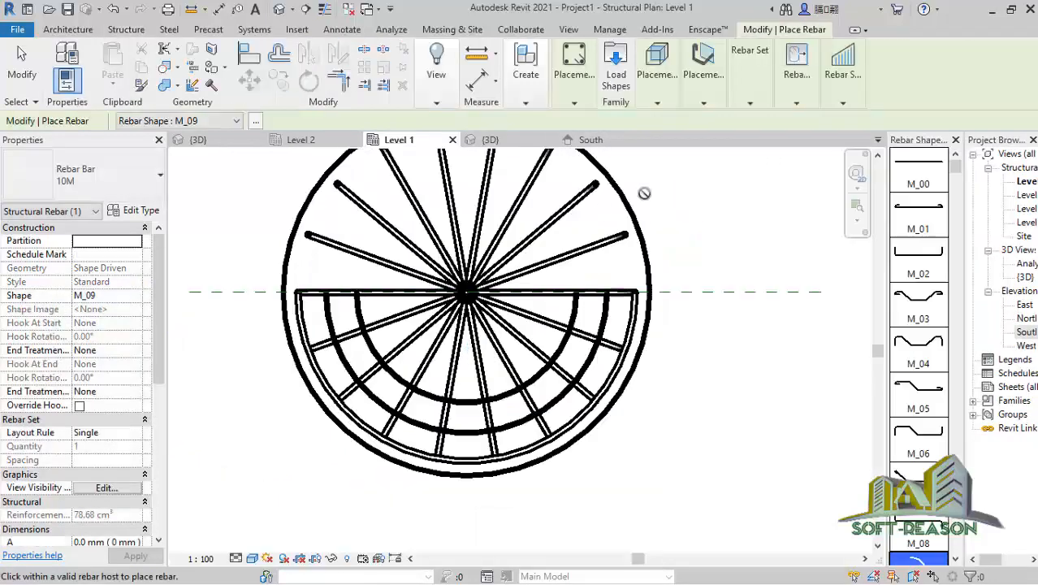
# Step: Start a further sketched rebar in the circular footing and set its drawing offset to 300 mm
pyautogui.click(575, 74)
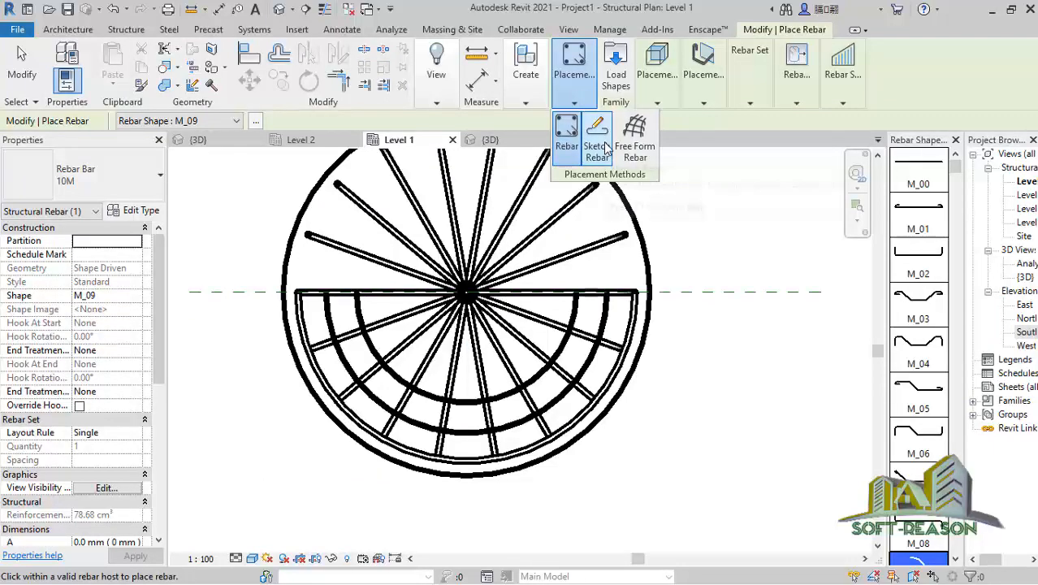
pyautogui.click(596, 146)
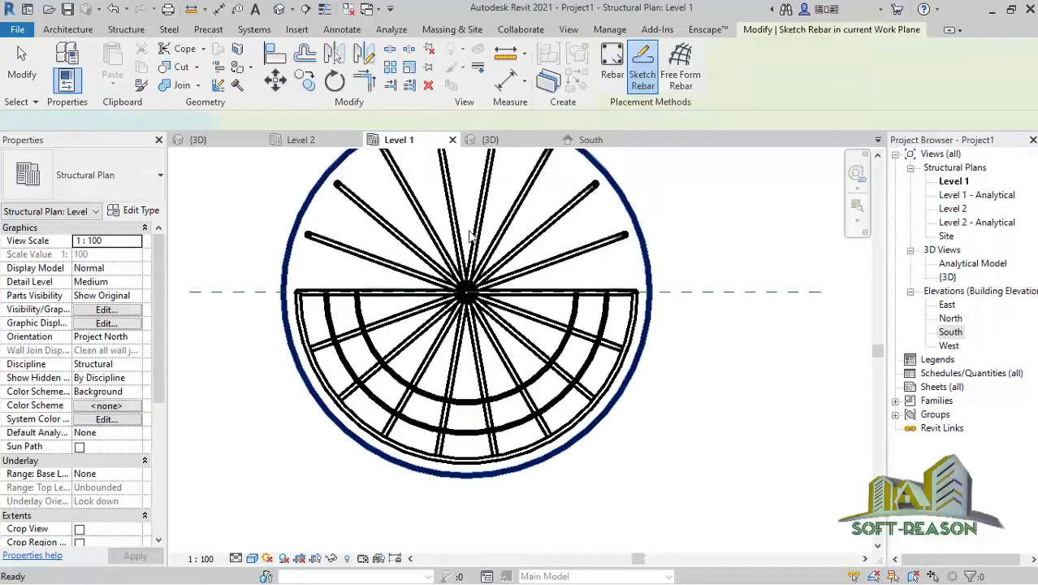
pyautogui.click(122, 121)
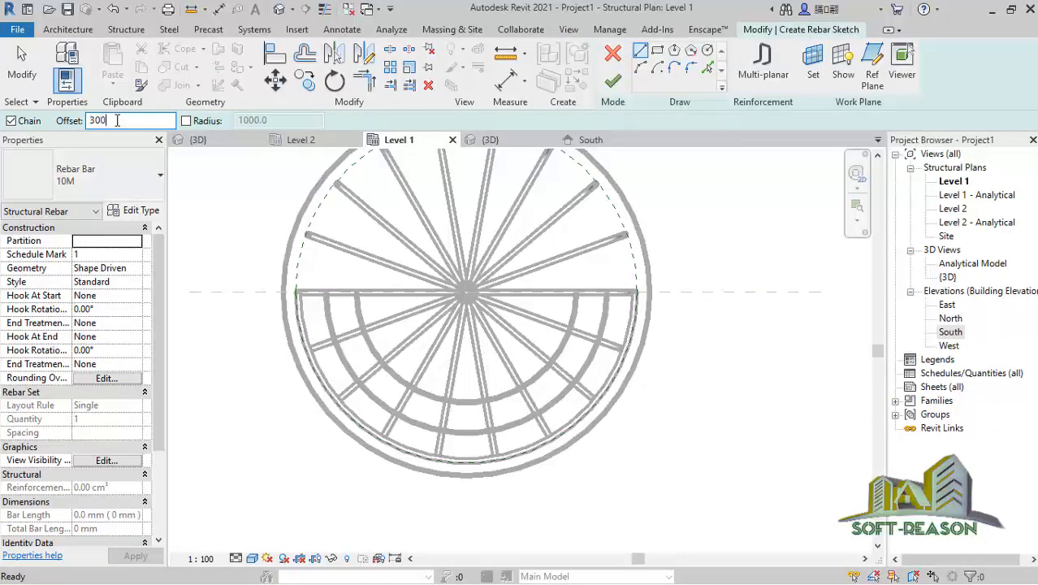
pyautogui.write('300')
pyautogui.press('Return')
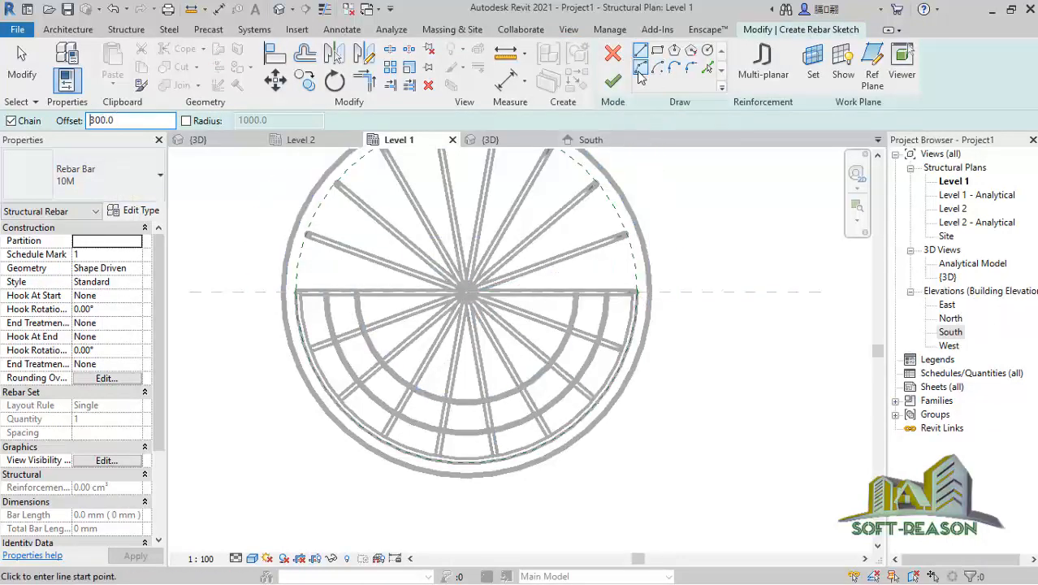
# Step: Draw a semicircular arc bar of 260 mm radius in the lower half, offset 300 mm inward from the cover line, and finish the sketch
pyautogui.click(641, 69)
pyautogui.click(638, 293)
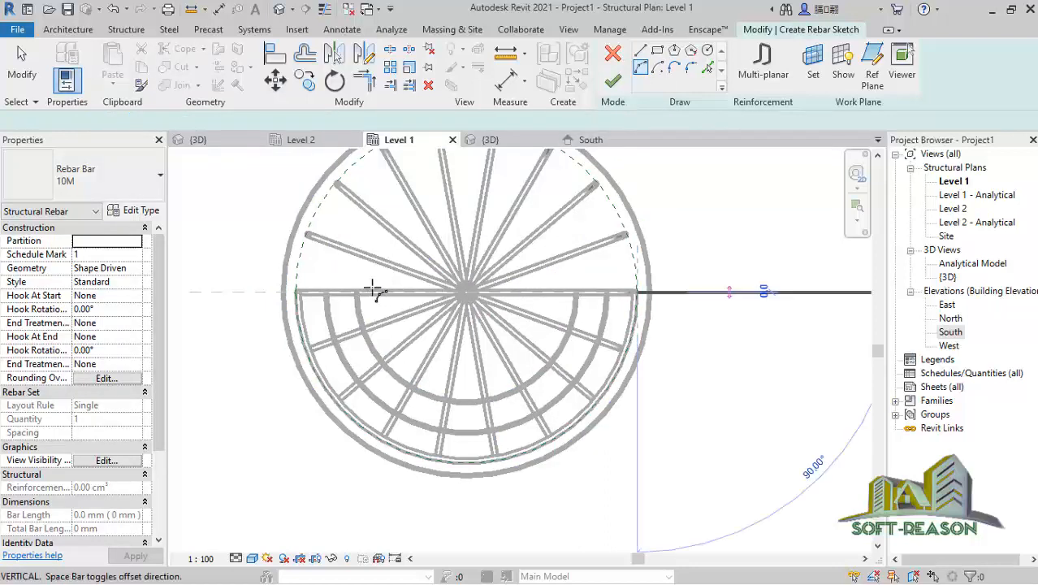
pyautogui.click(297, 293)
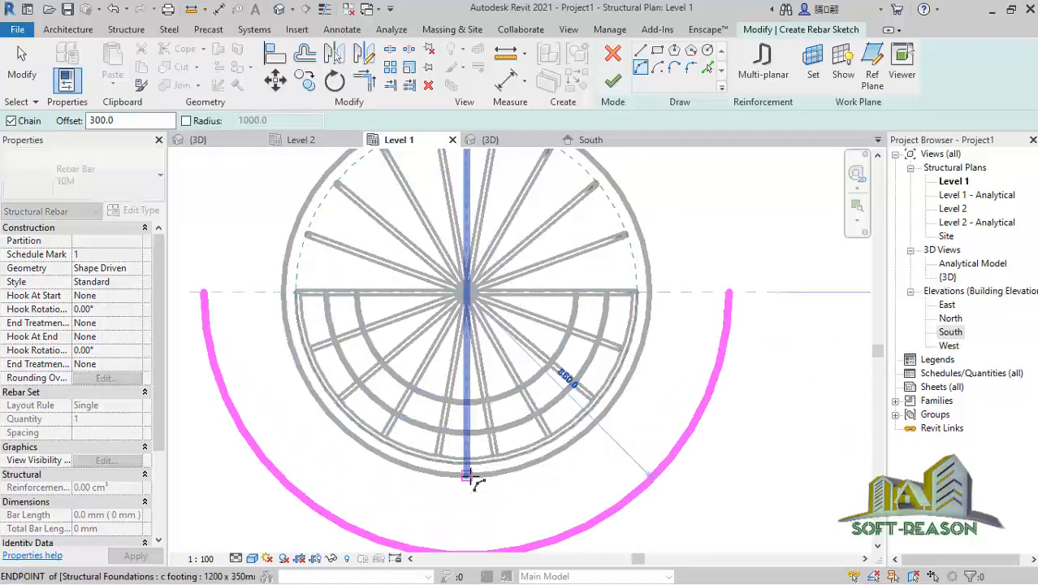
pyautogui.press('space')
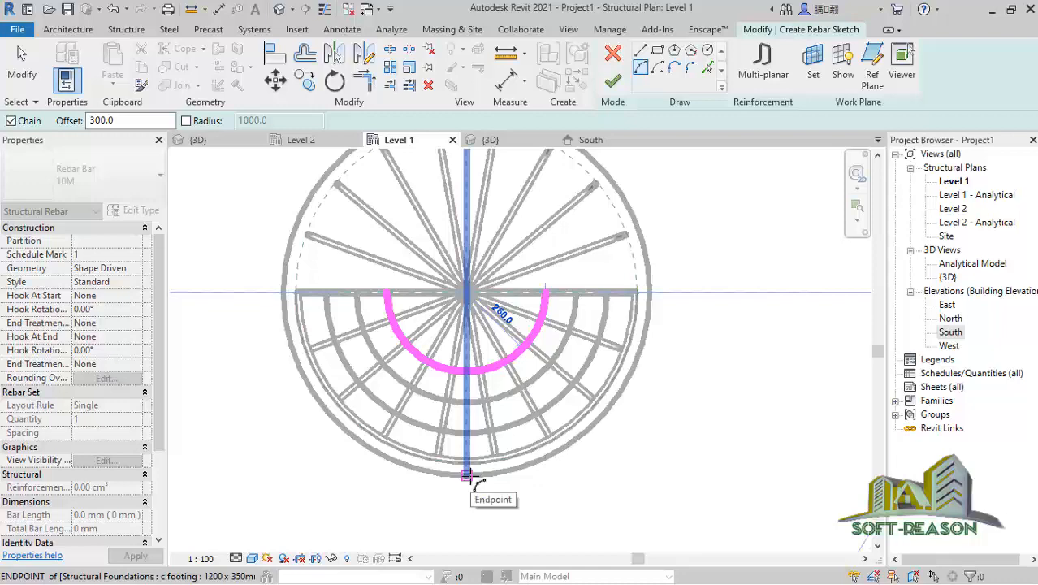
pyautogui.click(465, 476)
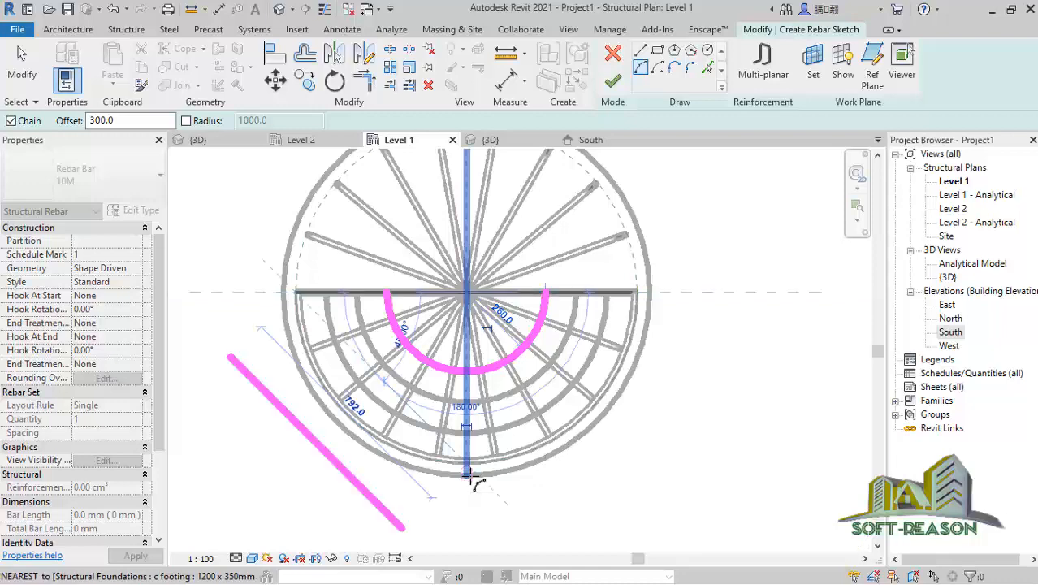
pyautogui.click(614, 81)
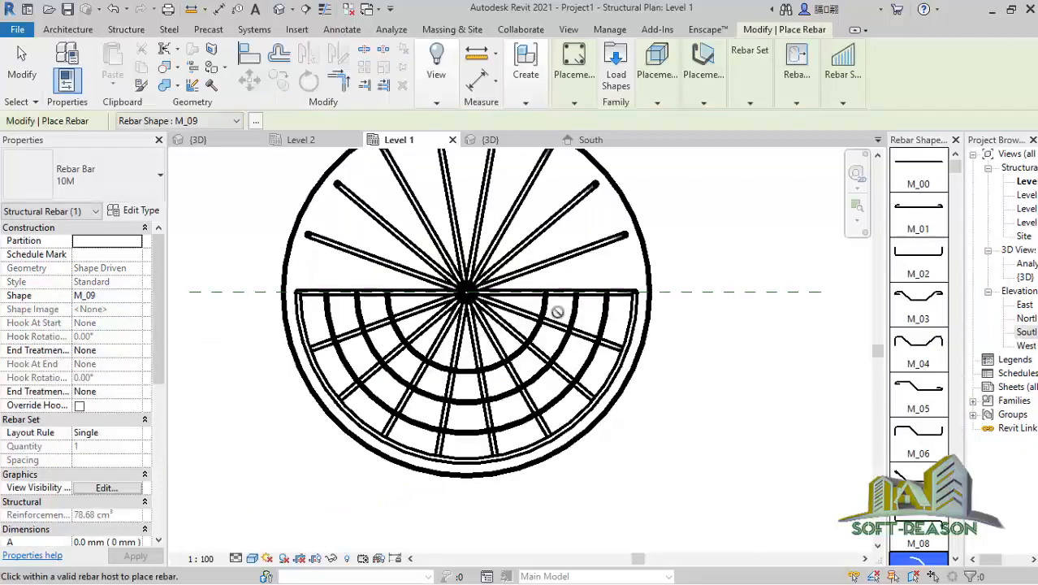
# Step: Start the next sketched rebar hosted by the footing with a drawing offset of 400 mm
pyautogui.click(574, 102)
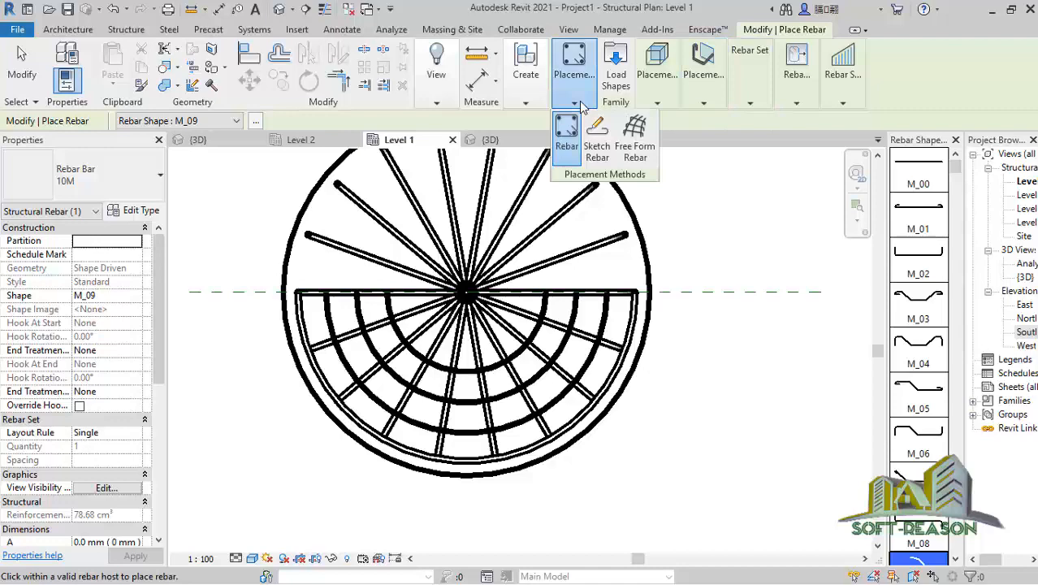
pyautogui.click(601, 143)
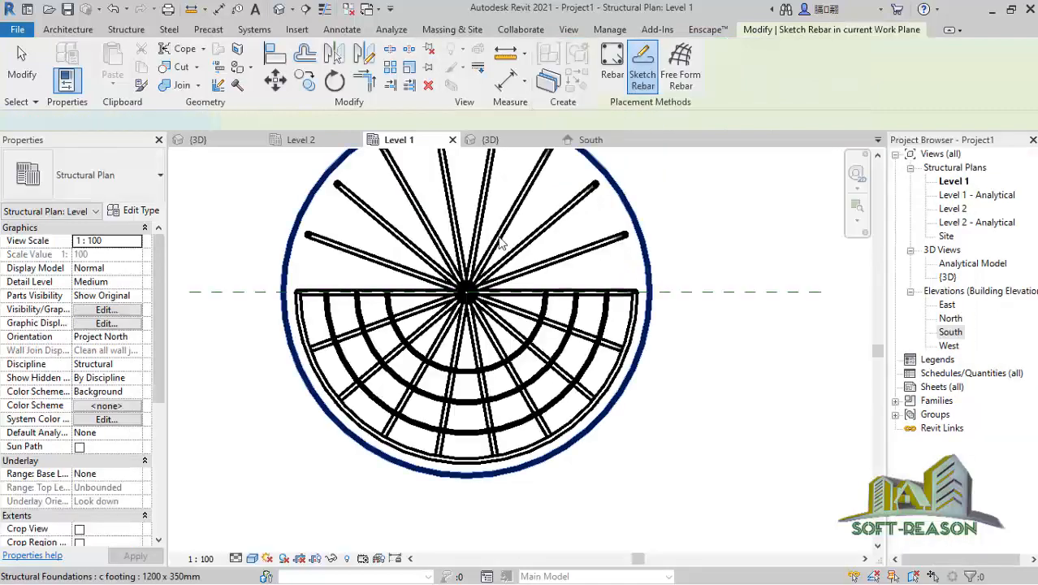
pyautogui.click(520, 160)
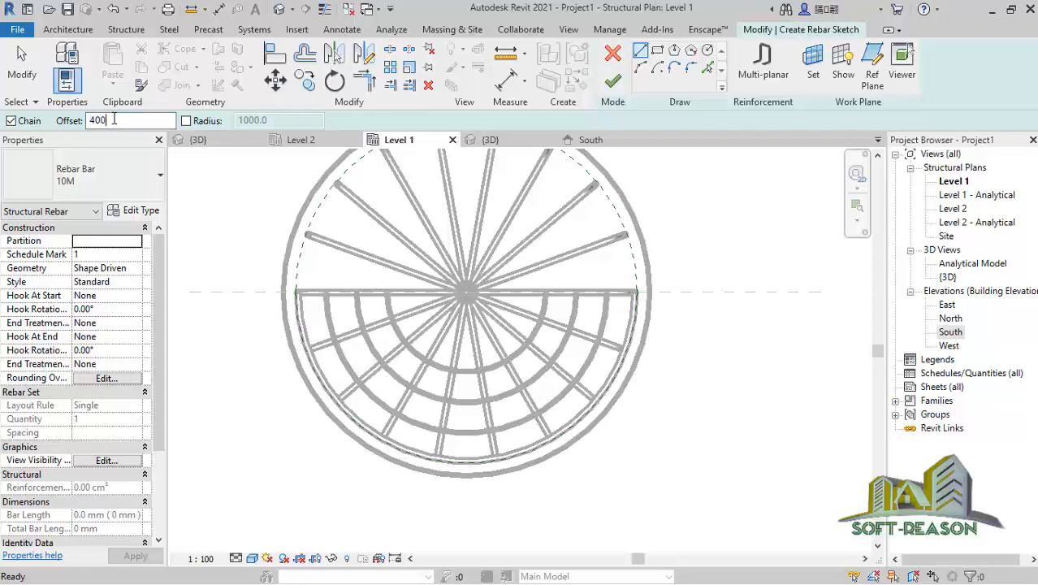
pyautogui.press('Return')
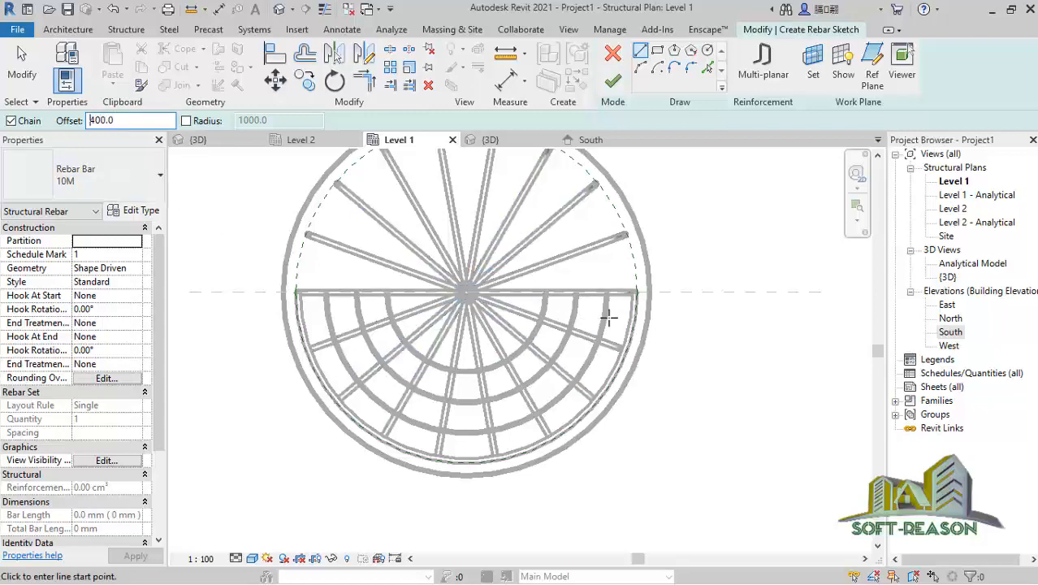
# Step: Draw a semicircular arc bar of 200 mm radius in the lower half, offset 400 mm inward from the footing's outer edge, and finish the sketch
pyautogui.click(642, 70)
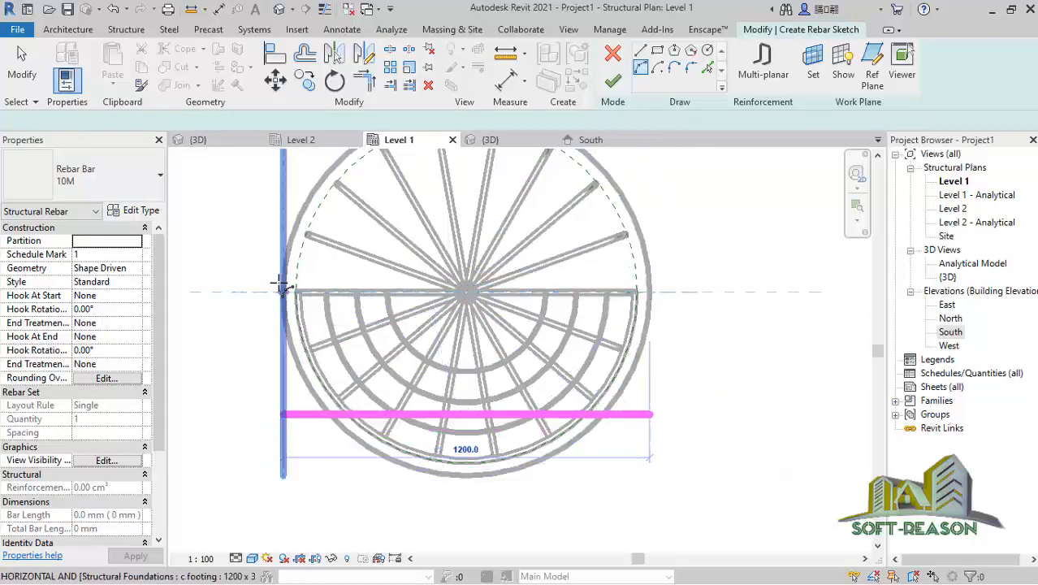
pyautogui.click(467, 291)
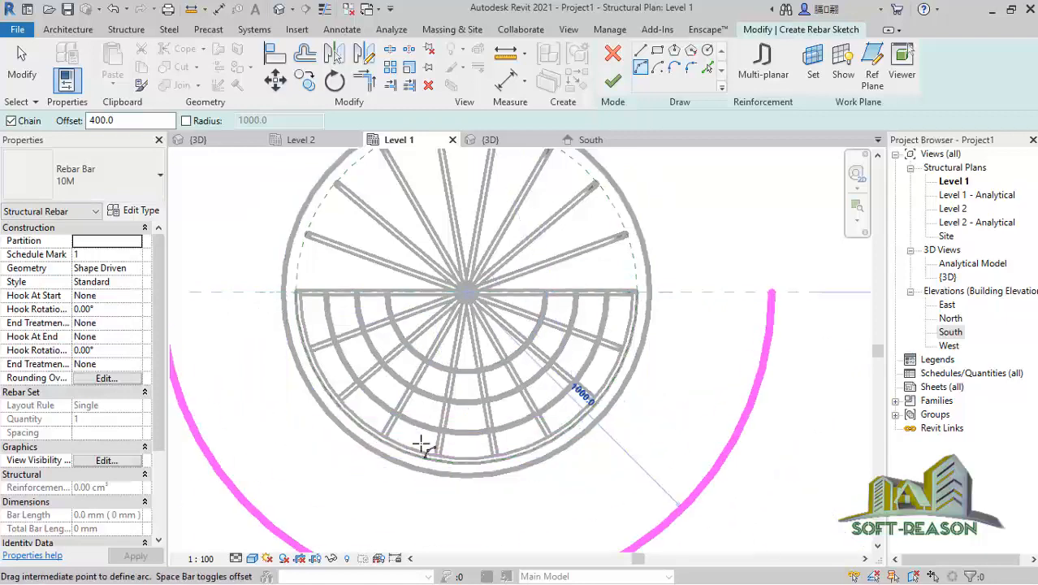
pyautogui.click(467, 478)
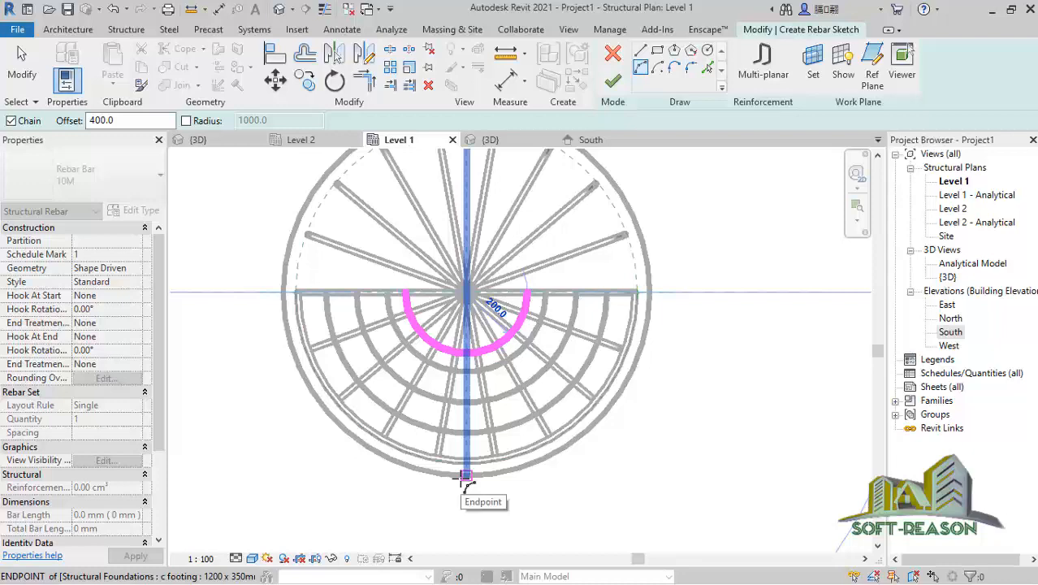
pyautogui.click(465, 476)
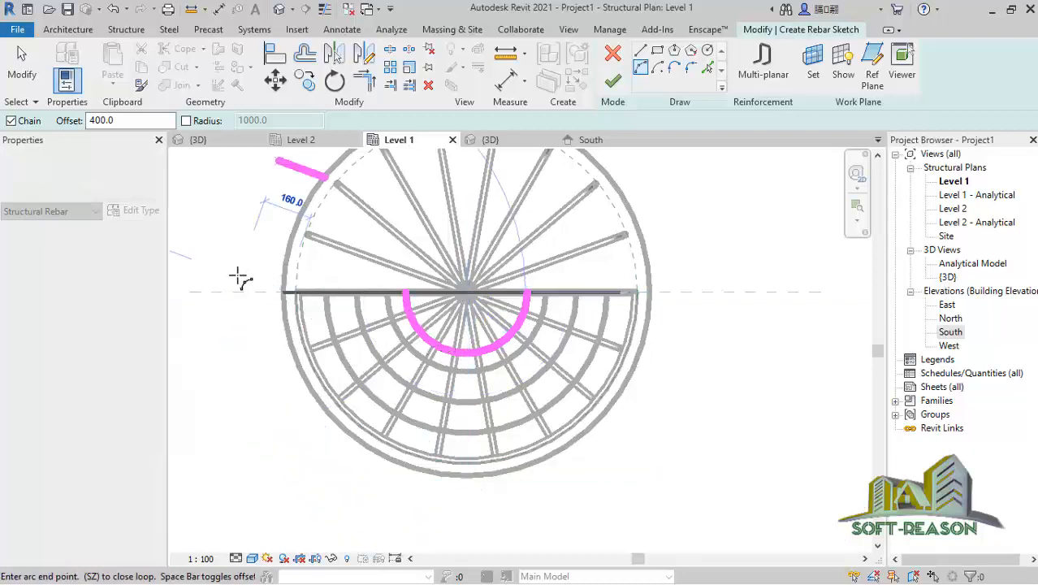
pyautogui.click(612, 81)
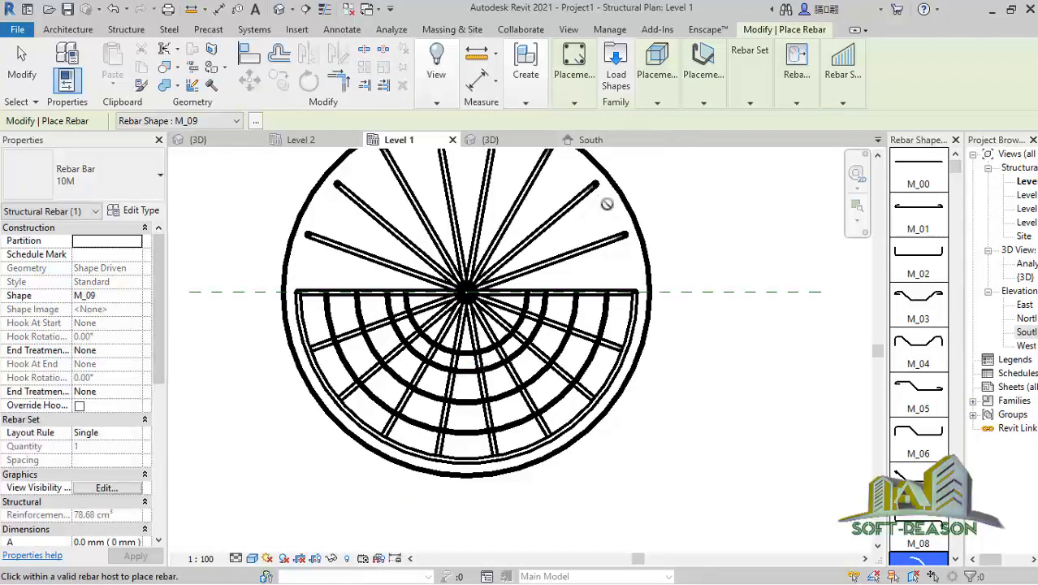
# Step: Start one more sketched rebar in the footing as a three-point arc with a drawing offset of 500 mm
pyautogui.click(575, 105)
pyautogui.click(599, 140)
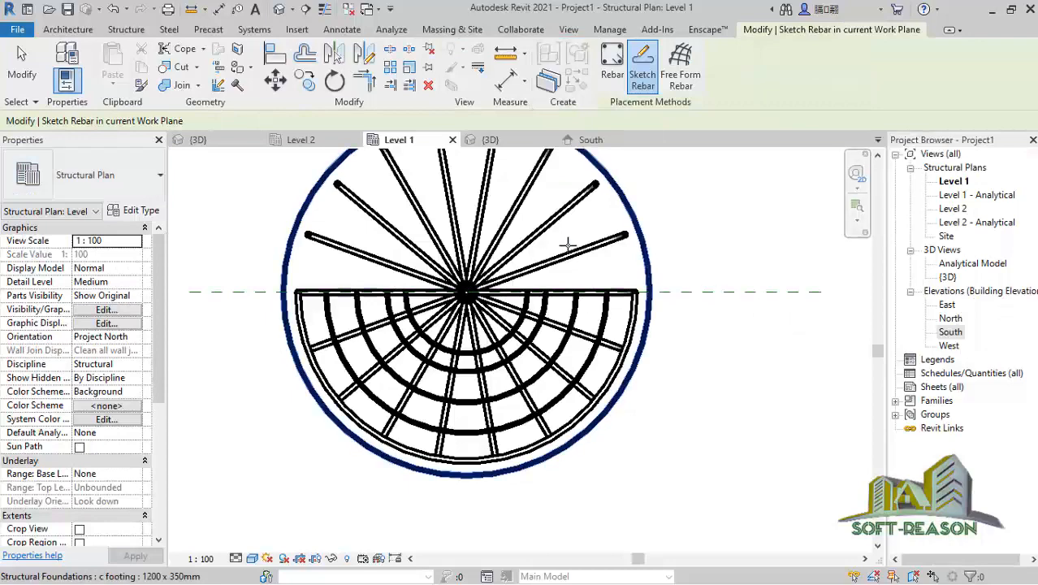
pyautogui.click(653, 264)
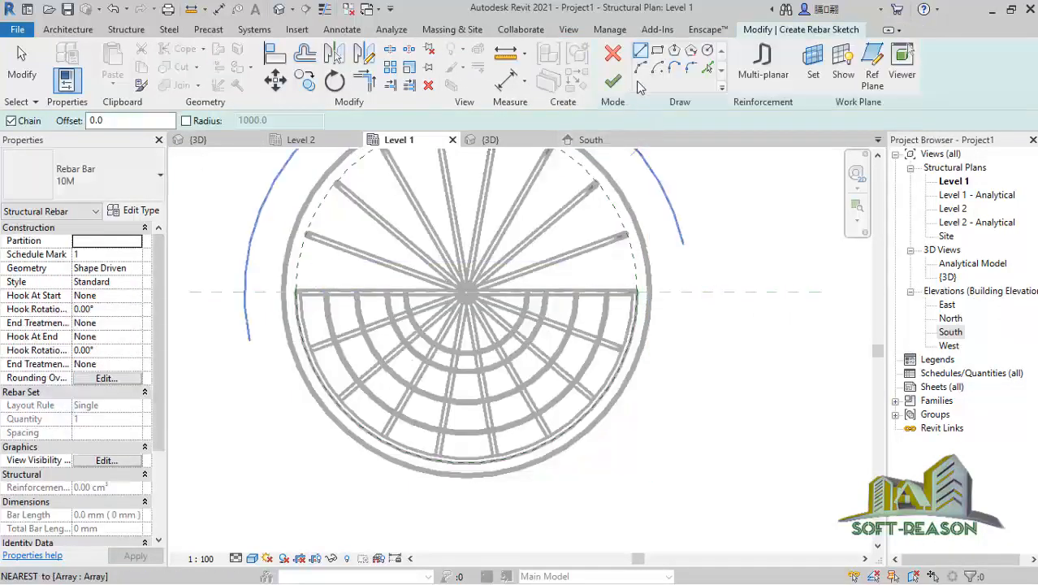
pyautogui.click(642, 67)
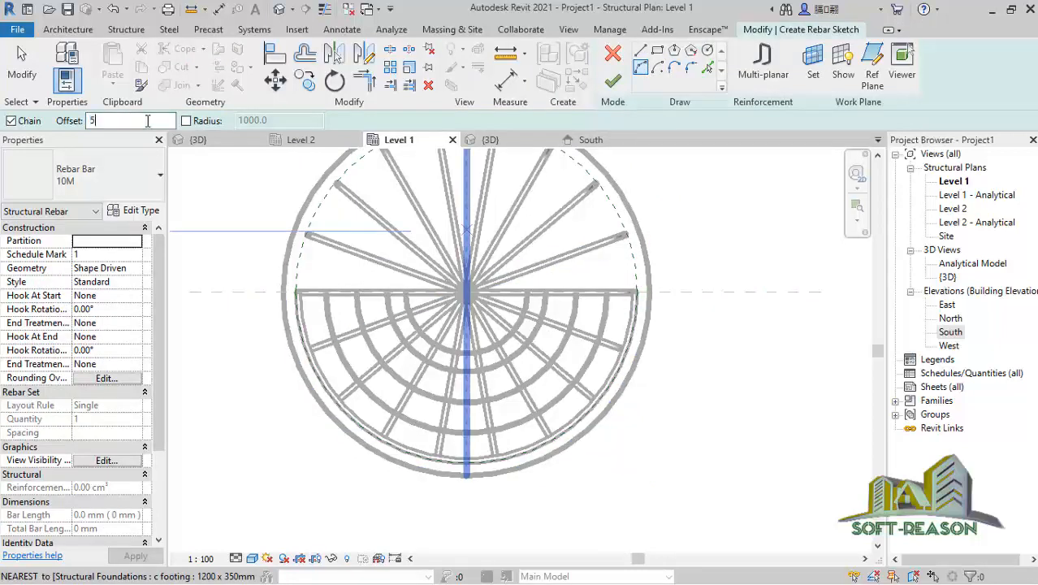
pyautogui.write('00.0')
# Step: Draw the innermost semicircular arc bar around the footing's centre, offset 500 mm inward from the lower cover line, and finish the sketch
pyautogui.click(637, 294)
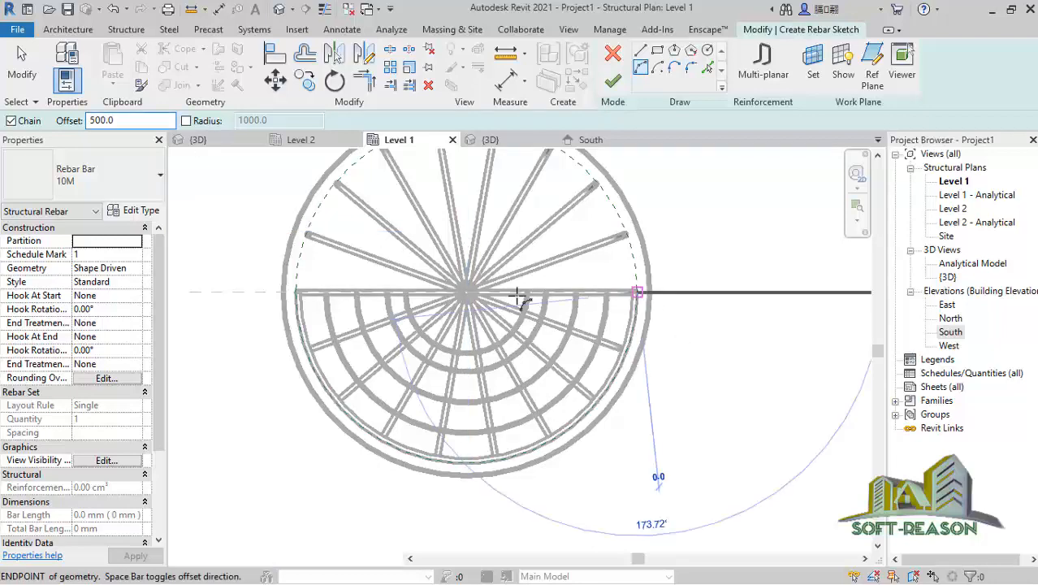
pyautogui.click(296, 292)
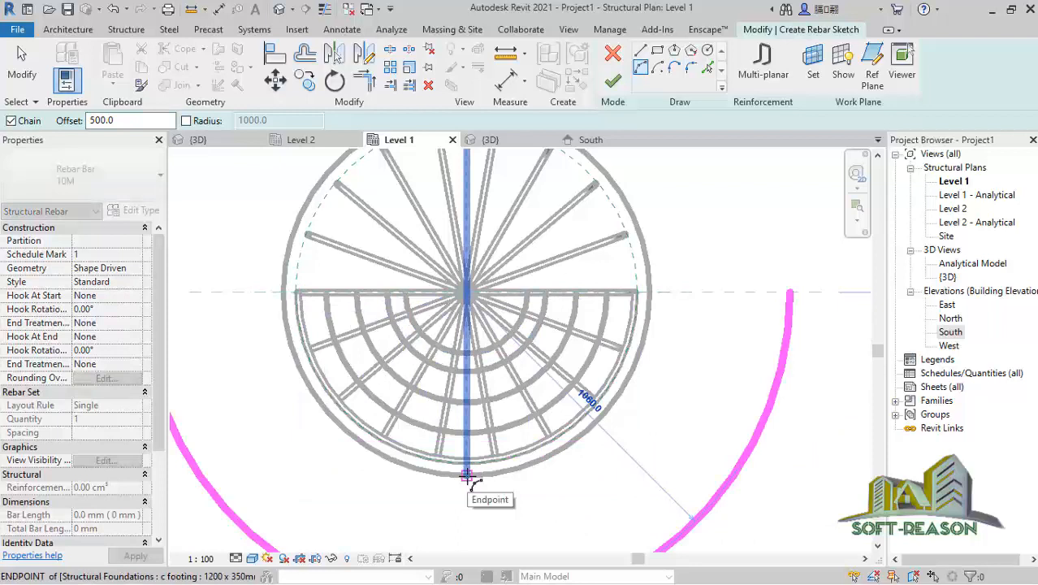
pyautogui.click(467, 476)
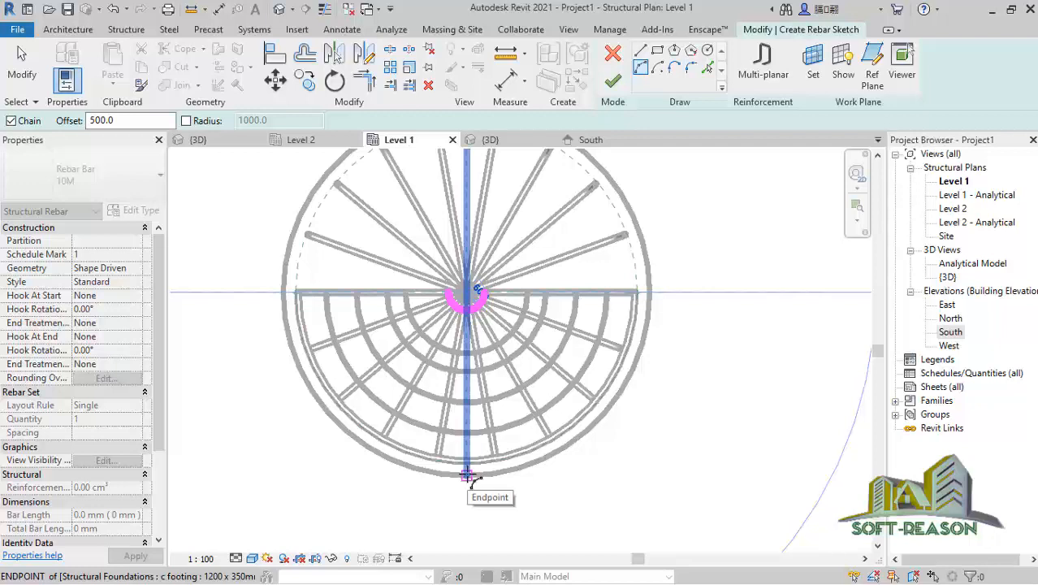
pyautogui.click(467, 475)
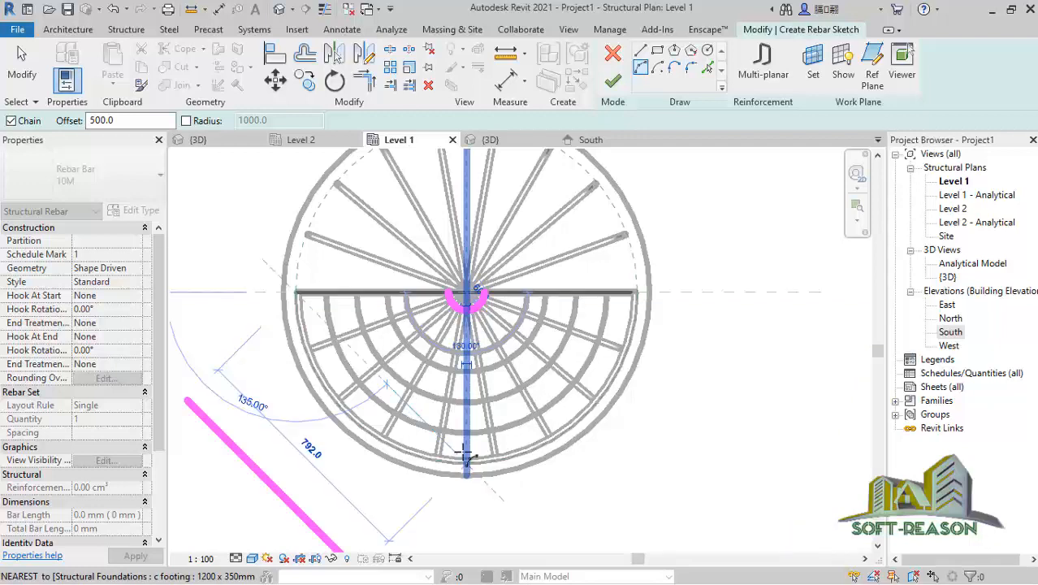
pyautogui.click(27, 75)
pyautogui.click(612, 80)
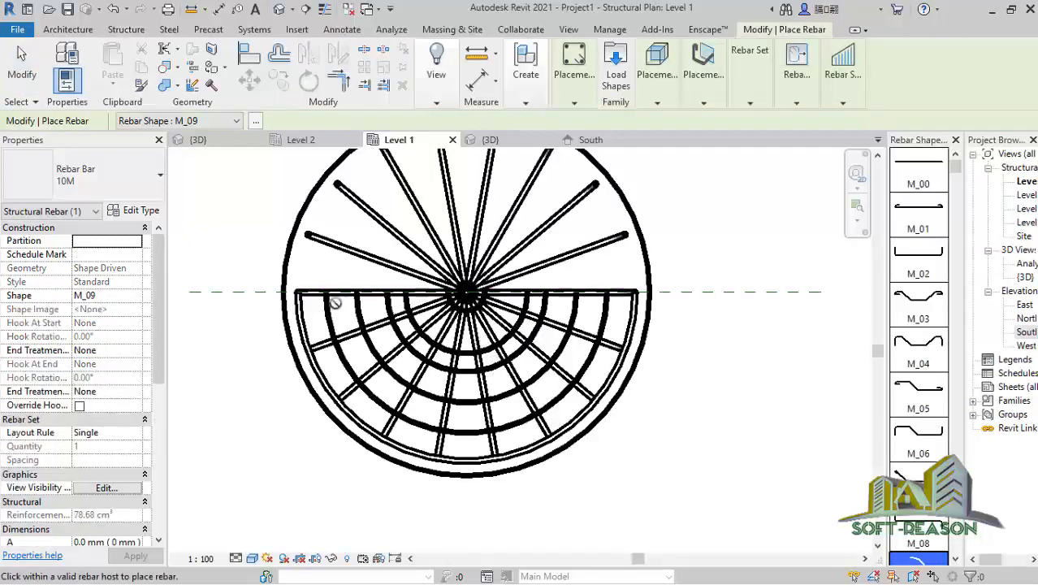
# Step: End rebar placement and delete the unevenly spaced 10M semicircular bar inside the three evenly spaced arcs
pyautogui.click(22, 65)
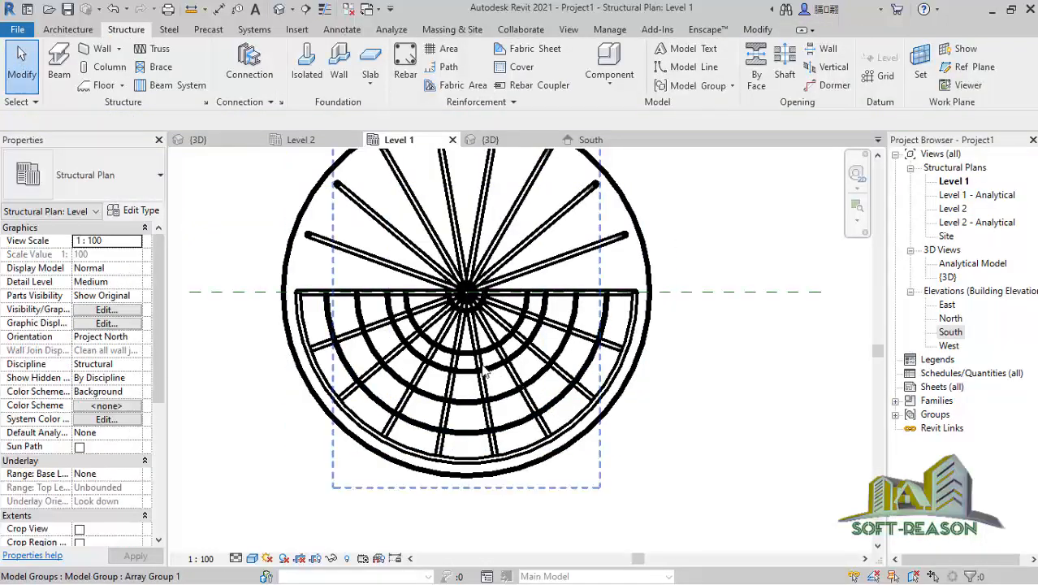
pyautogui.scroll(3, 513, 345)
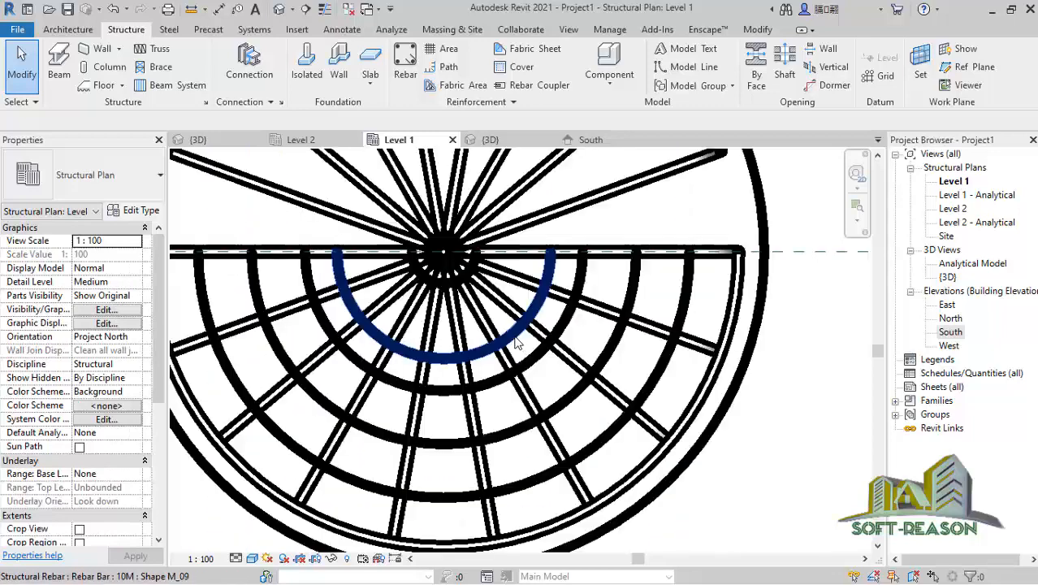
pyautogui.click(472, 371)
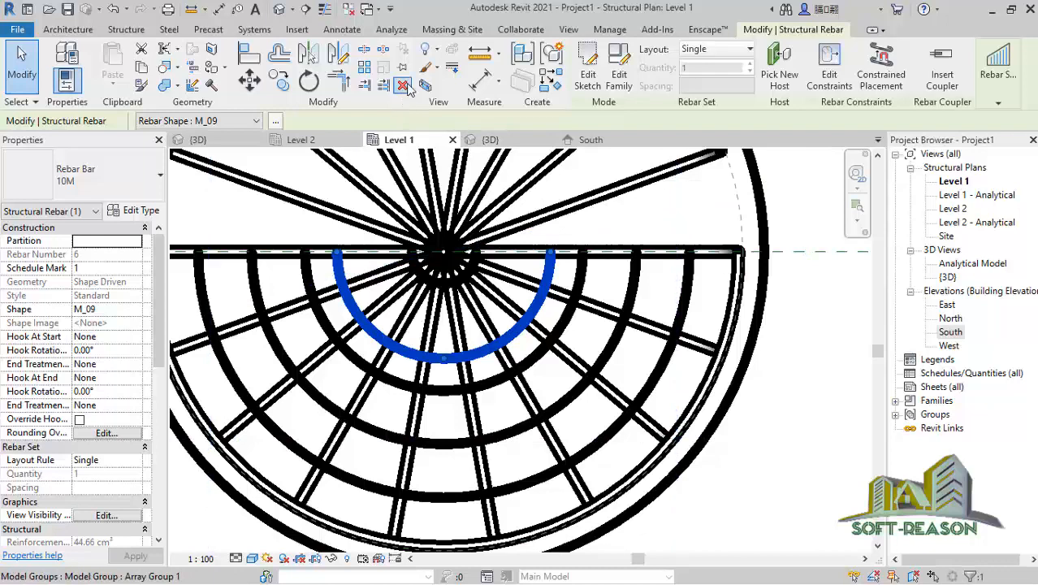
pyautogui.press('Escape')
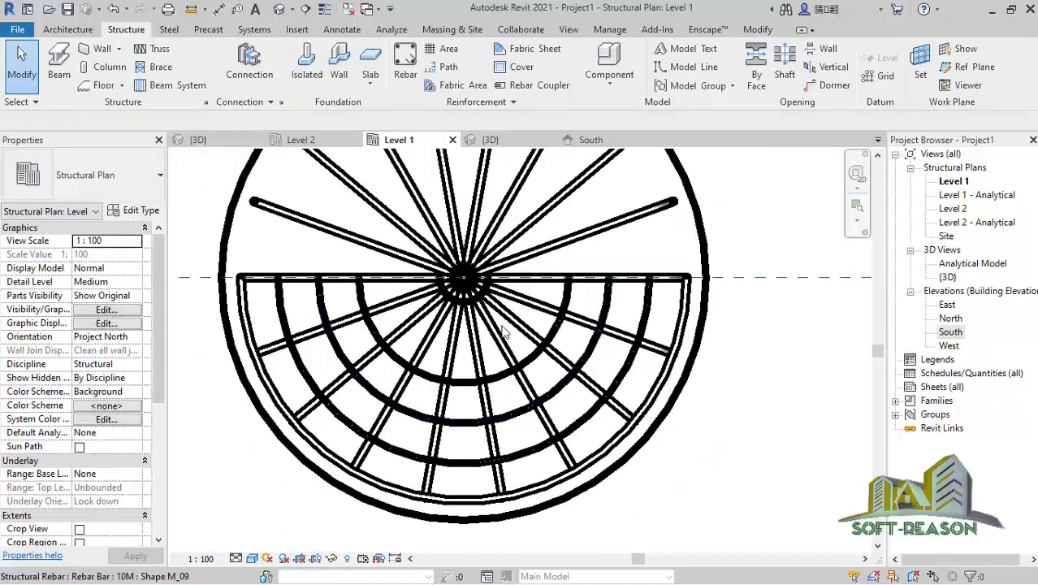
# Step: Start a sketched rebar hosted by the footing as a start-end-radius arc with a drawing offset of 400 mm
pyautogui.click(405, 65)
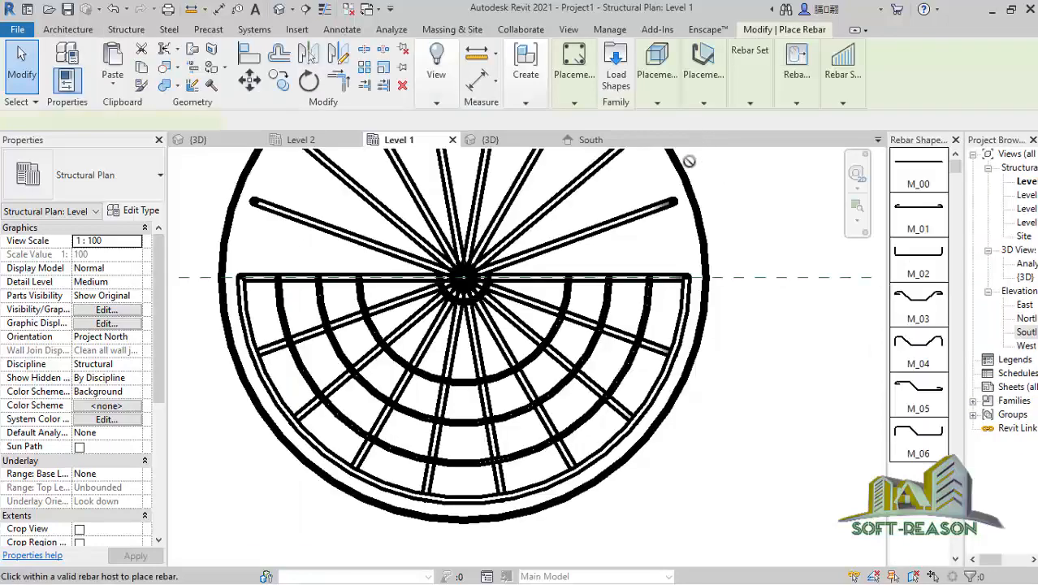
pyautogui.click(574, 77)
pyautogui.click(598, 142)
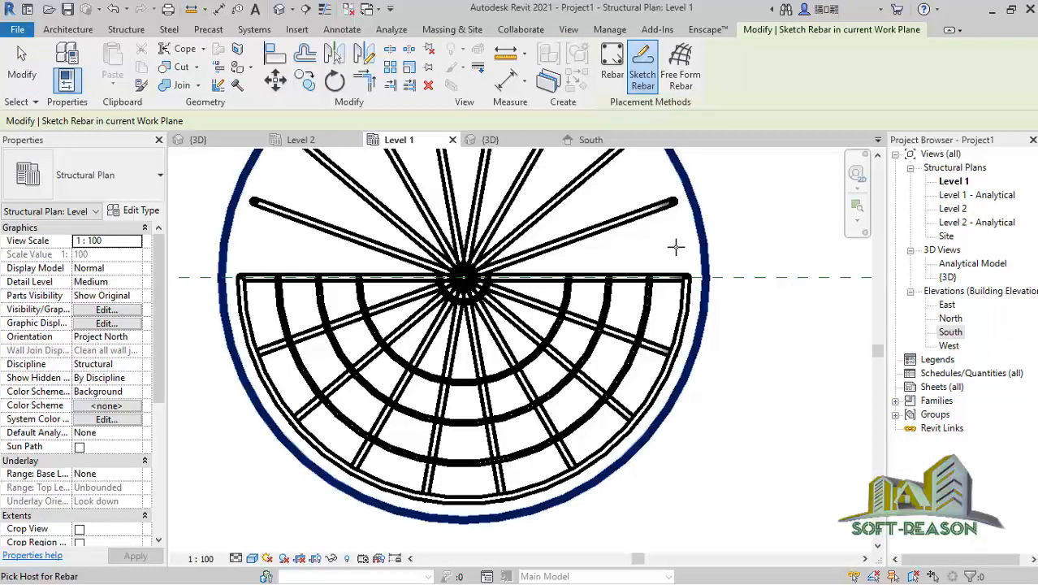
pyautogui.click(697, 275)
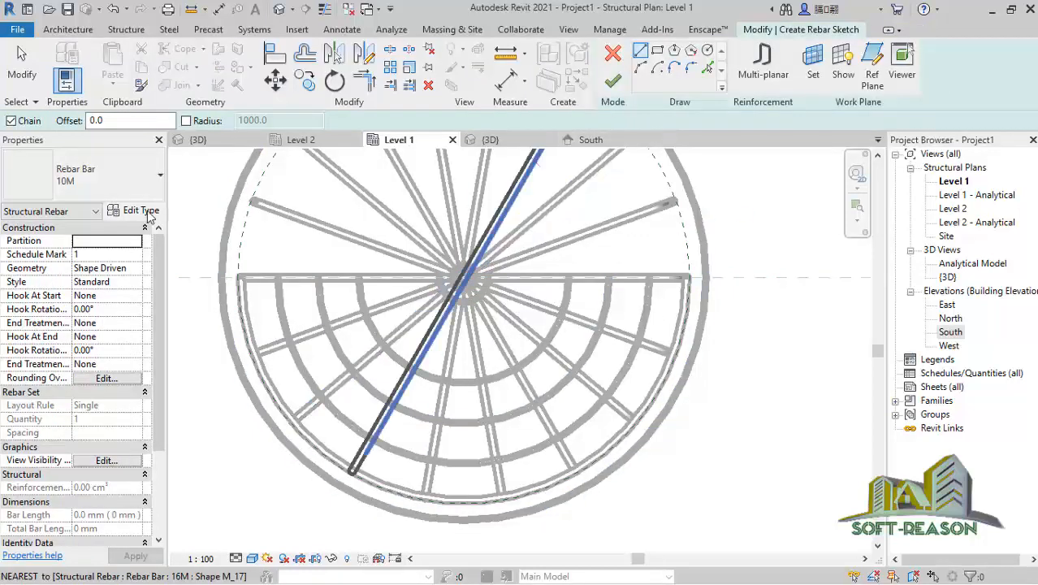
pyautogui.click(642, 68)
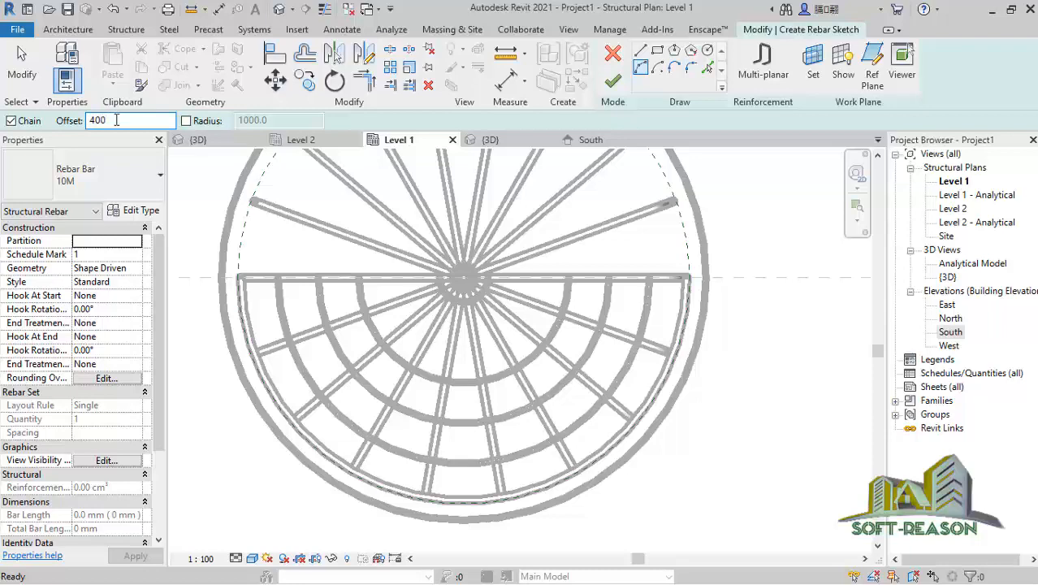
# Step: Draw a semicircular arc bar of 160 mm radius around the footing's centre, between the bar ends on the horizontal axis, and finish the sketch
pyautogui.click(686, 277)
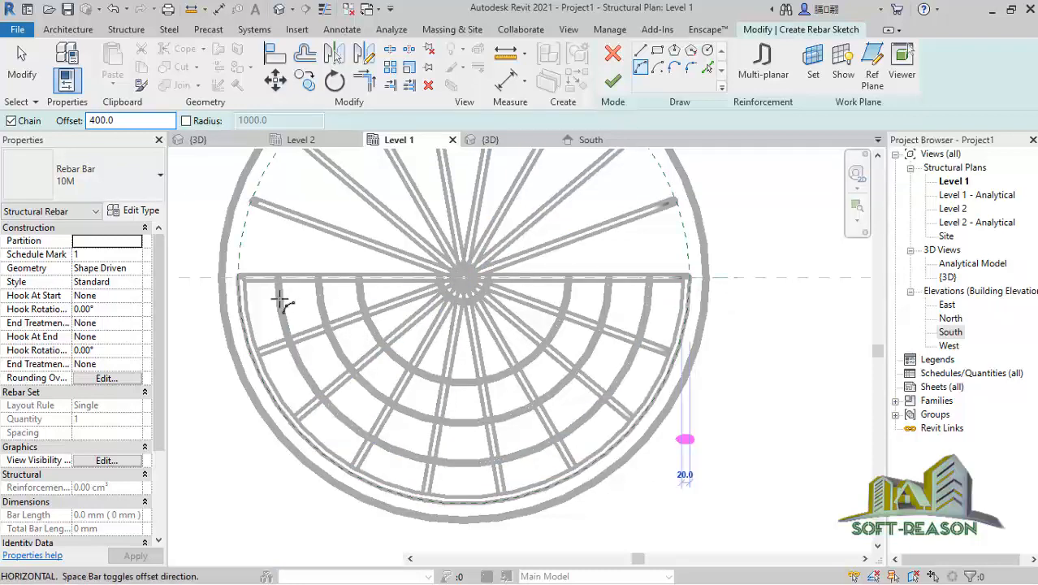
pyautogui.click(237, 276)
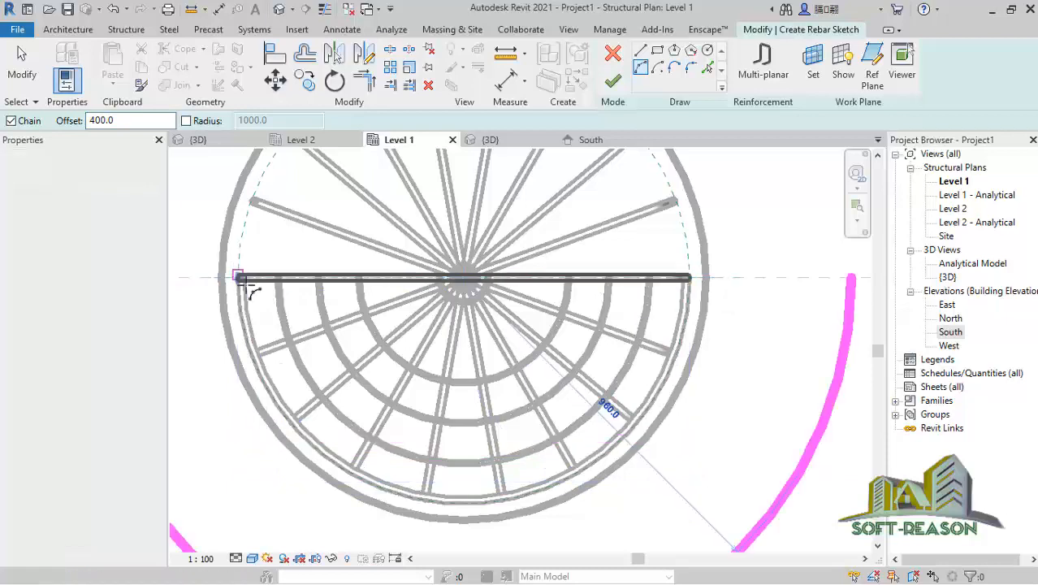
pyautogui.click(465, 521)
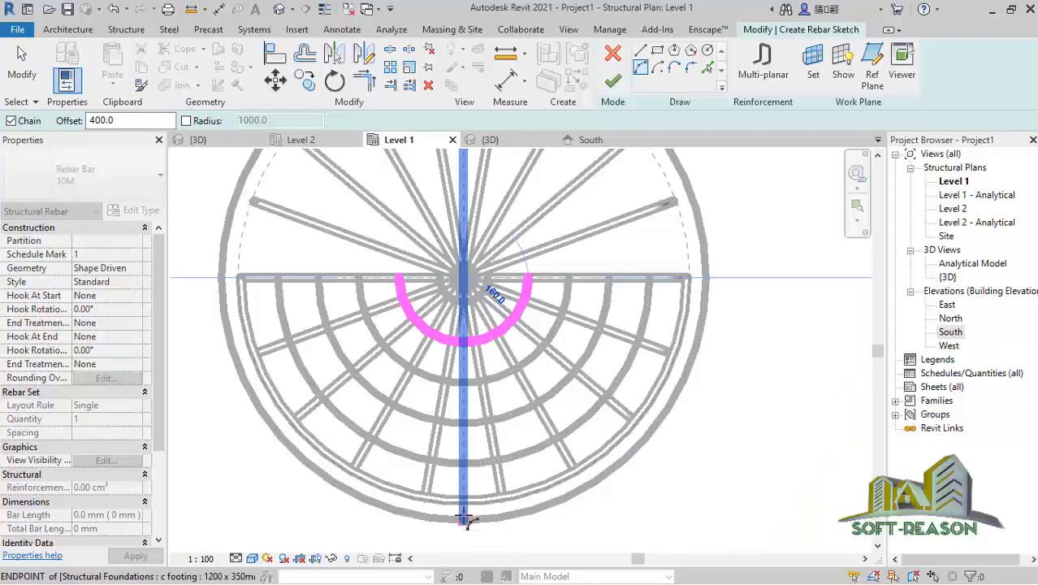
pyautogui.click(464, 519)
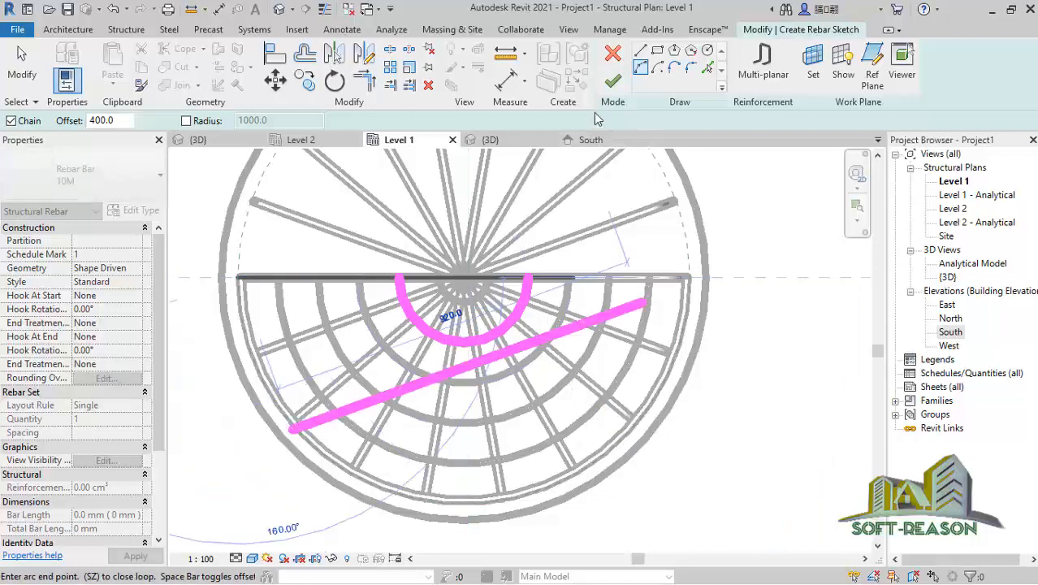
pyautogui.click(615, 87)
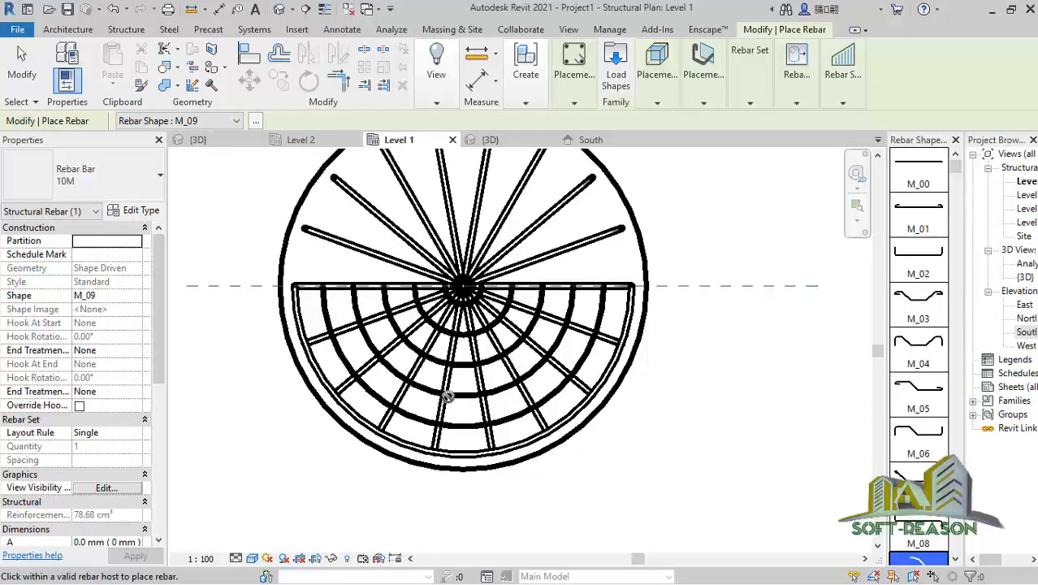
# Step: Switch to the 3D view of the reinforced footing, inspect the arc bars, and cancel the active free-form rebar placement
pyautogui.click(493, 142)
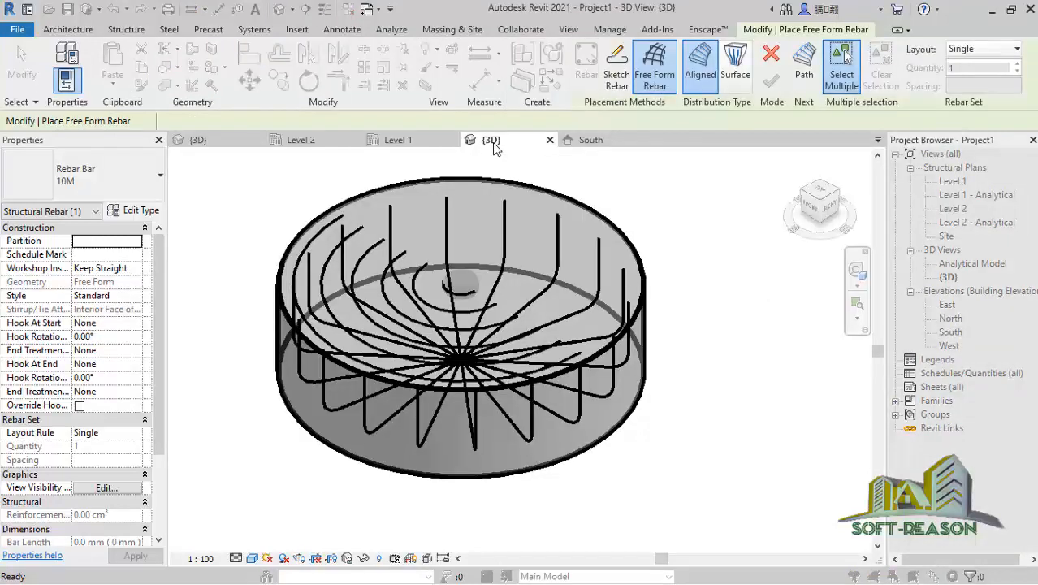
pyautogui.scroll(3, 443, 455)
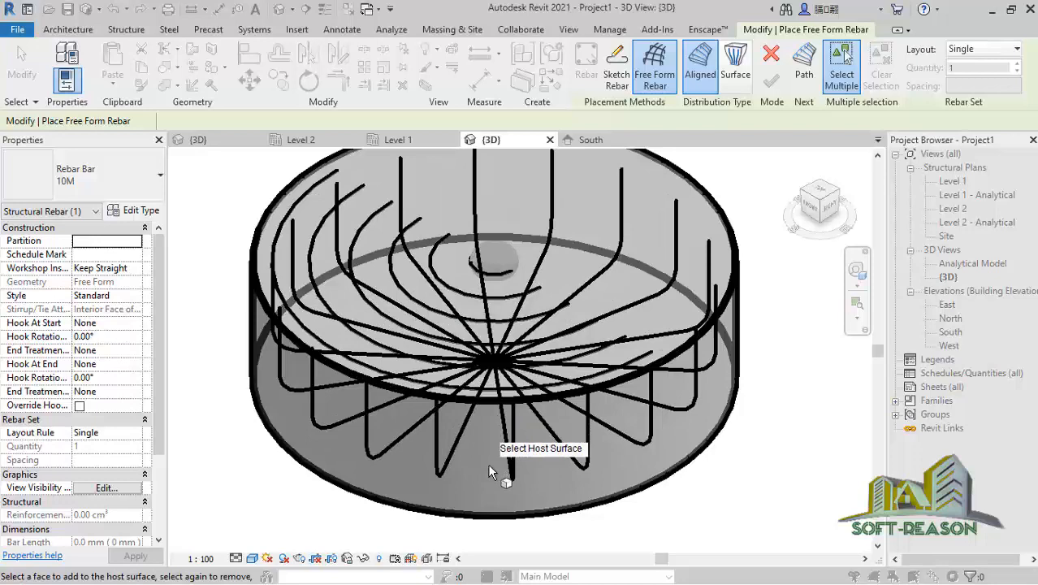
pyautogui.keyDown('shift'); pyautogui.moveTo(450, 449); pyautogui.dragTo(453, 385, button='middle'); pyautogui.keyUp('shift')
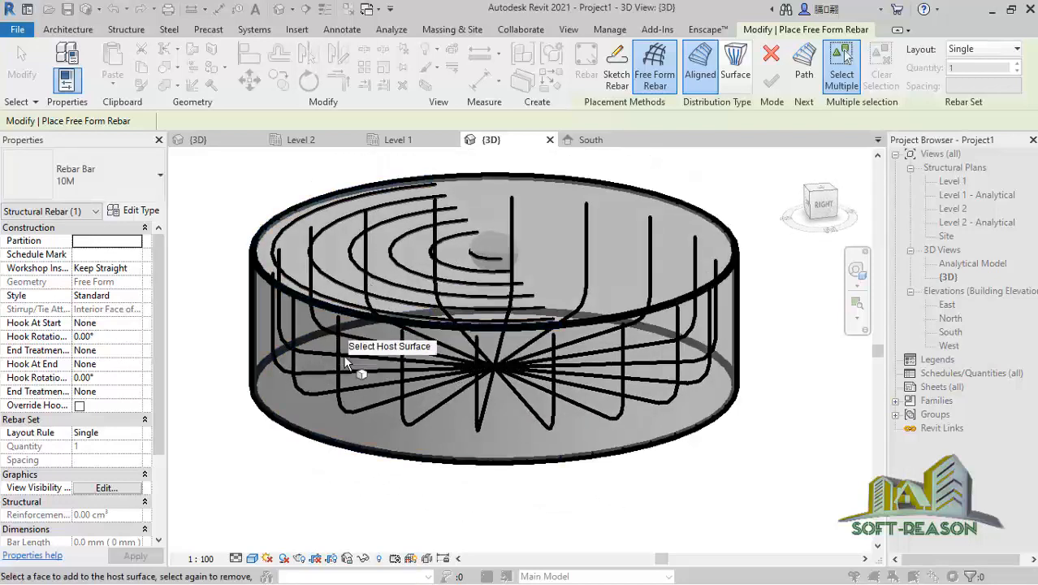
pyautogui.scroll(2, 378, 297)
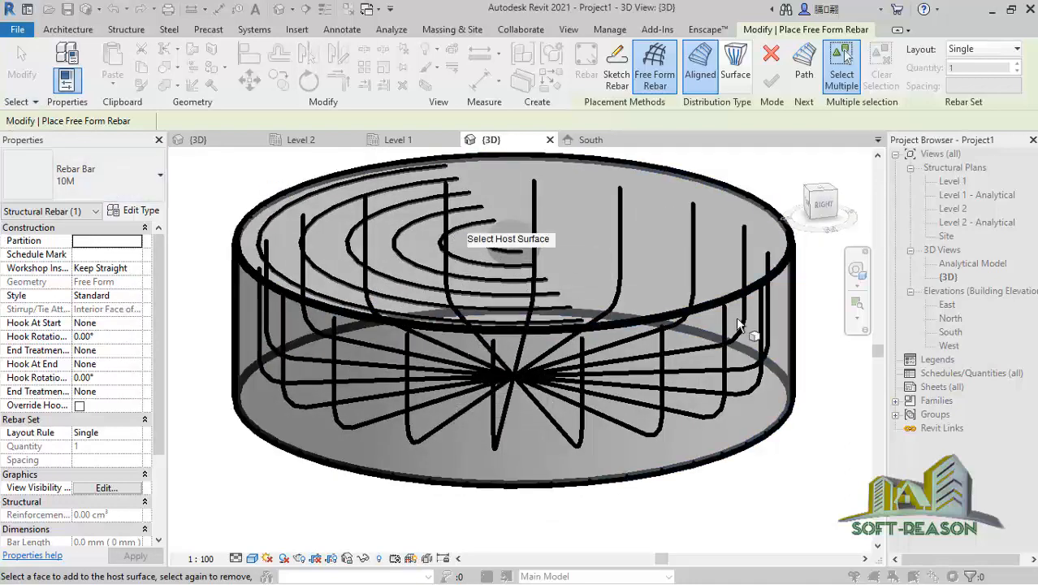
pyautogui.rightClick(775, 168)
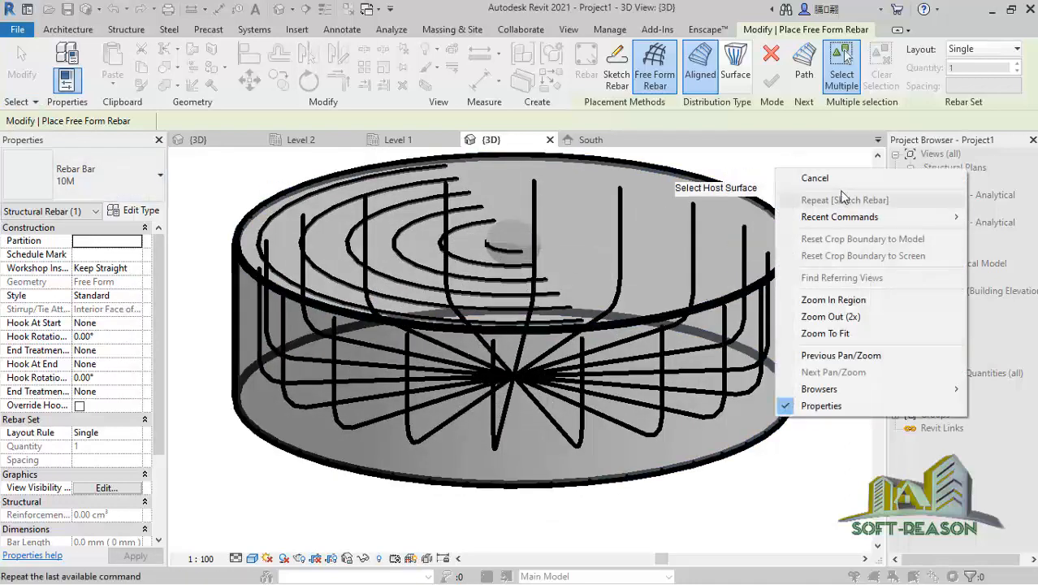
pyautogui.click(815, 178)
pyautogui.press('Escape')
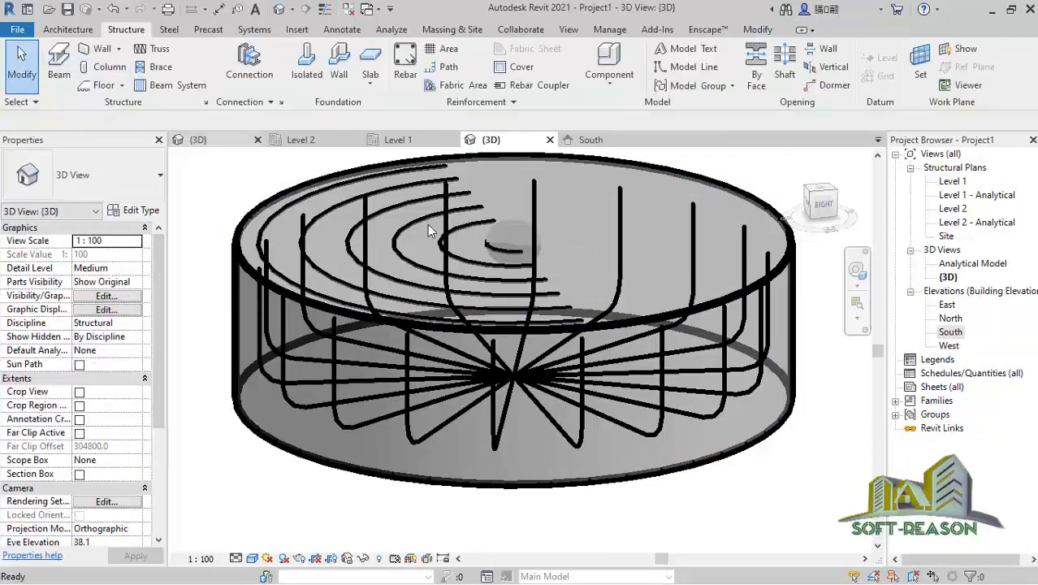
# Step: Select all the concentric semicircular arc bars near the footing's upper face together, from the innermost to the outermost
pyautogui.scroll(2, 521, 219)
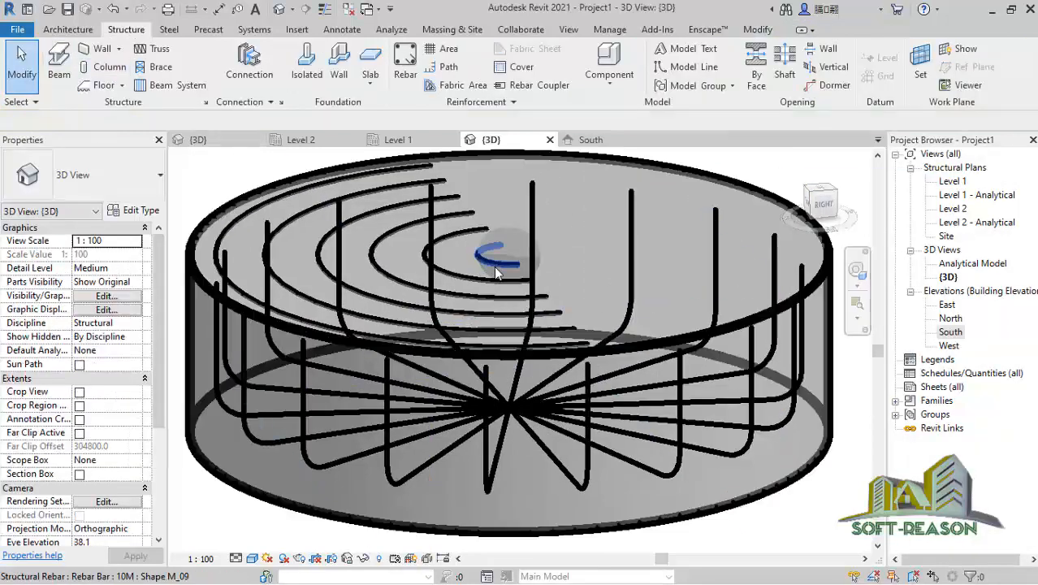
pyautogui.click(447, 280)
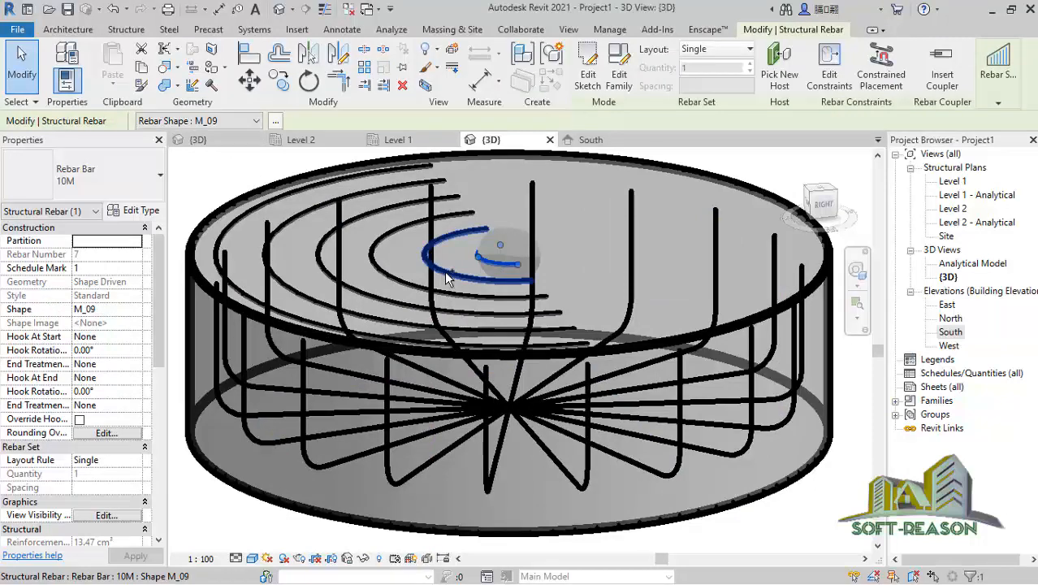
pyautogui.keyDown('ctrl'); pyautogui.click(387, 271); pyautogui.keyUp('ctrl')
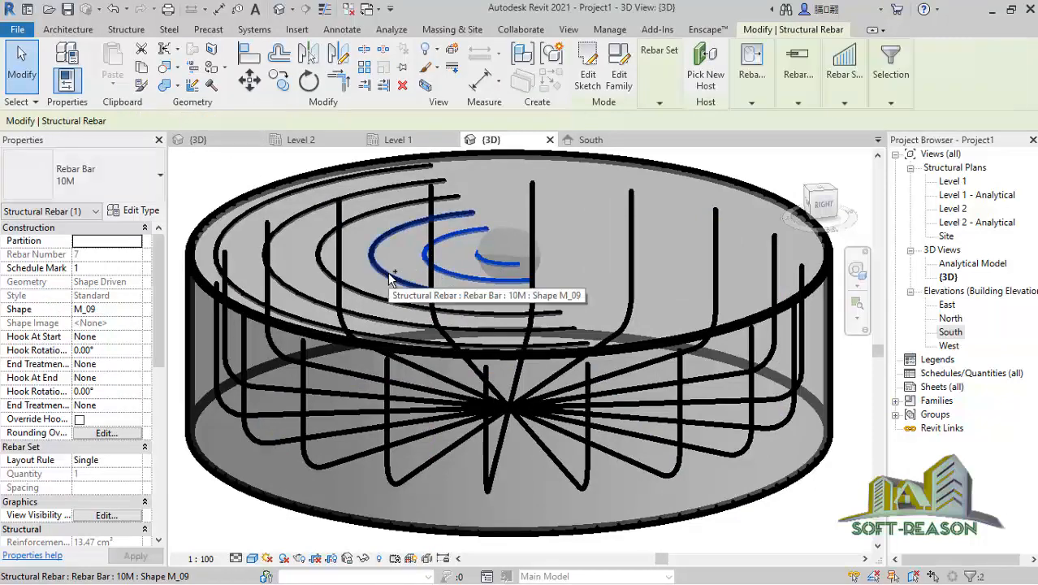
pyautogui.keyDown('ctrl'); pyautogui.click(331, 282); pyautogui.keyUp('ctrl')
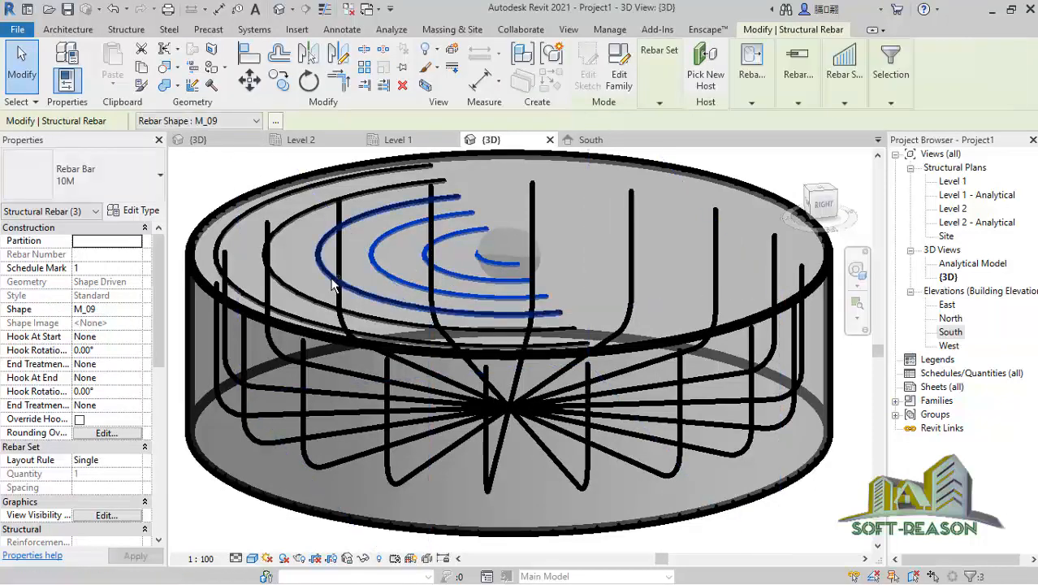
pyautogui.keyDown('ctrl'); pyautogui.click(288, 285); pyautogui.keyUp('ctrl')
pyautogui.keyDown('ctrl'); pyautogui.click(252, 301); pyautogui.keyUp('ctrl')
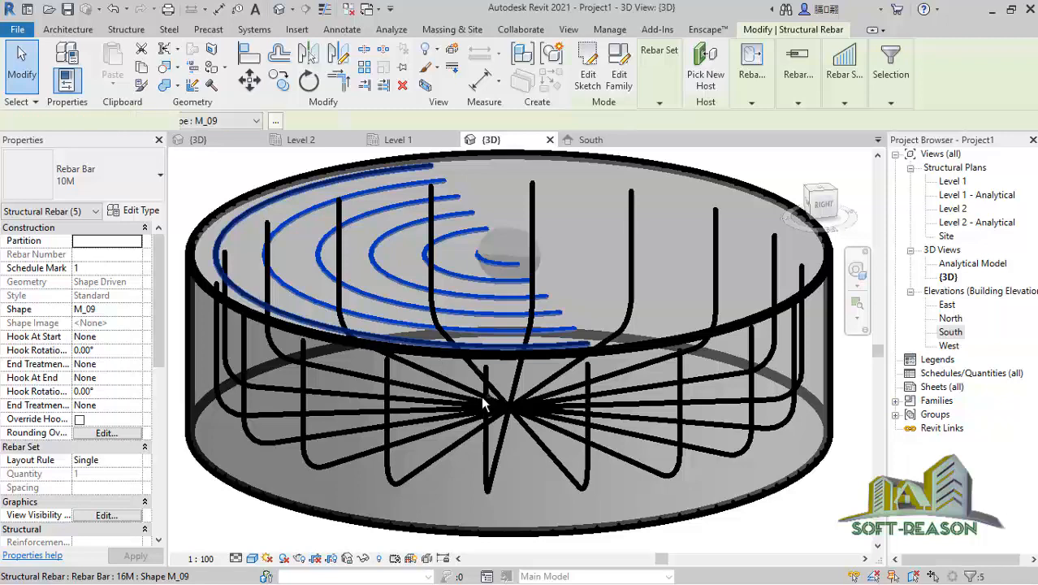
# Step: Try a Fixed Number layout for the selected concentric arc bars at the footing's top face
pyautogui.click(660, 101)
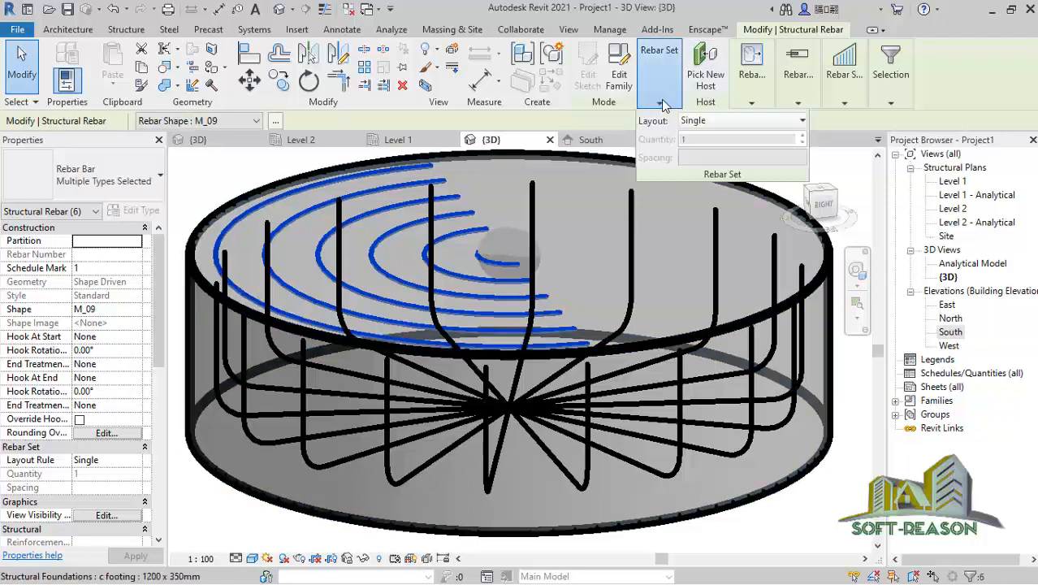
pyautogui.click(802, 122)
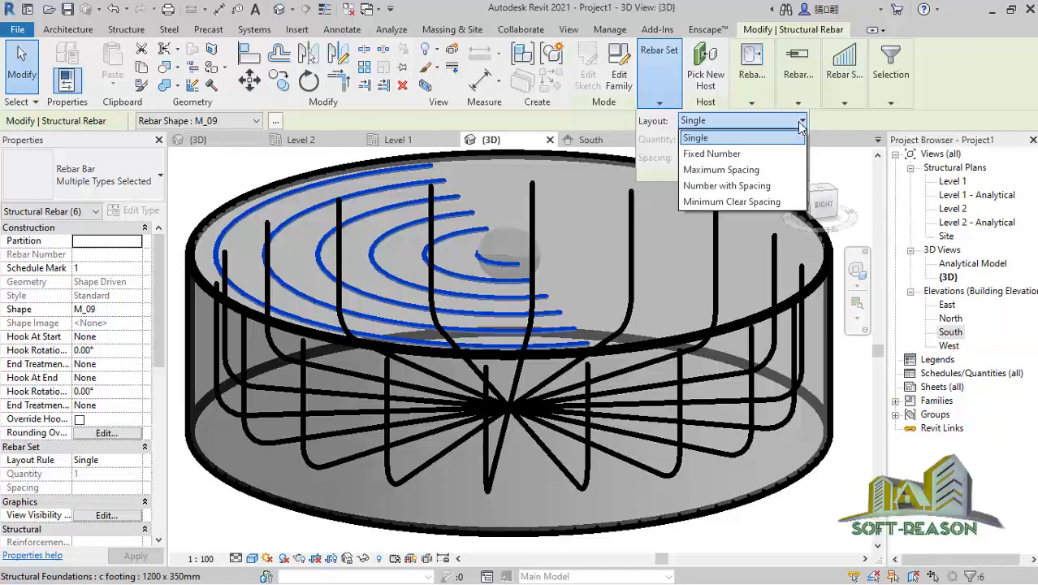
pyautogui.click(710, 153)
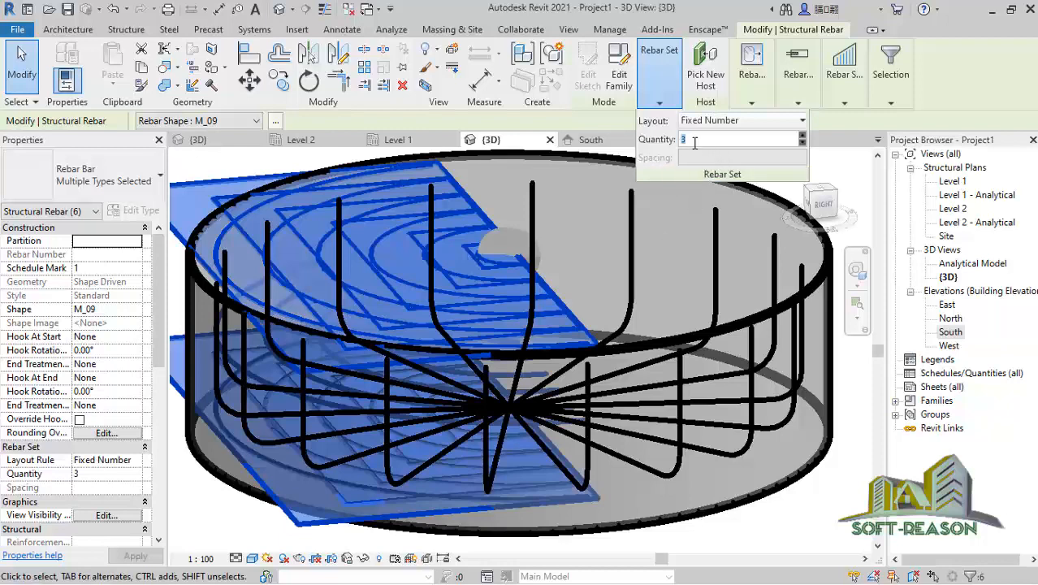
pyautogui.click(711, 194)
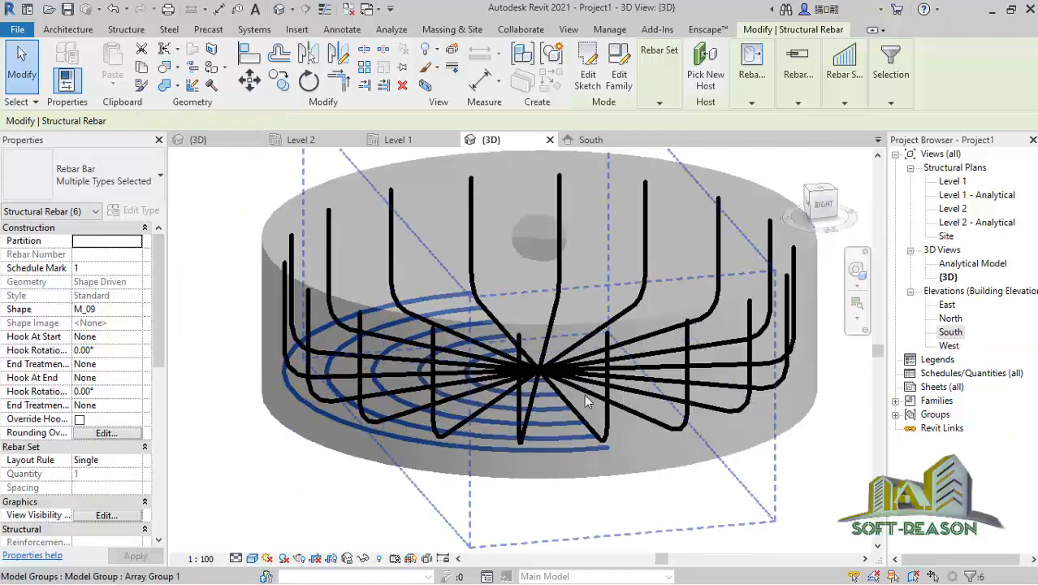
# Step: Examine the position of the concentric arc bars relative to the radial bars in the 3D and South elevation views
pyautogui.scroll(5, 584, 394)
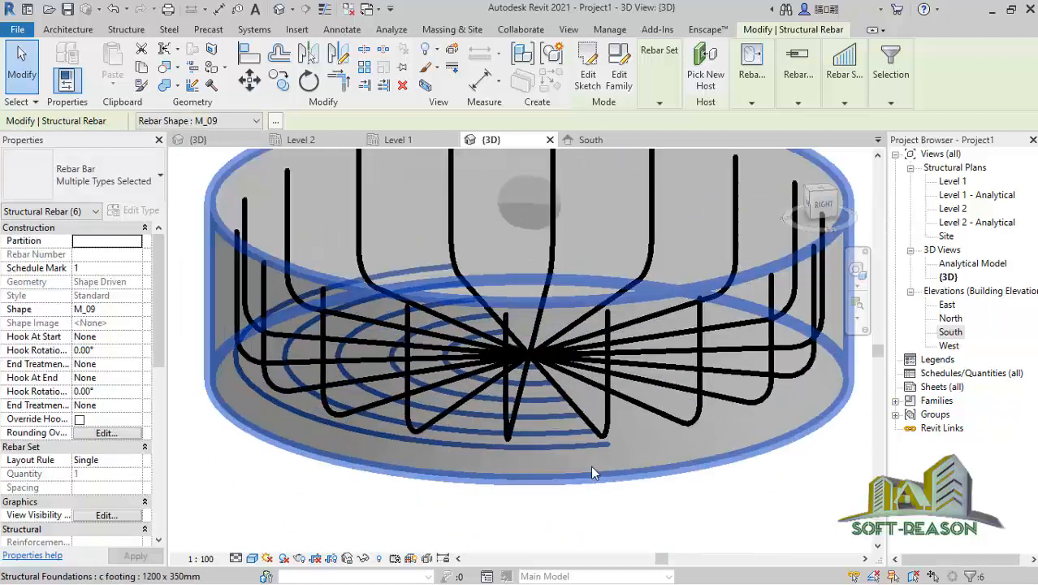
pyautogui.keyDown('shift'); pyautogui.moveTo(544, 382); pyautogui.dragTo(700, 467, button='middle'); pyautogui.keyUp('shift')
pyautogui.scroll(-5, 700, 467)
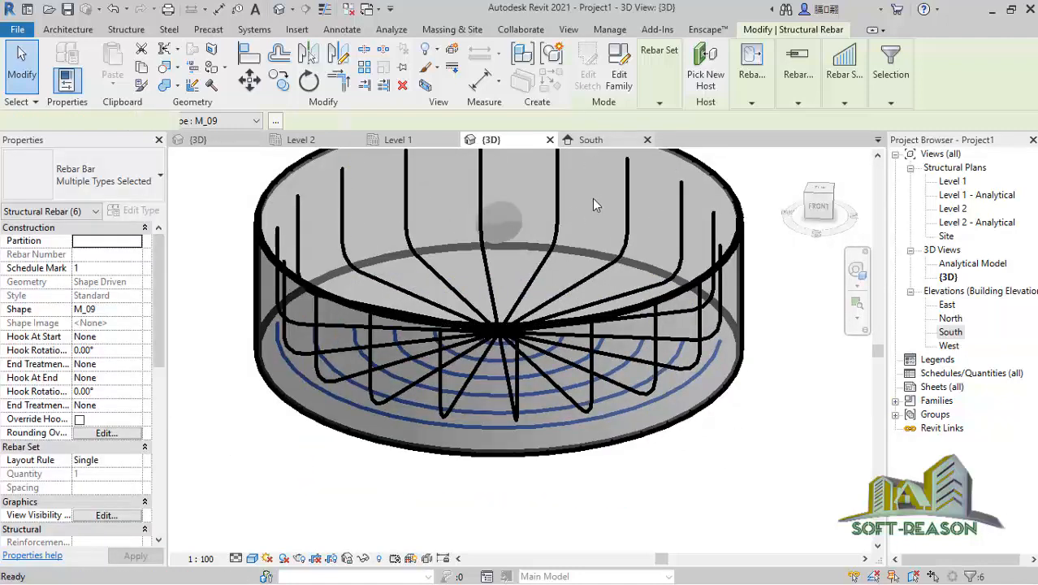
pyautogui.hotkey('ctrl', 'Tab')
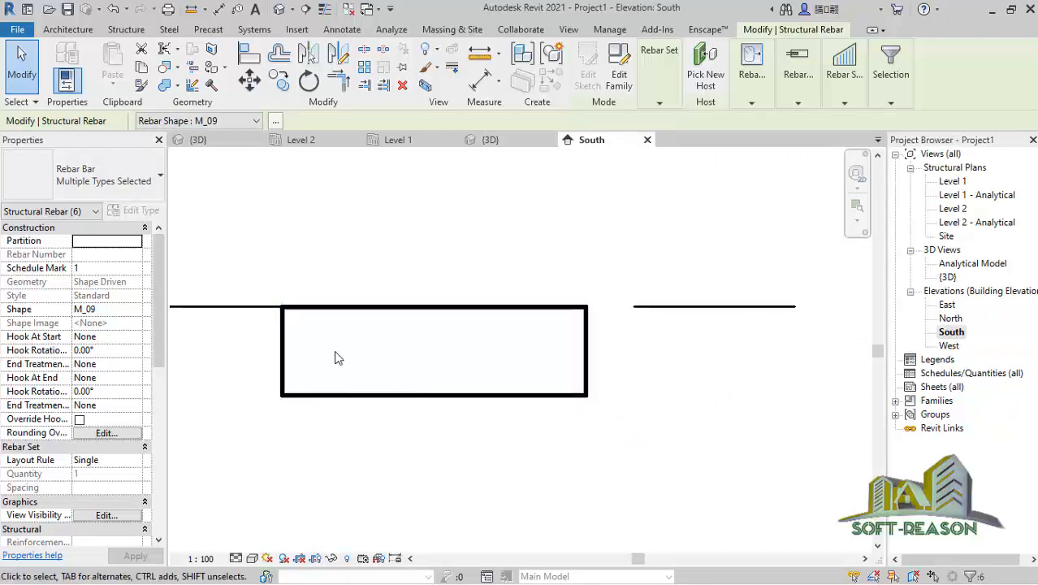
pyautogui.scroll(1, 338, 358)
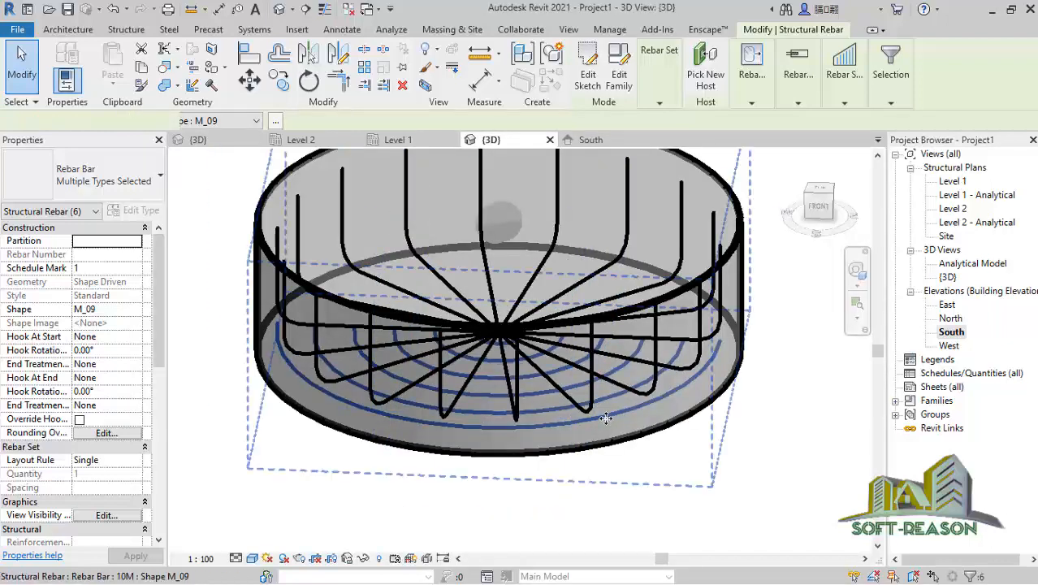
pyautogui.scroll(5, 636, 188)
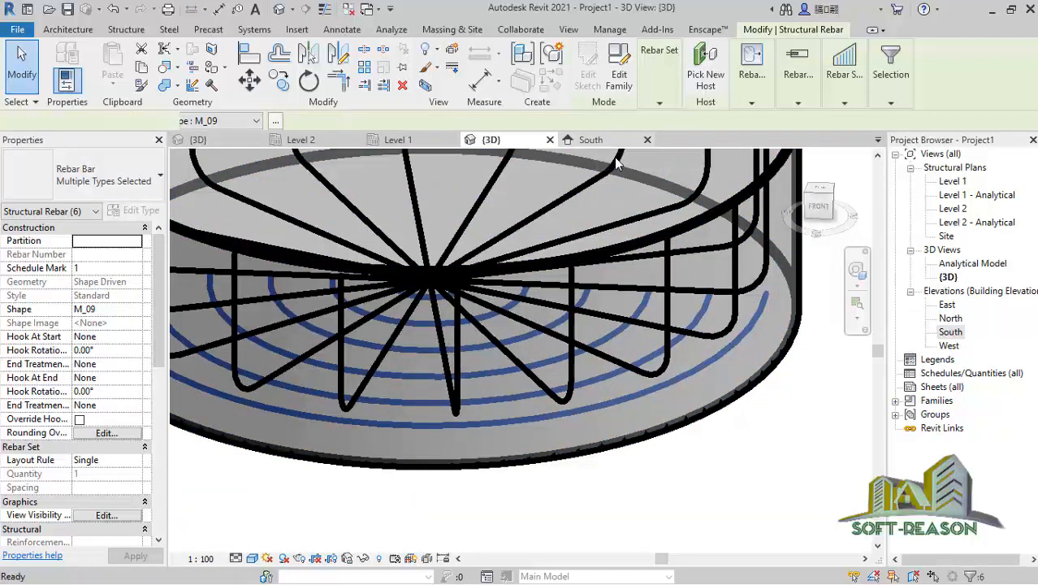
# Step: Try a surface transparency override of 60 on the circular footing in the South elevation and reset it
pyautogui.click(598, 139)
pyautogui.click(668, 412)
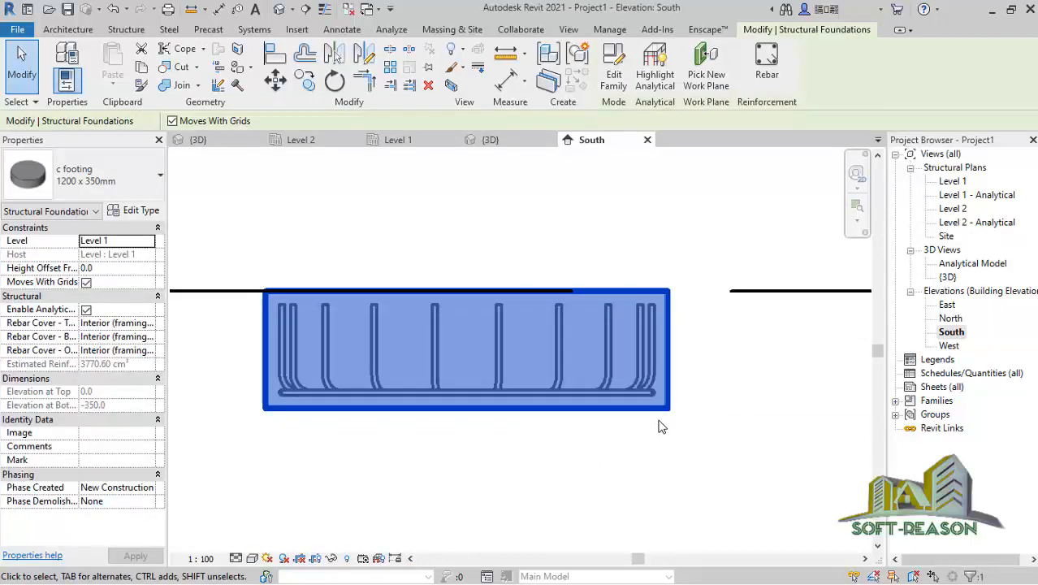
pyautogui.rightClick(652, 413)
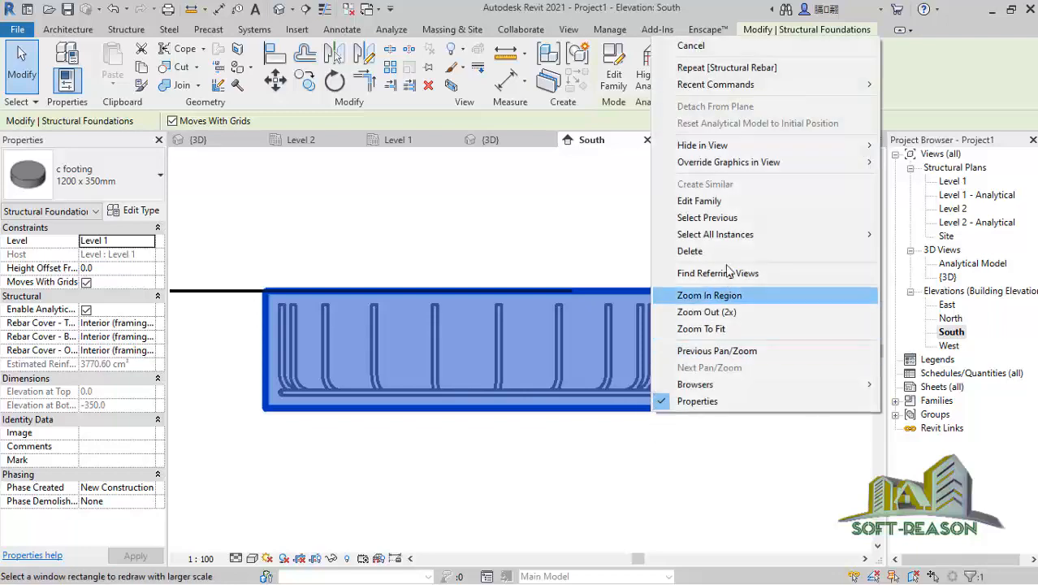
pyautogui.moveTo(755, 168)
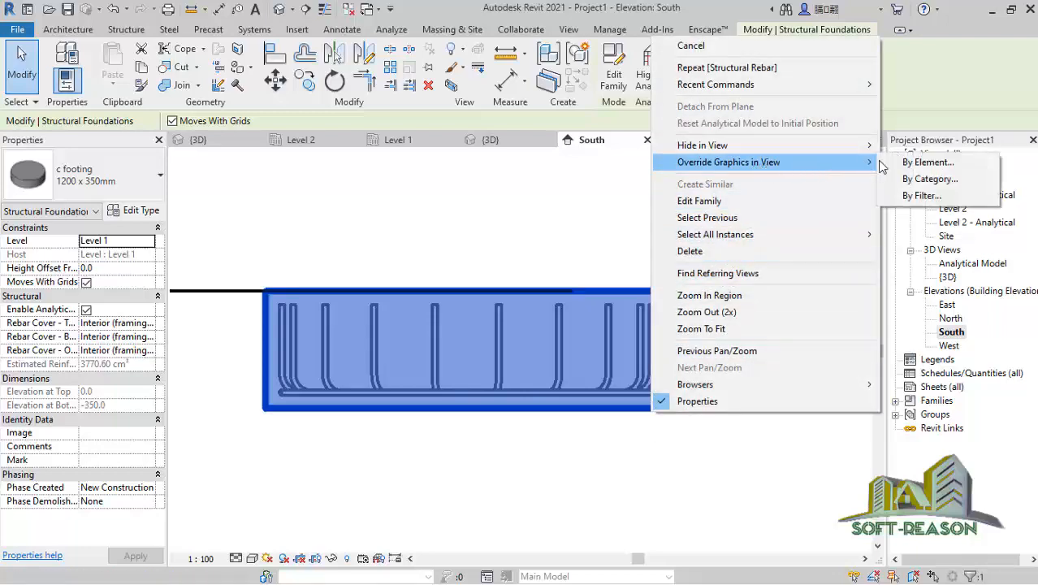
pyautogui.click(926, 162)
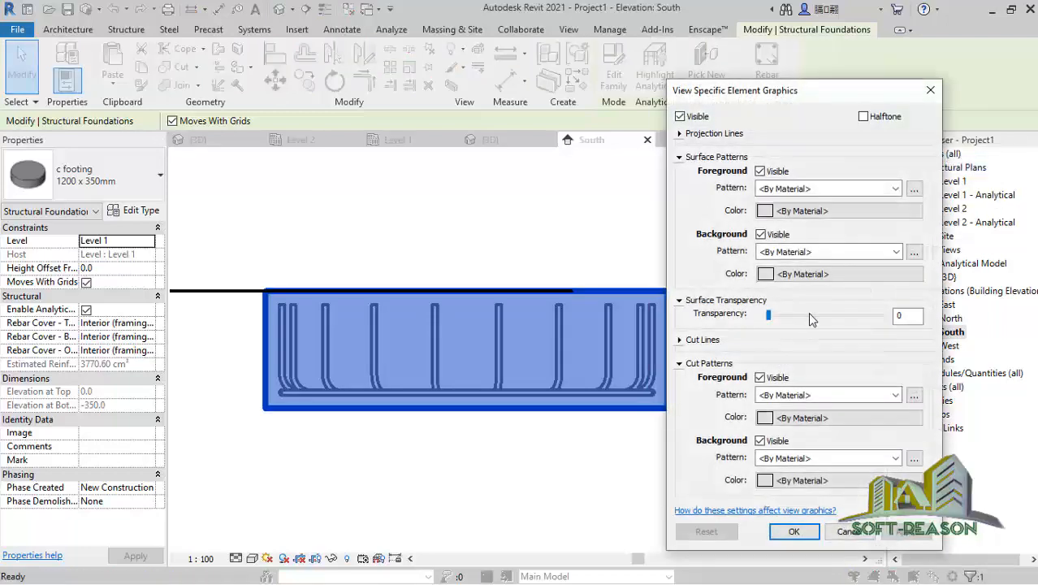
pyautogui.moveTo(810, 314); pyautogui.dragTo(816, 341)
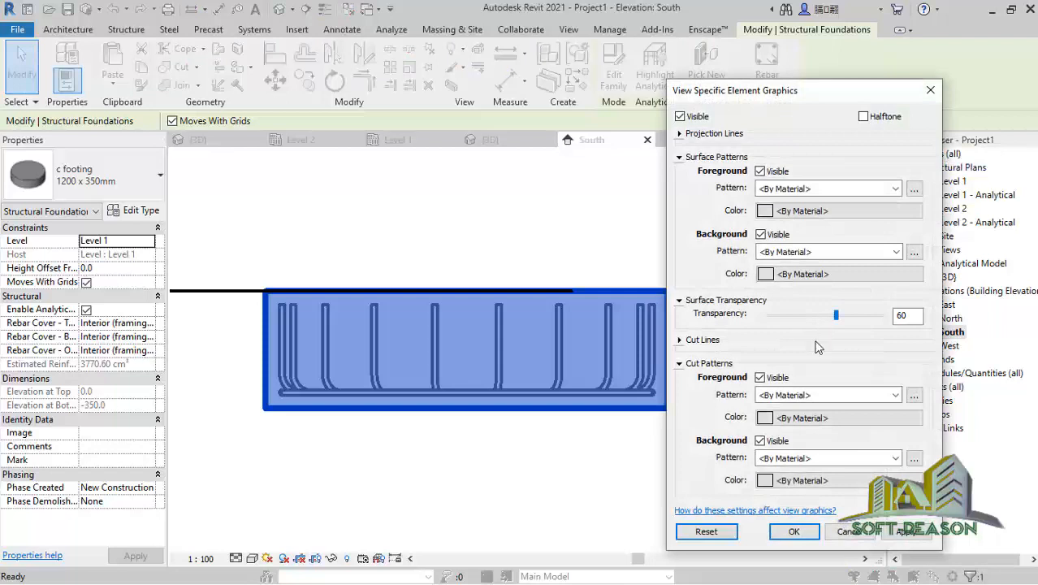
pyautogui.click(902, 534)
pyautogui.click(708, 534)
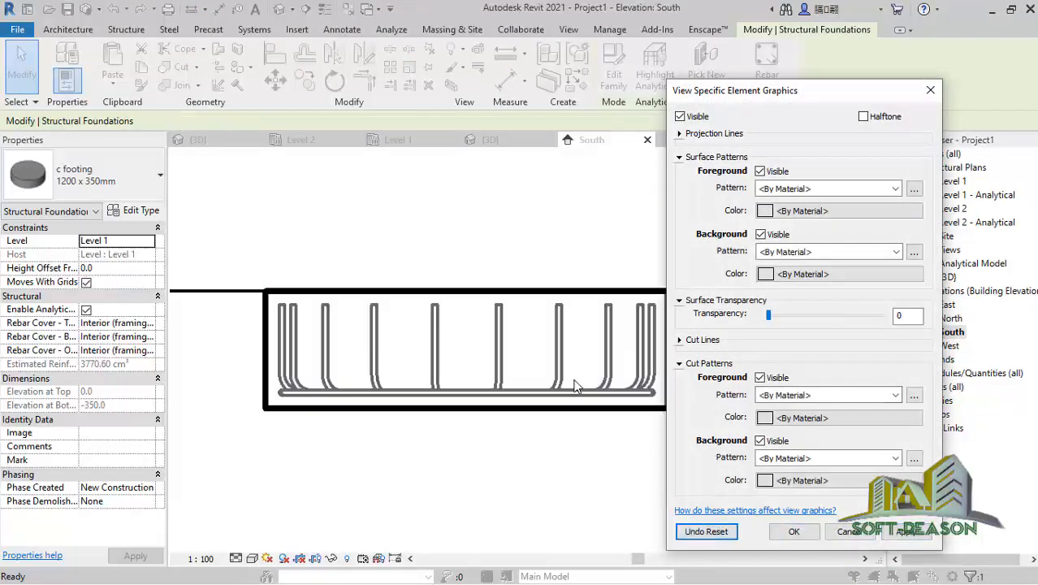
pyautogui.click(794, 537)
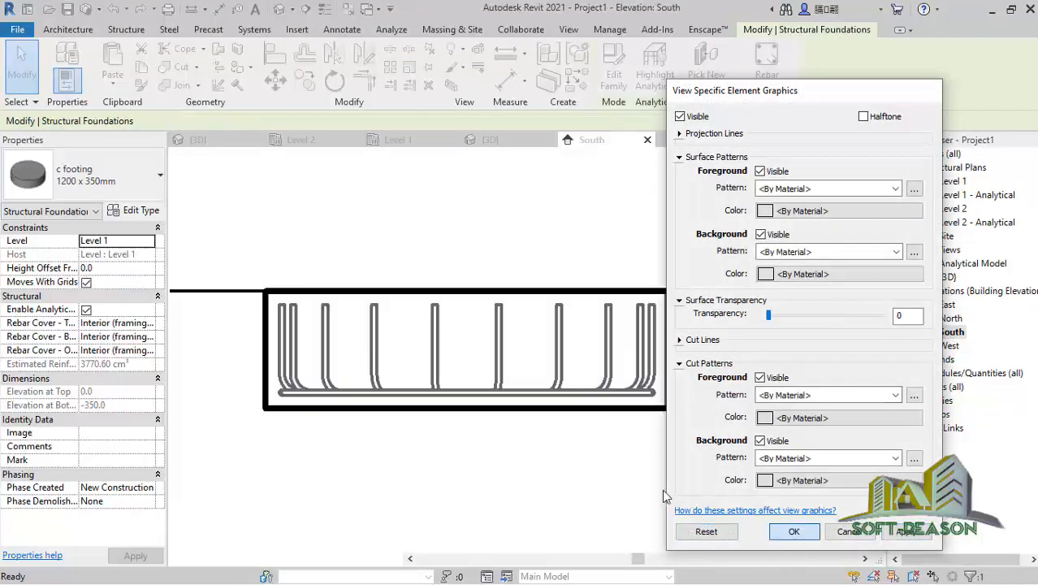
# Step: Set the South elevation's visual style to Wireframe and inspect the bar ends near the footing's lower corner
pyautogui.scroll(5, 610, 391)
pyautogui.scroll(1, 725, 384)
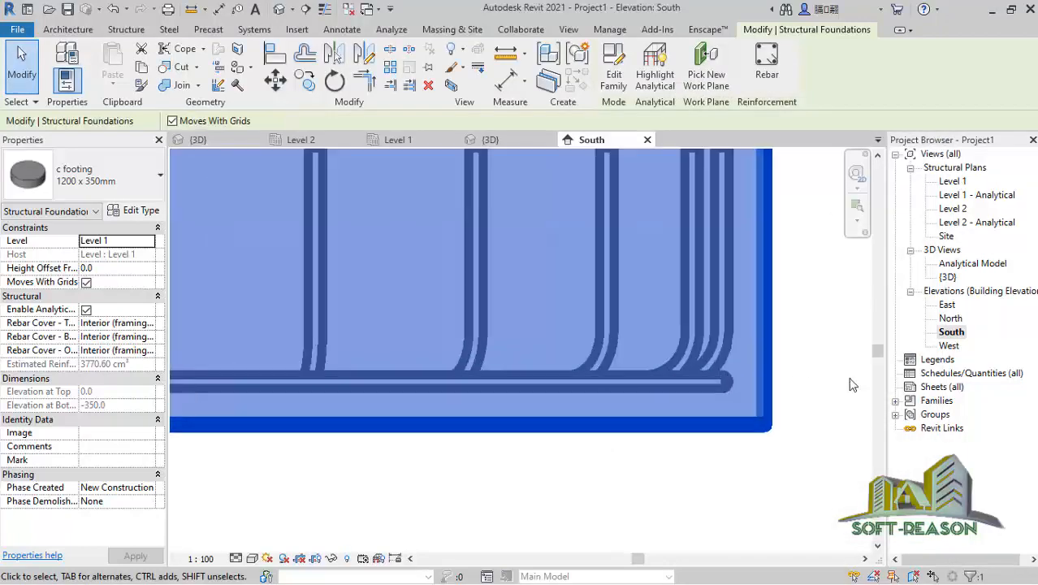
pyautogui.click(640, 458)
pyautogui.scroll(-3, 642, 460)
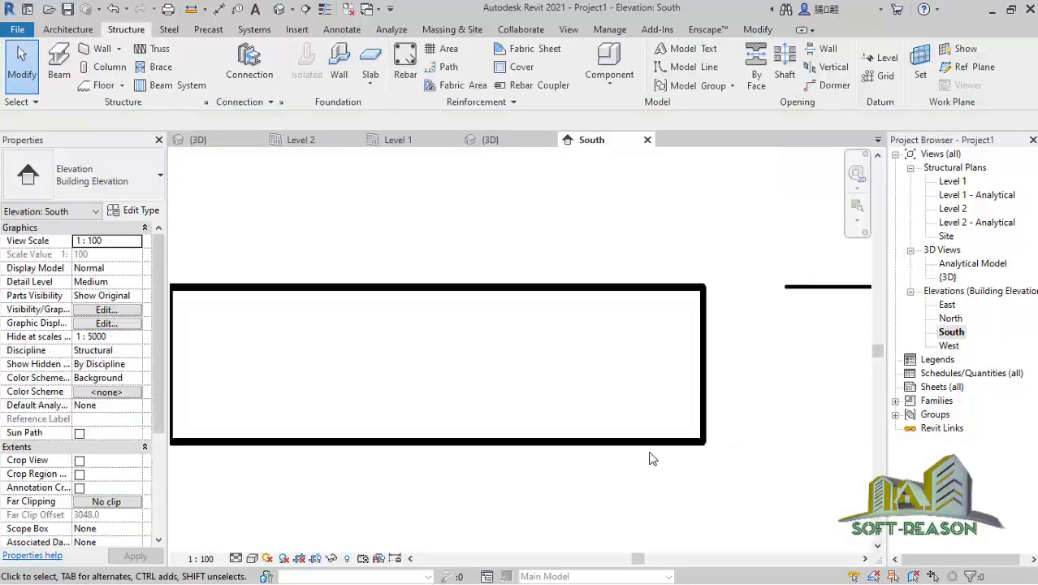
pyautogui.click(252, 559)
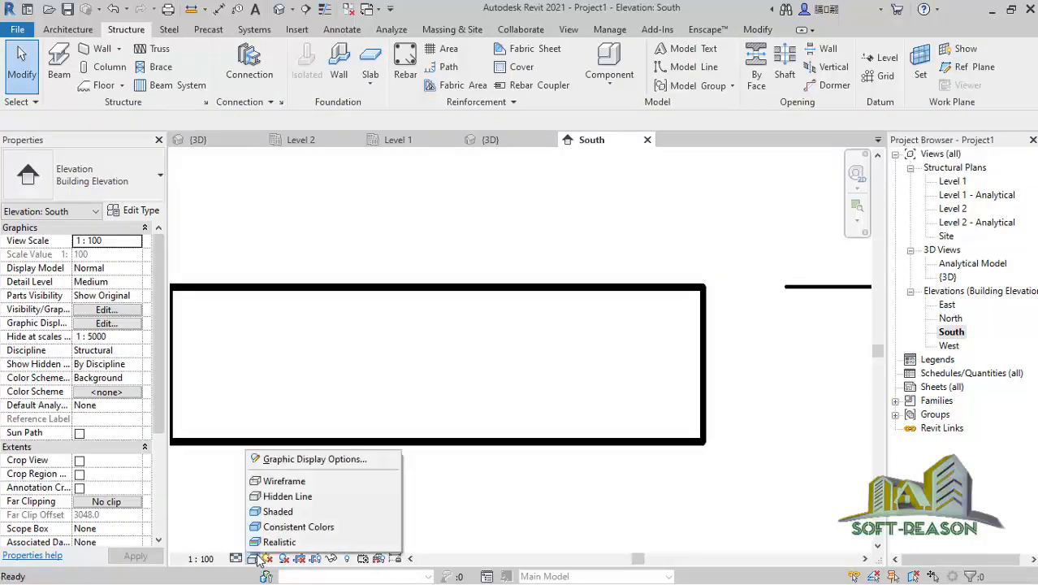
pyautogui.click(292, 485)
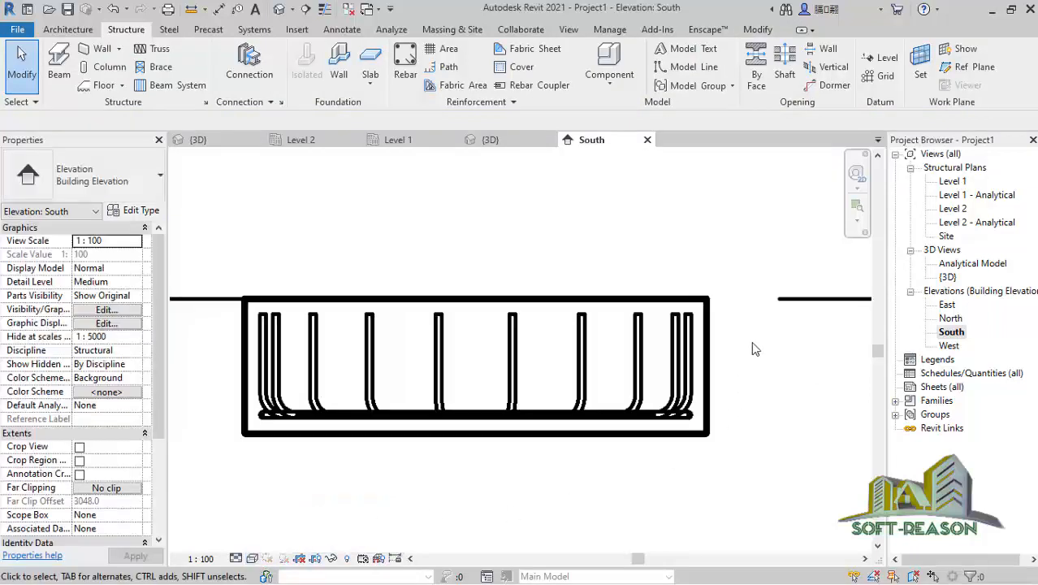
pyautogui.scroll(-1, 751, 342)
pyautogui.scroll(3, 713, 402)
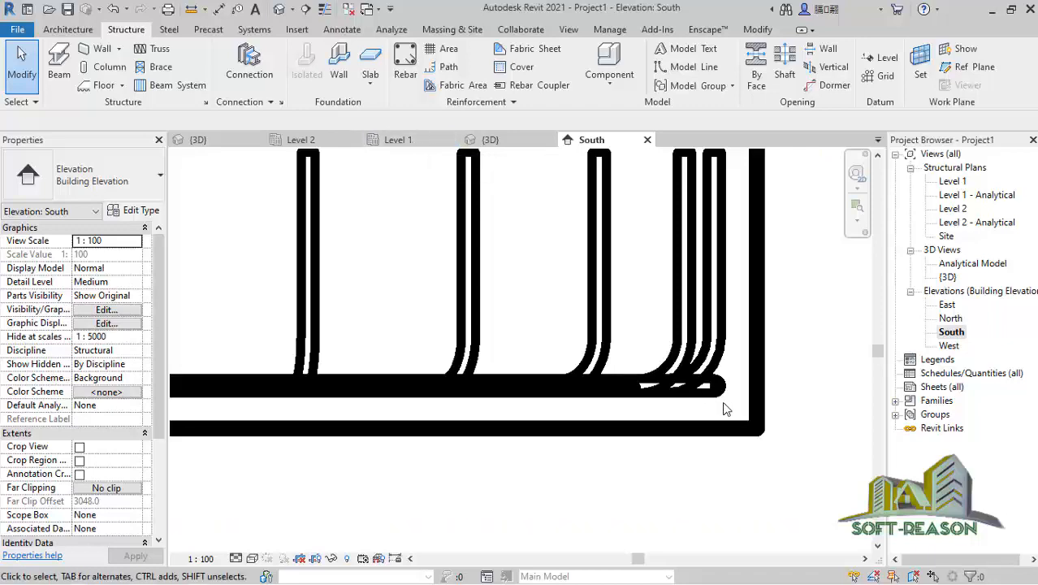
pyautogui.scroll(-2, 481, 262)
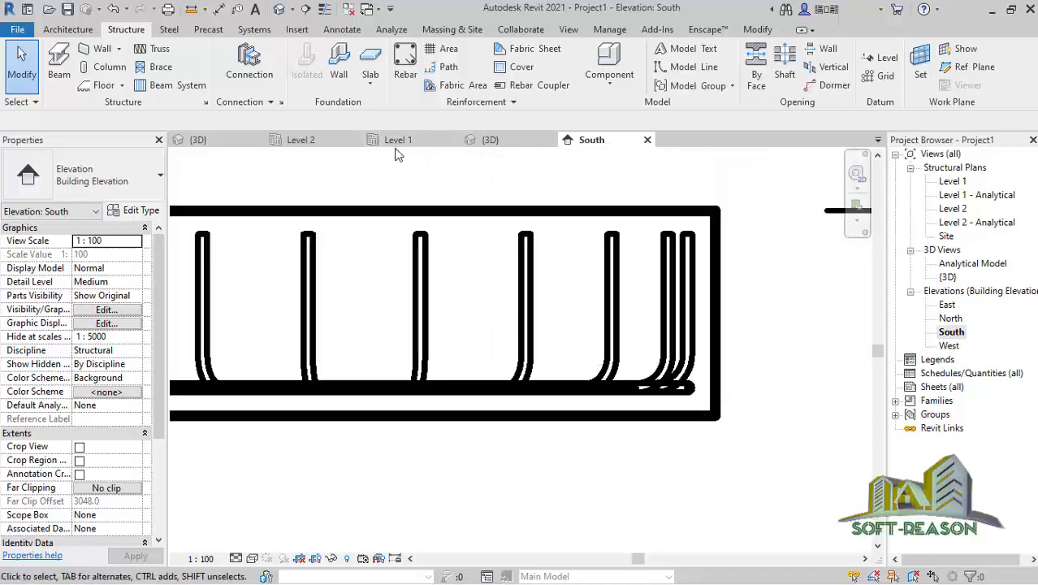
# Step: Change the outermost arc bar in the 3D view to the 10M rebar type
pyautogui.click(490, 140)
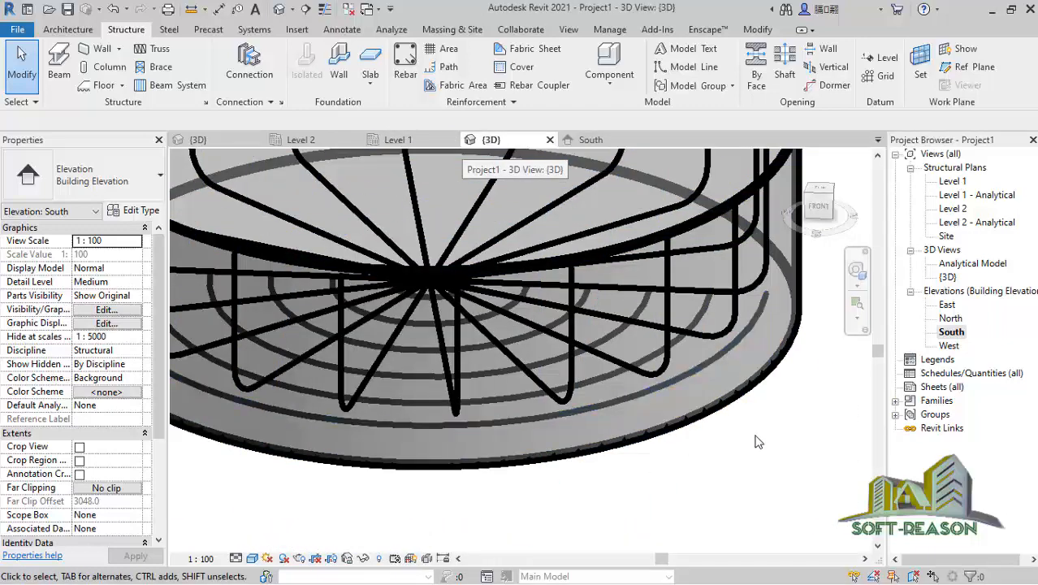
pyautogui.scroll(4, 522, 378)
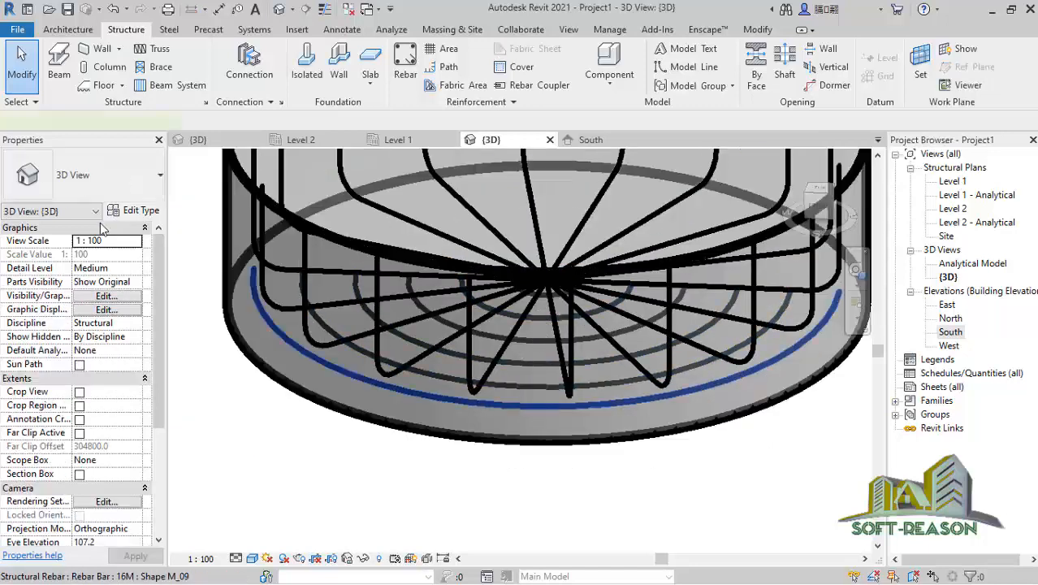
pyautogui.click(116, 190)
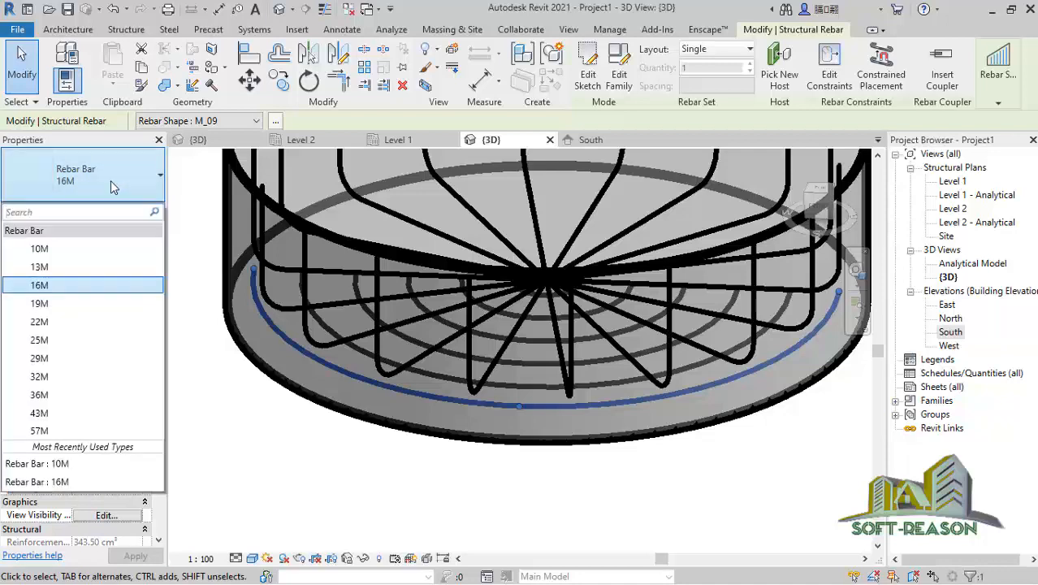
pyautogui.click(39, 249)
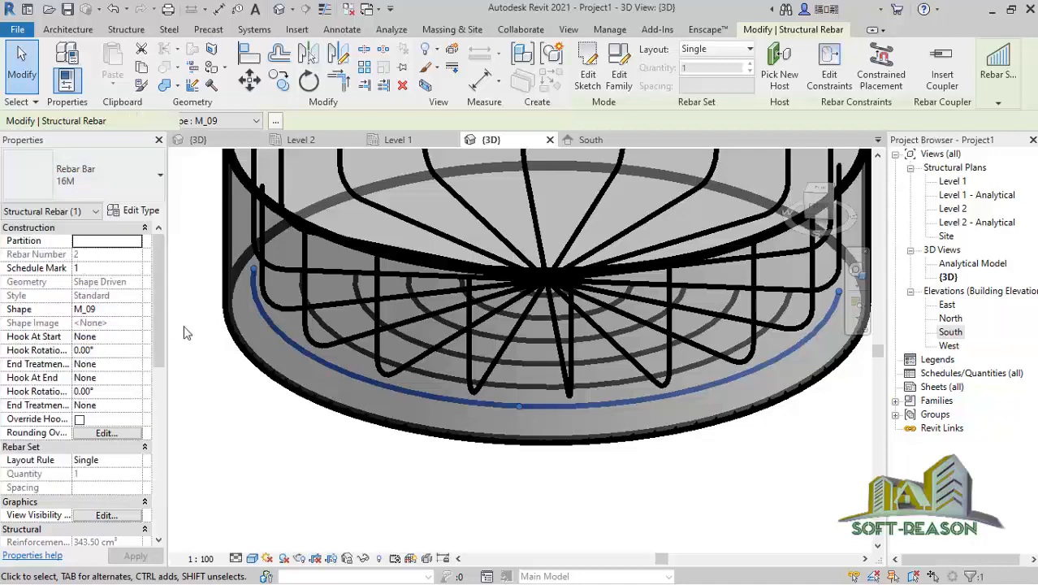
# Step: Select all 10M rebar instances visible in the 3D view and check their level in the South elevation
pyautogui.rightClick(565, 407)
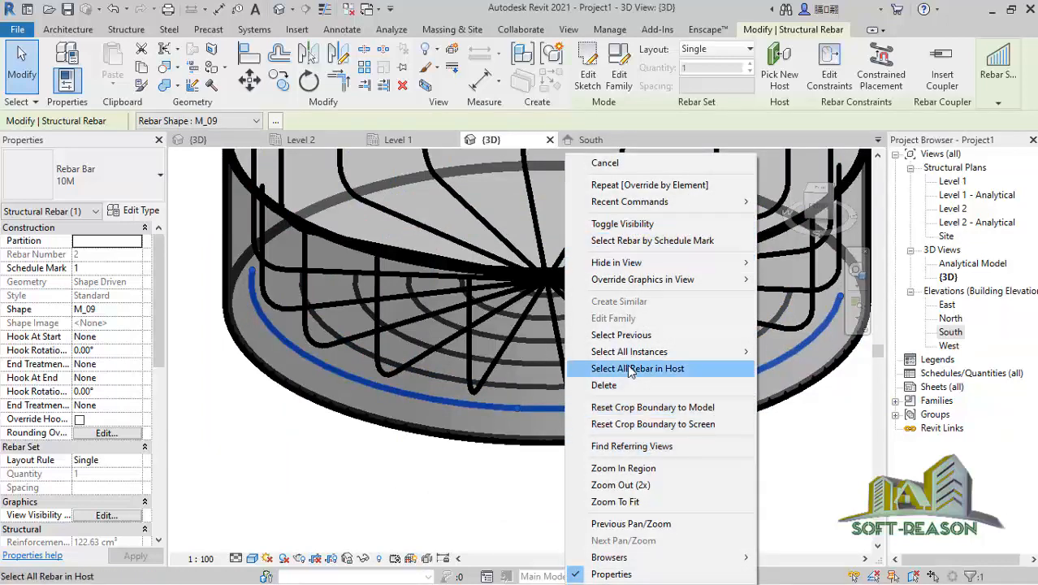
pyautogui.moveTo(730, 355)
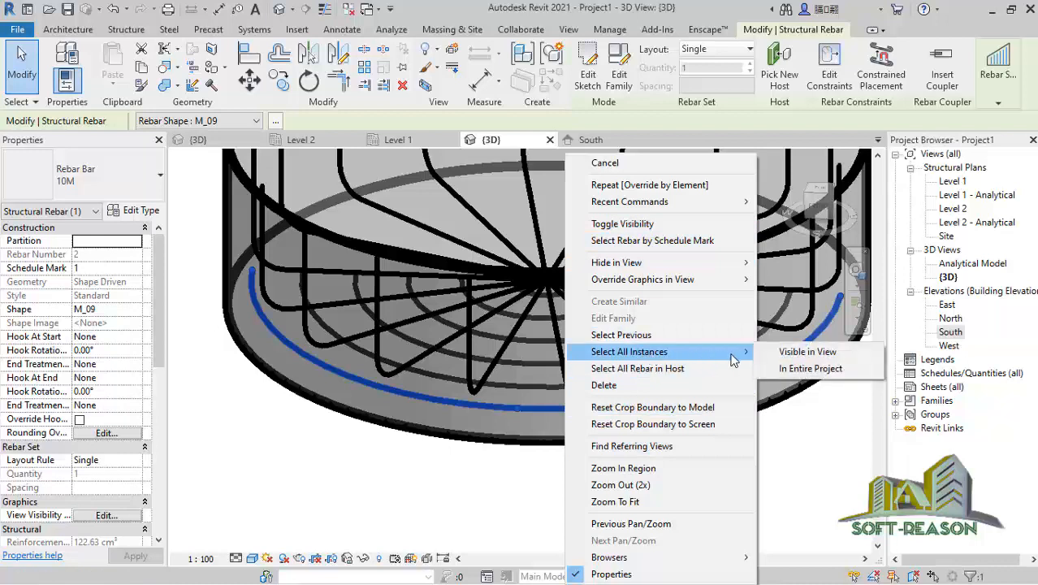
pyautogui.click(814, 357)
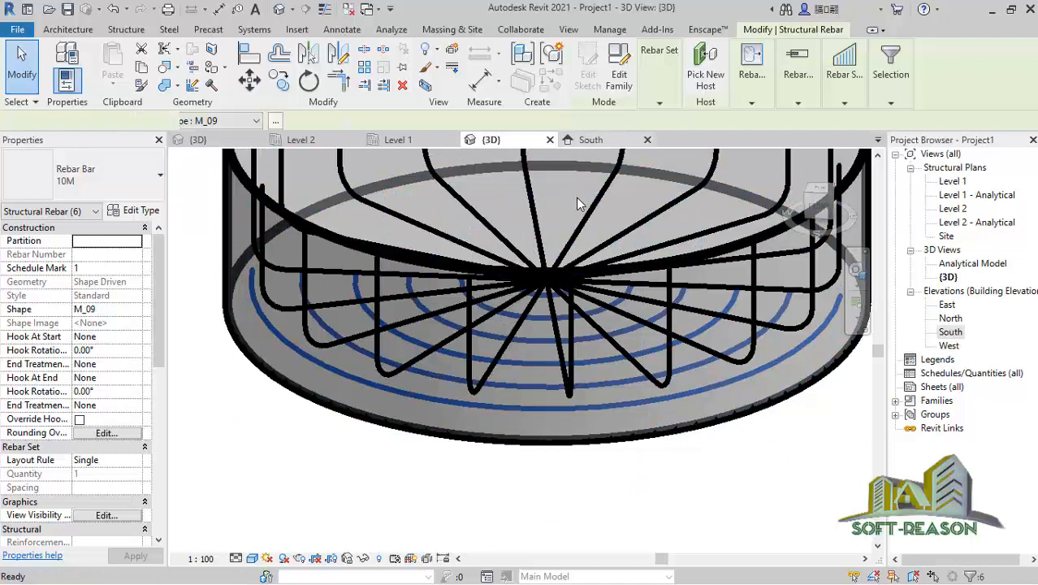
pyautogui.hotkey('ctrl', 'Tab')
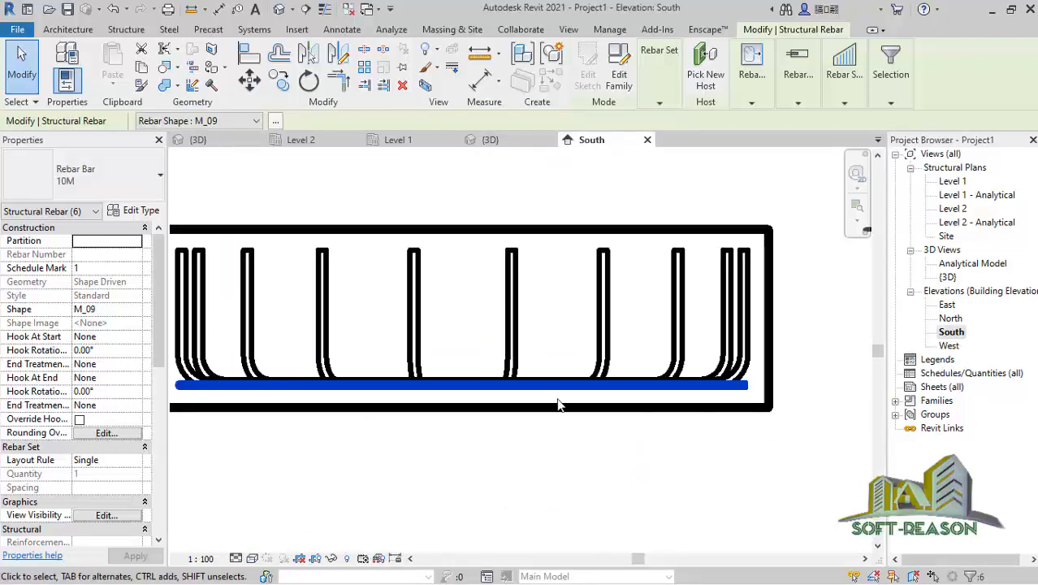
pyautogui.scroll(-2, 680, 425)
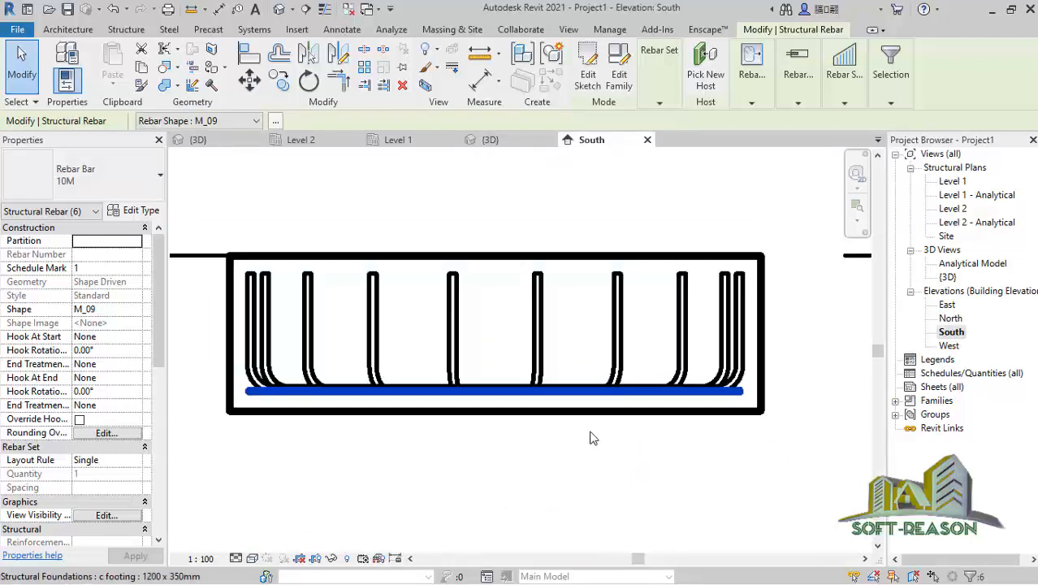
pyautogui.scroll(1, 700, 414)
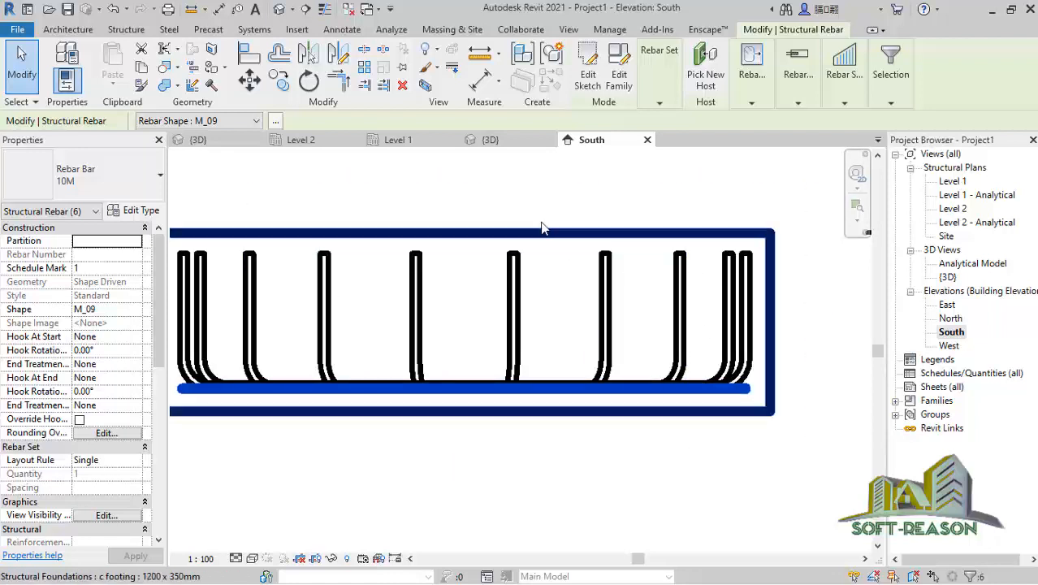
# Step: Clear the selection, inspect the bar ends at the footing's lower corner in the South elevation, and return to the 3D view
pyautogui.press('Escape')
pyautogui.scroll(2, 747, 390)
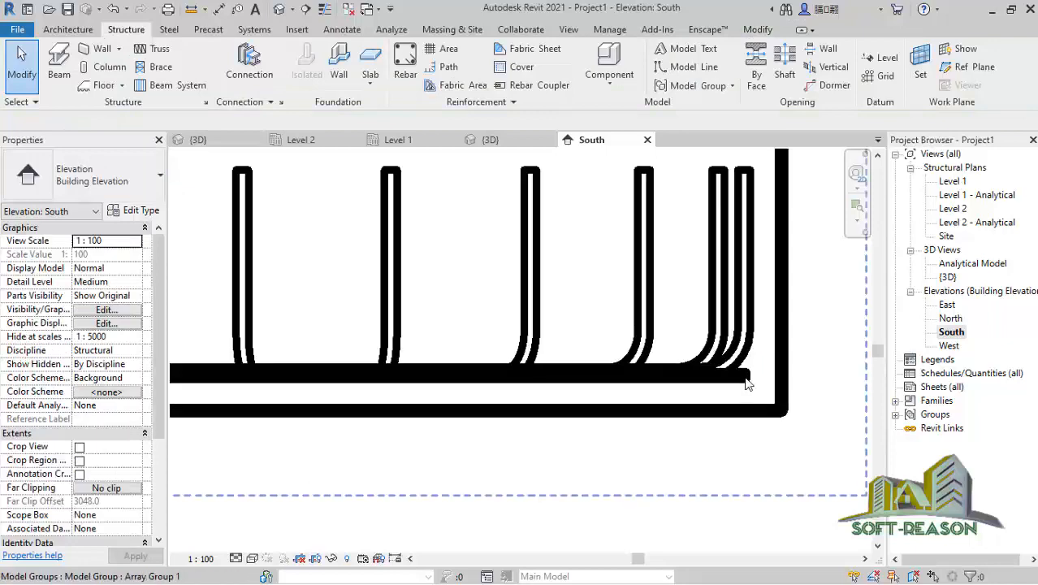
pyautogui.click(748, 382)
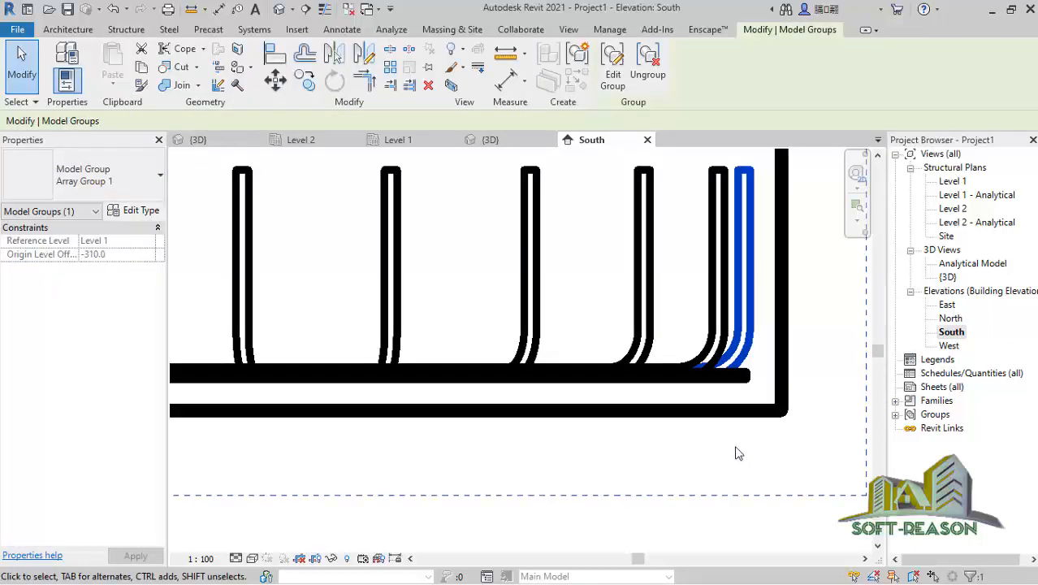
pyautogui.click(737, 450)
pyautogui.click(490, 140)
pyautogui.scroll(2, 729, 378)
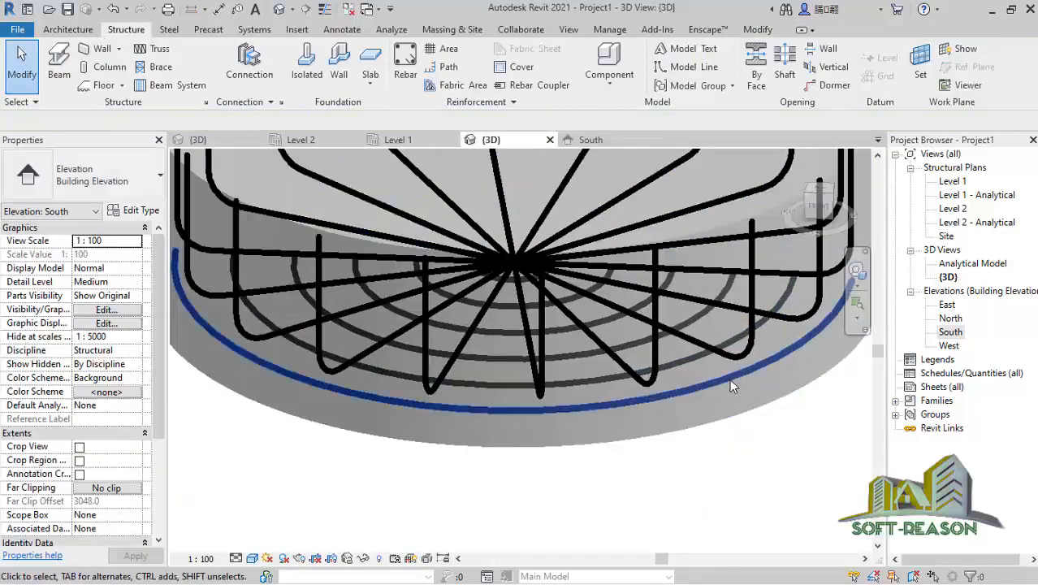
# Step: Raise the outermost 10M arc bar in the South elevation so it sits above the bottom bends of the radial bars
pyautogui.scroll(-1, 366, 463)
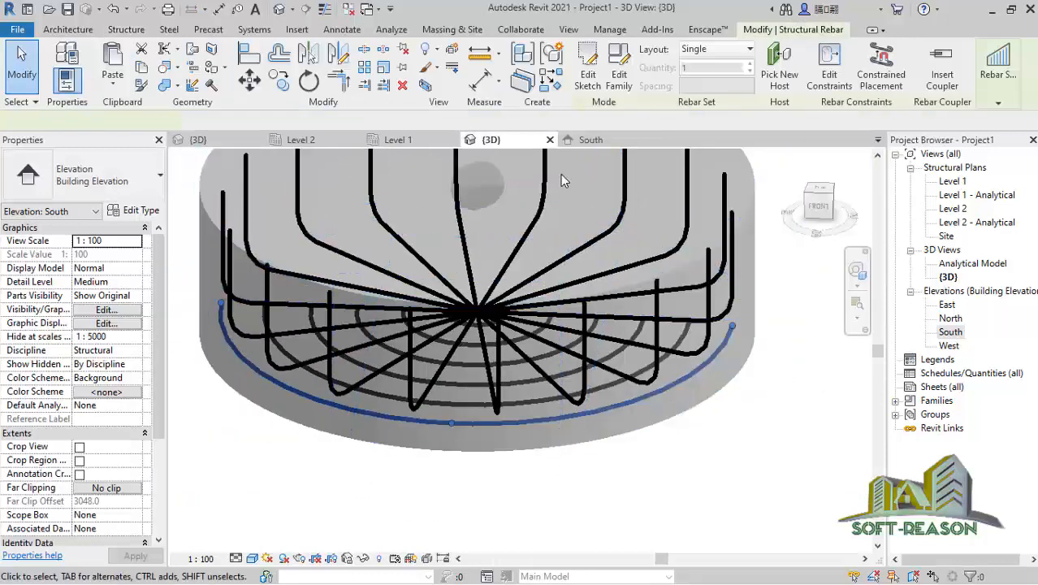
pyautogui.click(591, 140)
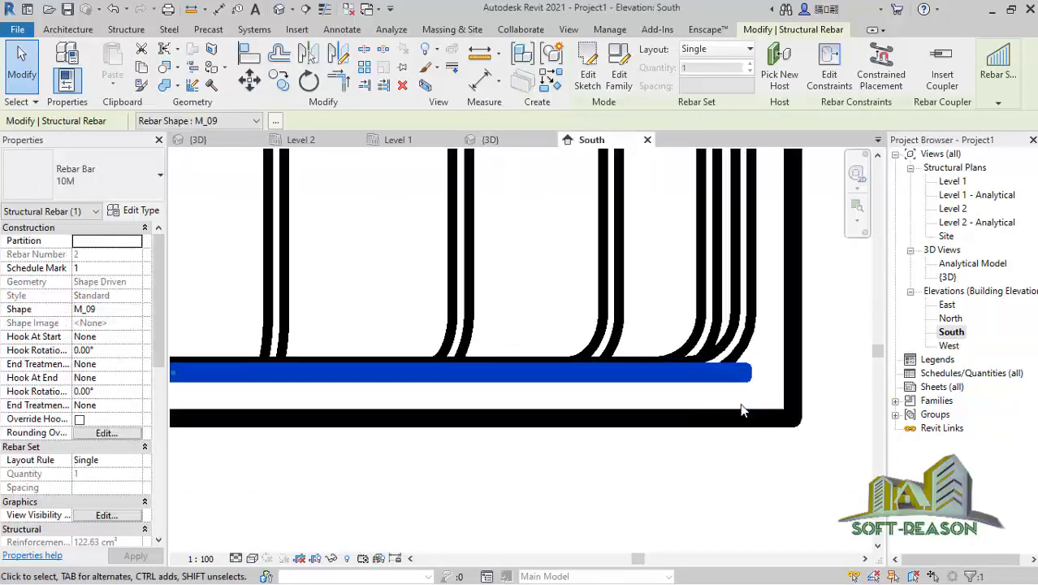
pyautogui.press('Up')
pyautogui.press('Up')
pyautogui.press('Up')
pyautogui.press('Up')
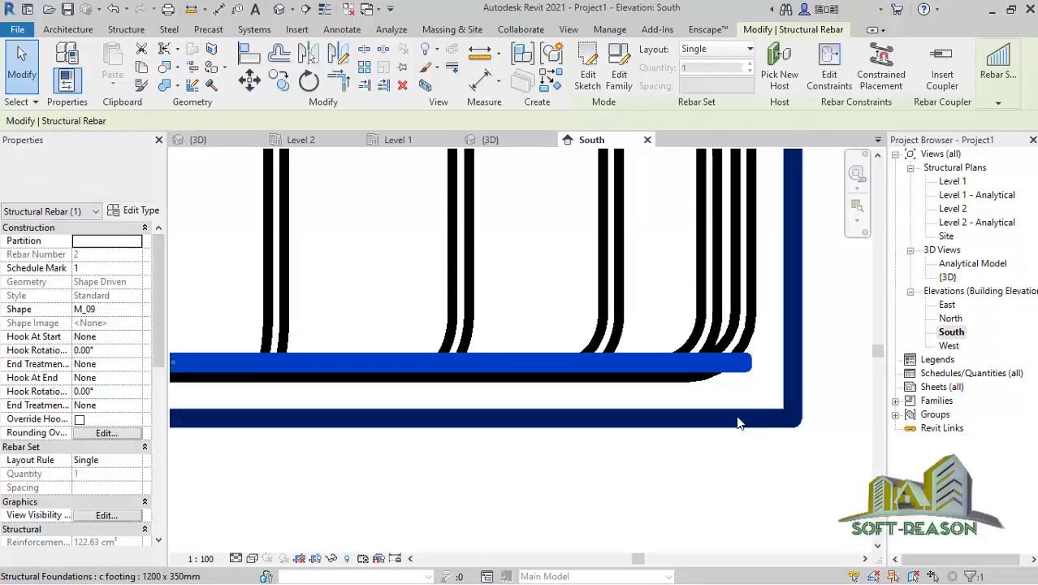
pyautogui.press('Up')
pyautogui.press('Up')
pyautogui.press('Up')
pyautogui.press('Up')
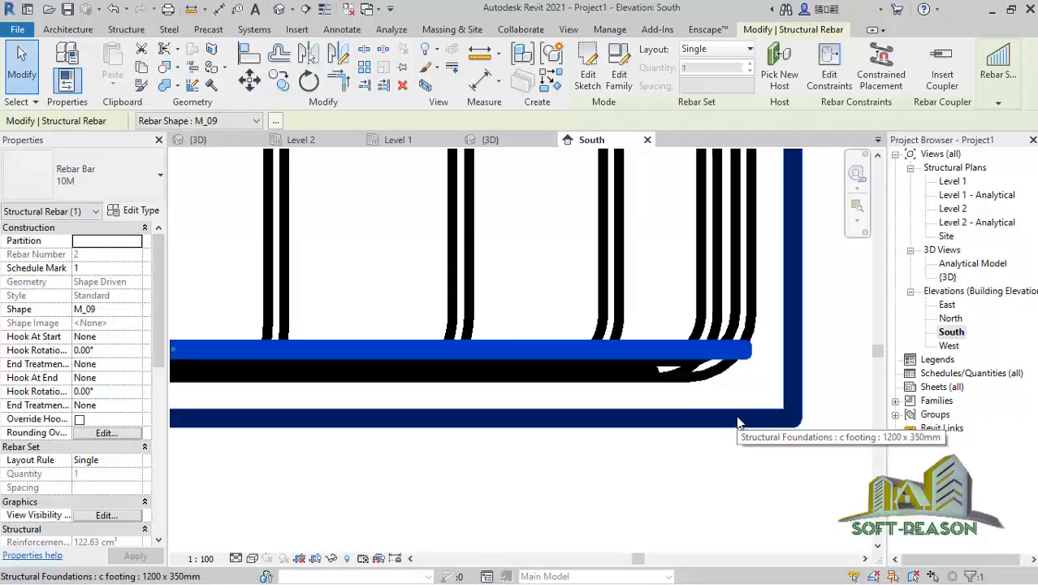
pyautogui.press('Up')
pyautogui.press('Up')
pyautogui.press('Up')
pyautogui.press('Up')
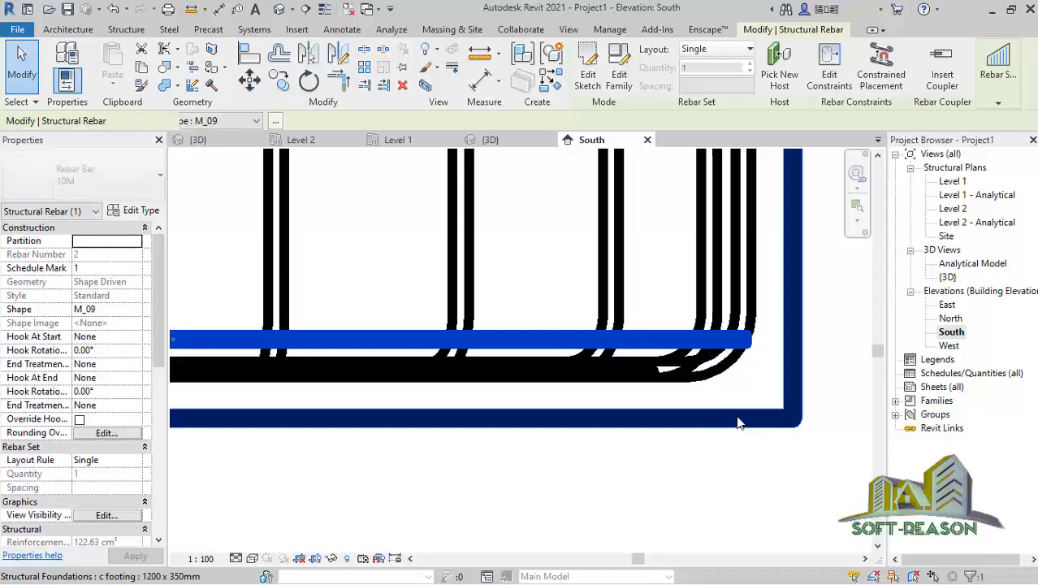
pyautogui.press('Up')
pyautogui.press('Up')
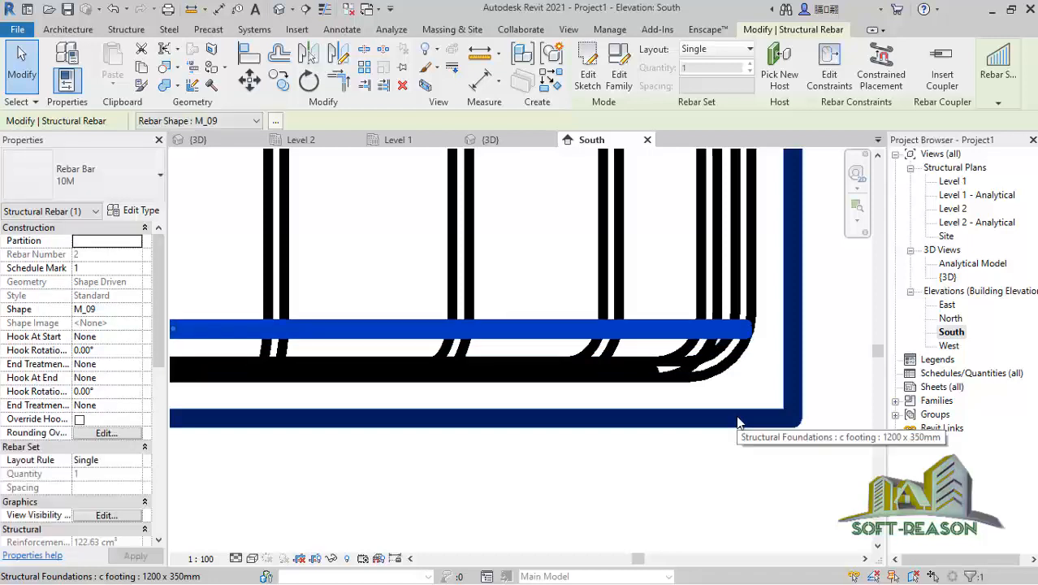
pyautogui.press('Up')
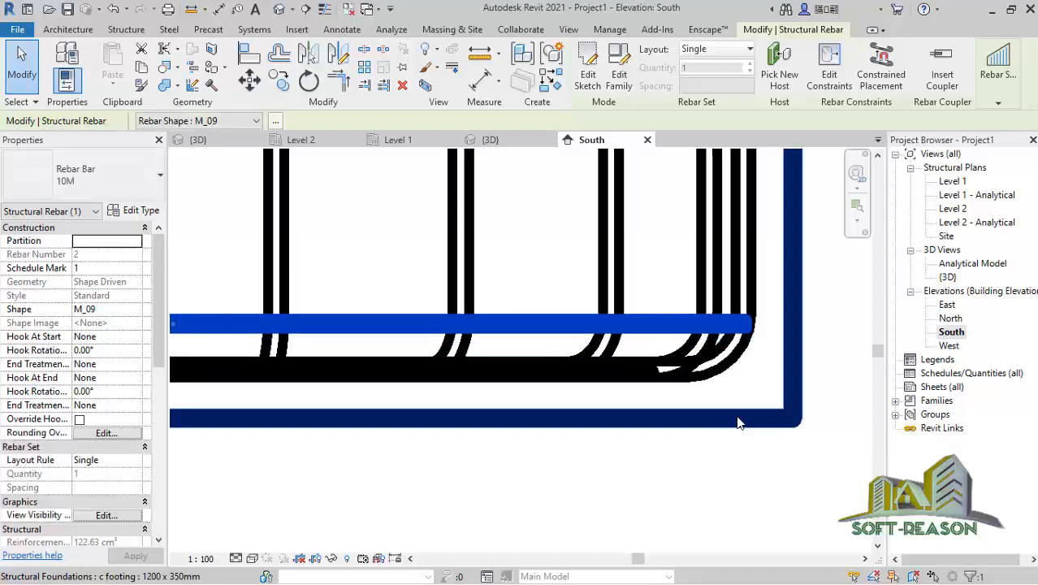
pyautogui.press('Up')
pyautogui.scroll(-3, 755, 415)
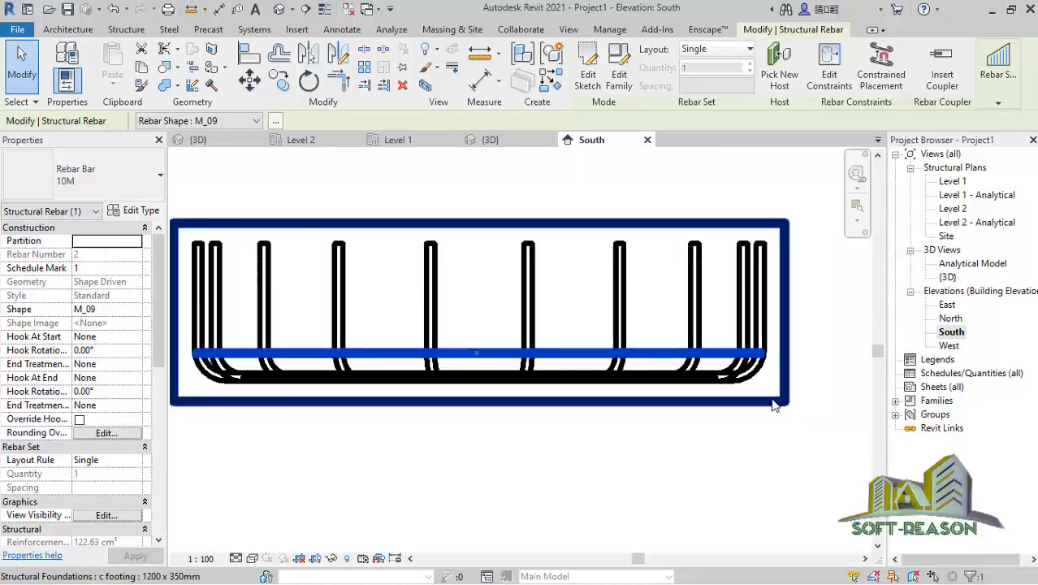
pyautogui.scroll(4, 382, 394)
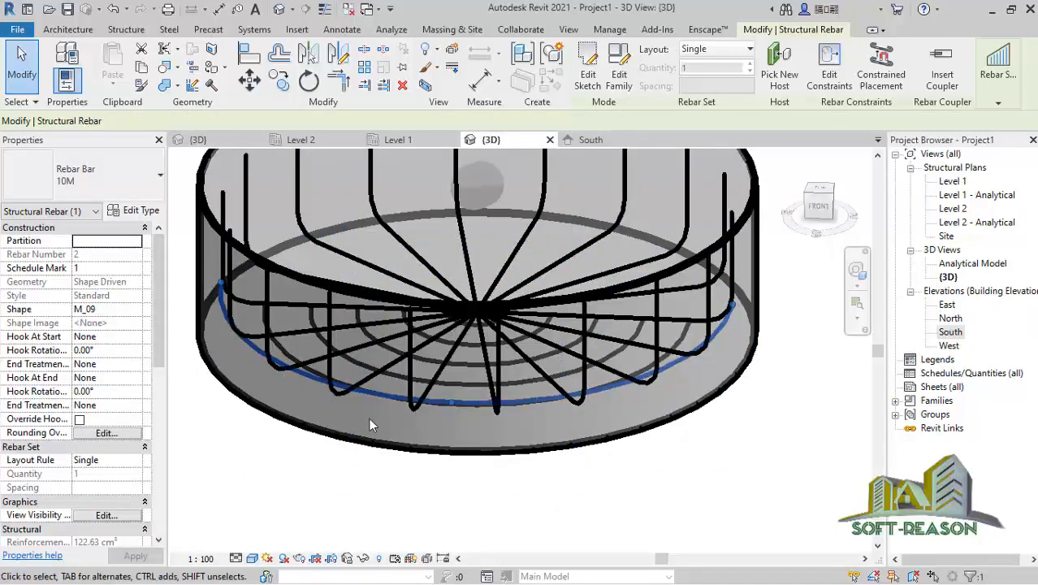
# Step: Select all 10M rebar instances visible in the Level 1 plan and mirror them about the horizontal reference plane through the footing's centre
pyautogui.scroll(-3, 369, 417)
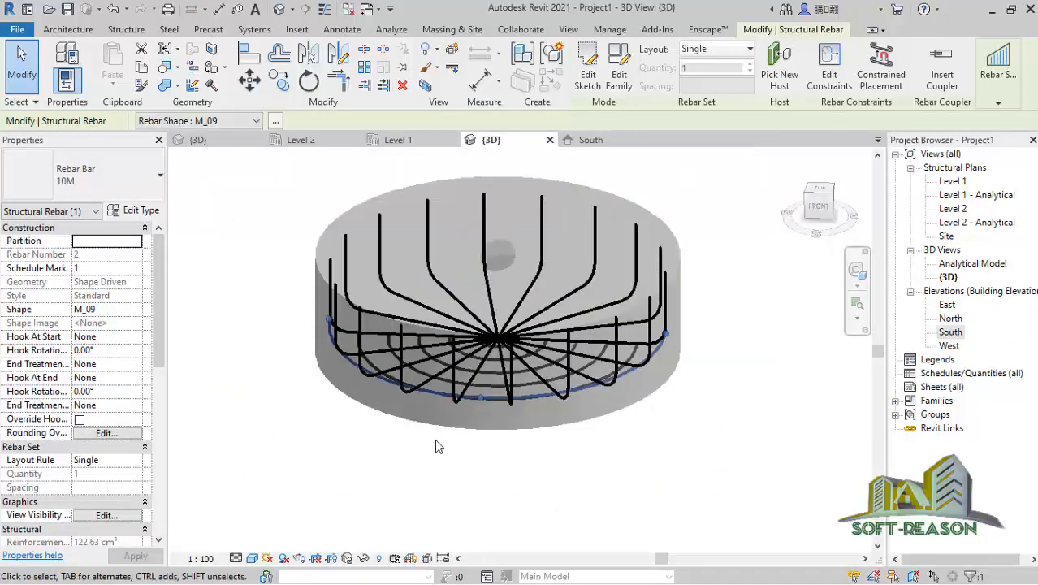
pyautogui.scroll(-1, 546, 485)
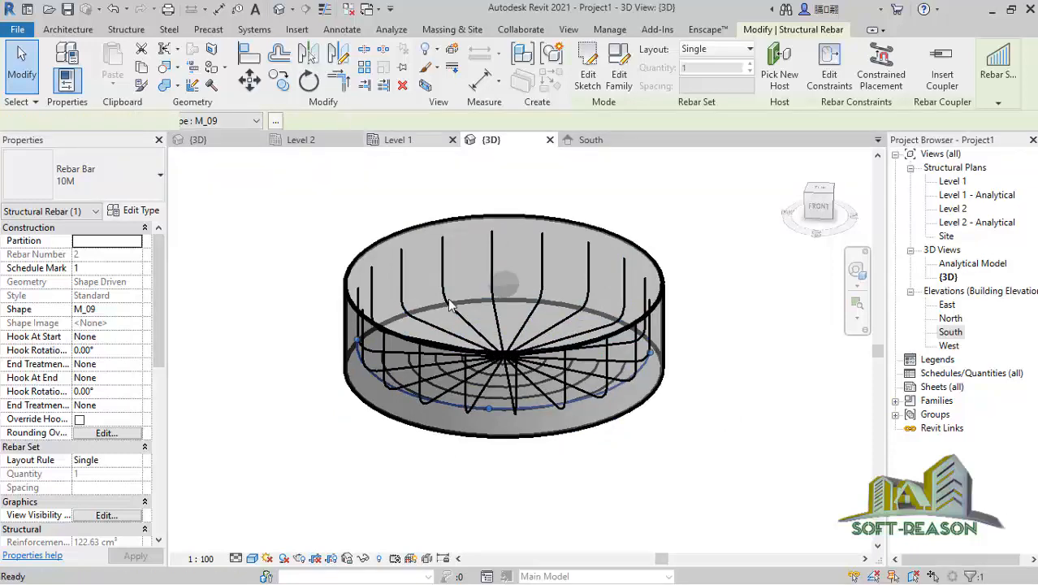
pyautogui.click(398, 140)
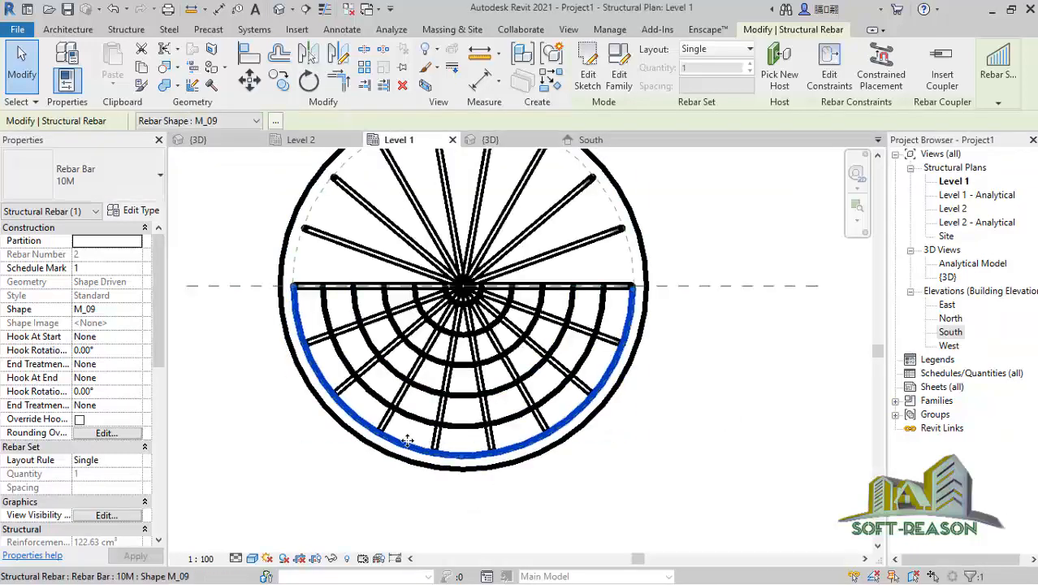
pyautogui.rightClick(374, 433)
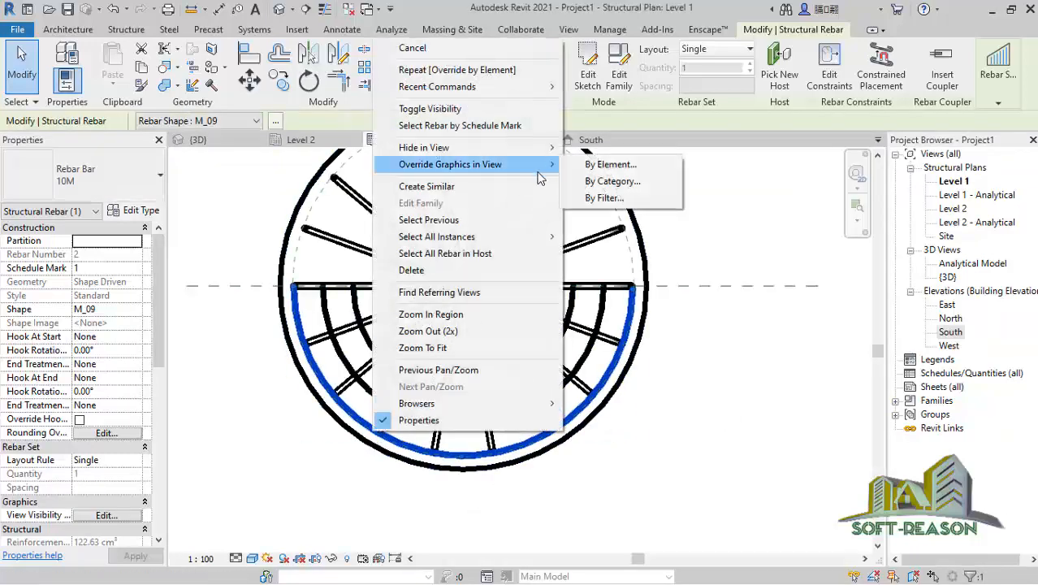
pyautogui.moveTo(414, 243)
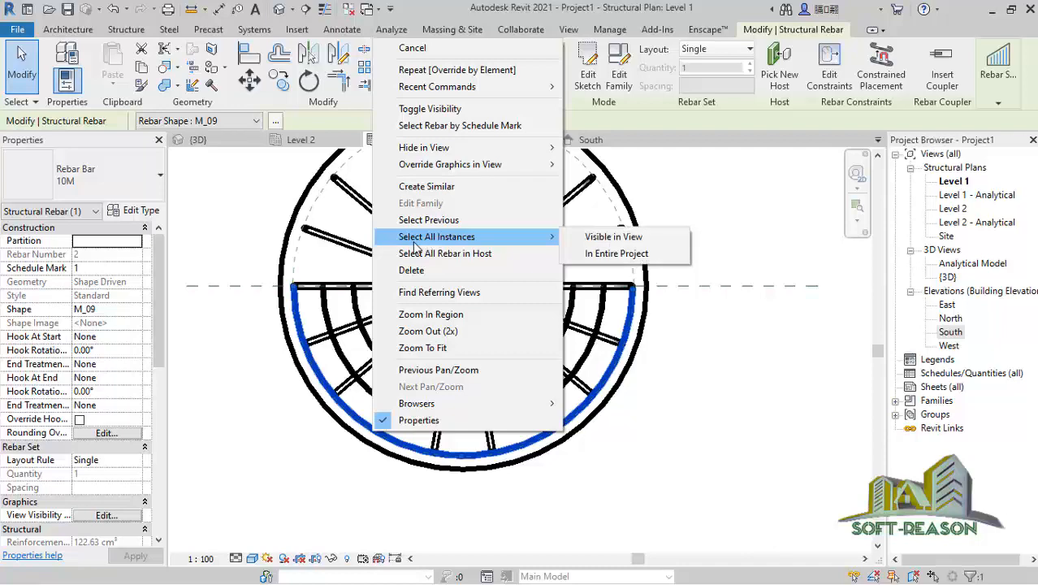
pyautogui.click(613, 239)
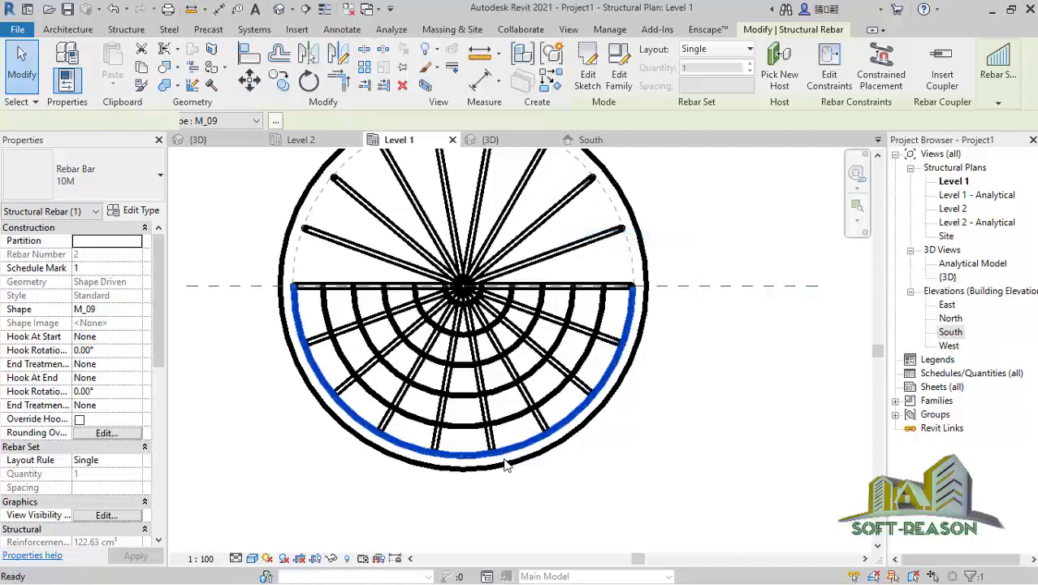
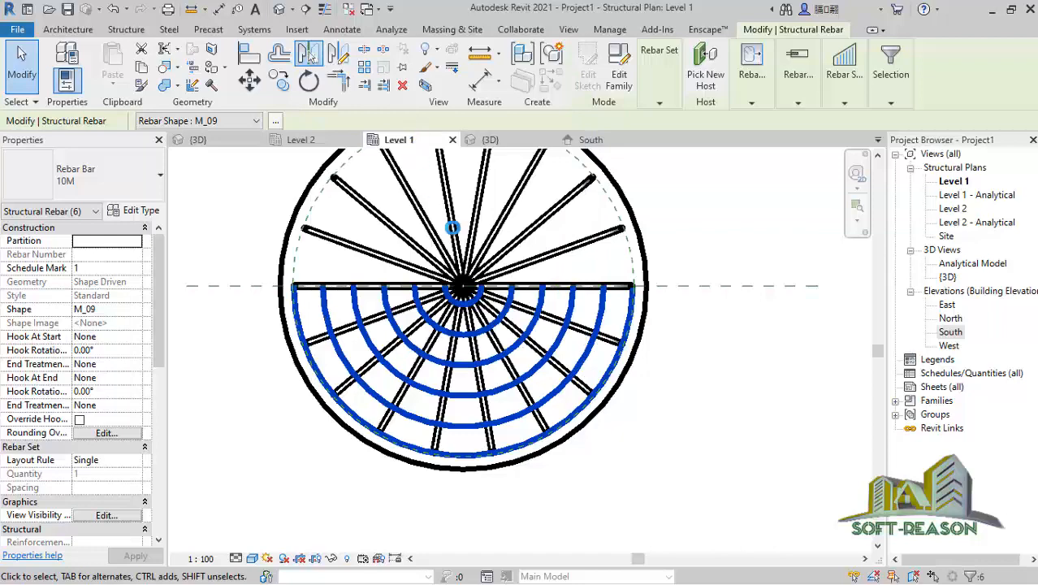
pyautogui.click(310, 54)
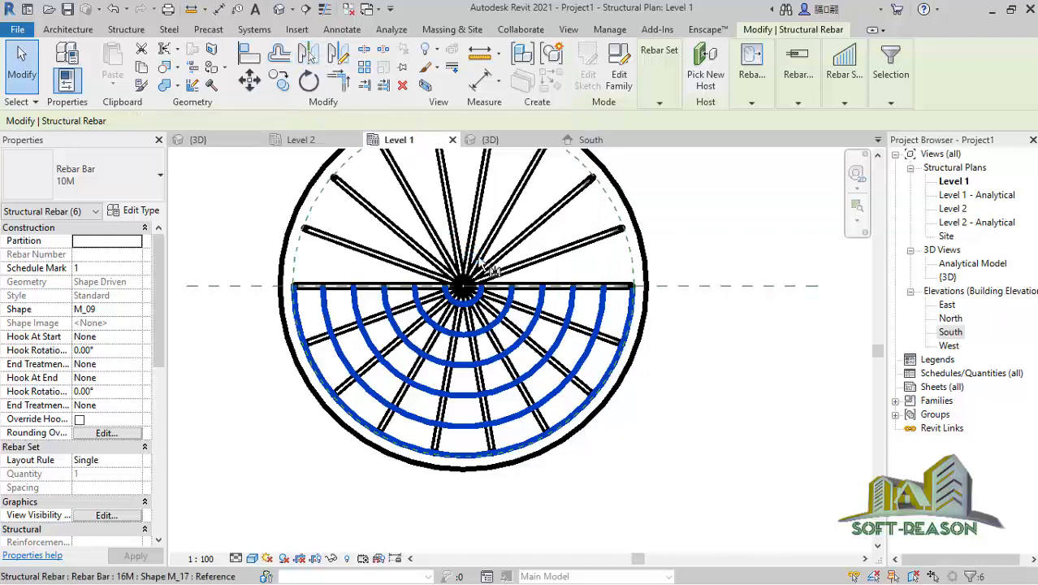
pyautogui.click(751, 287)
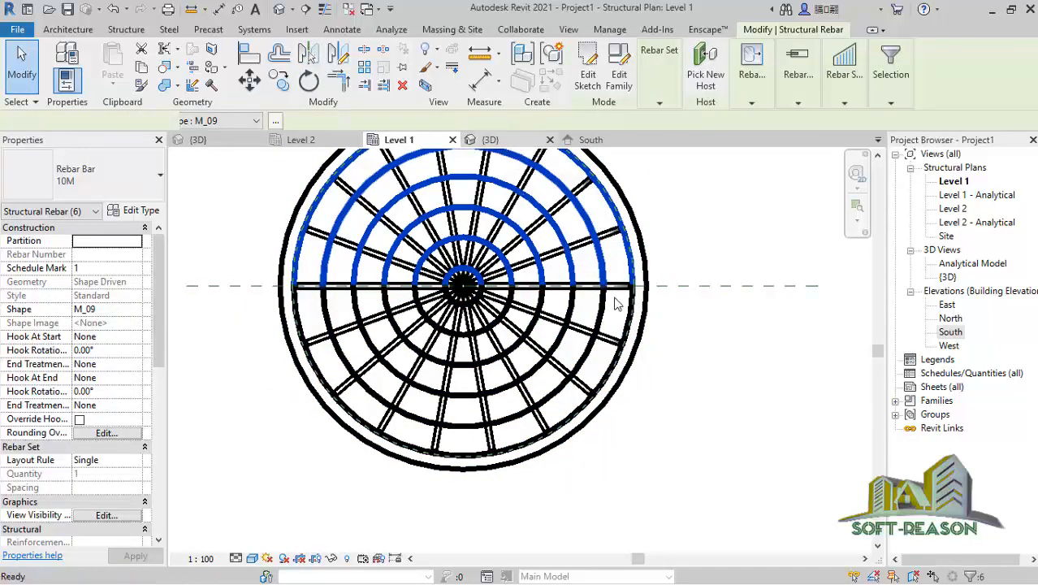
# Step: Check the mirrored arc bars in the 3D view and clear the selection
pyautogui.hotkey('ctrl', 'Tab')
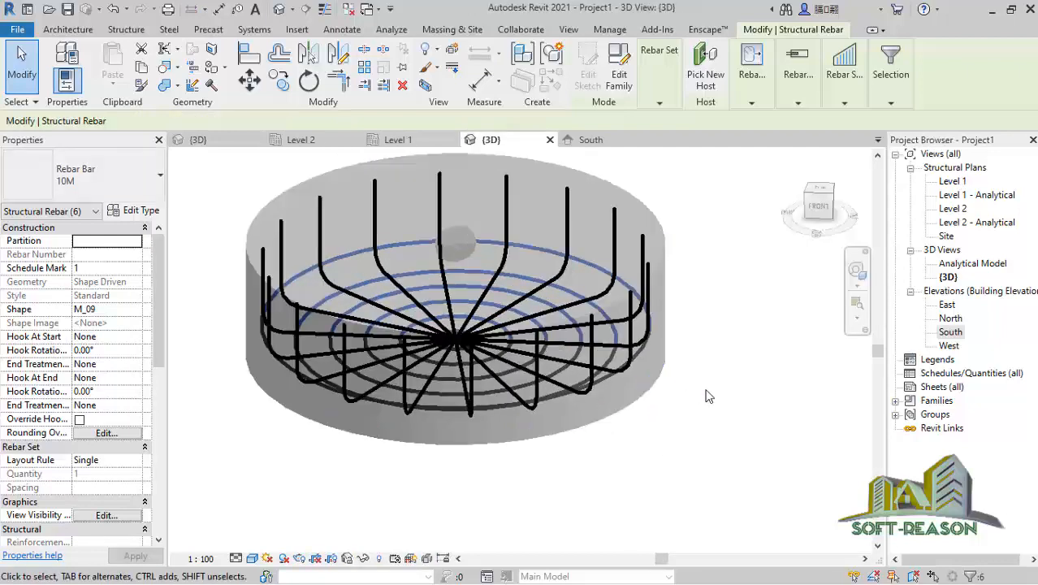
pyautogui.click(731, 368)
pyautogui.scroll(2, 663, 400)
pyautogui.scroll(-3, 649, 412)
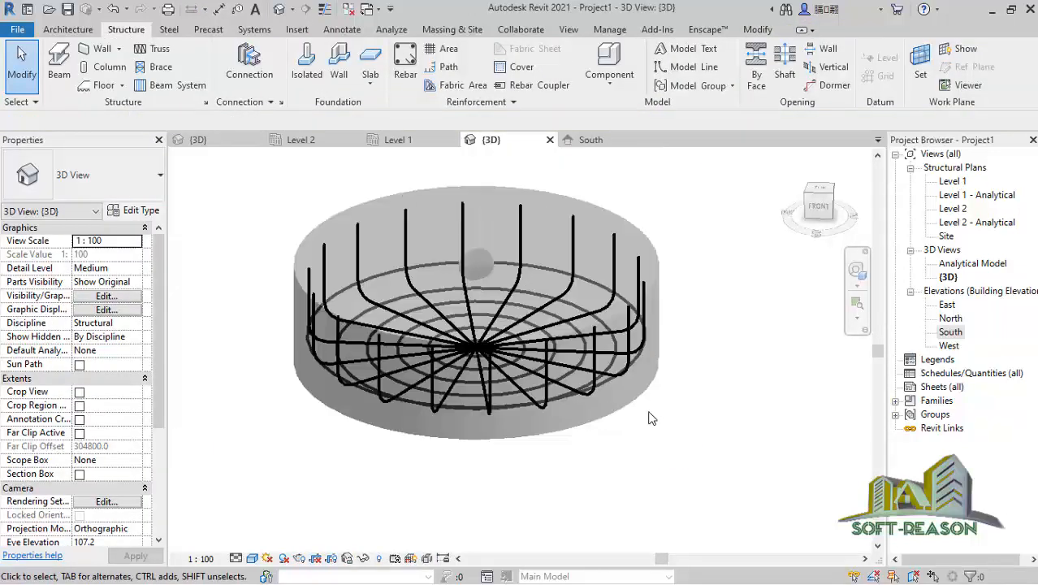
# Step: Shift the lower and upper outermost arc bars slightly inward in the Level 1 plan, inside the radial bar ends
pyautogui.click(397, 140)
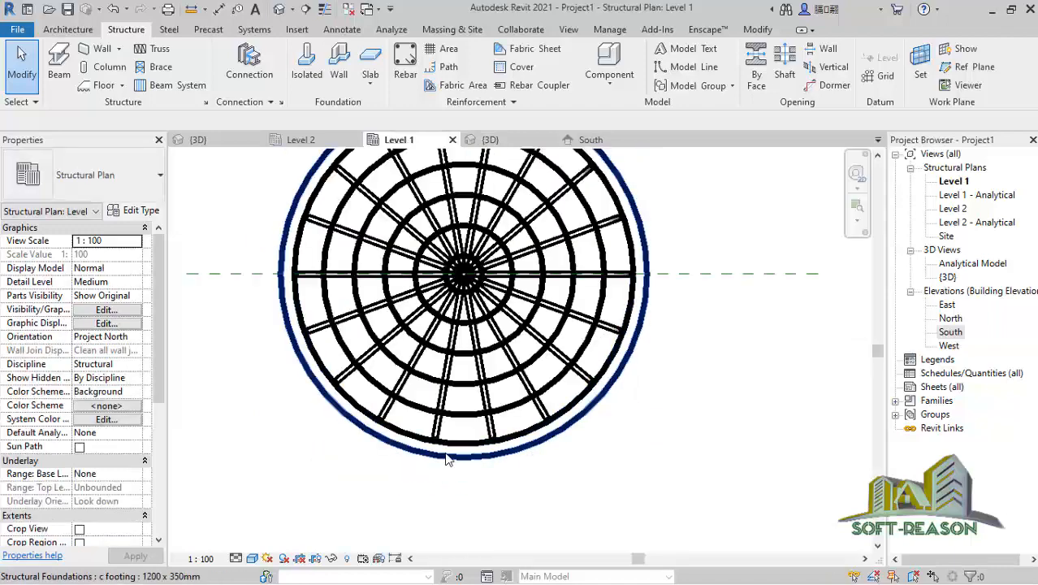
pyautogui.scroll(3, 446, 459)
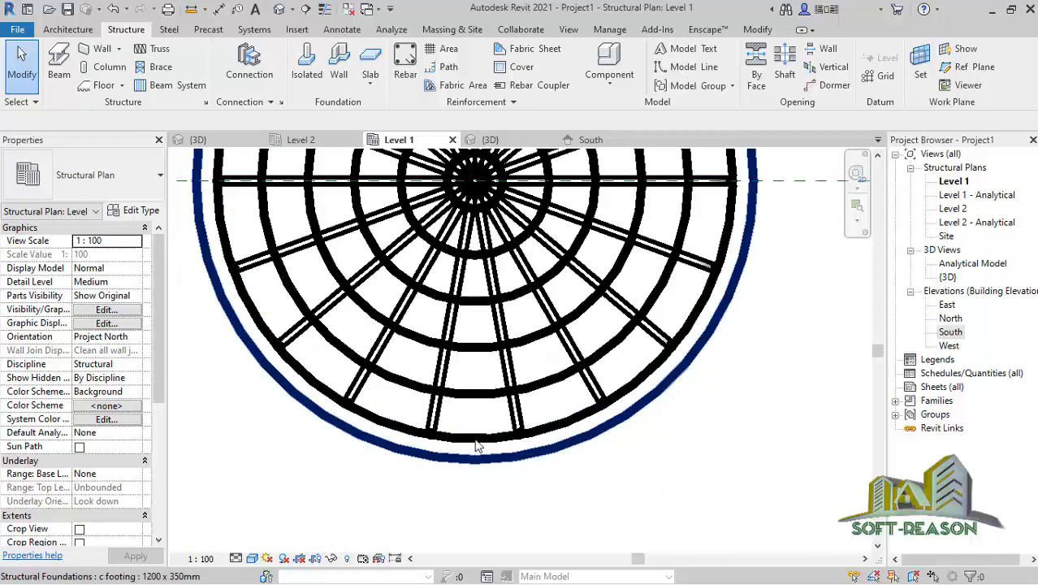
pyautogui.click(479, 458)
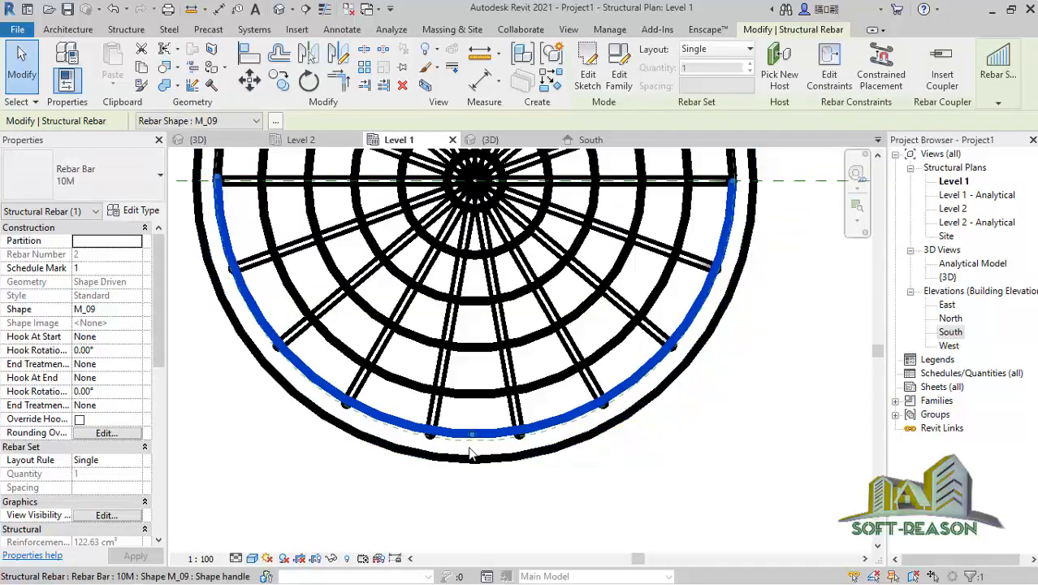
pyautogui.scroll(-2, 470, 453)
pyautogui.scroll(1, 524, 167)
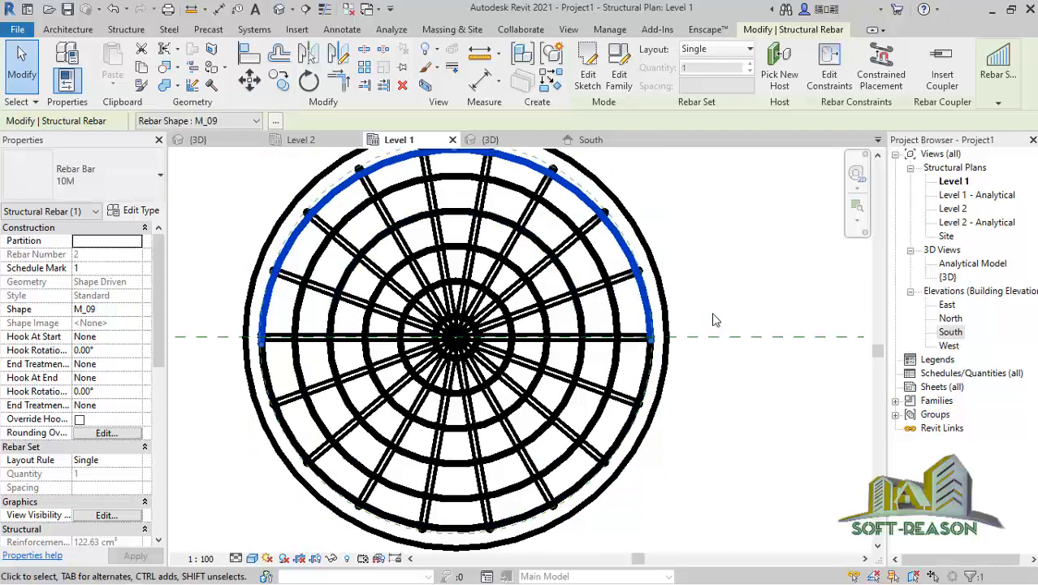
pyautogui.click(726, 278)
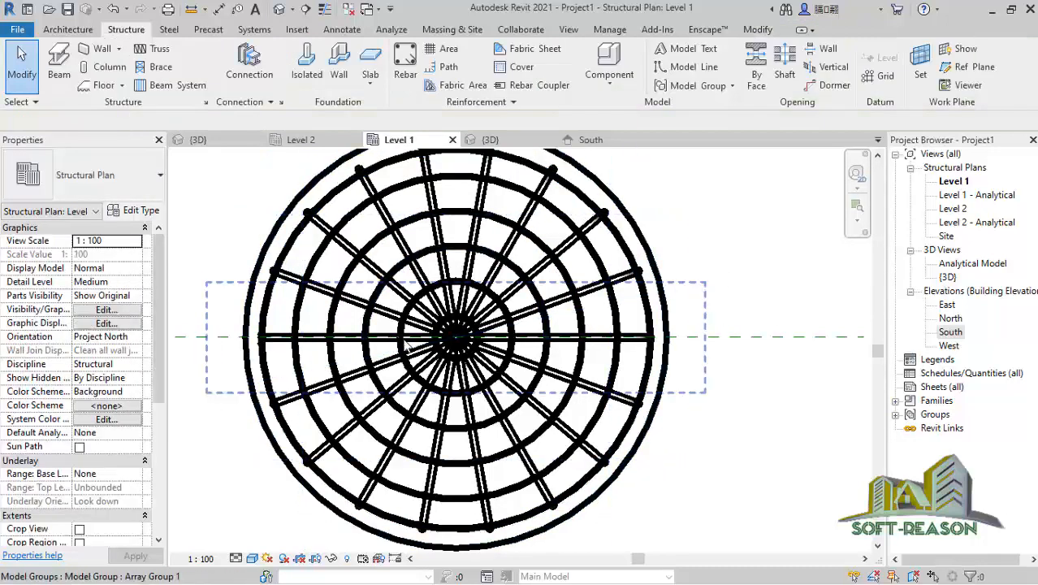
# Step: Sketch a 10M half-circle rebar 1120 mm in diameter along the lower half of the footing's cover line in the Level 1 plan
pyautogui.scroll(-2, 358, 234)
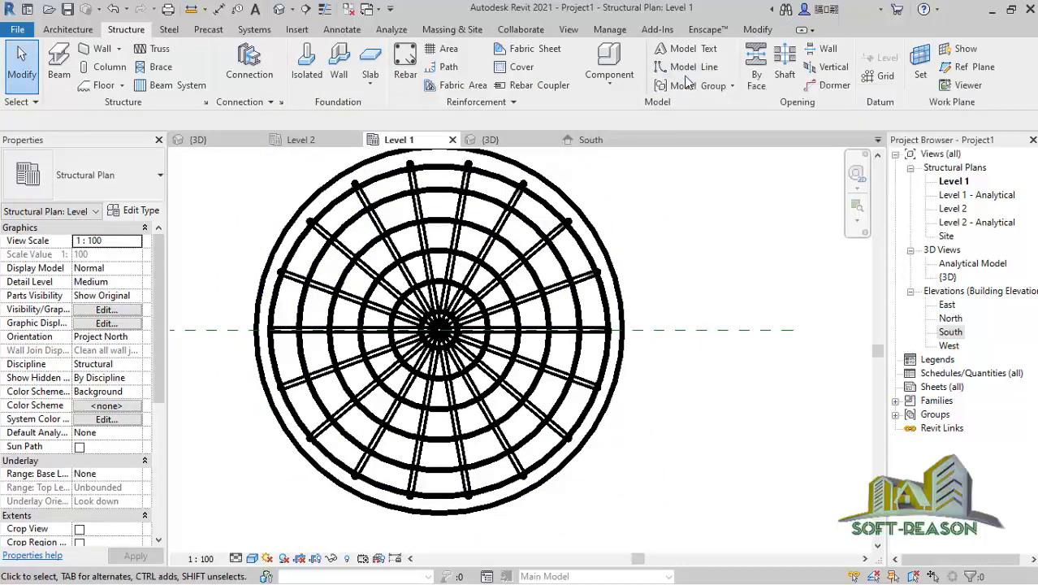
pyautogui.click(405, 69)
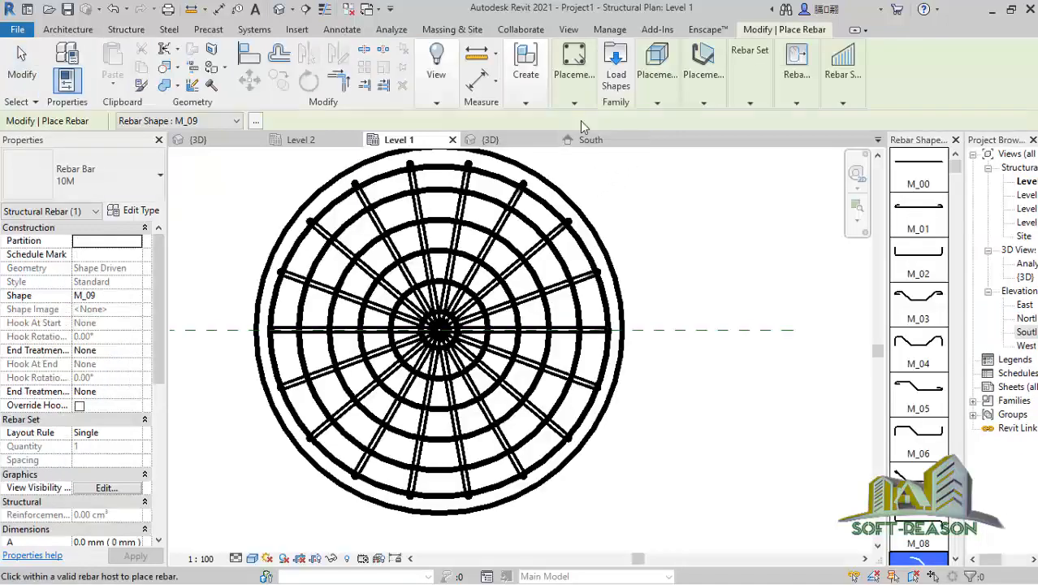
pyautogui.click(574, 104)
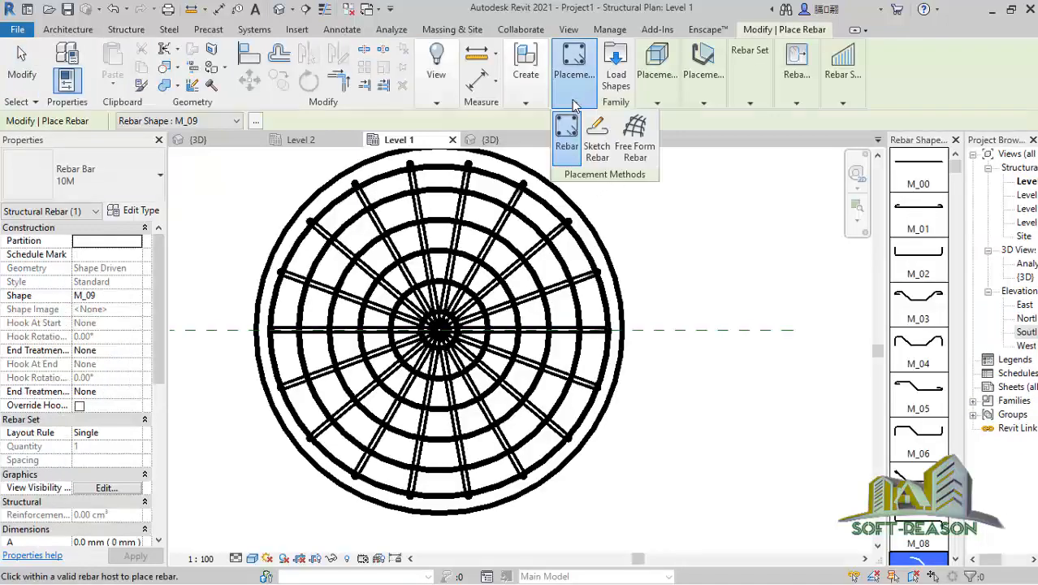
pyautogui.click(596, 150)
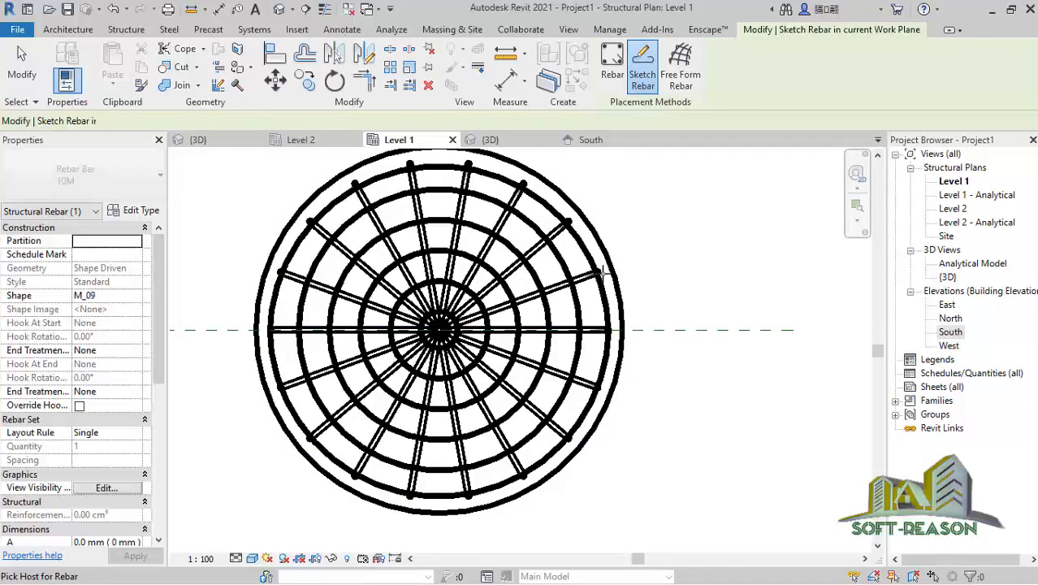
pyautogui.click(603, 271)
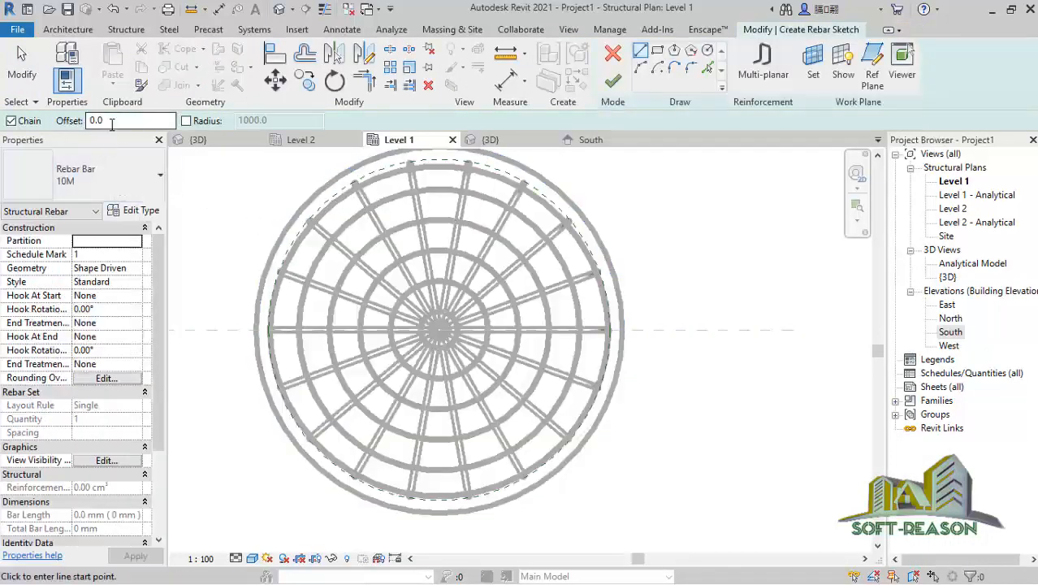
pyautogui.click(641, 68)
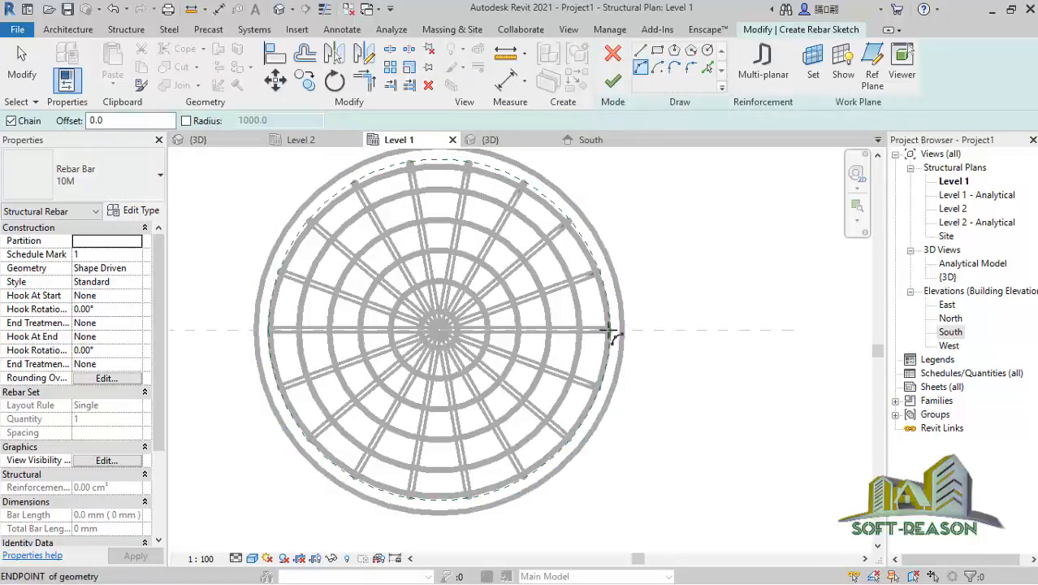
pyautogui.click(610, 330)
pyautogui.click(269, 331)
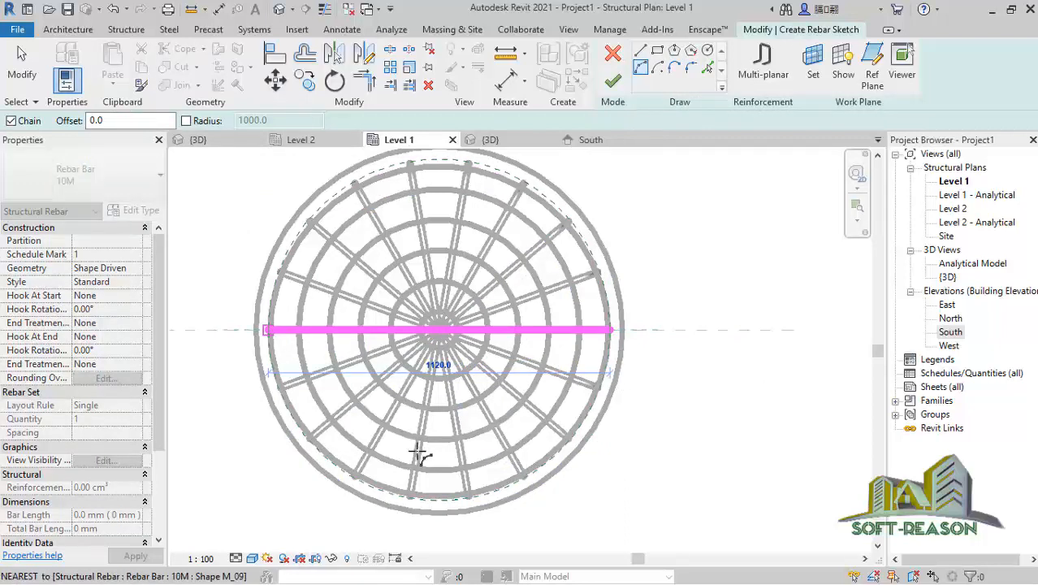
pyautogui.click(436, 503)
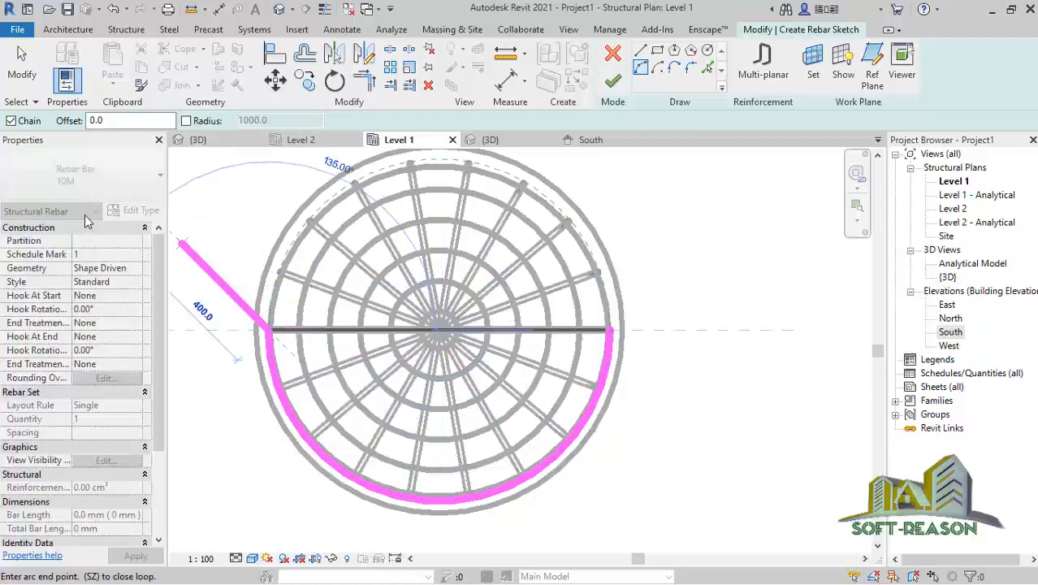
pyautogui.click(22, 65)
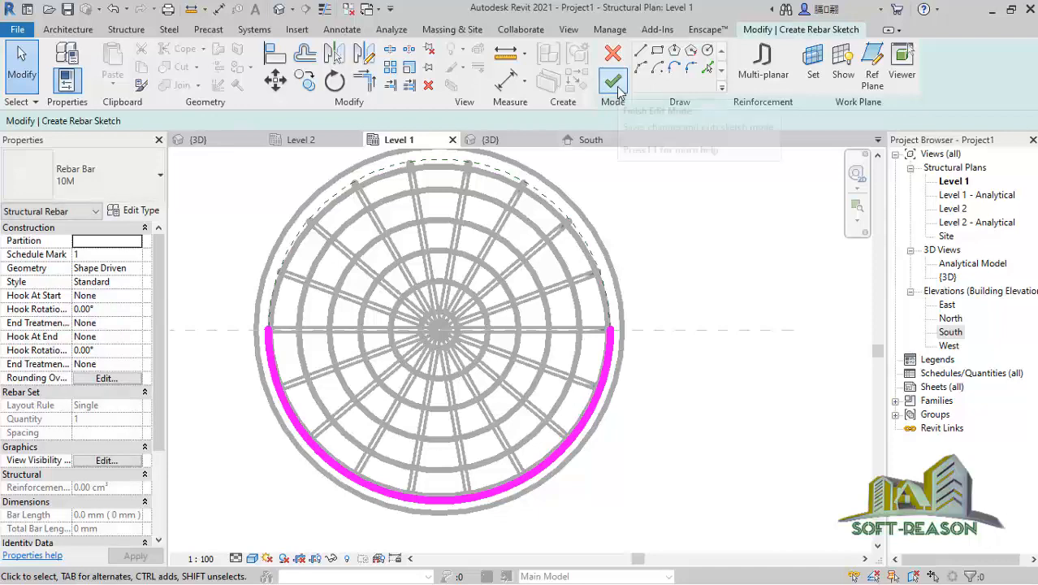
pyautogui.click(618, 89)
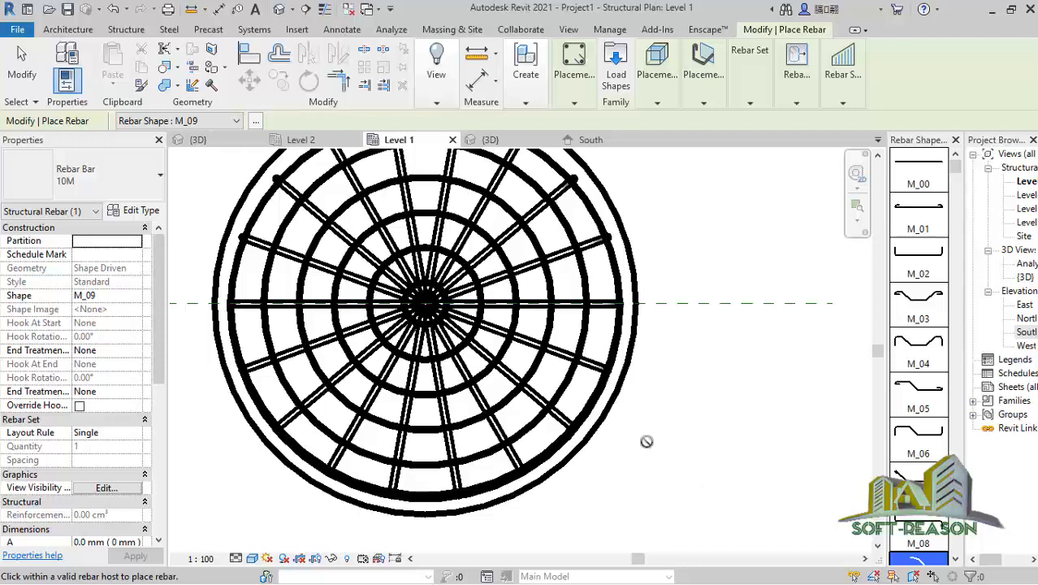
# Step: Set the layout rule of the outer half-circle 10M bar to Maximum Spacing at 100 mm from the 3D view
pyautogui.click(22, 65)
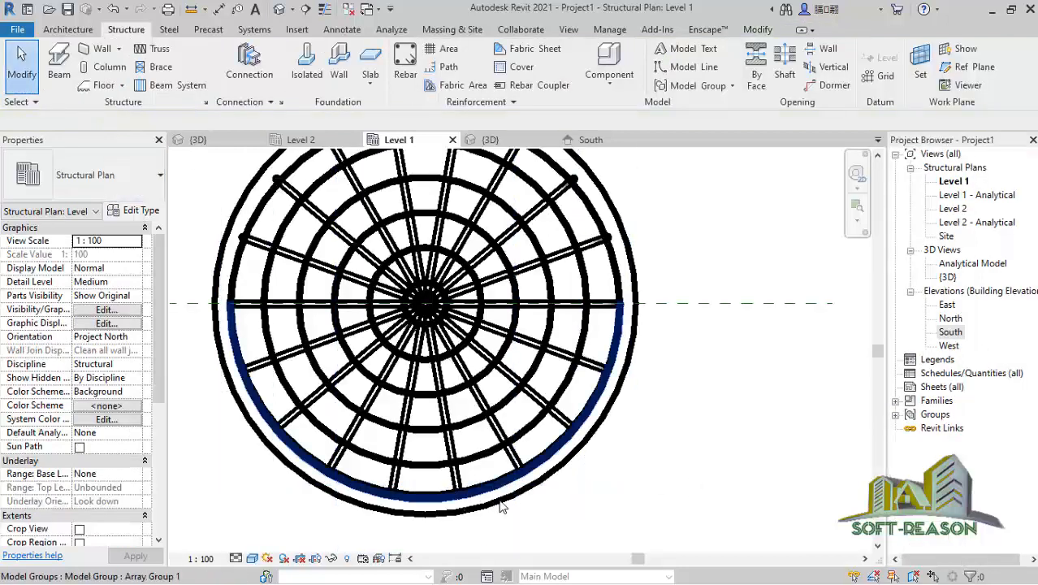
pyautogui.click(678, 452)
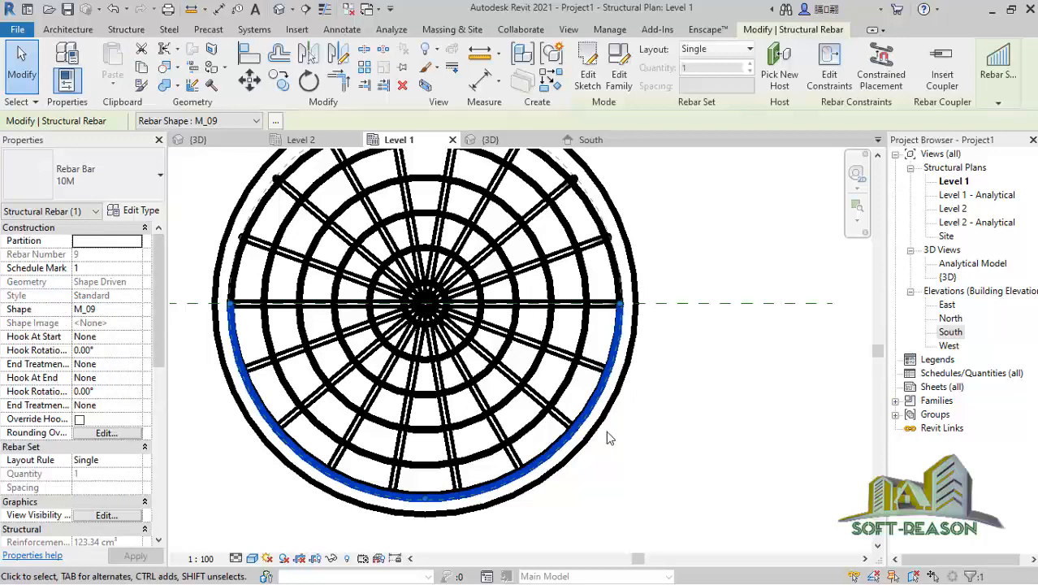
pyautogui.click(499, 146)
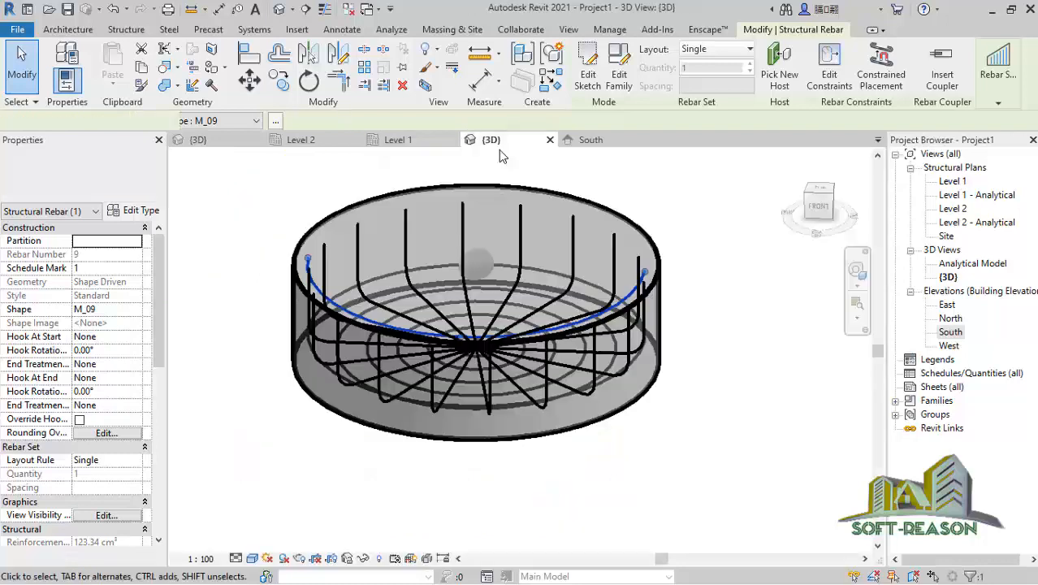
pyautogui.click(732, 51)
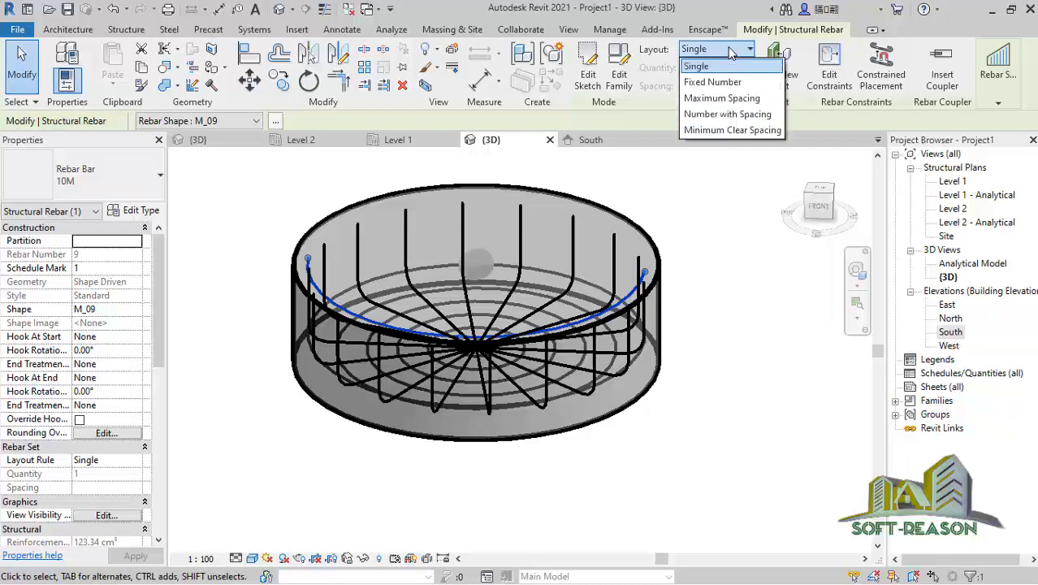
pyautogui.click(712, 106)
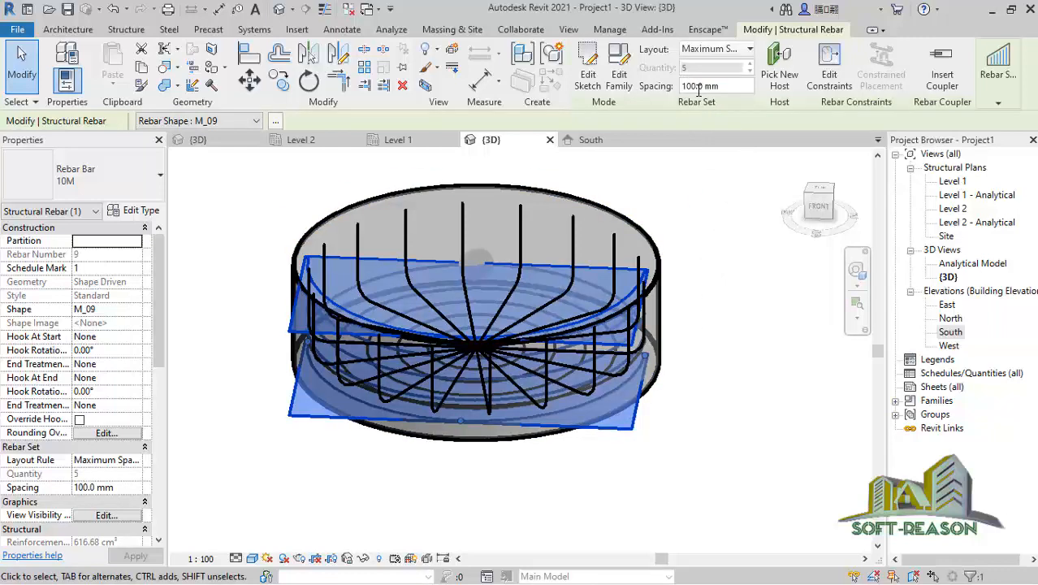
# Step: Examine from several angles in 3D how the half-circle bar set is distributed through the footing's depth
pyautogui.scroll(2, 522, 431)
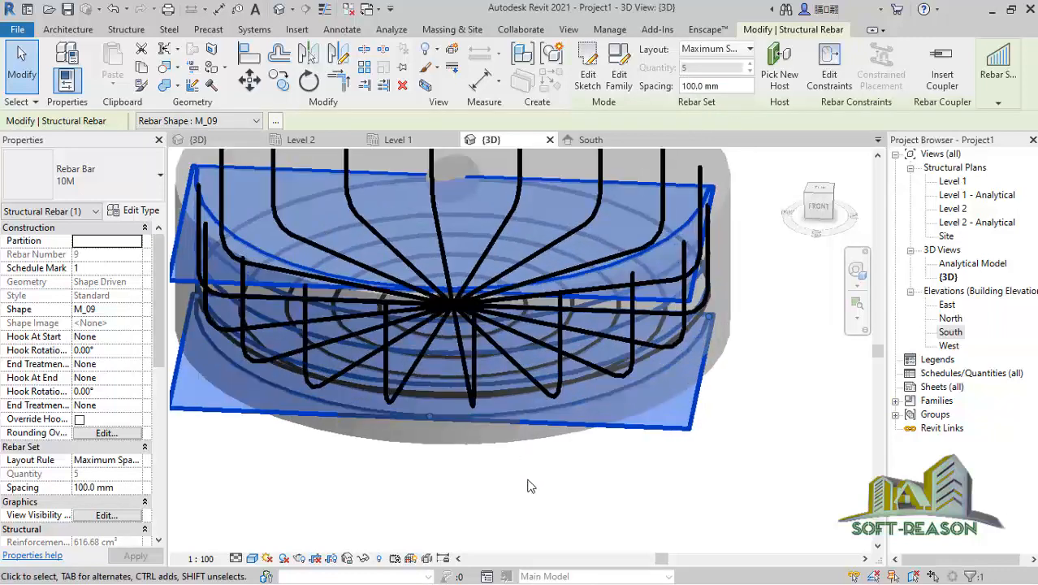
pyautogui.keyDown('shift'); pyautogui.moveTo(583, 453); pyautogui.dragTo(539, 382, button='middle'); pyautogui.keyUp('shift')
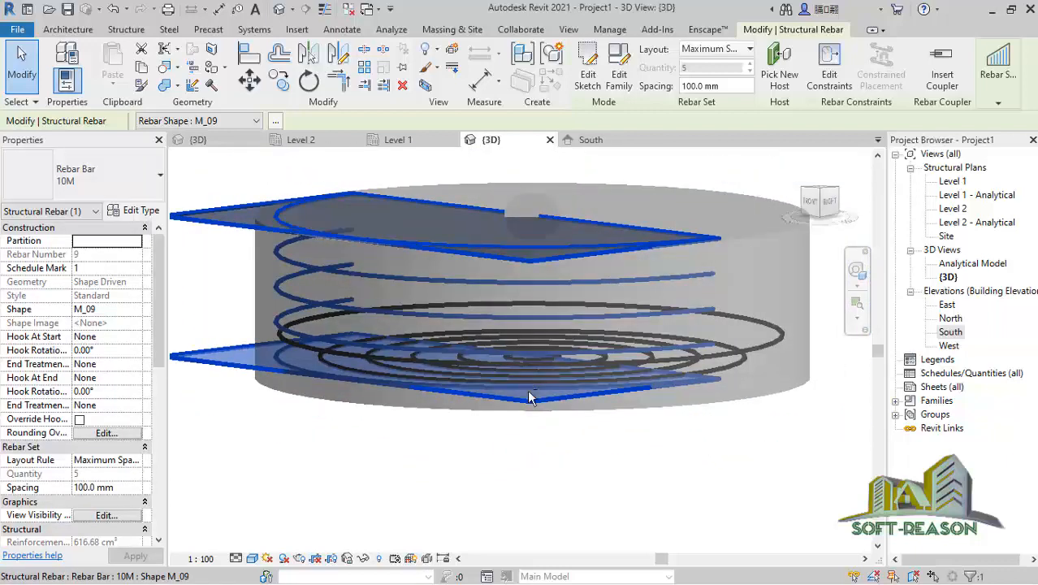
pyautogui.scroll(-5, 528, 390)
pyautogui.scroll(3, 514, 376)
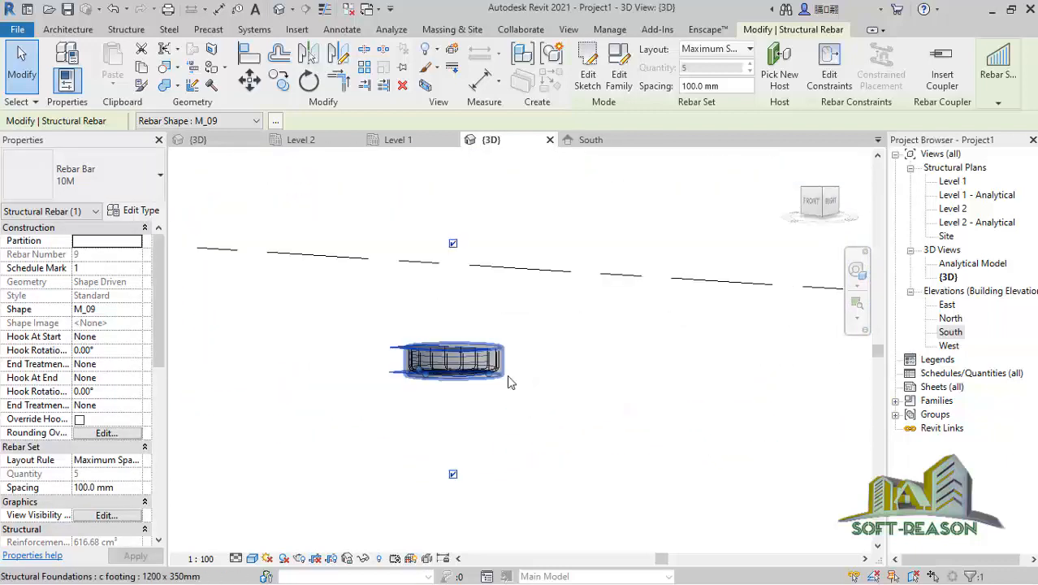
pyautogui.scroll(6, 509, 382)
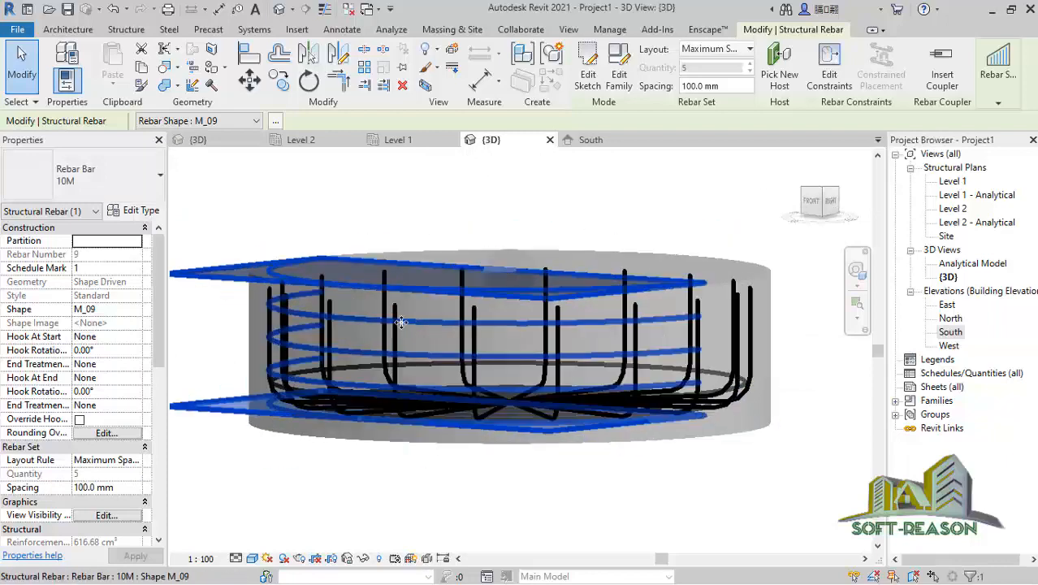
pyautogui.scroll(1, 400, 322)
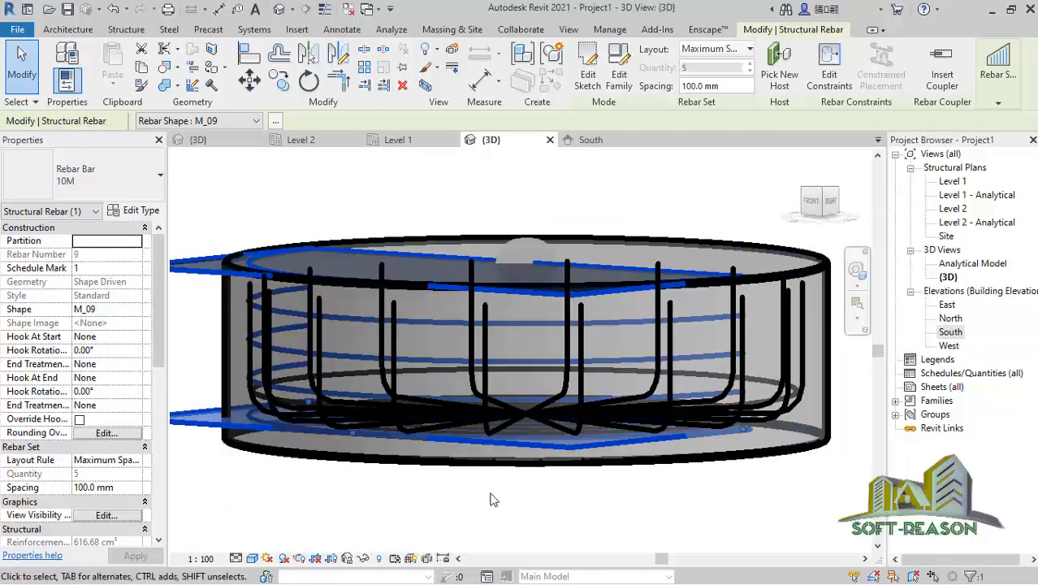
pyautogui.keyDown('shift'); pyautogui.moveTo(495, 492); pyautogui.dragTo(392, 477, button='middle'); pyautogui.keyUp('shift')
pyautogui.scroll(1, 393, 476)
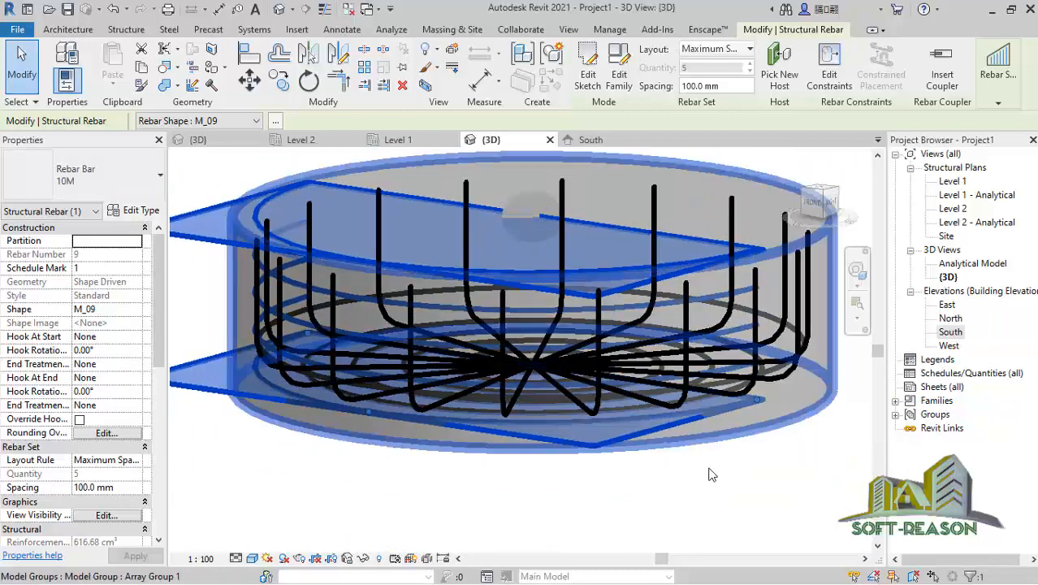
pyautogui.press('Escape')
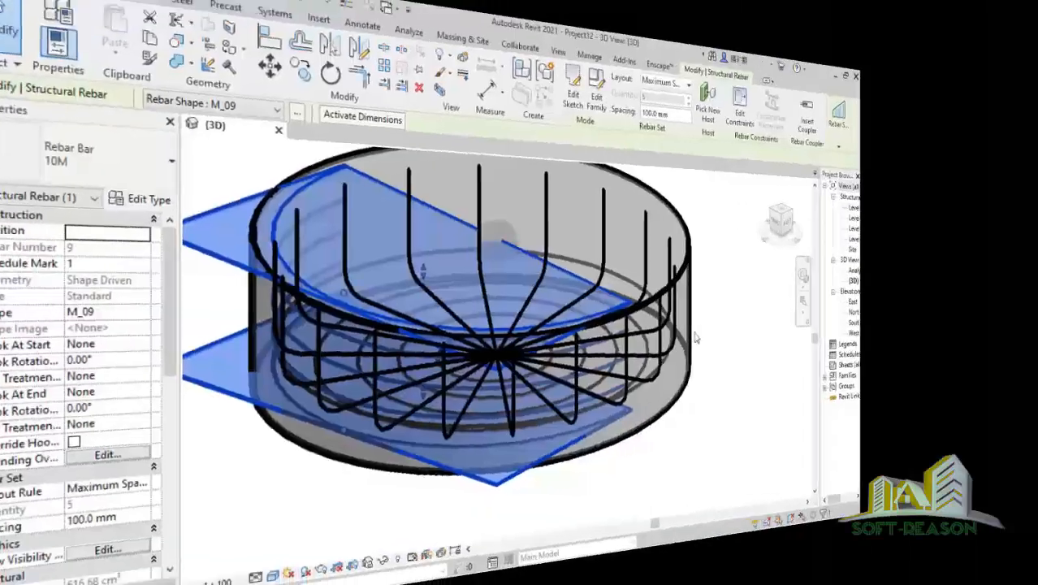
# Step: Raise the lower end of the half-circle bar set's distribution range, moving its lowest bar up from the footing's base
pyautogui.scroll(2, 765, 424)
pyautogui.scroll(-4, 717, 402)
pyautogui.scroll(2, 546, 390)
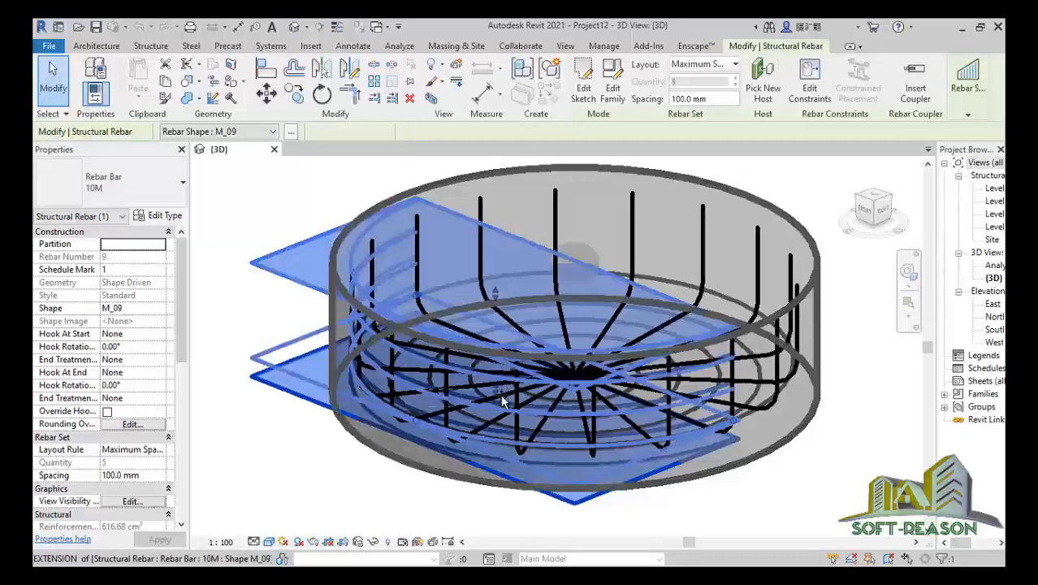
pyautogui.moveTo(502, 404)
pyautogui.mouseDown()
pyautogui.moveTo(499, 446)
pyautogui.moveTo(503, 384)
pyautogui.mouseUp()
pyautogui.moveTo(504, 381); pyautogui.dragTo(502, 379)
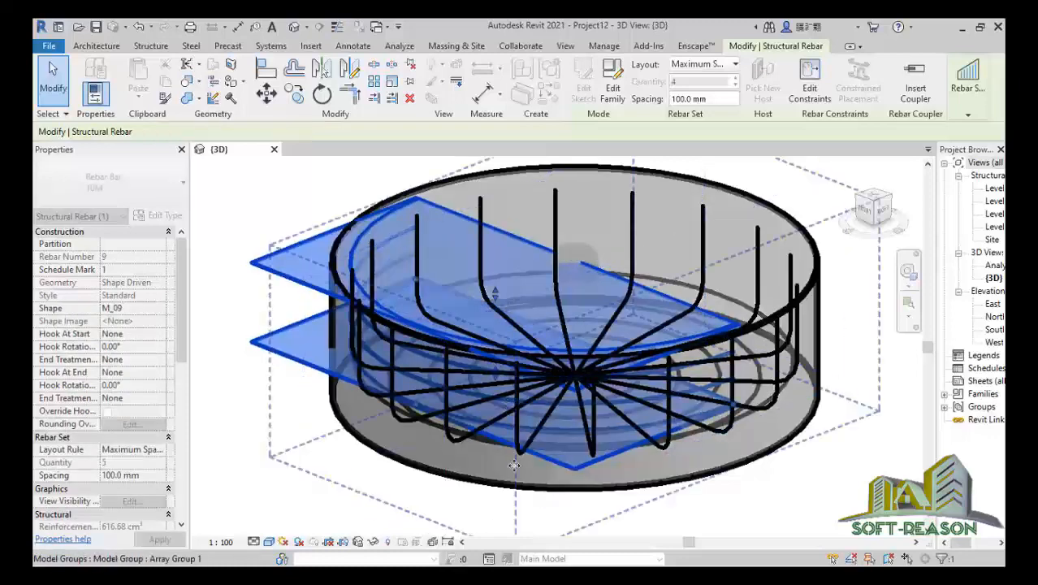
# Step: Lower the upper end of the half-circle bar set's distribution range below the footing's top and clear the selection
pyautogui.scroll(2, 498, 486)
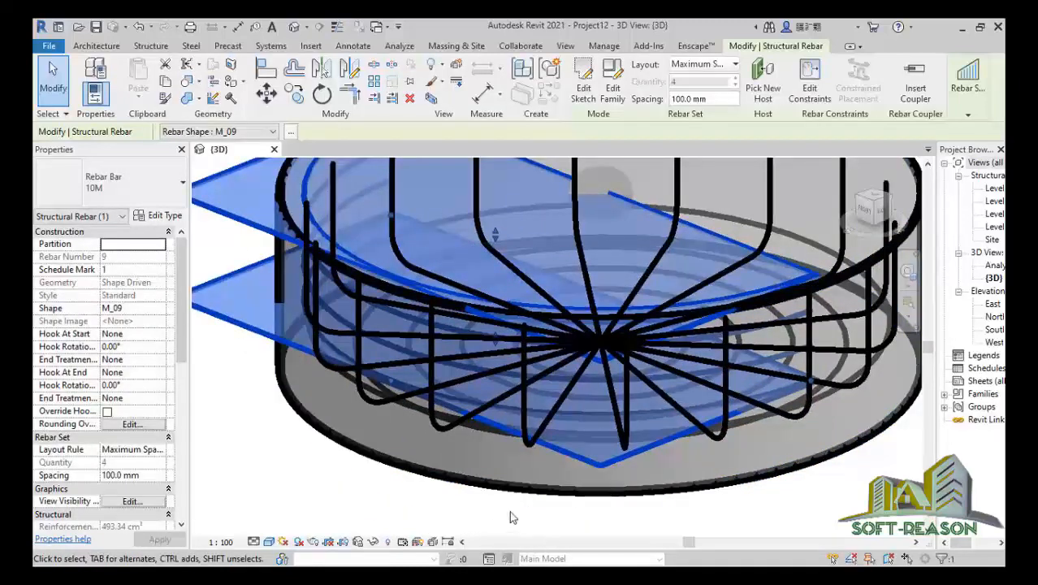
pyautogui.scroll(-3, 397, 428)
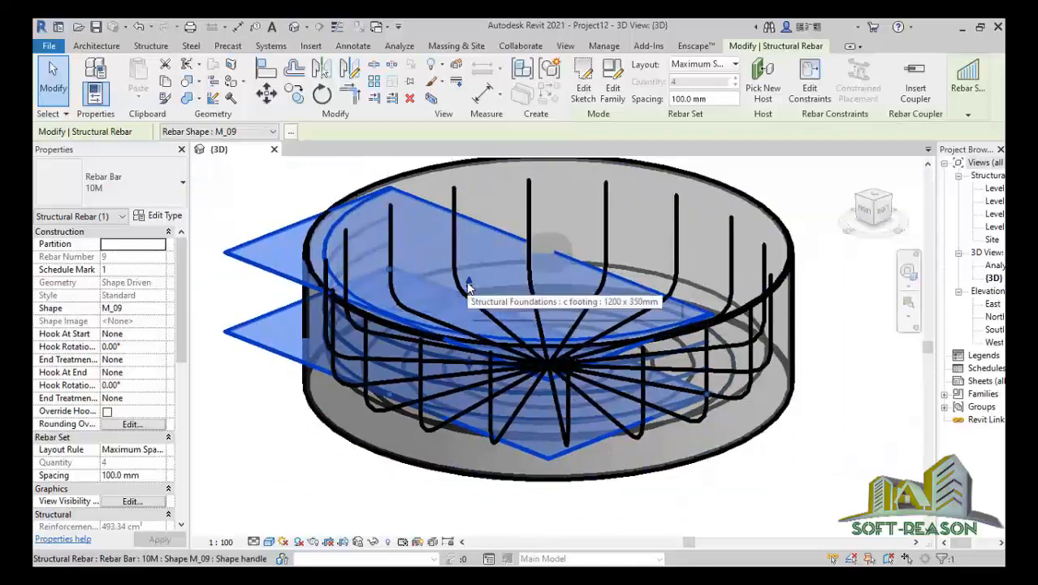
pyautogui.moveTo(471, 285); pyautogui.dragTo(475, 313)
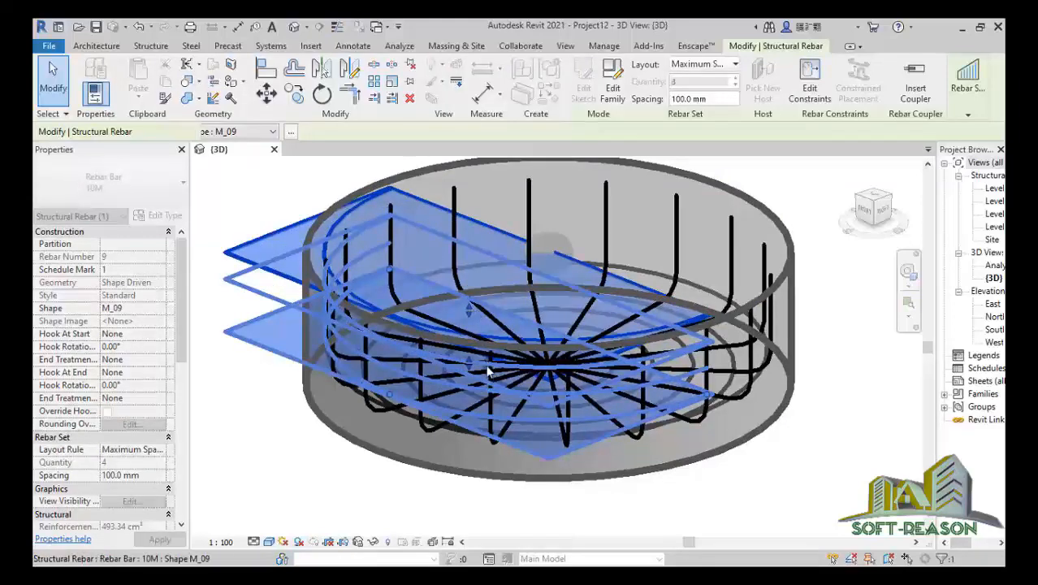
pyautogui.click(247, 413)
# Step: Mirror a copy of the outer half-circle bar set about the horizontal centre reference plane in the Level 1 plan
pyautogui.scroll(1, 487, 490)
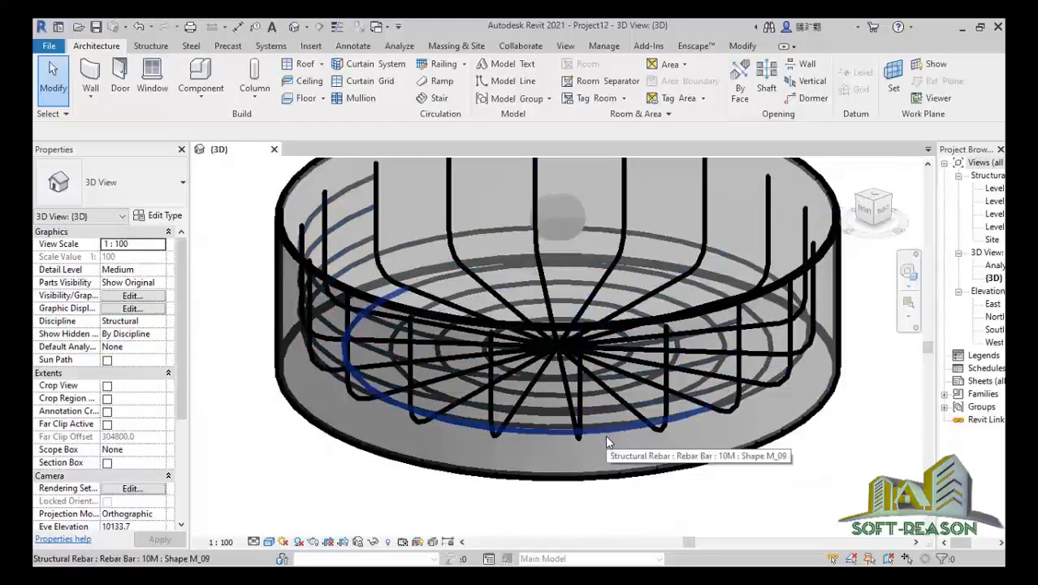
pyautogui.keyDown('shift'); pyautogui.moveTo(594, 430); pyautogui.dragTo(609, 462, button='middle'); pyautogui.keyUp('shift')
pyautogui.click(362, 405)
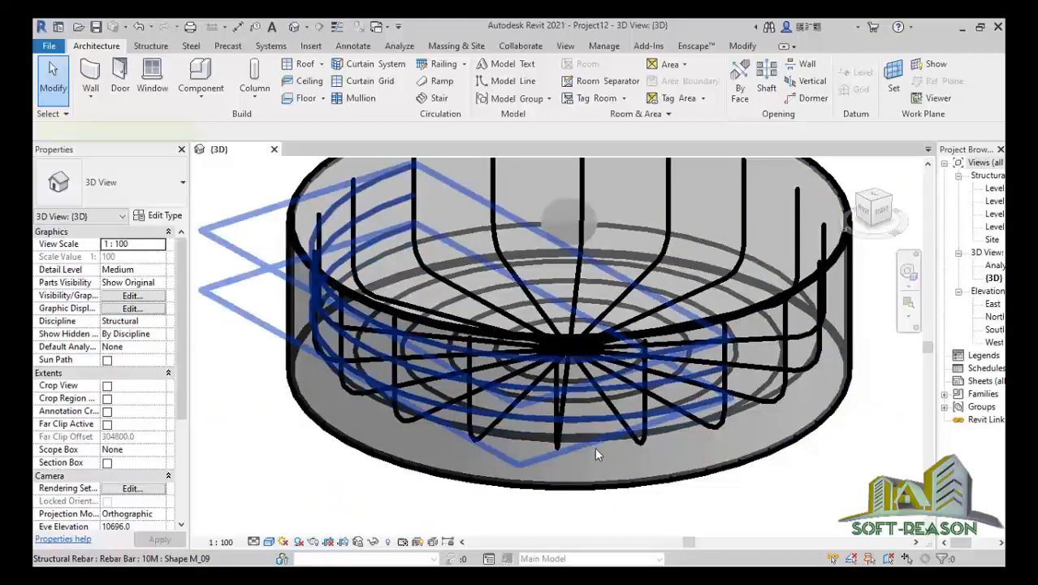
pyautogui.click(595, 449)
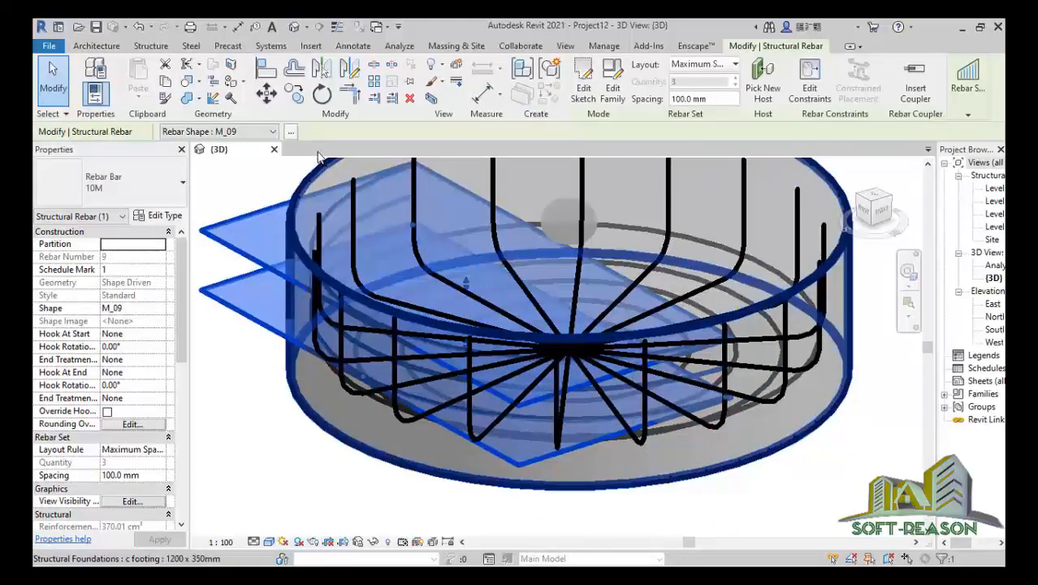
pyautogui.doubleClick(996, 188)
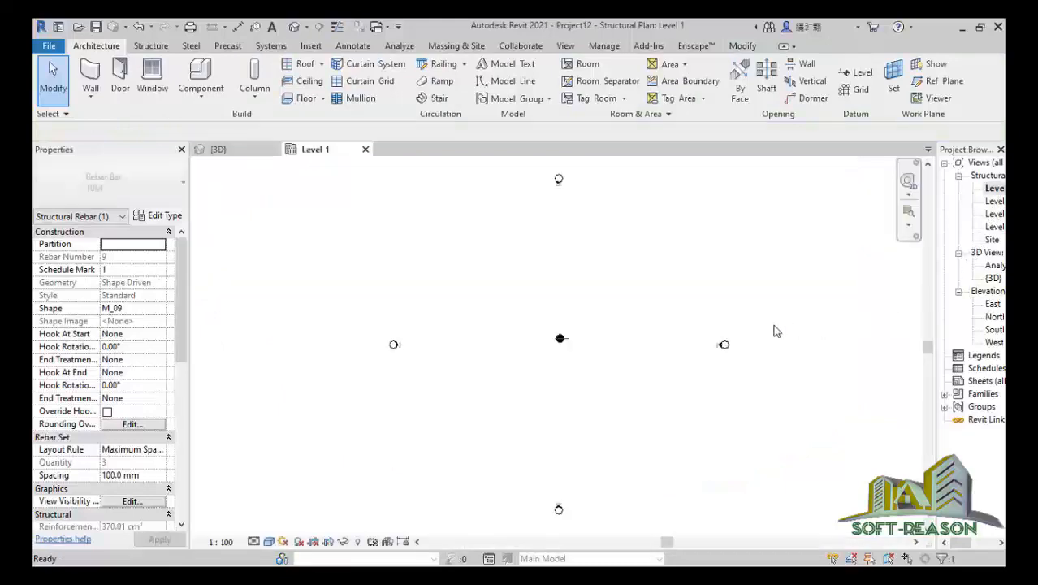
pyautogui.click(561, 340)
pyautogui.scroll(10, 561, 341)
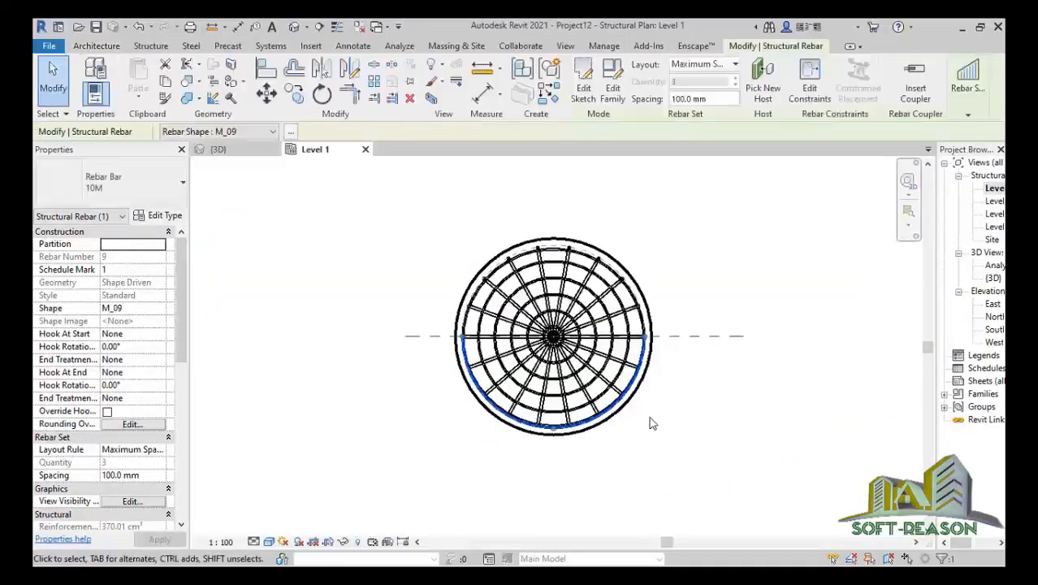
pyautogui.scroll(2, 646, 421)
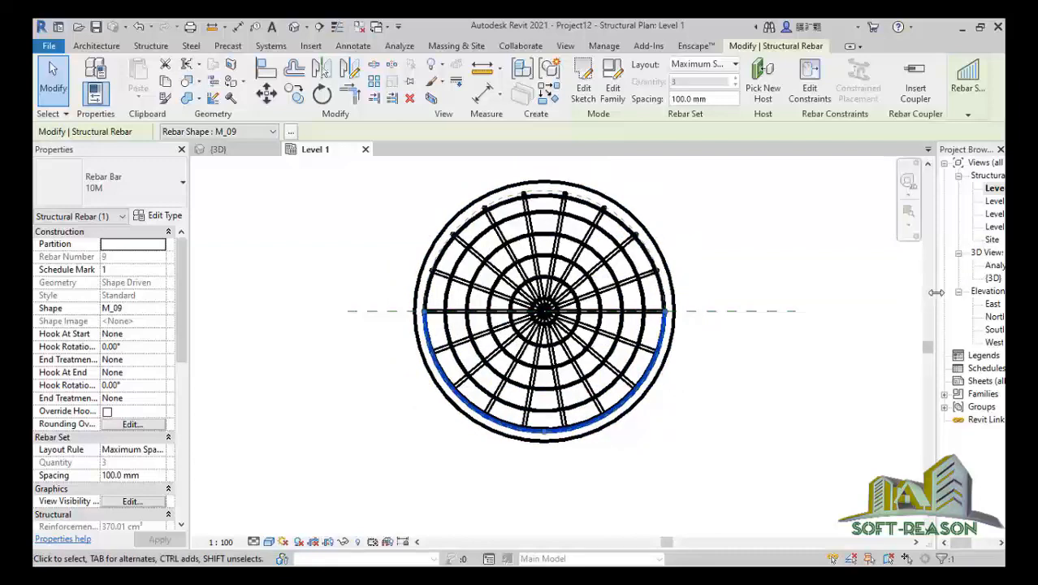
pyautogui.moveTo(935, 292); pyautogui.dragTo(867, 305)
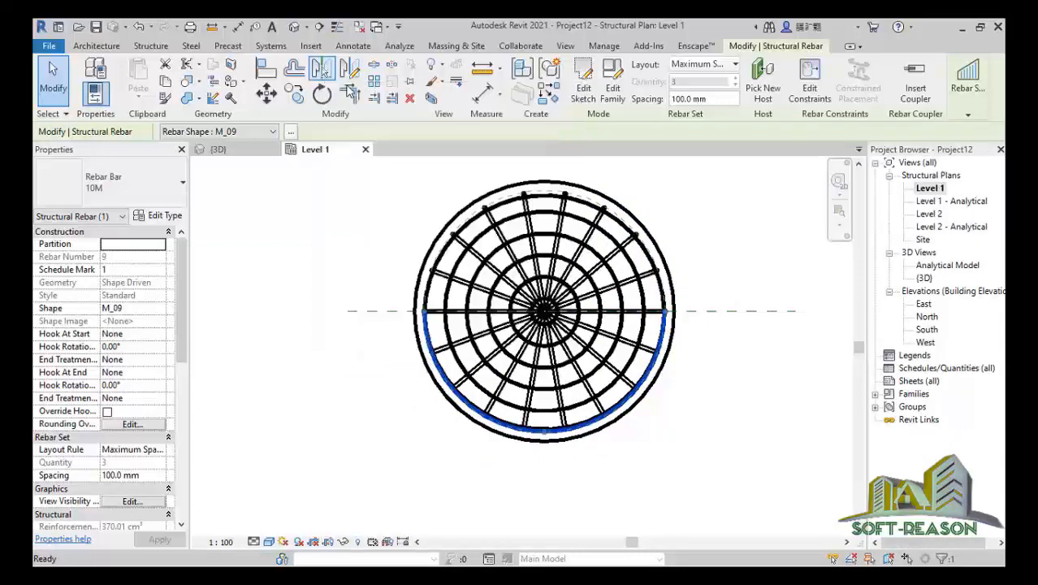
pyautogui.click(322, 70)
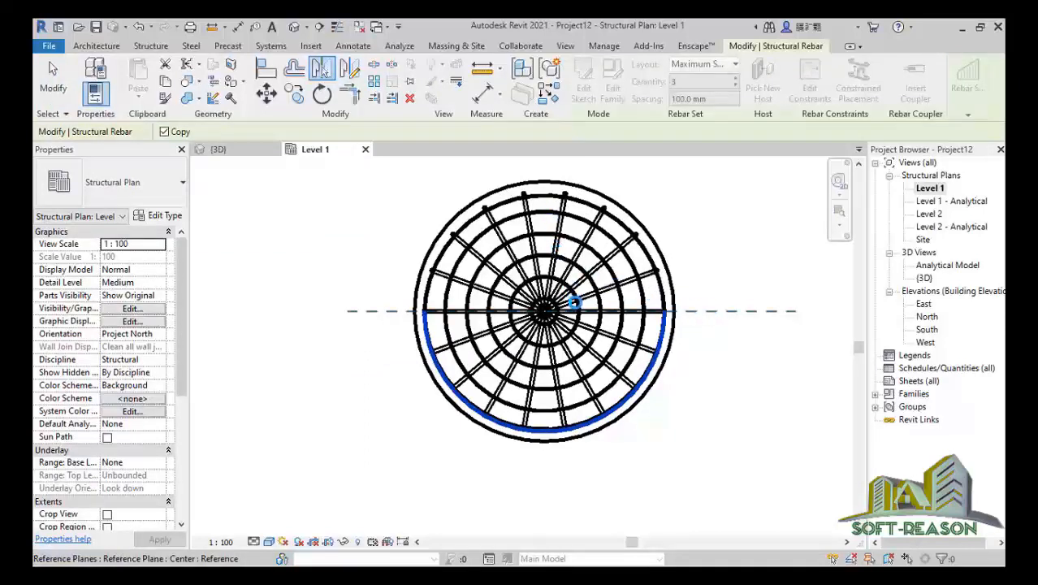
pyautogui.click(574, 305)
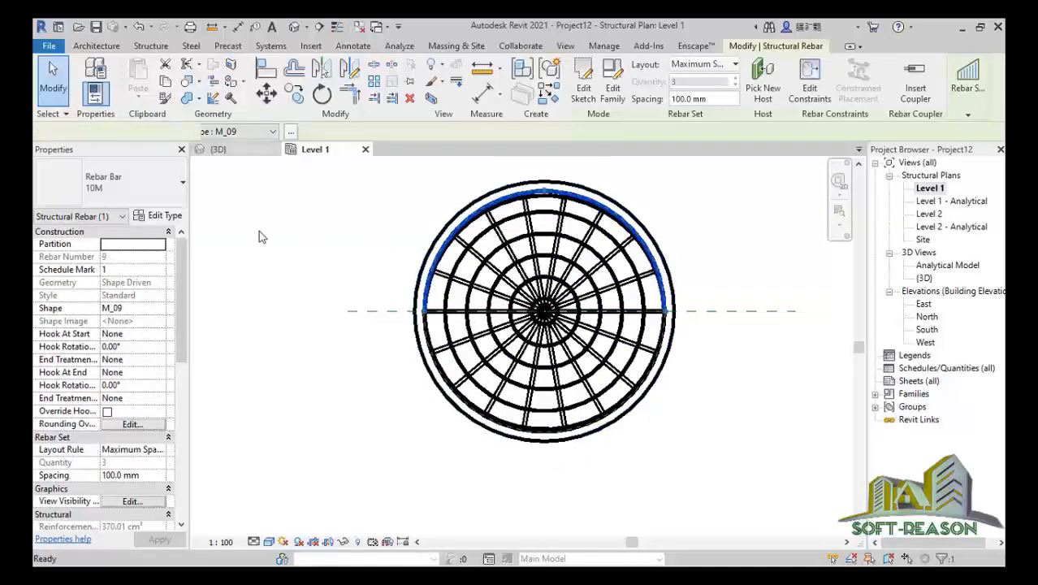
# Step: Check the original and mirrored half-circle bar sets around the footing from several angles in the 3D view
pyautogui.scroll(-2, 472, 400)
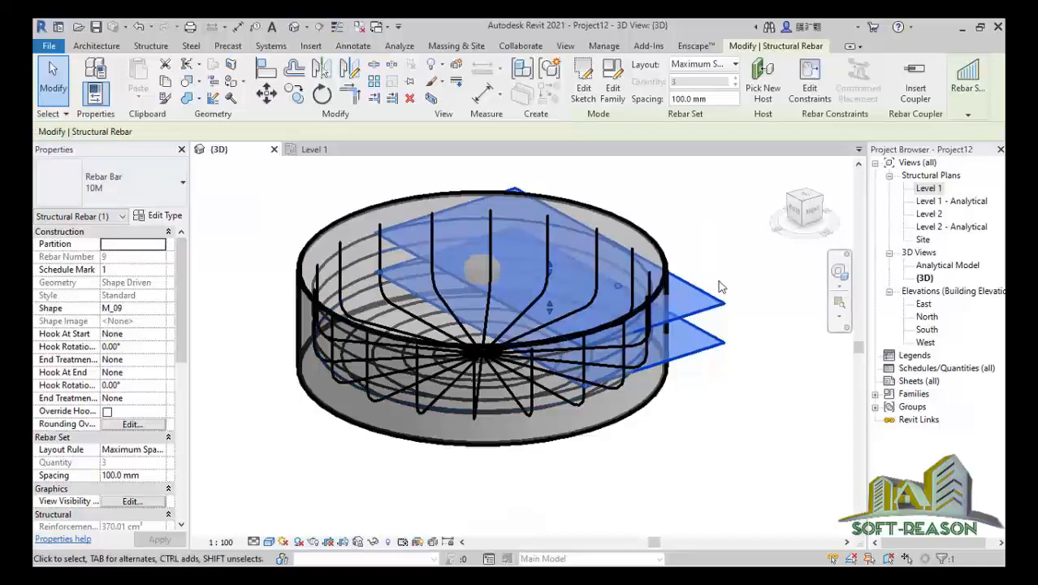
pyautogui.click(715, 214)
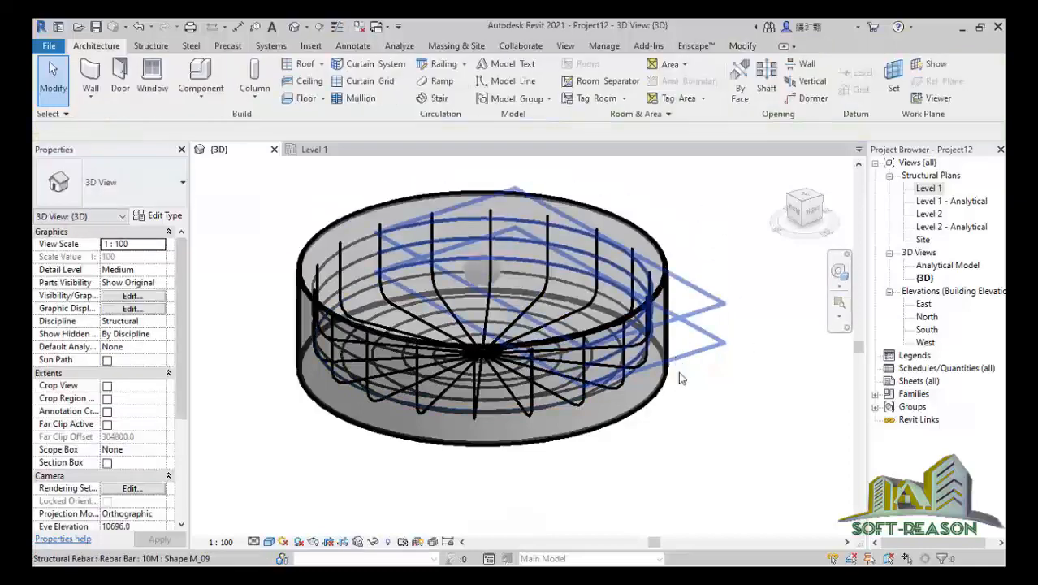
pyautogui.click(601, 375)
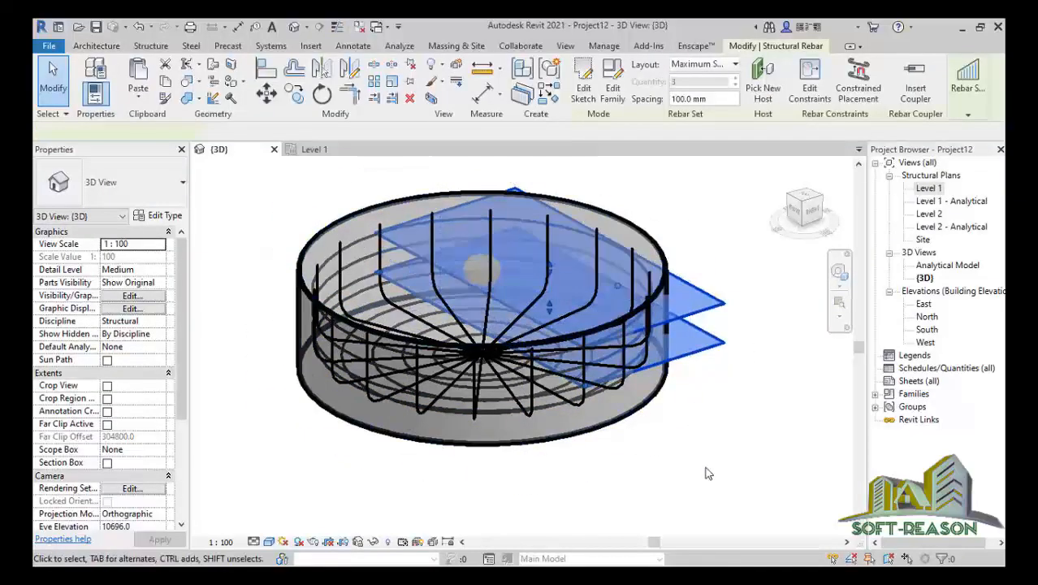
pyautogui.click(672, 467)
pyautogui.keyDown('shift'); pyautogui.moveTo(543, 421); pyautogui.dragTo(413, 294, button='middle'); pyautogui.keyUp('shift')
pyautogui.keyDown('shift'); pyautogui.moveTo(441, 413); pyautogui.dragTo(502, 325, button='middle'); pyautogui.keyUp('shift')
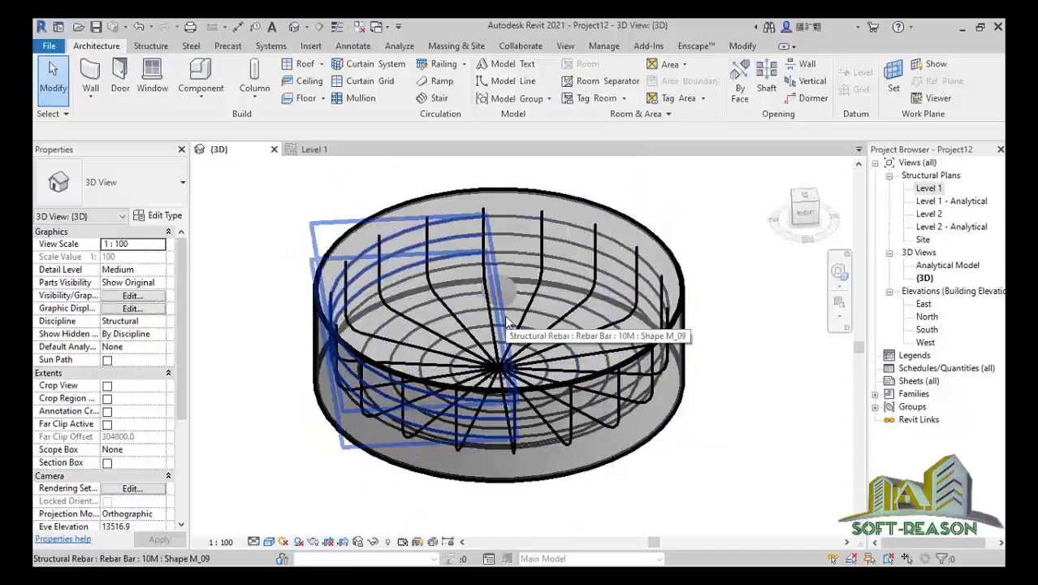
# Step: In the Level 1 plan, load the Concrete Round structural column family from the UK library's Structural Columns > Concrete folder for placement
pyautogui.click(315, 149)
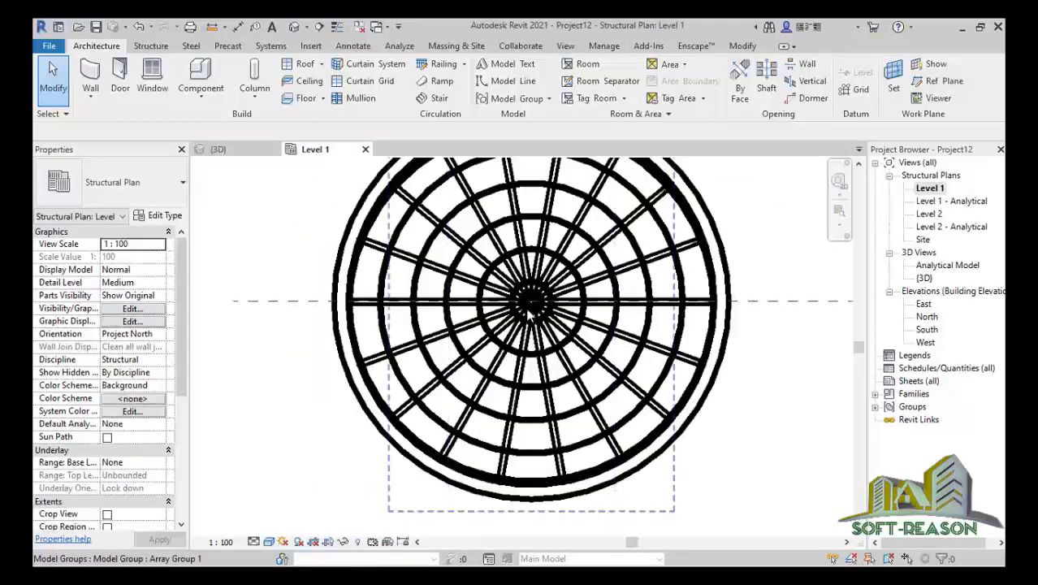
pyautogui.click(151, 47)
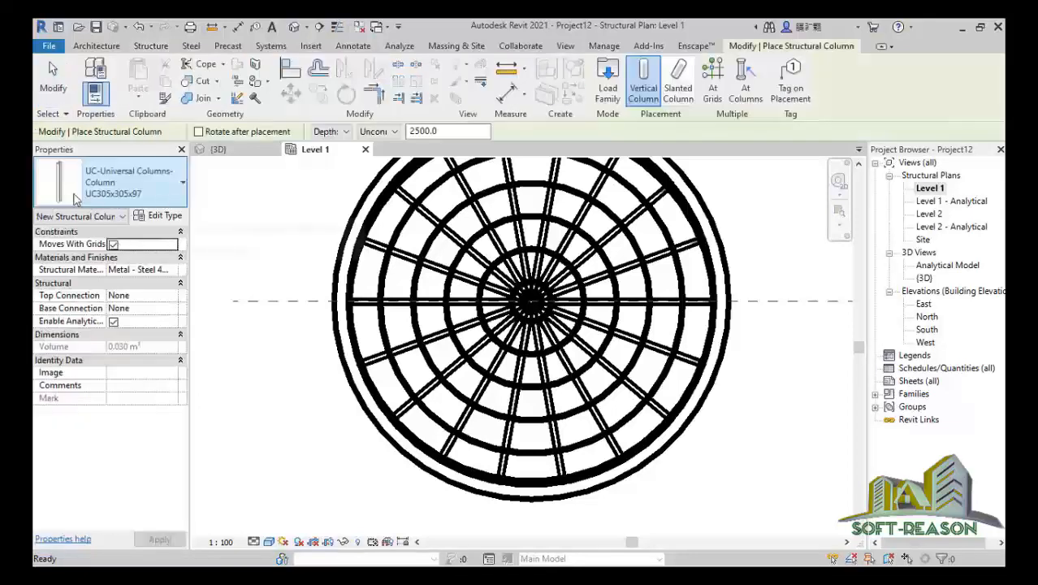
pyautogui.click(136, 182)
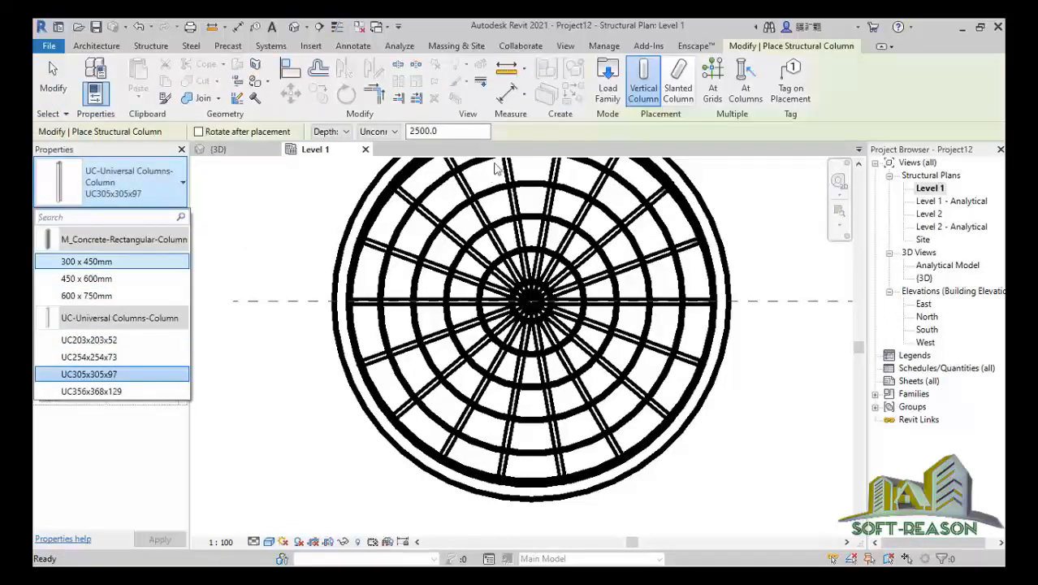
pyautogui.click(595, 111)
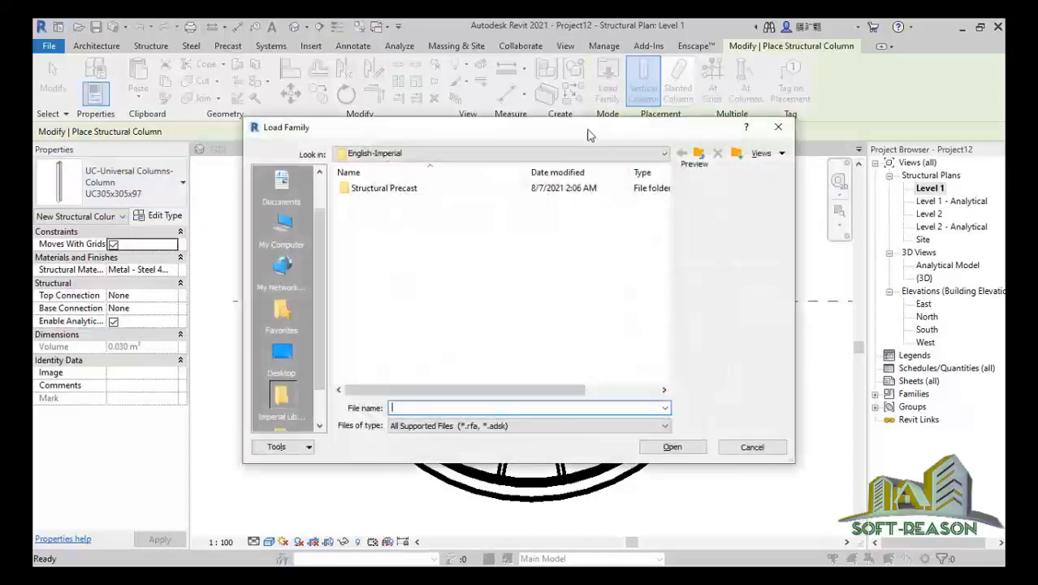
pyautogui.click(698, 153)
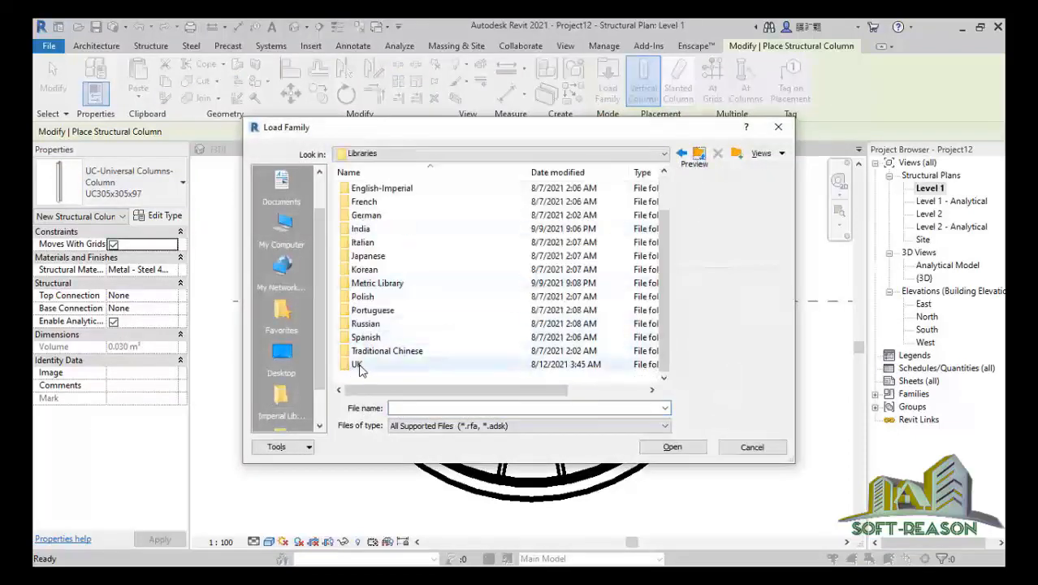
pyautogui.doubleClick(359, 366)
pyautogui.scroll(-3, 403, 293)
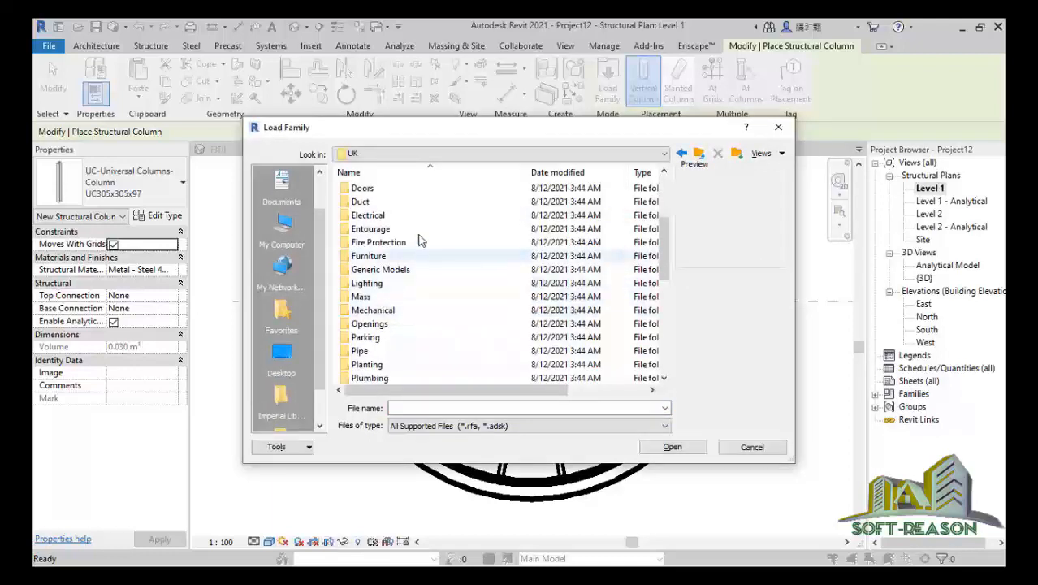
pyautogui.scroll(-6, 419, 252)
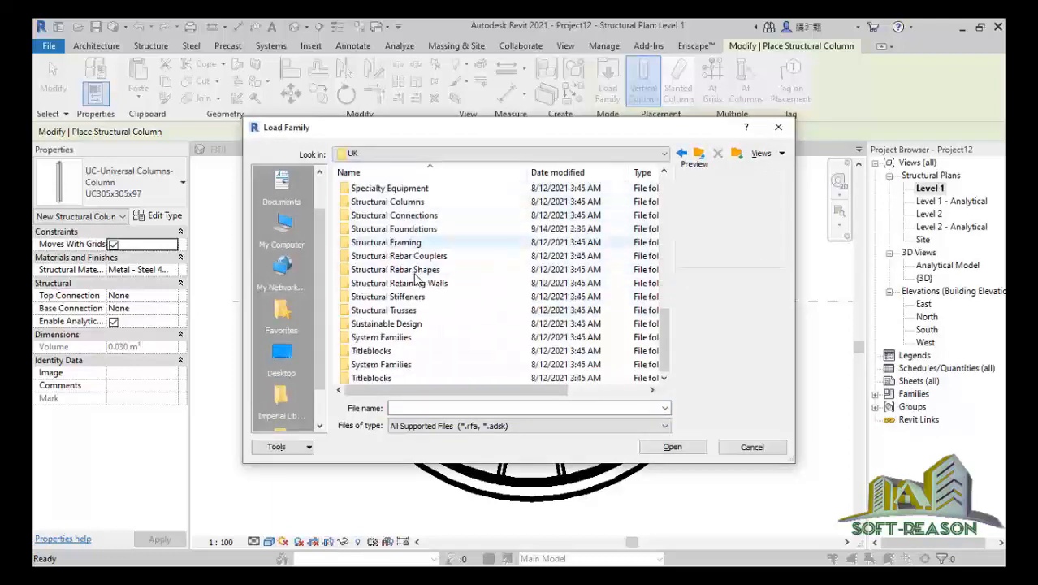
pyautogui.scroll(1, 404, 280)
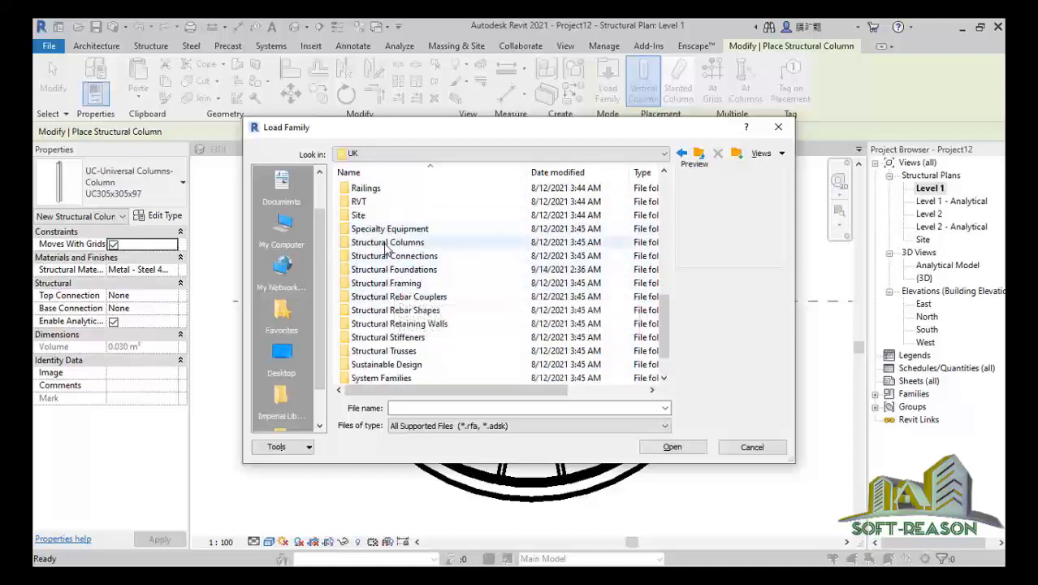
pyautogui.doubleClick(387, 244)
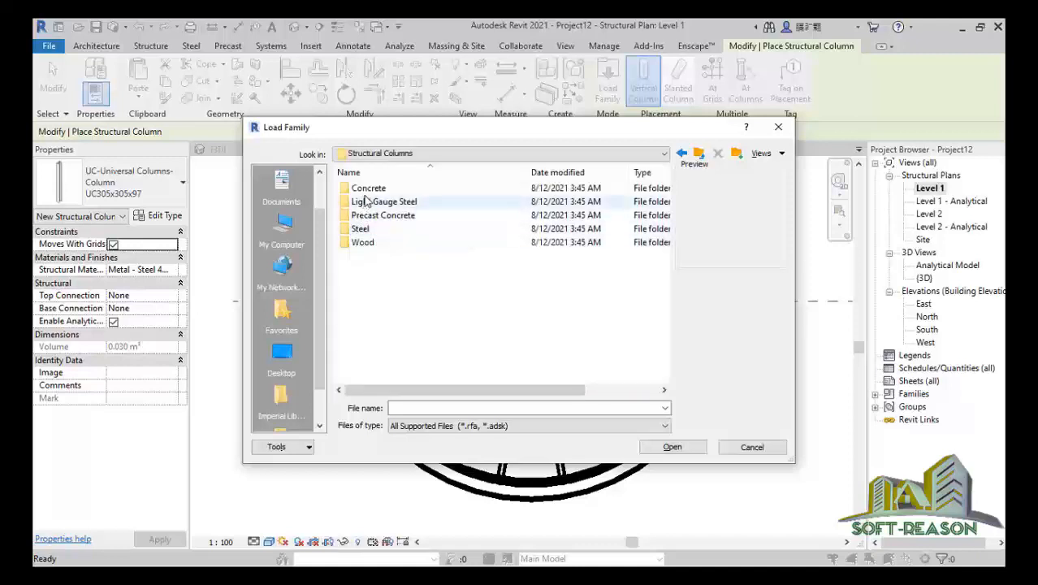
pyautogui.doubleClick(369, 189)
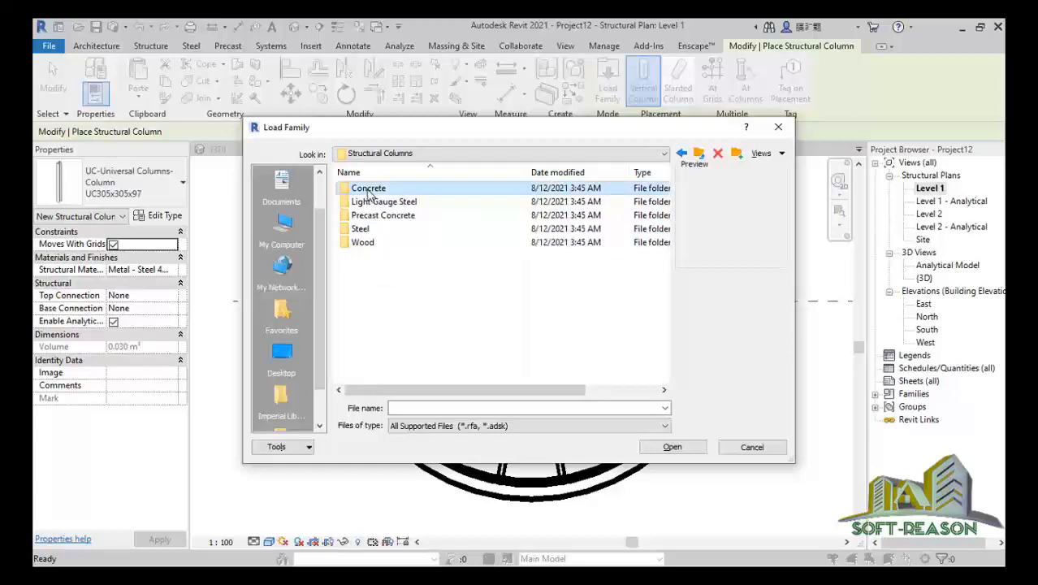
pyautogui.click(377, 205)
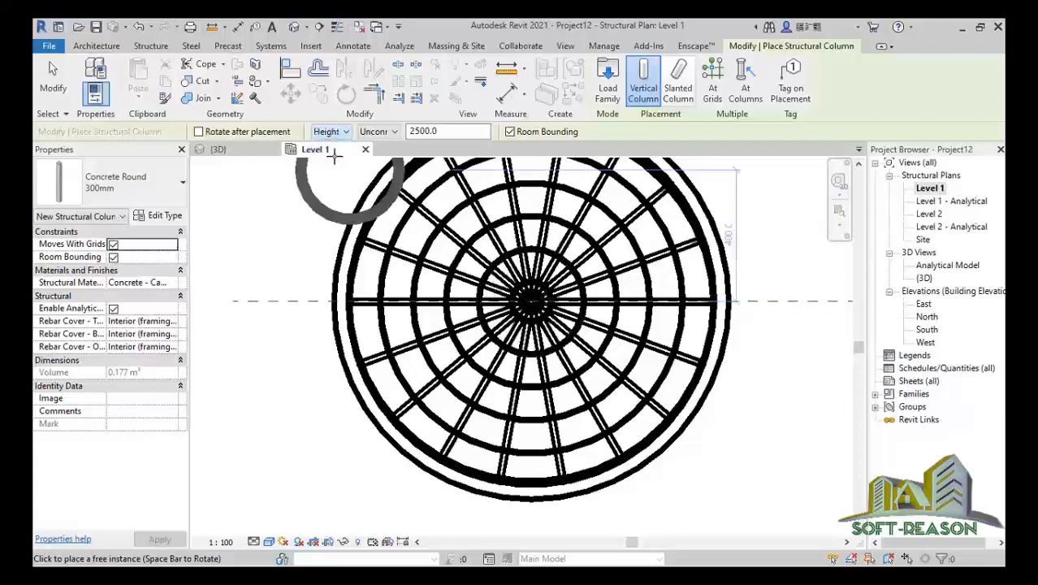
# Step: Place a 300mm Concrete Round column at the footing's centre with its height running up to Level 2
pyautogui.click(392, 134)
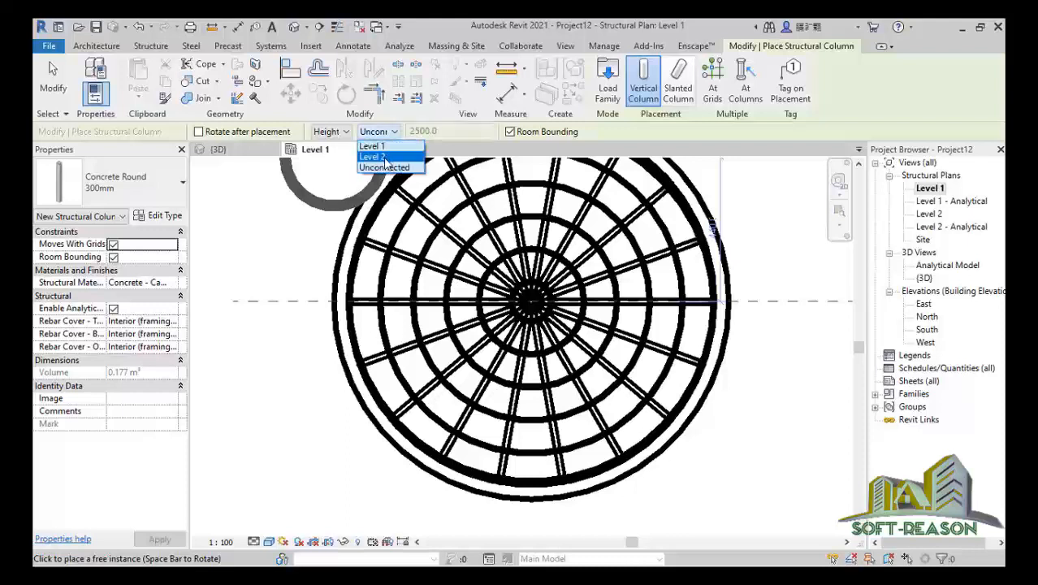
pyautogui.click(382, 157)
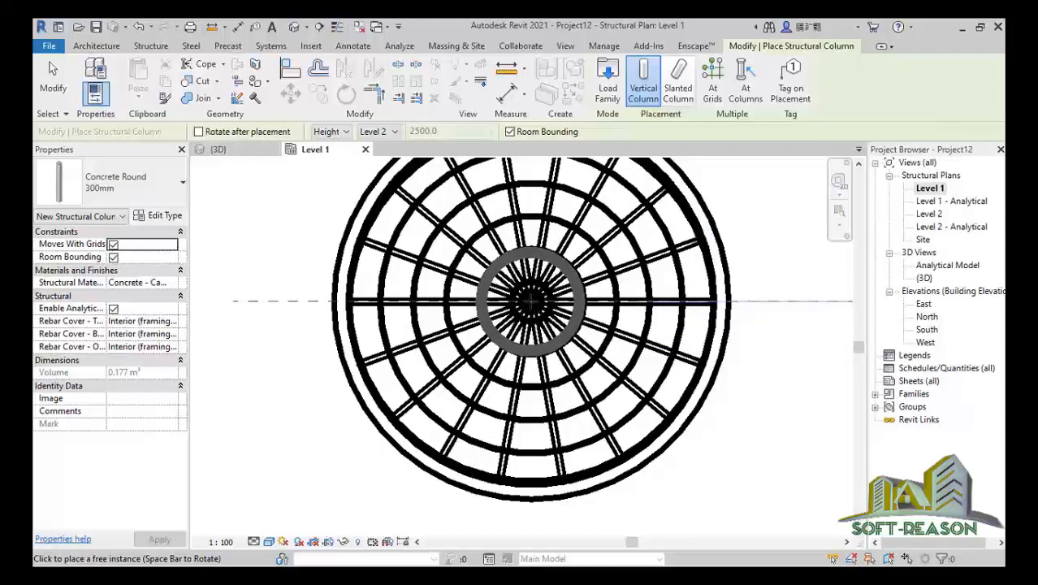
pyautogui.click(531, 299)
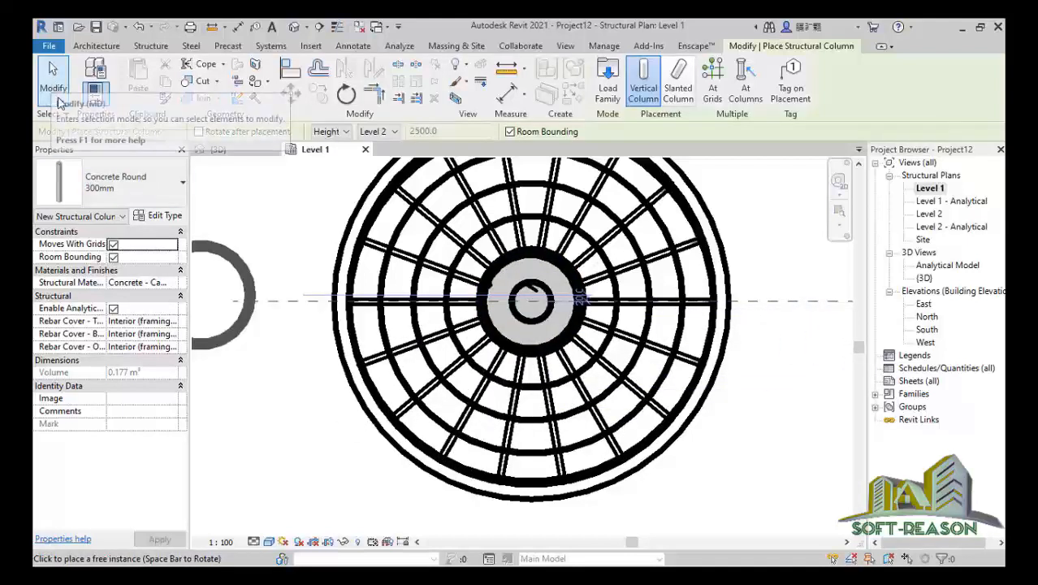
pyautogui.click(54, 81)
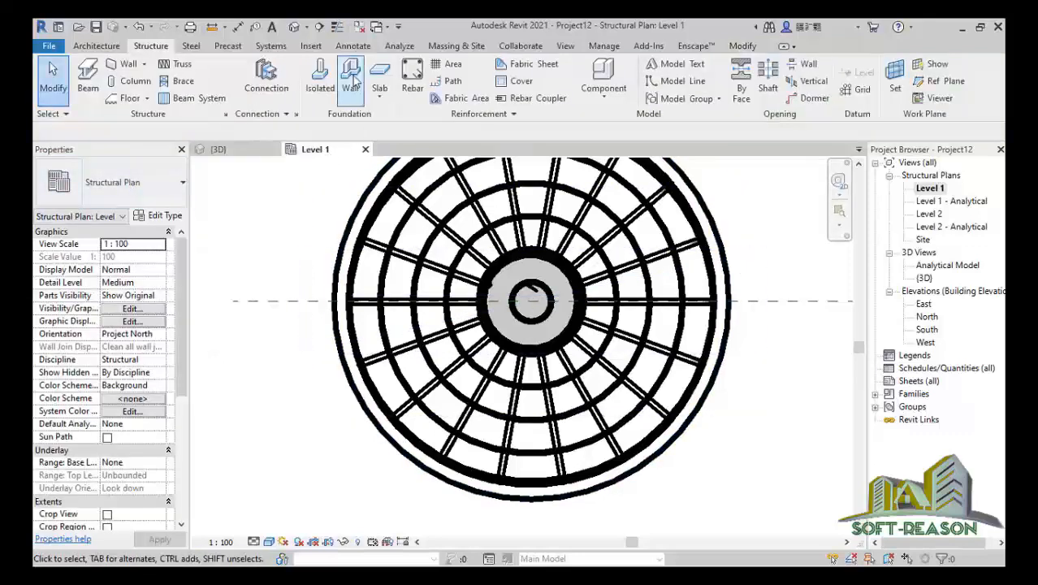
# Step: Shorten the round column in the 3D view by setting its top offset to -2000
pyautogui.click(294, 28)
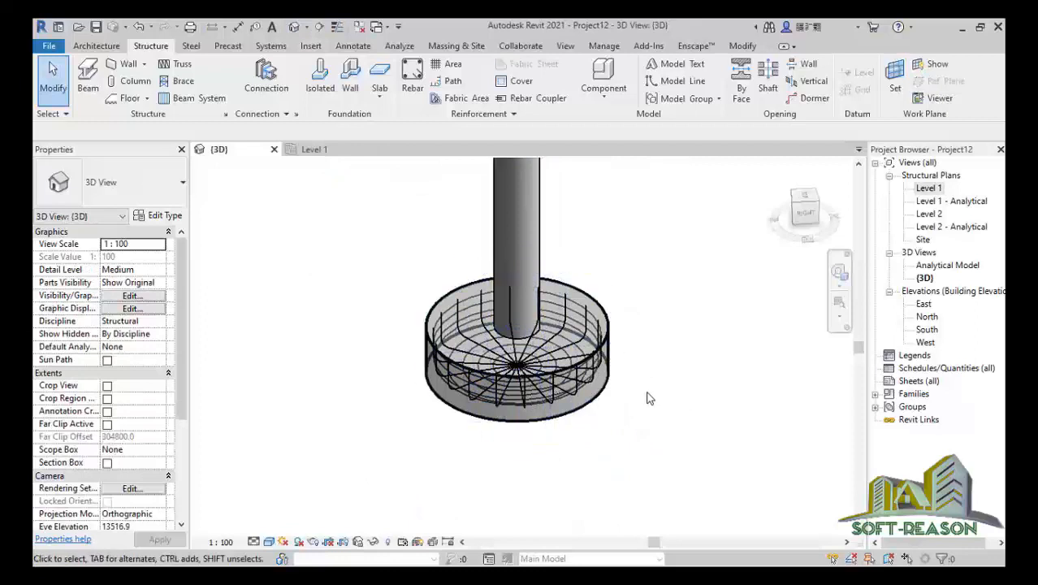
pyautogui.keyDown('shift'); pyautogui.moveTo(568, 389); pyautogui.dragTo(544, 420, button='middle'); pyautogui.keyUp('shift')
pyautogui.scroll(-2, 532, 290)
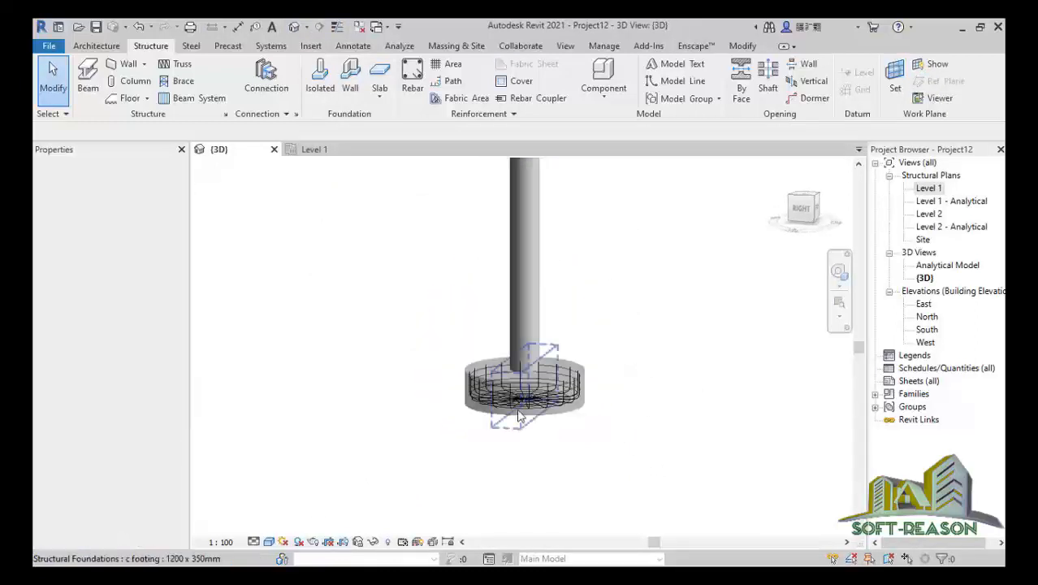
pyautogui.click(532, 229)
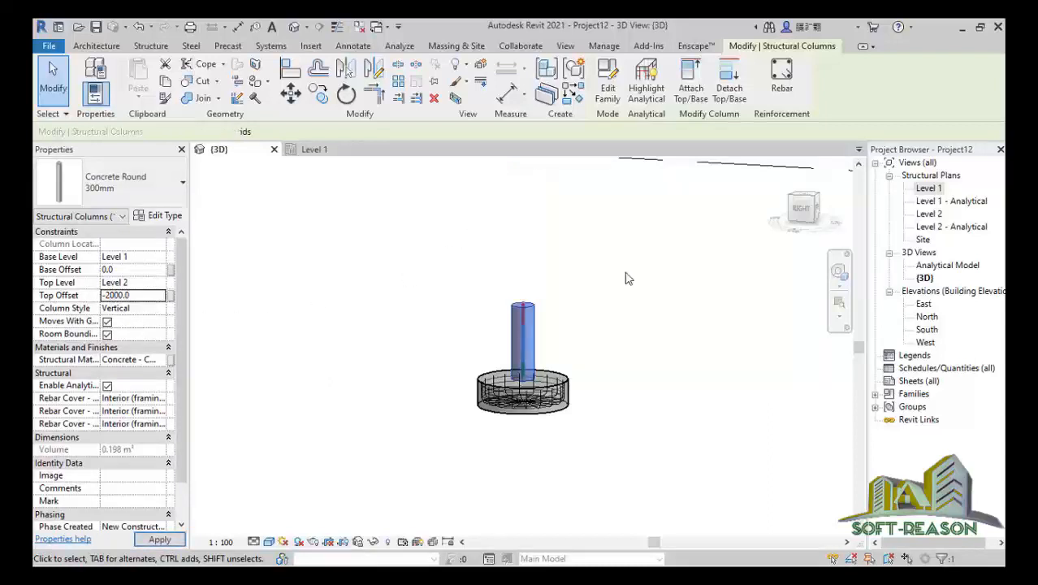
pyautogui.click(625, 374)
pyautogui.scroll(2, 520, 298)
pyautogui.scroll(1, 516, 303)
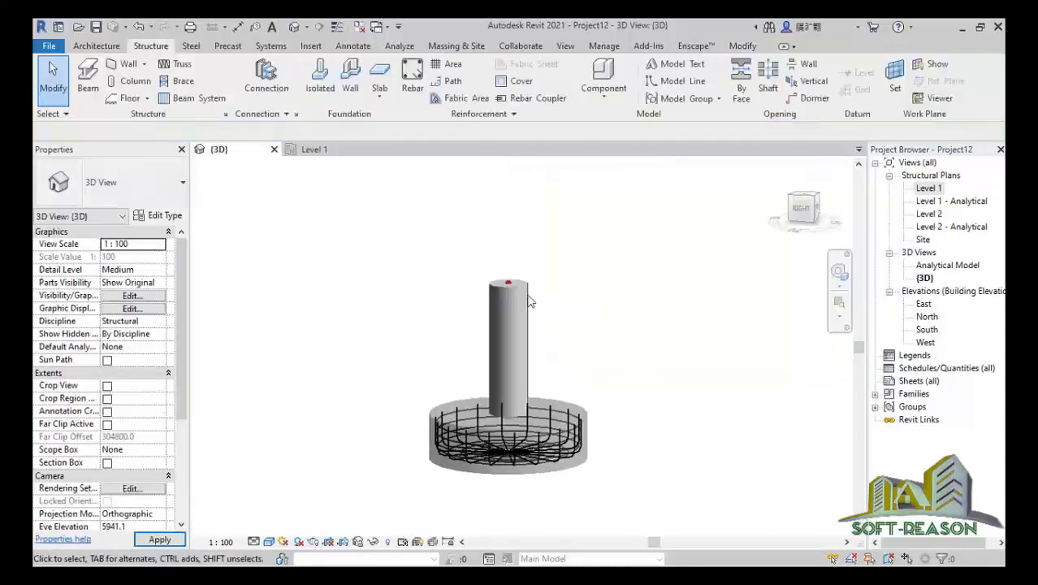
# Step: Override the round column's graphics by element in the 3D view with a surface transparency of 45
pyautogui.click(512, 305)
pyautogui.rightClick(512, 304)
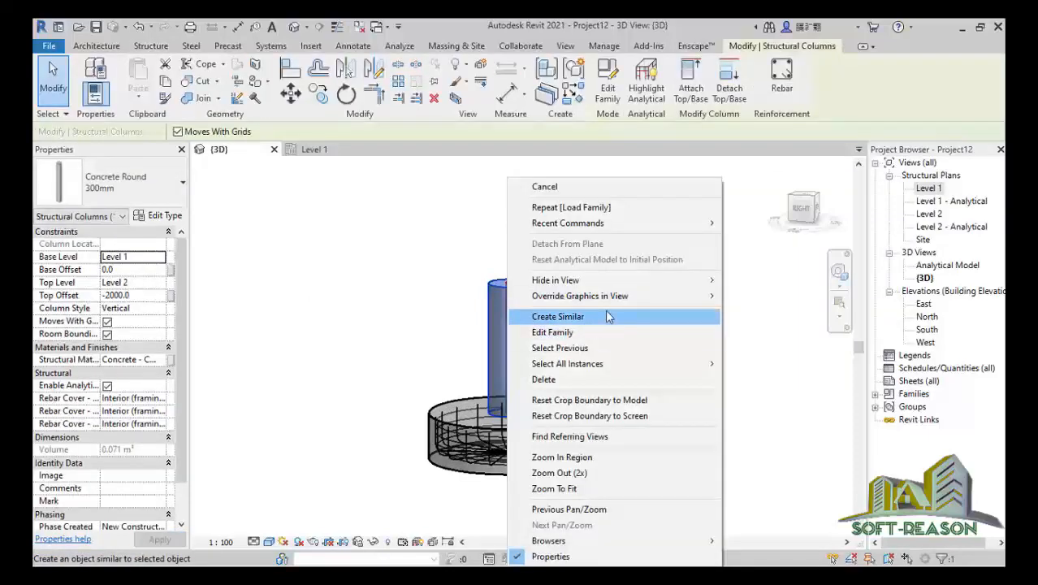
pyautogui.moveTo(652, 303)
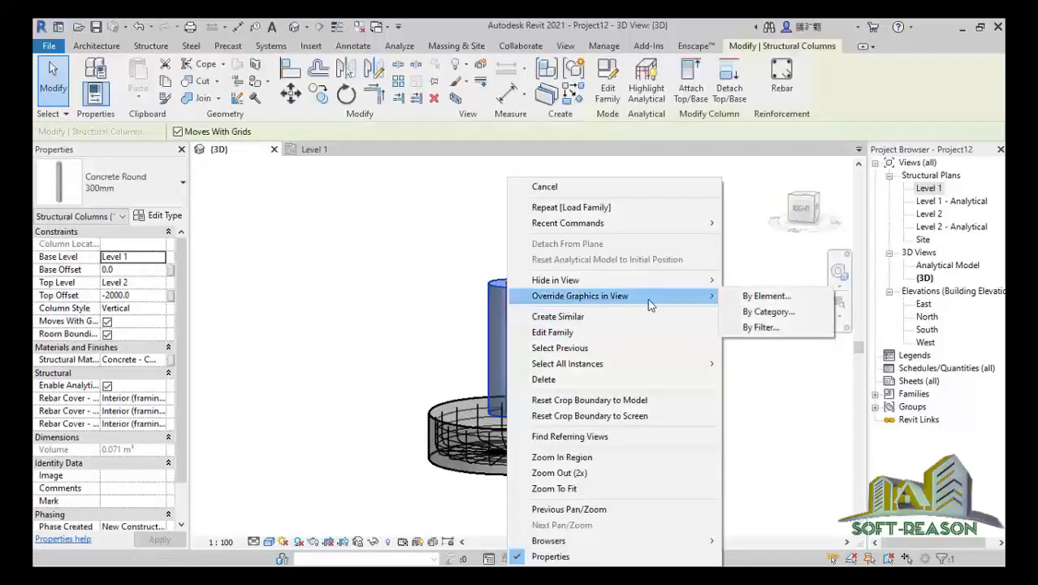
pyautogui.click(766, 297)
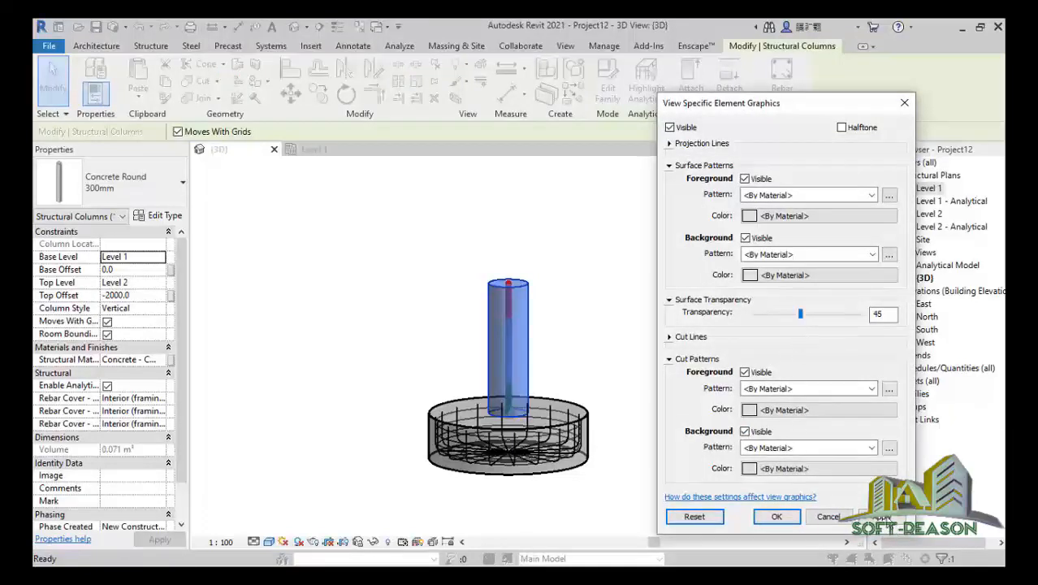
pyautogui.click(781, 519)
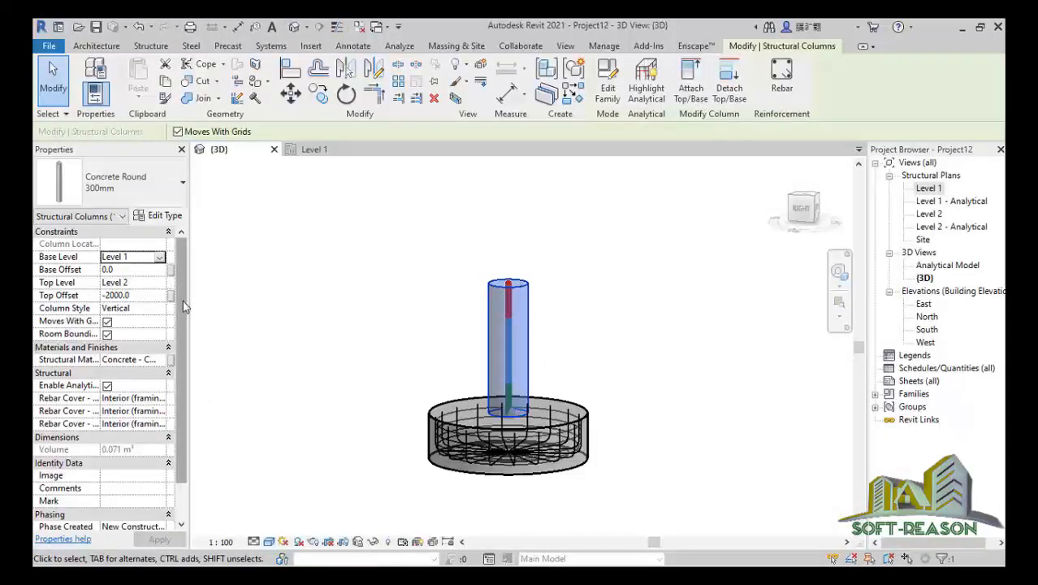
# Step: Hide the Analytical Columns category in the 3D view through its visibility and graphic overrides
pyautogui.moveTo(183, 300); pyautogui.dragTo(179, 358)
pyautogui.rightClick(510, 307)
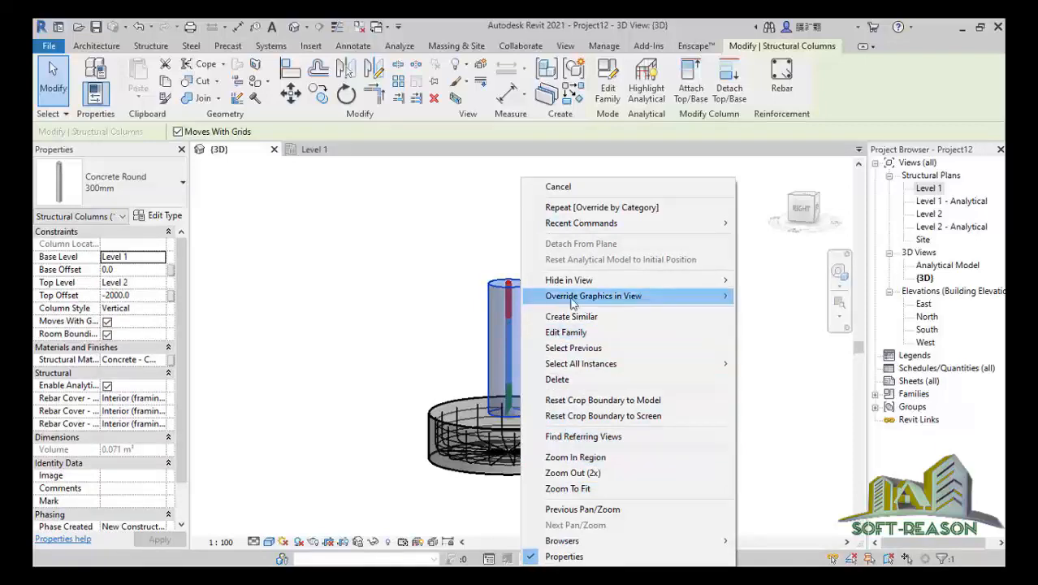
pyautogui.moveTo(551, 306)
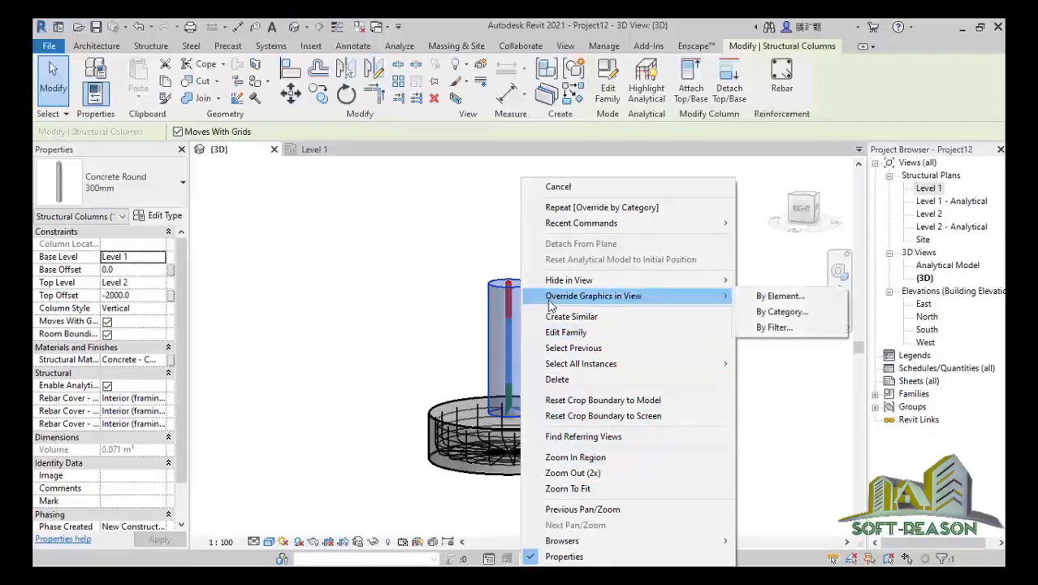
pyautogui.click(776, 317)
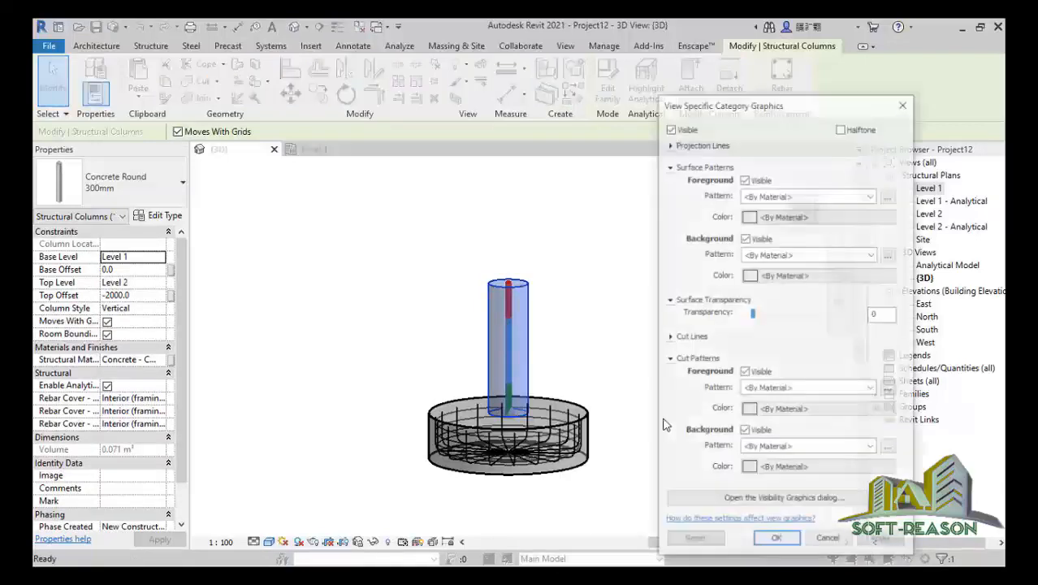
pyautogui.click(784, 500)
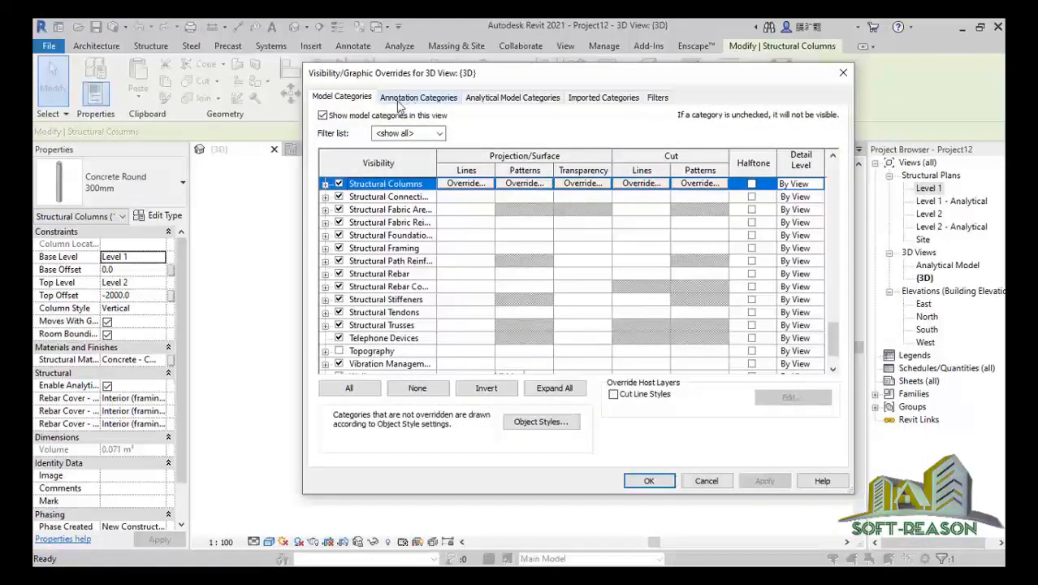
pyautogui.click(524, 98)
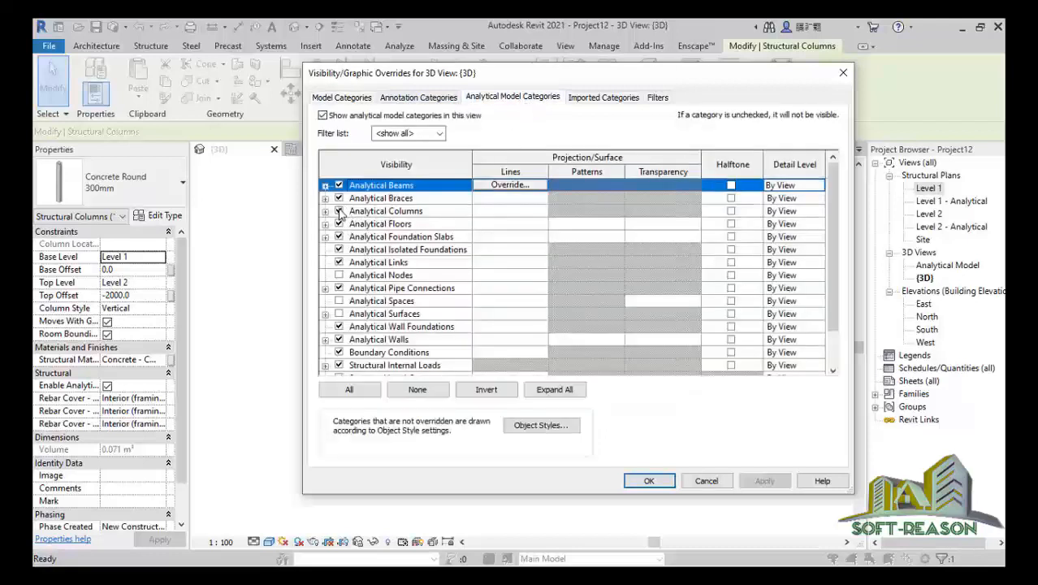
pyautogui.click(338, 211)
pyautogui.click(763, 481)
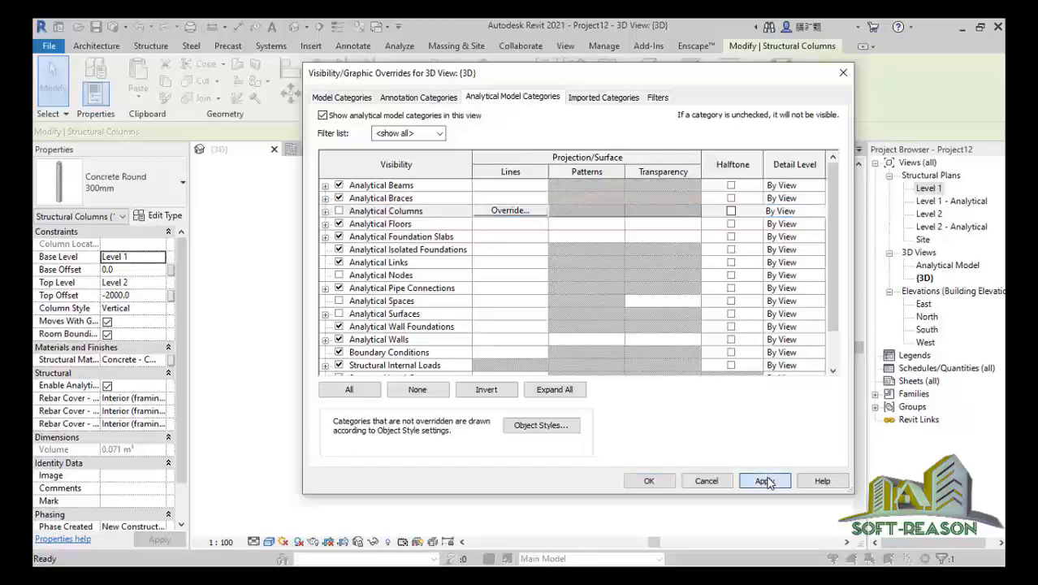
pyautogui.click(647, 481)
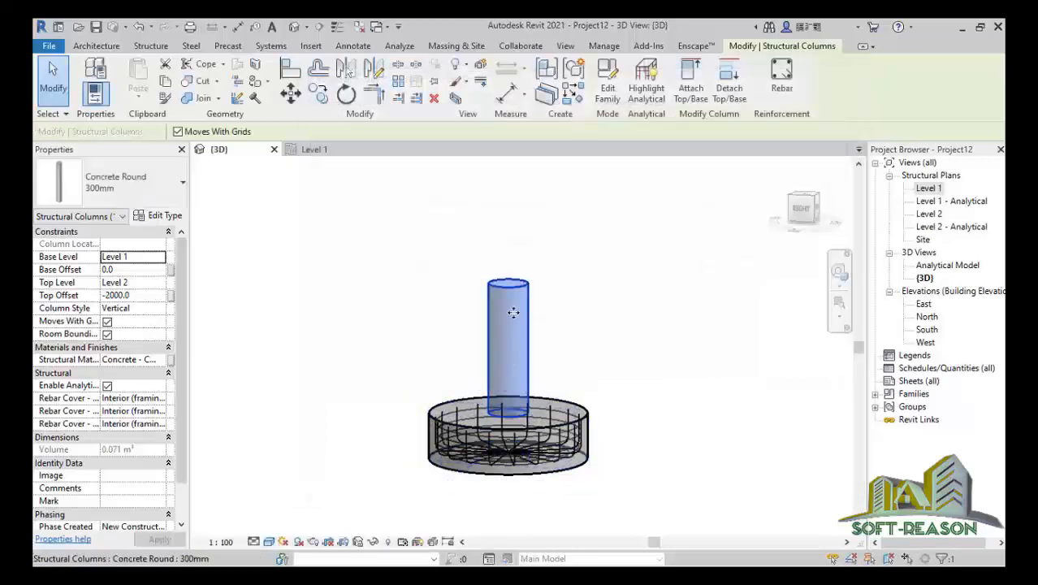
# Step: Start a sketched rebar hosted by the round column and orient the 3D view to the front
pyautogui.scroll(1, 512, 312)
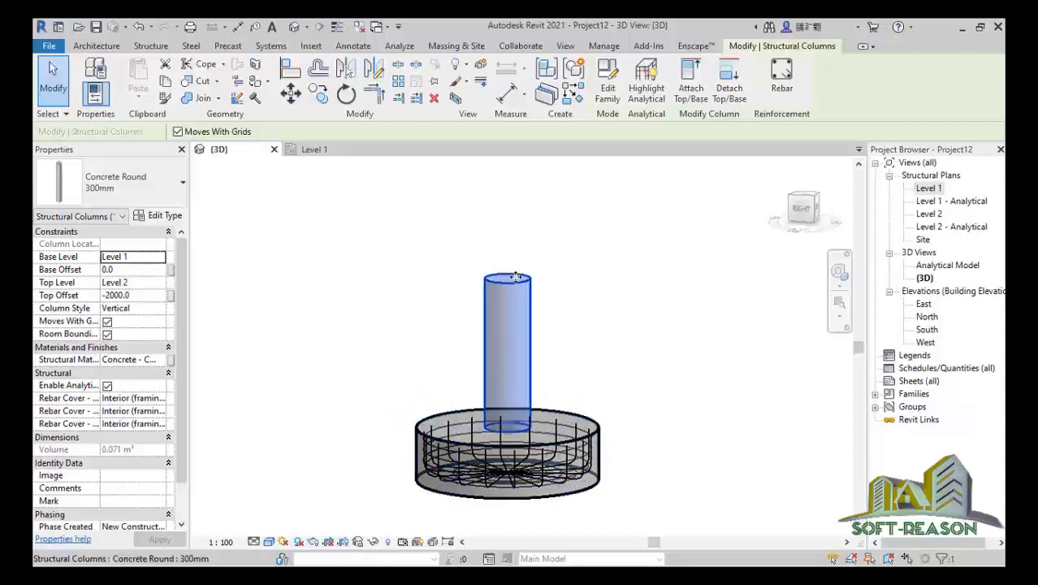
pyautogui.click(783, 88)
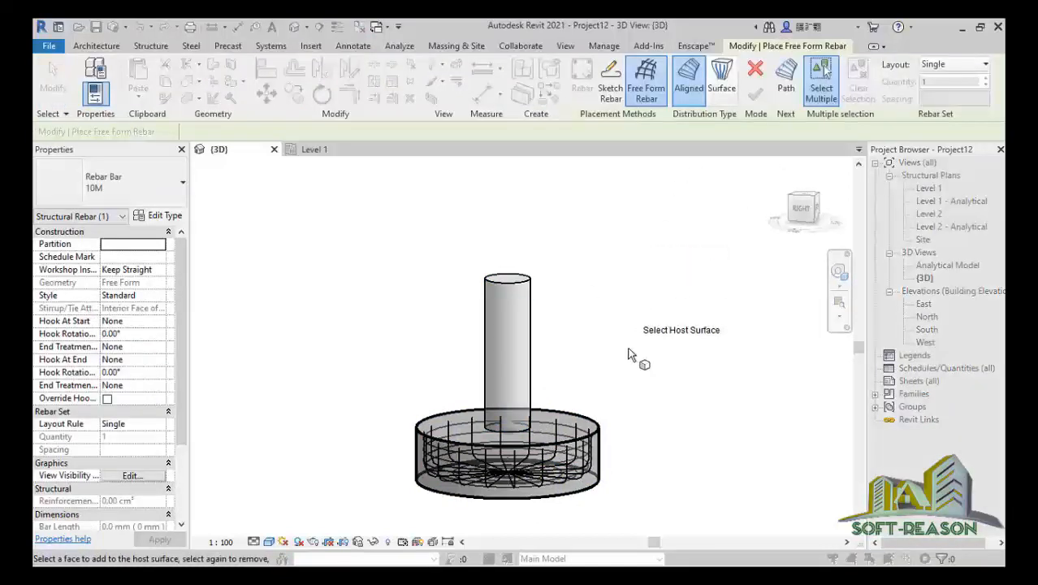
pyautogui.click(612, 81)
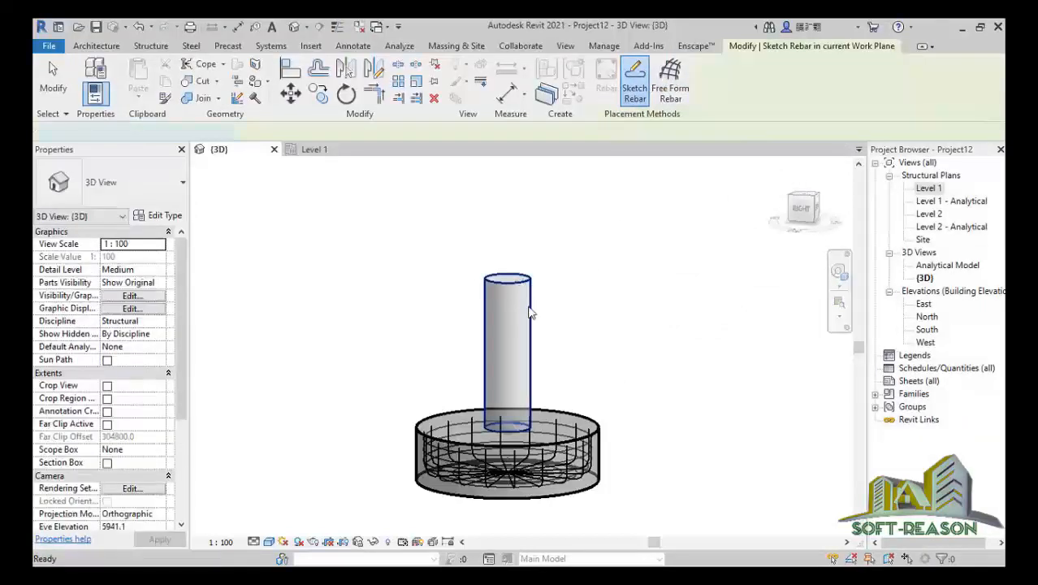
pyautogui.click(529, 313)
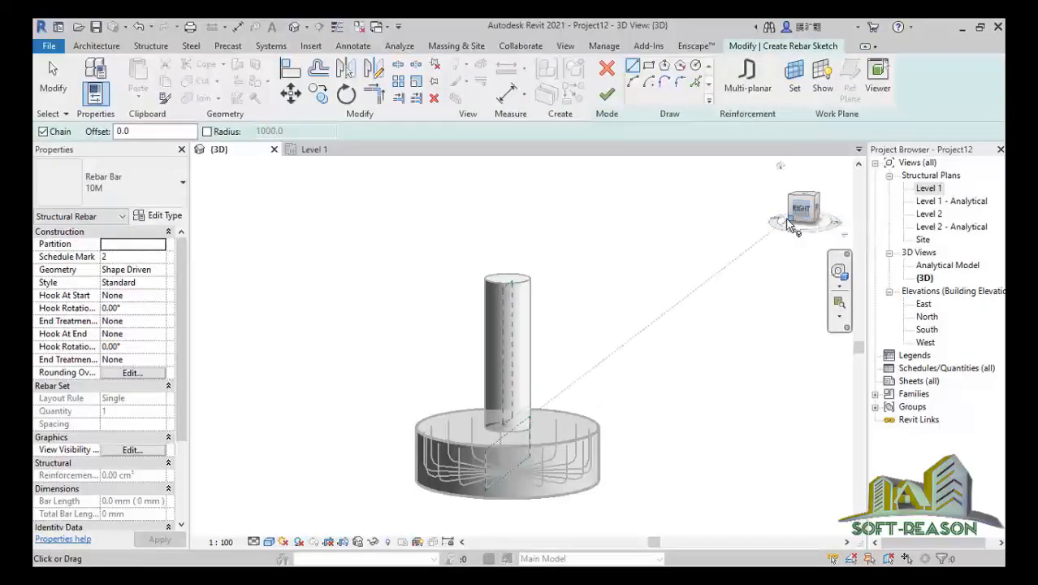
pyautogui.moveTo(788, 220)
pyautogui.mouseDown()
pyautogui.moveTo(815, 232)
pyautogui.moveTo(206, 227)
pyautogui.moveTo(281, 227)
pyautogui.moveTo(320, 240)
pyautogui.mouseUp()
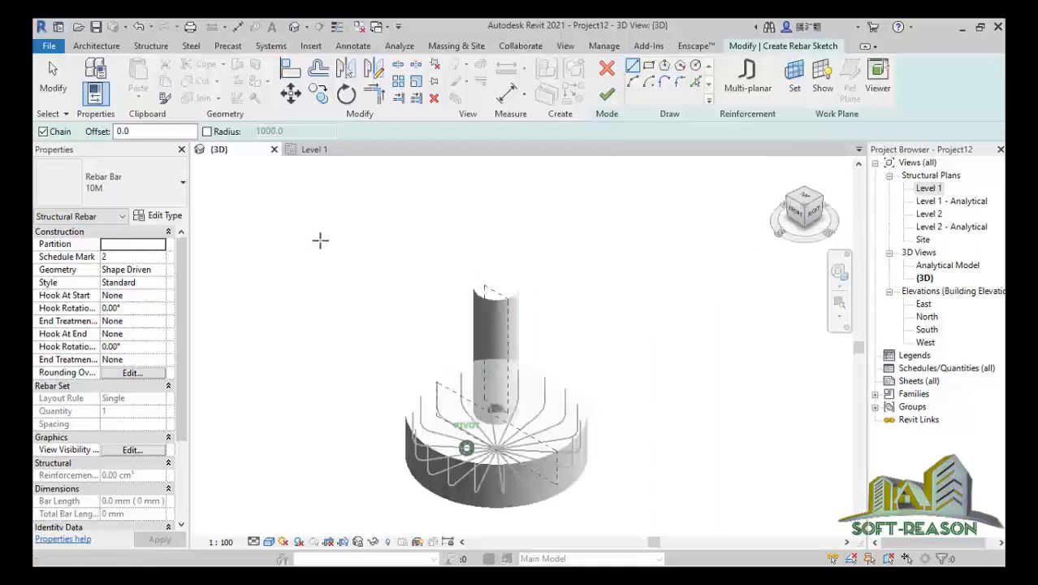
pyautogui.click(799, 216)
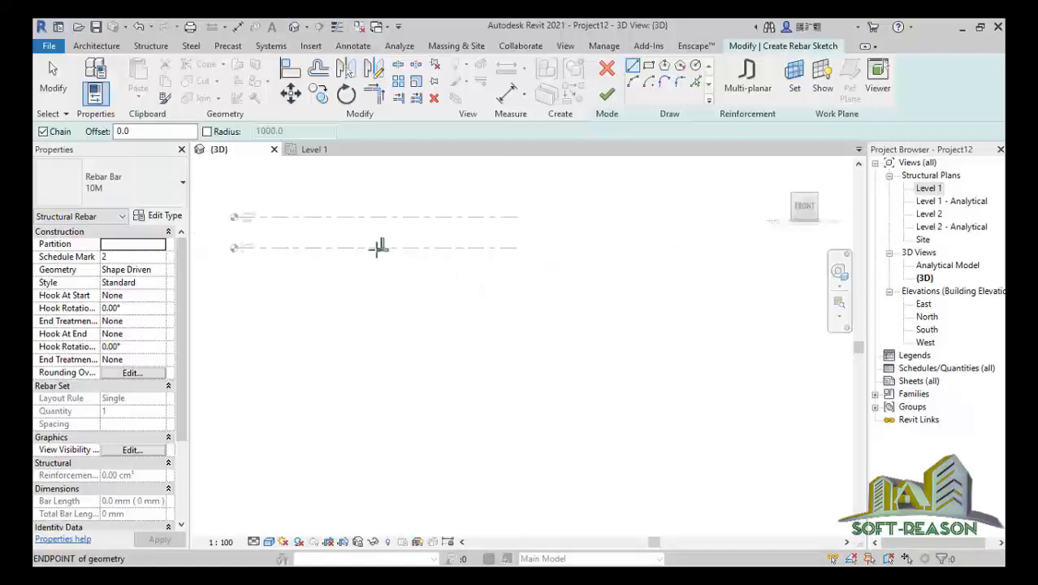
# Step: Sketch an L-shaped bar from above the column down about 1630 mm to the footing's lower reinforcement, ending in a horizontal leg of about 240 mm
pyautogui.scroll(8, 377, 242)
pyautogui.moveTo(360, 234); pyautogui.dragTo(583, 430, button='middle')
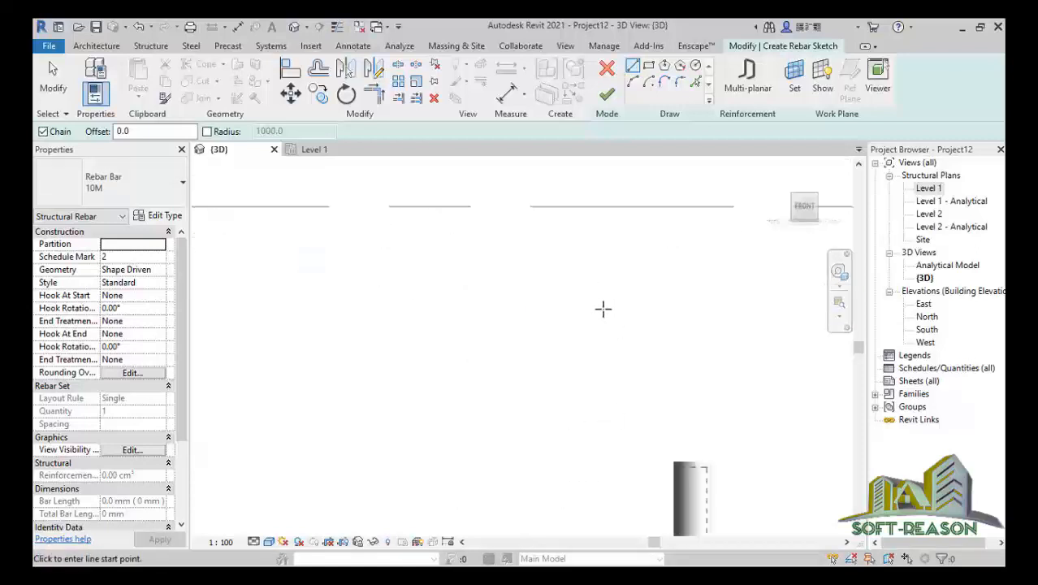
pyautogui.scroll(-2, 603, 309)
pyautogui.scroll(4, 655, 432)
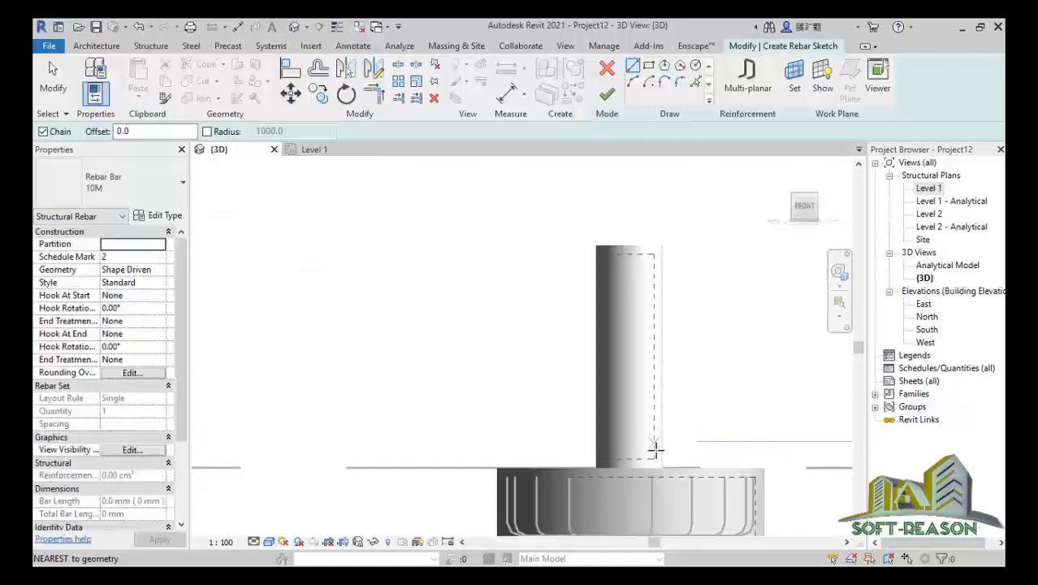
pyautogui.scroll(2, 655, 447)
pyautogui.scroll(-2, 498, 204)
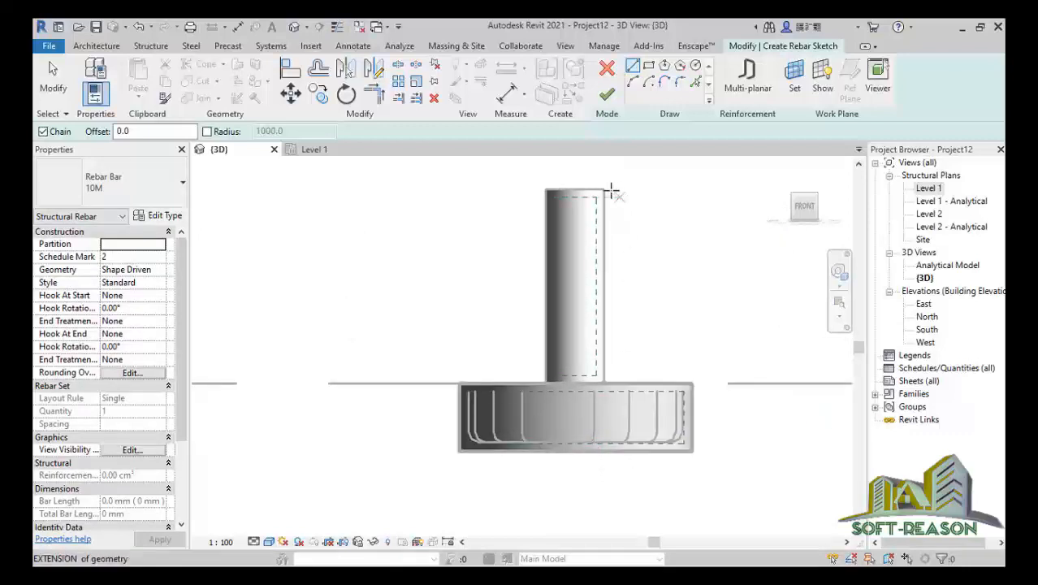
pyautogui.scroll(-1, 596, 266)
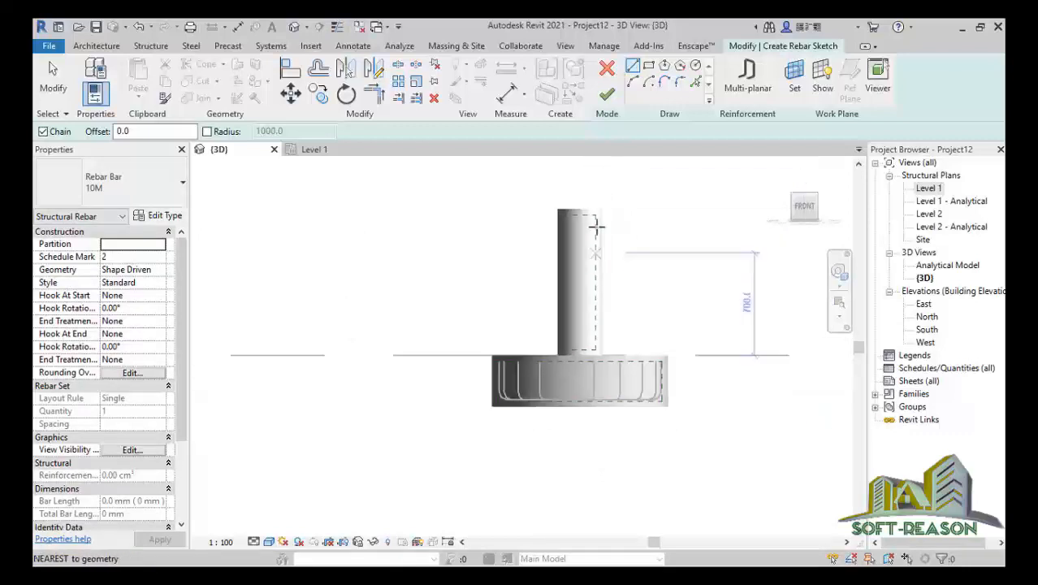
pyautogui.click(594, 162)
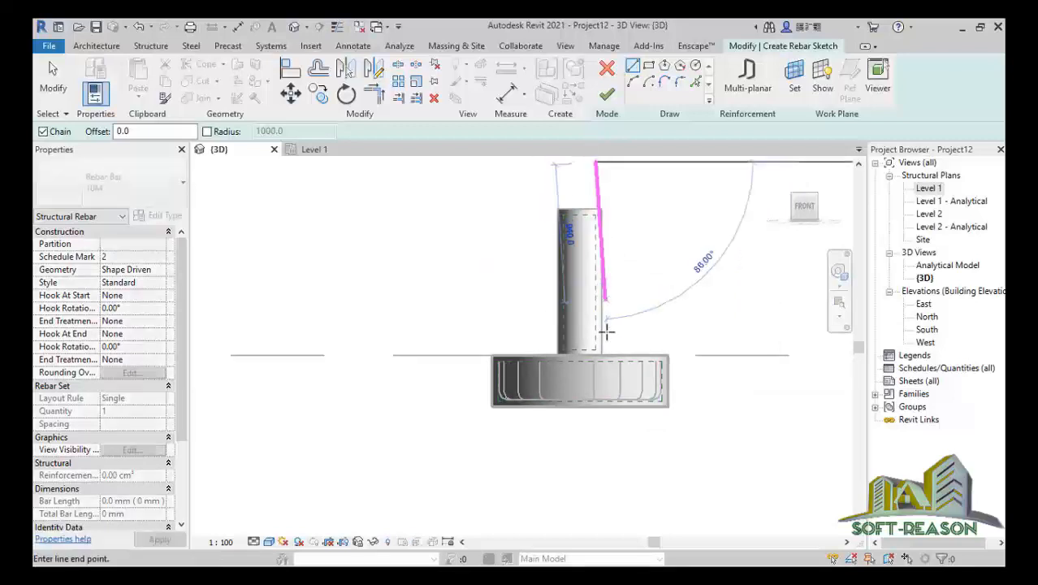
pyautogui.scroll(4, 597, 359)
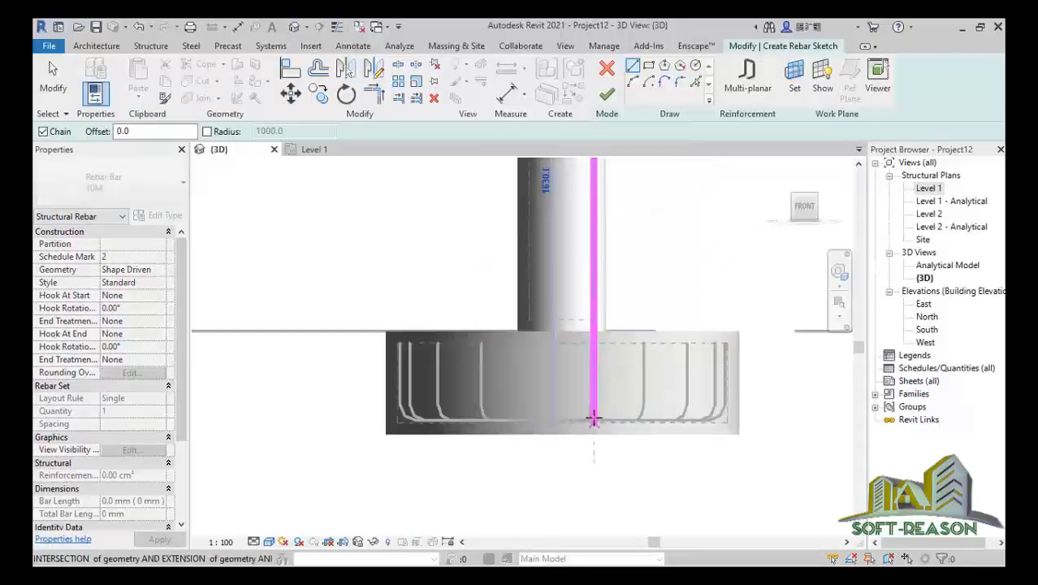
pyautogui.scroll(5, 594, 418)
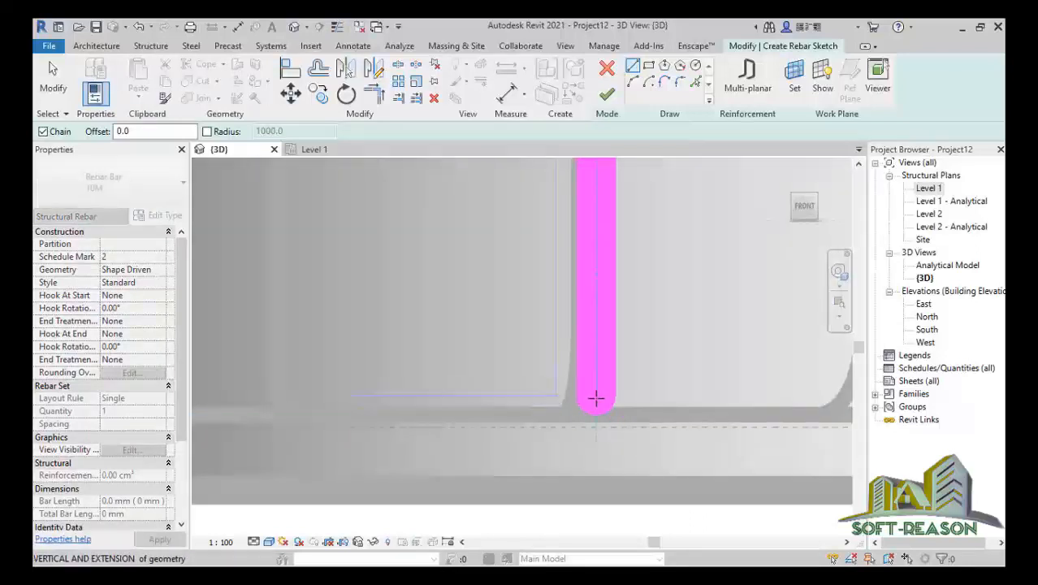
pyautogui.click(595, 398)
pyautogui.scroll(-4, 431, 369)
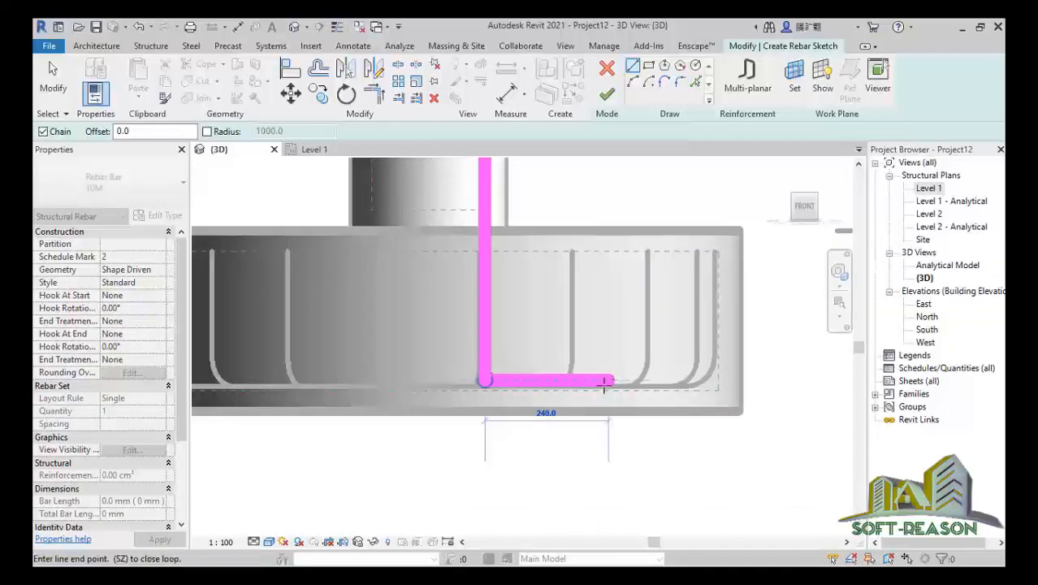
pyautogui.click(606, 379)
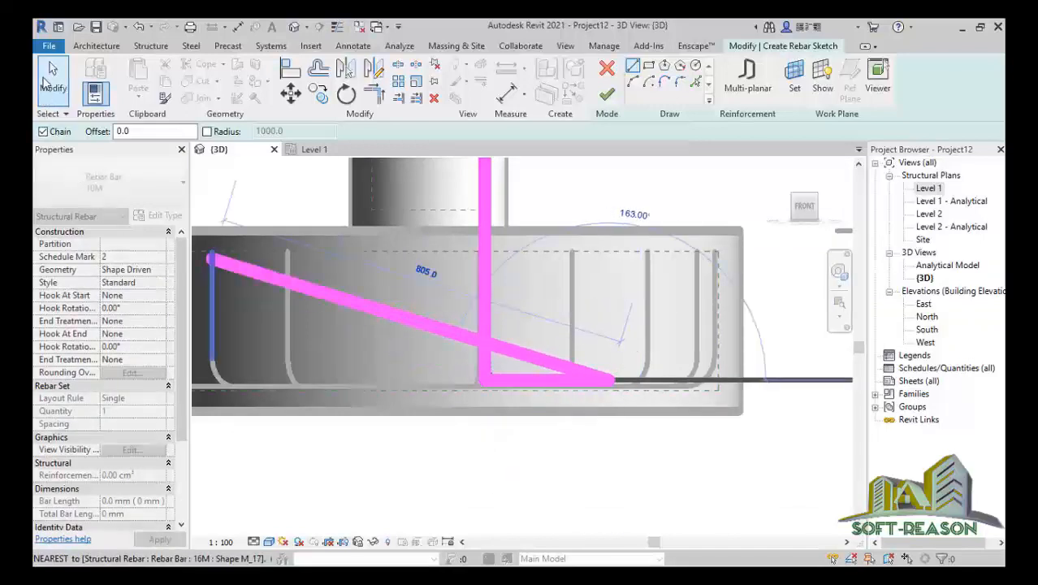
pyautogui.click(45, 82)
# Step: Set the sketched column bar's type to 16M, finish the rebar sketch and leave the rebar placement command
pyautogui.scroll(-4, 561, 456)
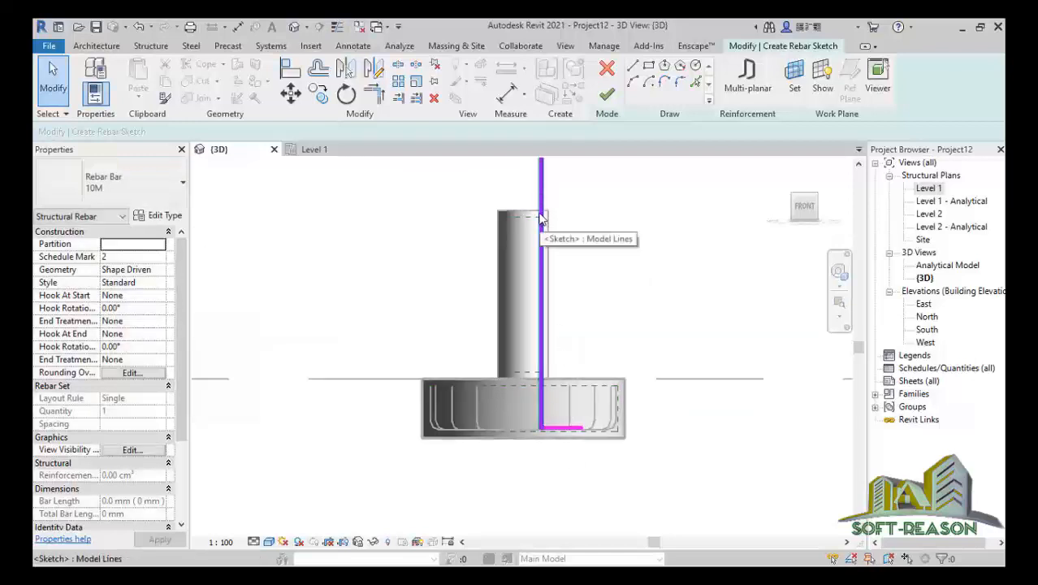
pyautogui.scroll(1, 542, 385)
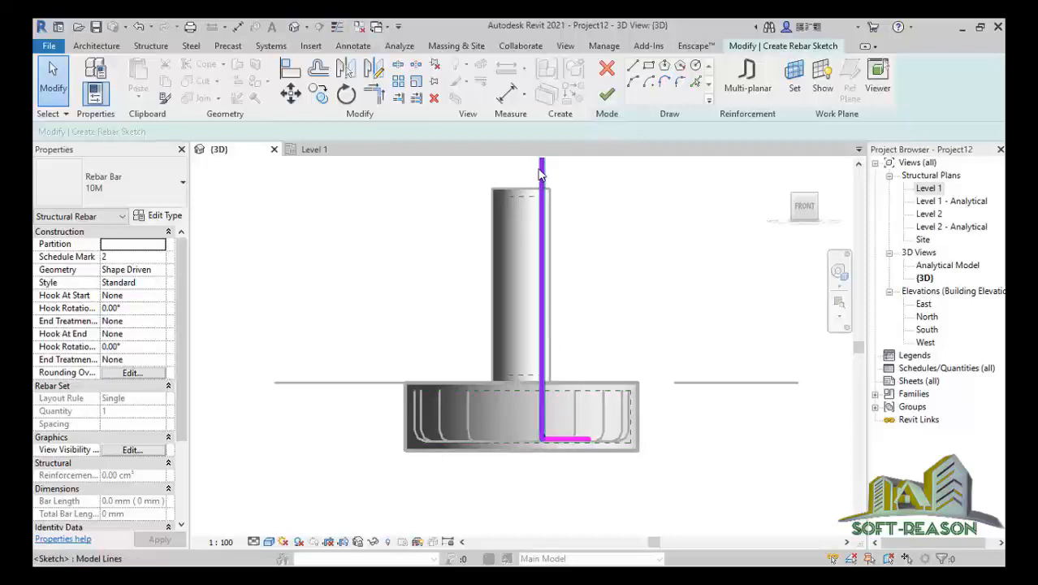
pyautogui.click(155, 185)
pyautogui.click(88, 286)
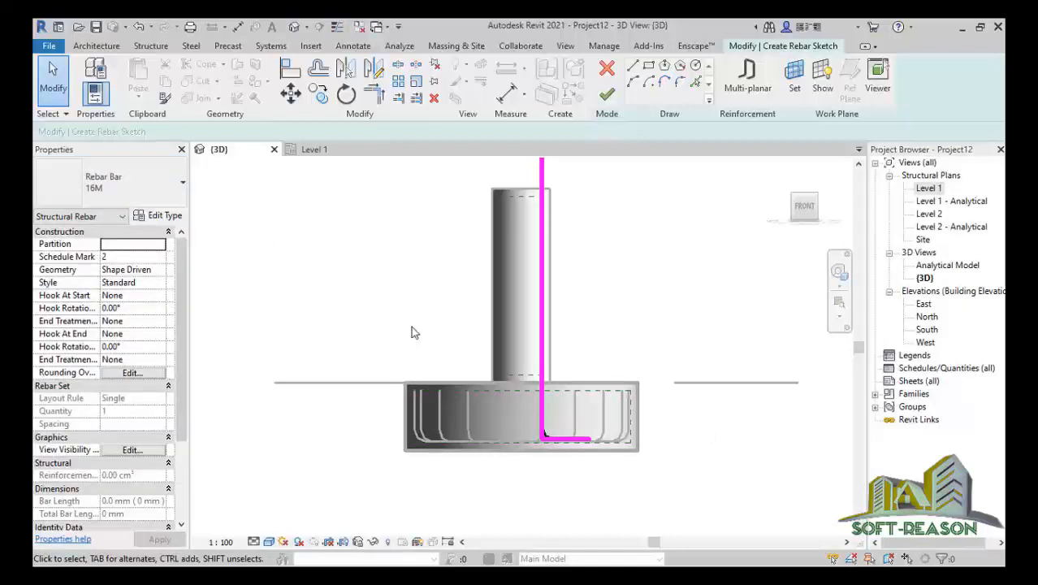
pyautogui.click(608, 97)
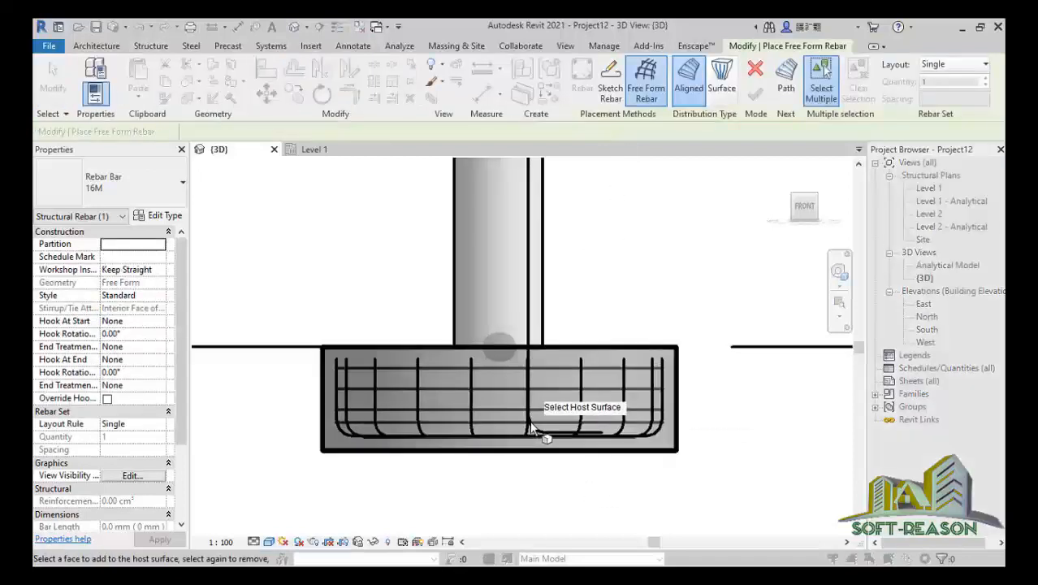
pyautogui.click(508, 414)
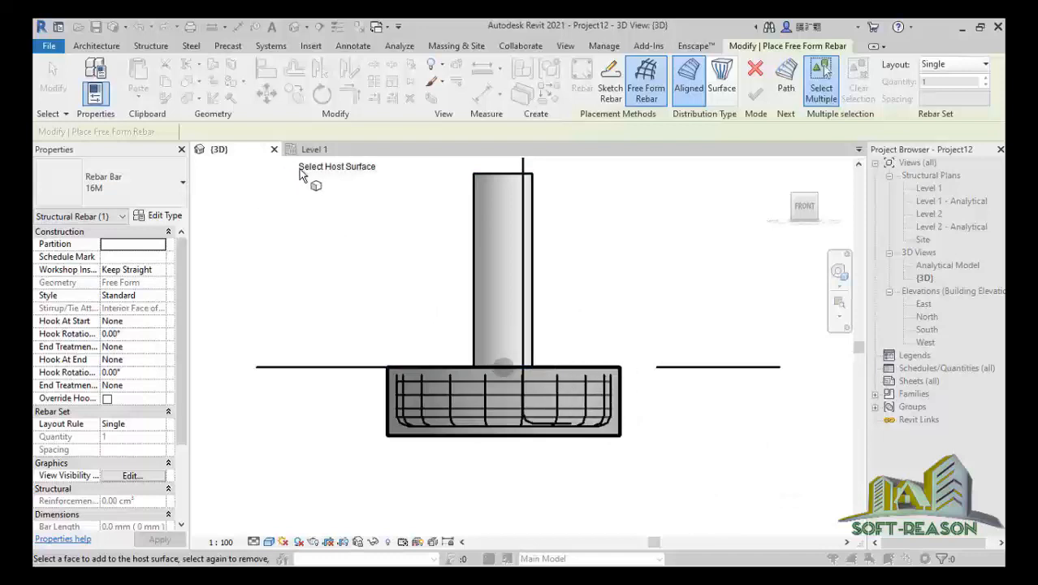
pyautogui.rightClick(396, 252)
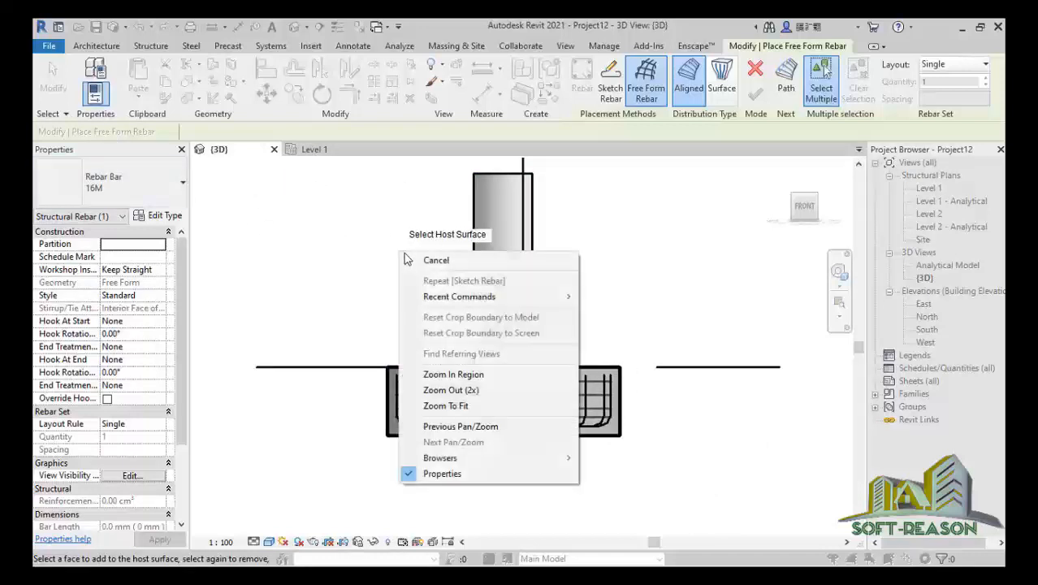
pyautogui.click(407, 262)
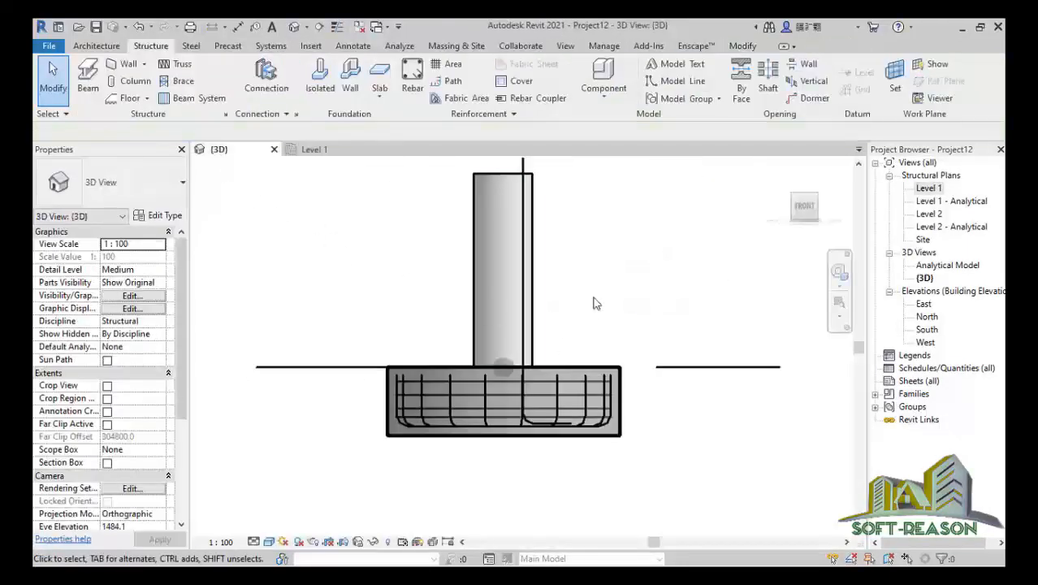
# Step: Radially array the L-shaped column bar about the column's centre in the Level 1 plan, with 4 items and the last one at 180°
pyautogui.scroll(-2, 535, 352)
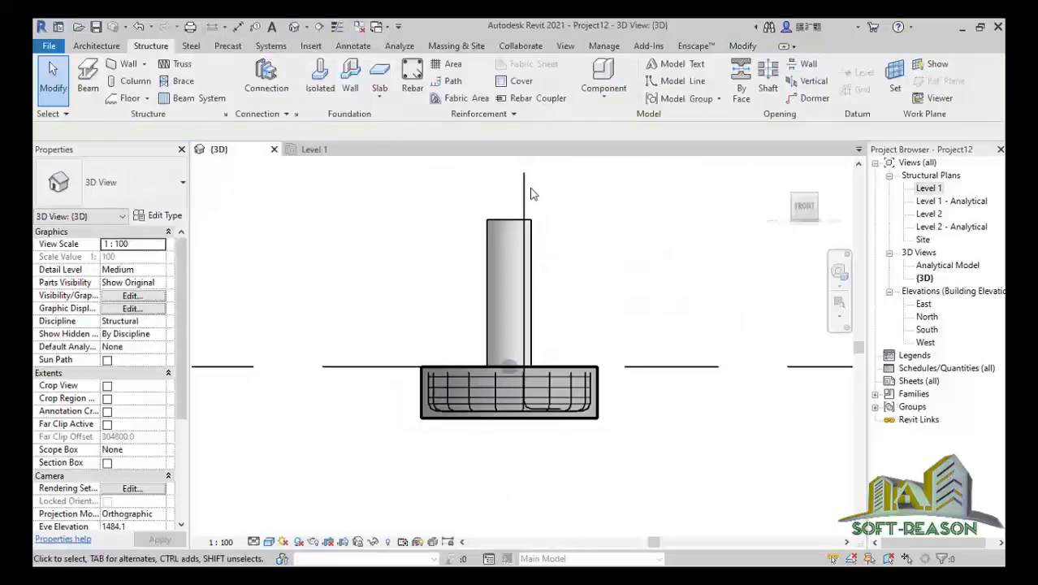
pyautogui.click(568, 259)
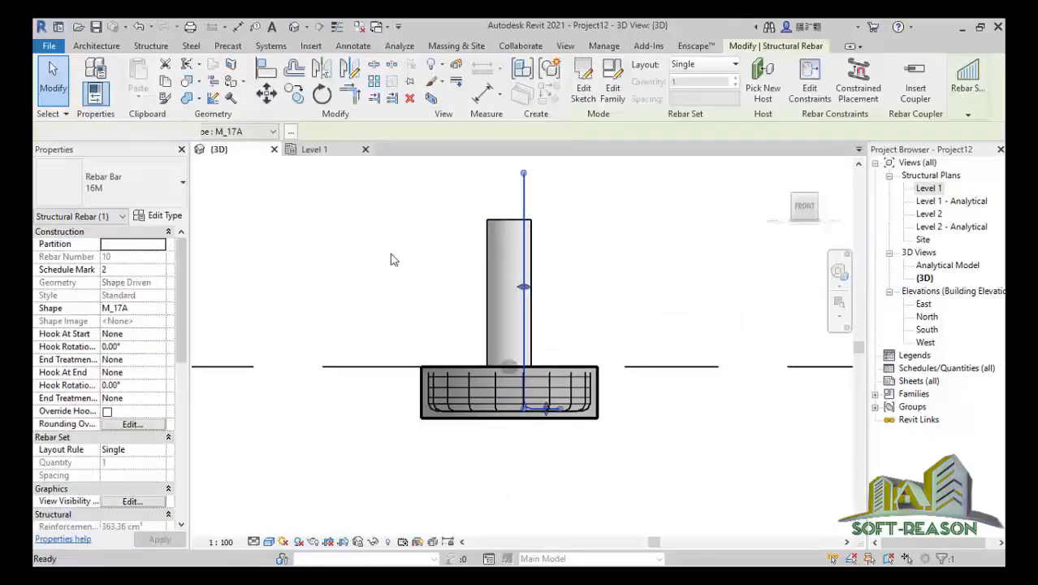
pyautogui.click(314, 149)
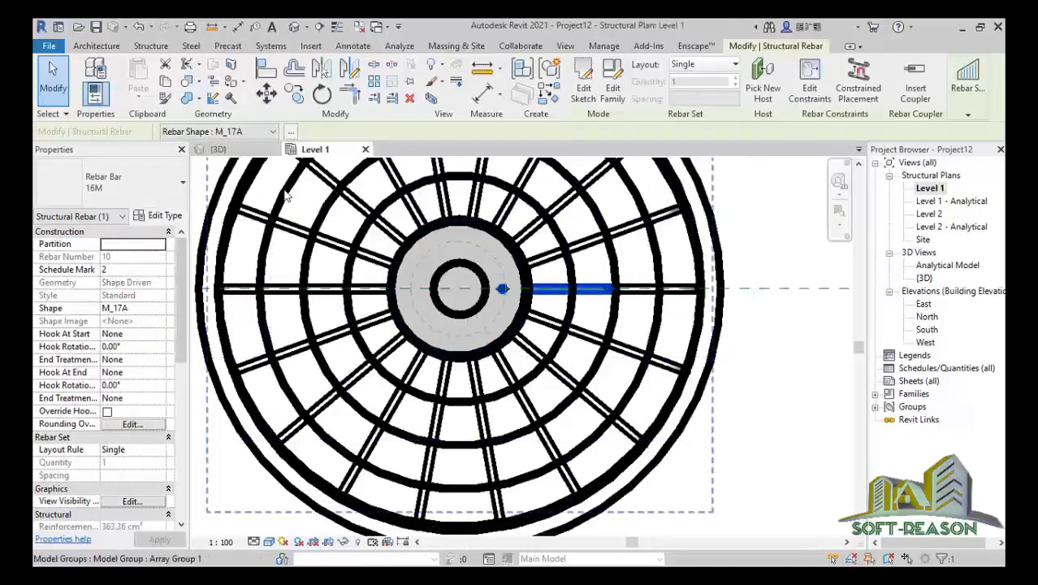
pyautogui.click(376, 85)
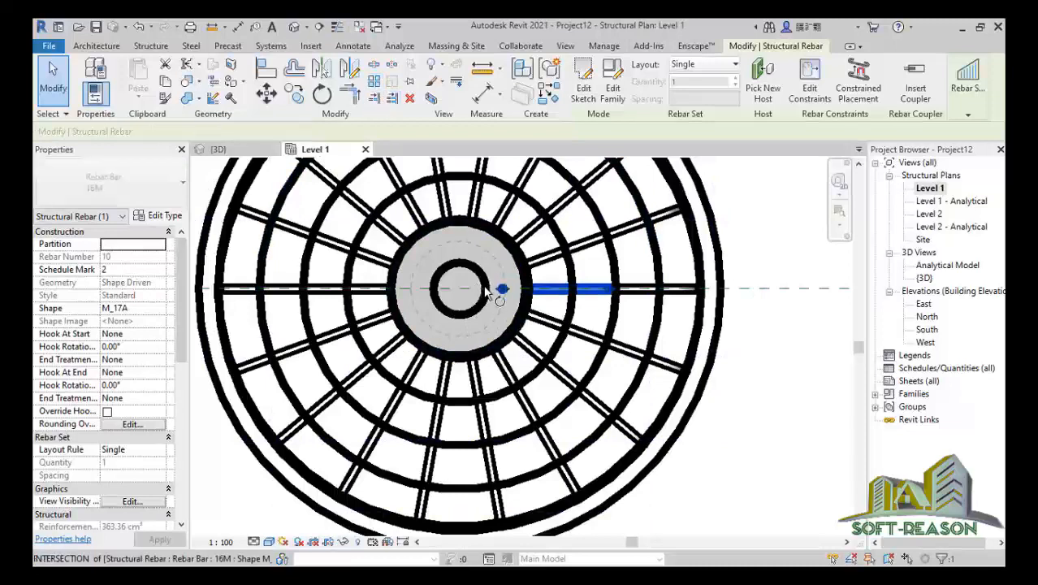
pyautogui.click(557, 290)
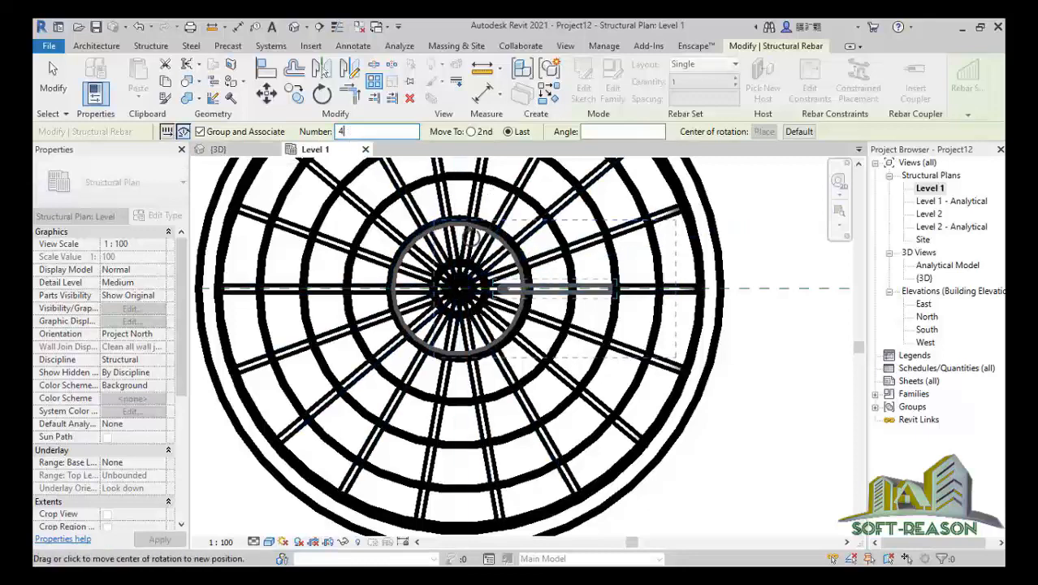
pyautogui.scroll(5, 459, 286)
pyautogui.scroll(-4, 458, 286)
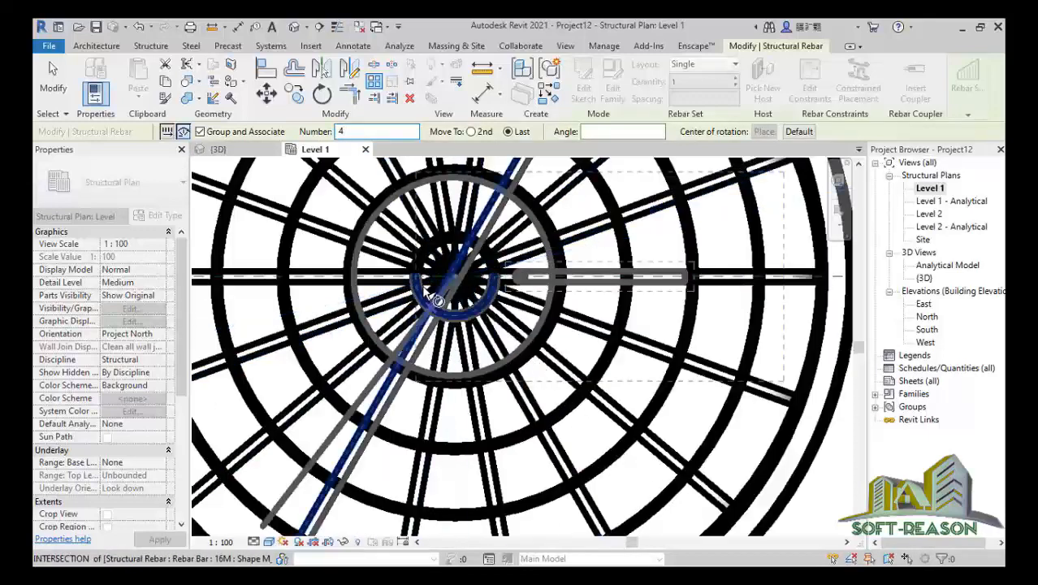
pyautogui.click(455, 277)
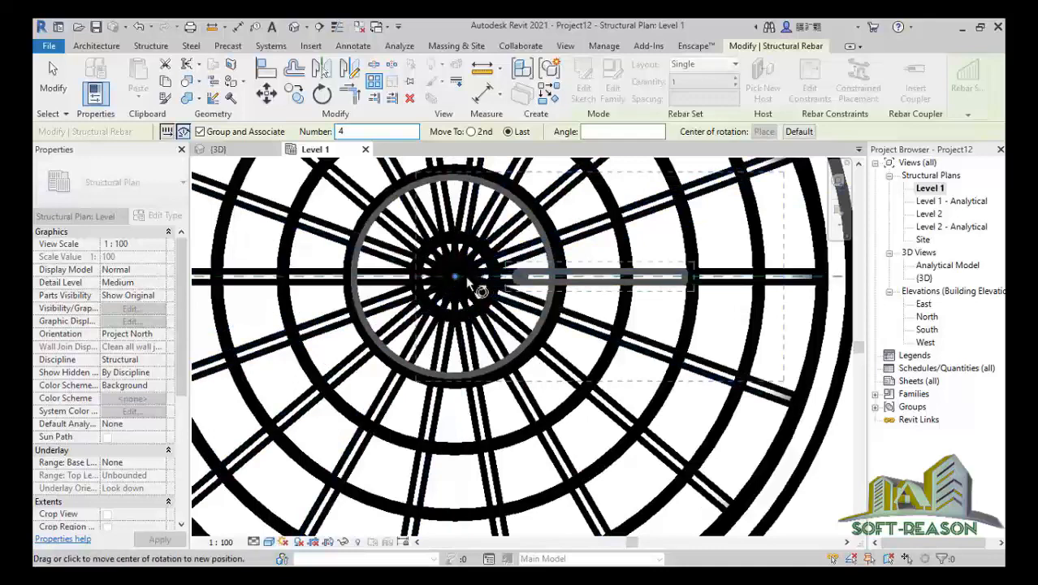
pyautogui.click(571, 281)
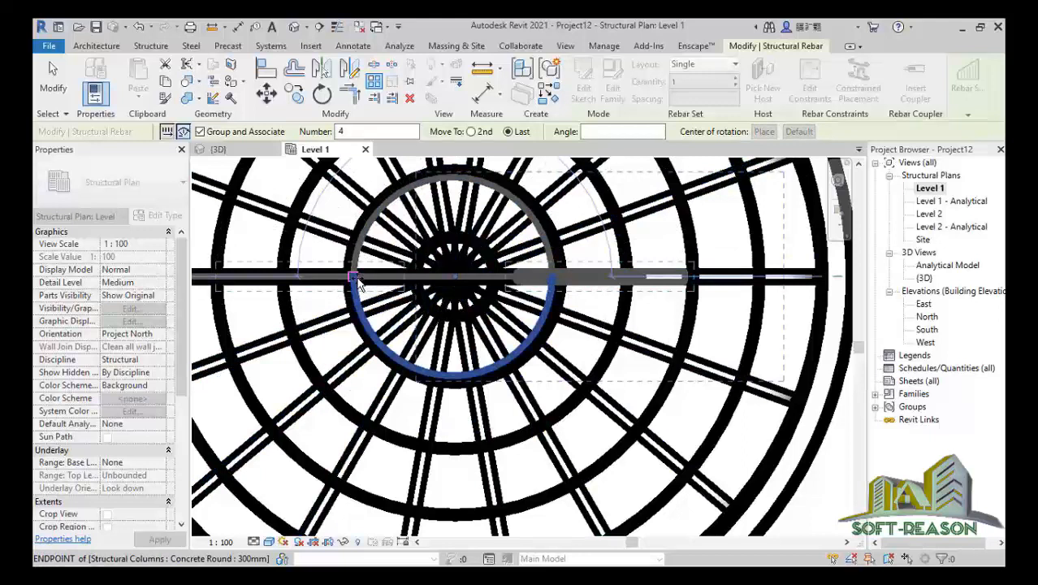
pyautogui.click(356, 279)
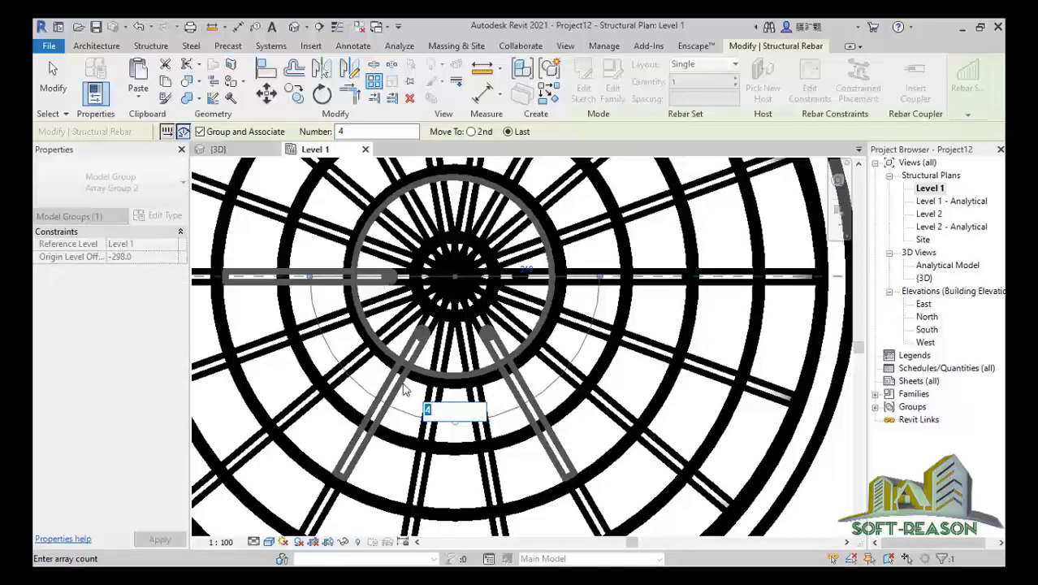
pyautogui.click(54, 88)
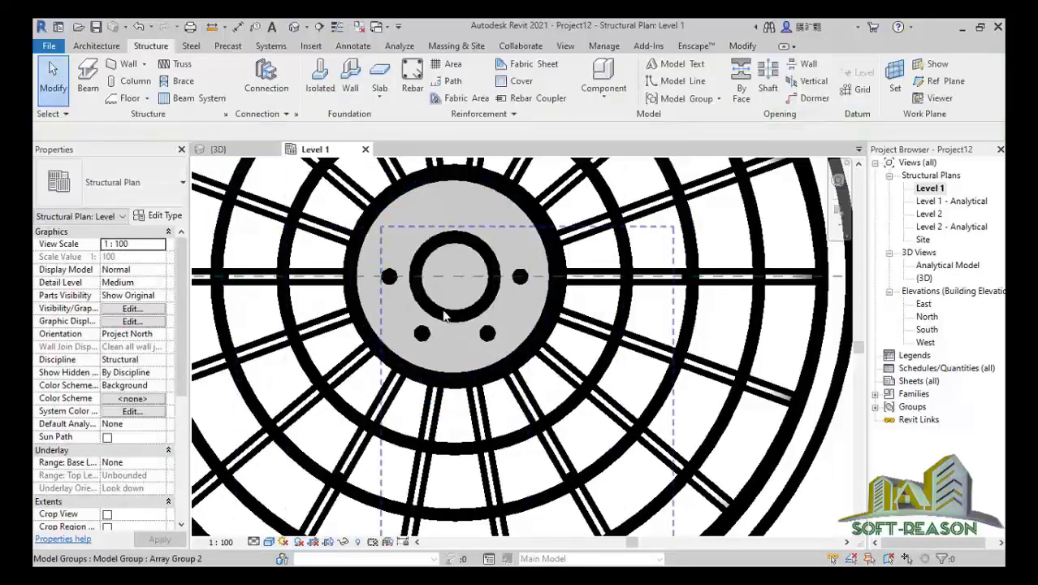
# Step: Inspect the arrayed column bars in the Level 1 plan and in the front 3D view
pyautogui.moveTo(442, 288); pyautogui.dragTo(442, 286, button='middle')
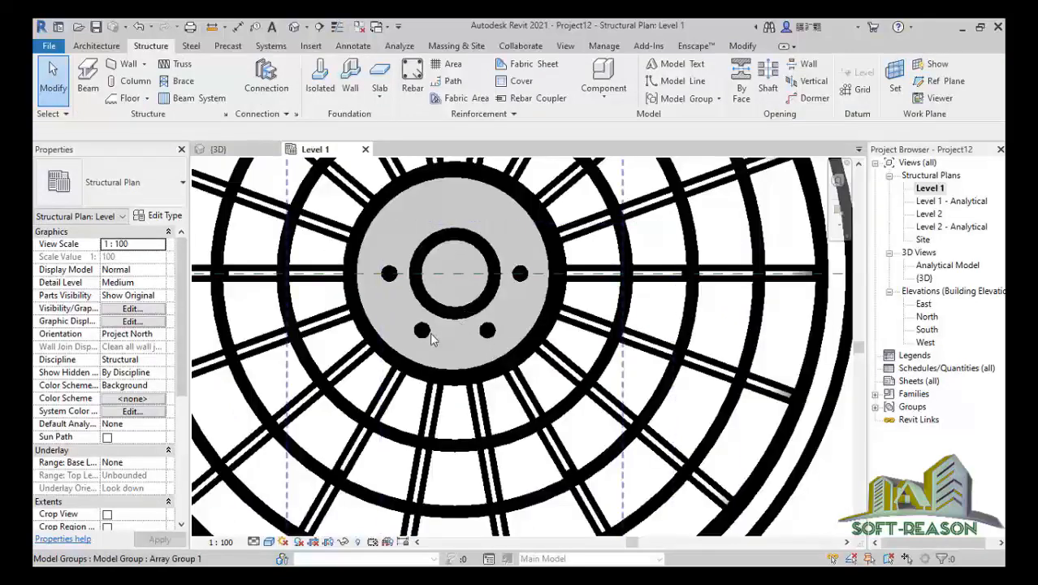
pyautogui.scroll(-2, 451, 280)
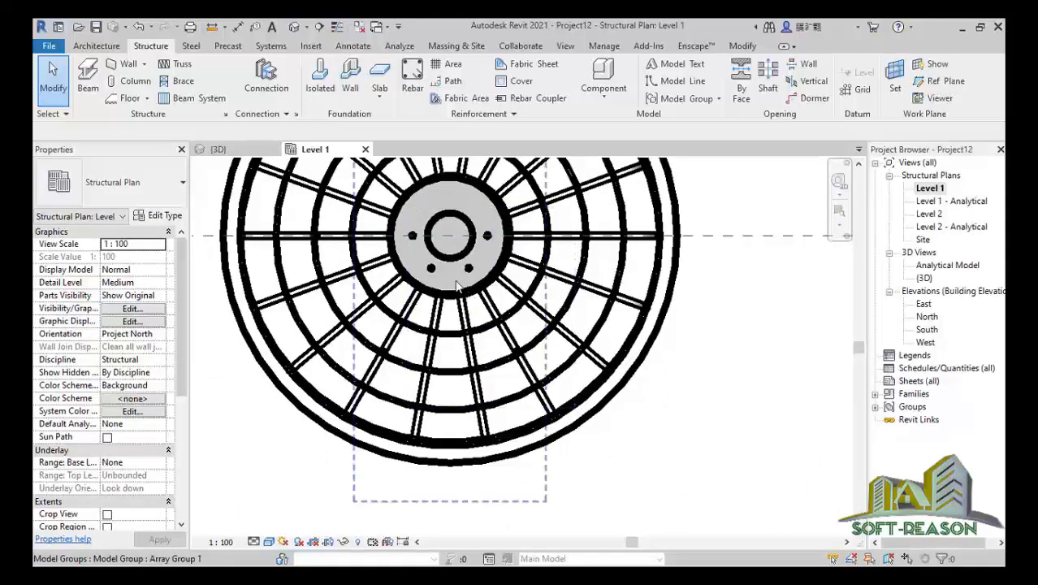
pyautogui.click(218, 149)
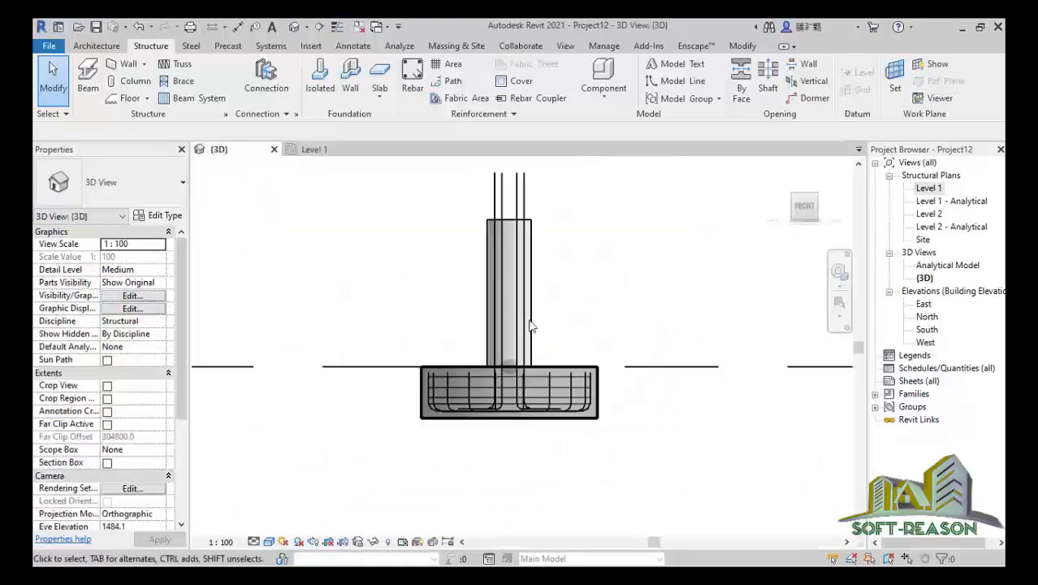
# Step: Mirror the two middle column bars of the radial array, with Copy on, about the horizontal centre reference plane in the Level 1 plan
pyautogui.scroll(1, 546, 236)
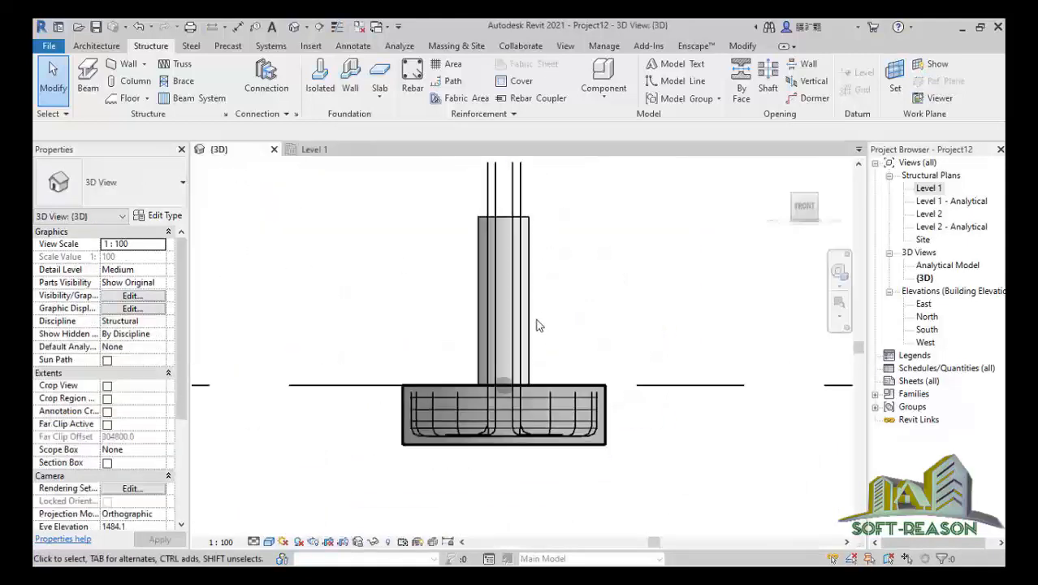
pyautogui.click(819, 200)
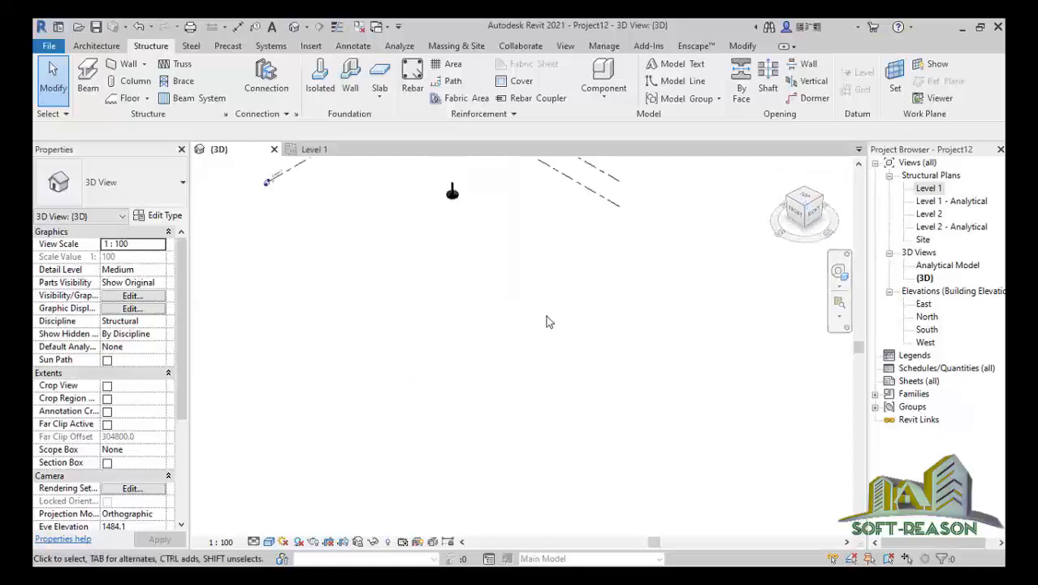
pyautogui.scroll(6, 522, 377)
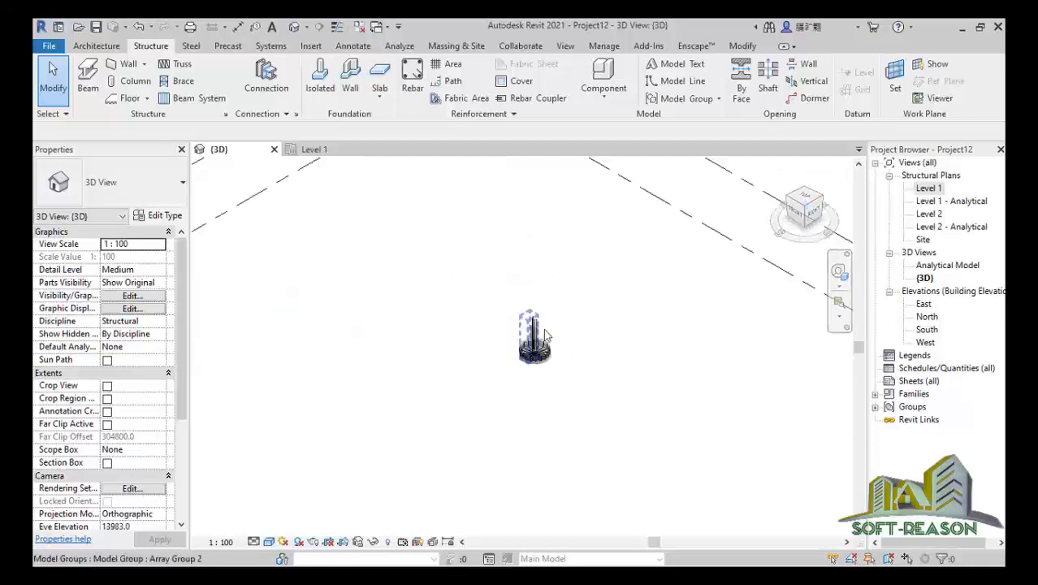
pyautogui.keyDown('shift'); pyautogui.moveTo(536, 270); pyautogui.dragTo(528, 303, button='middle'); pyautogui.keyUp('shift')
pyautogui.scroll(8, 435, 219)
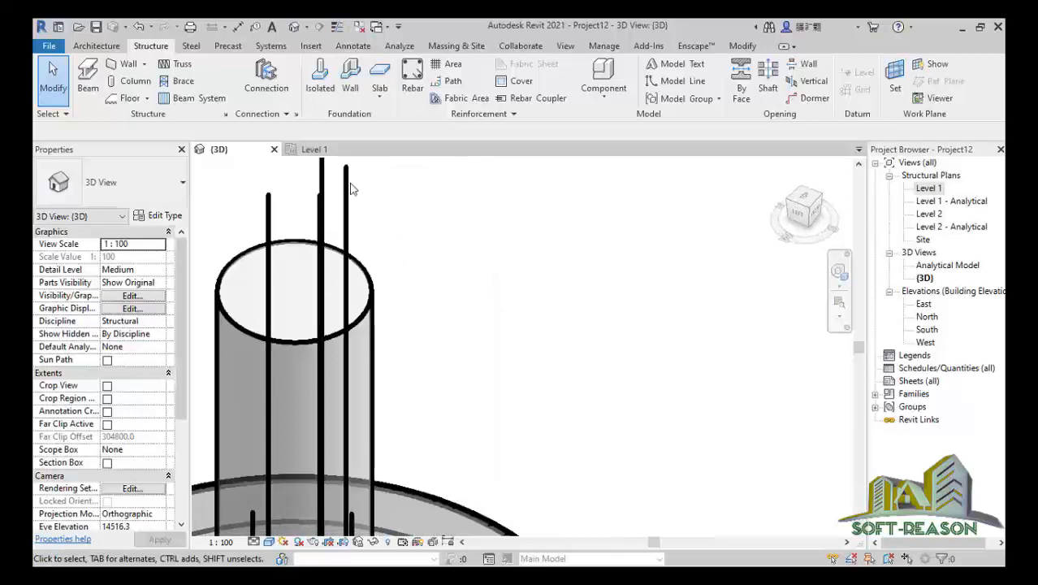
pyautogui.scroll(2, 348, 190)
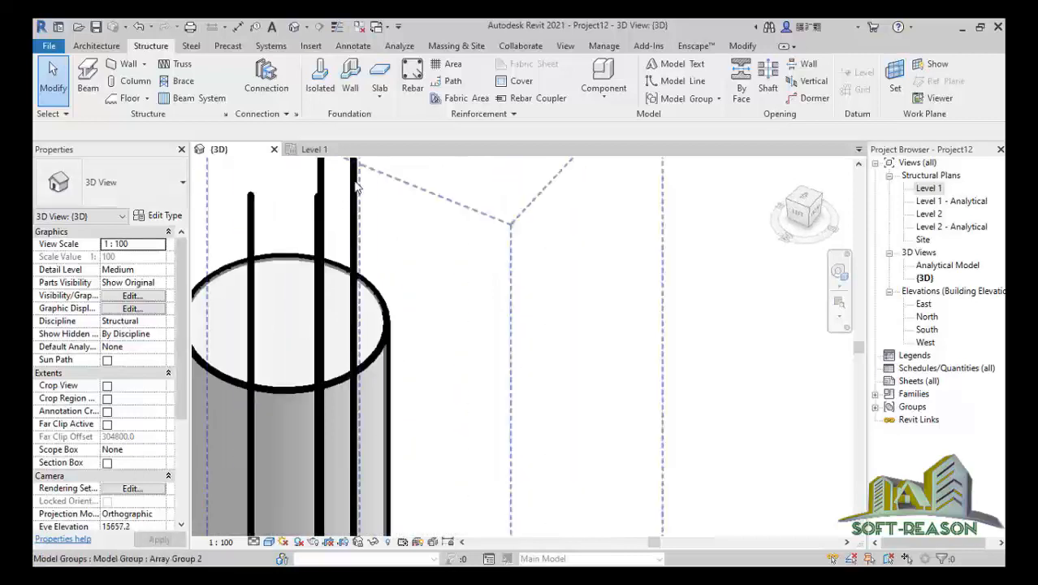
pyautogui.click(353, 193)
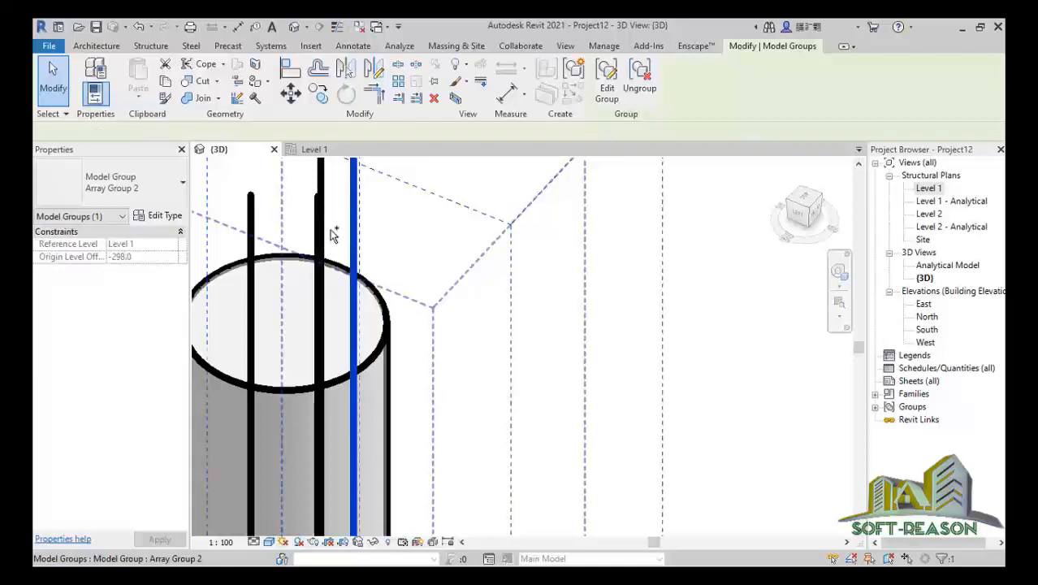
pyautogui.keyDown('ctrl'); pyautogui.click(333, 234); pyautogui.keyUp('ctrl')
pyautogui.scroll(-4, 500, 252)
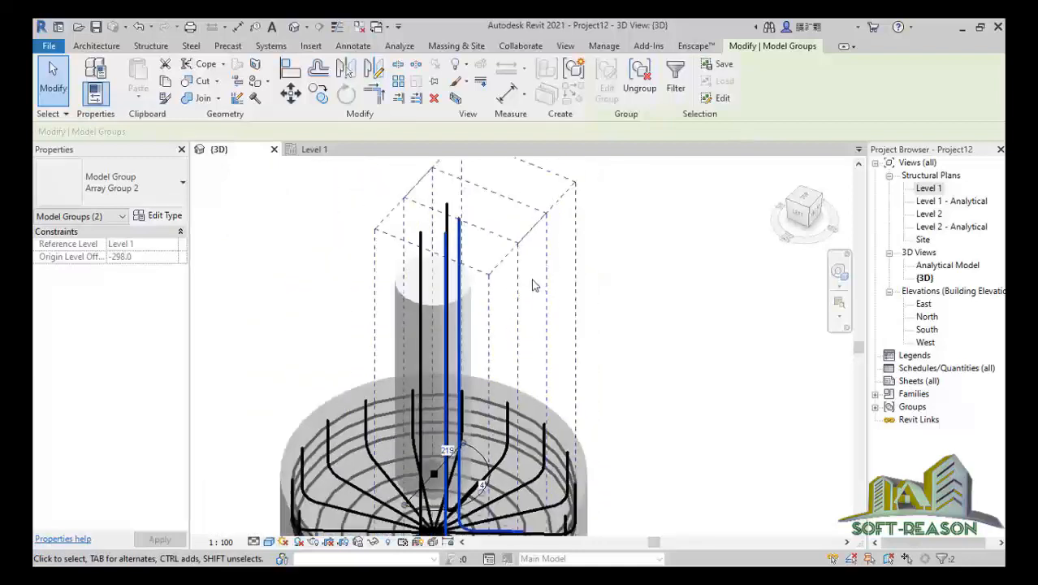
pyautogui.click(314, 150)
pyautogui.scroll(-1, 475, 321)
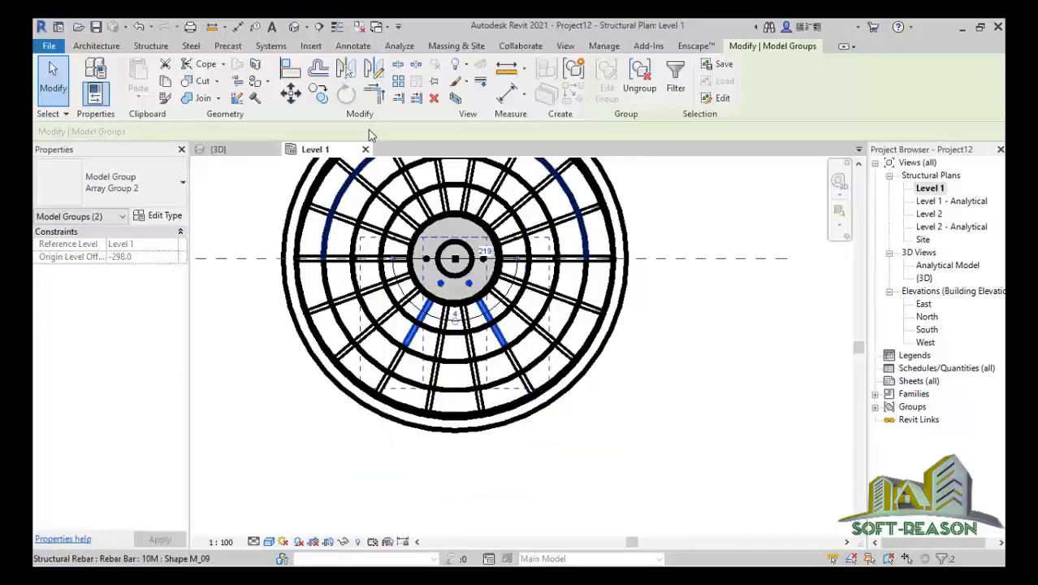
pyautogui.click(347, 69)
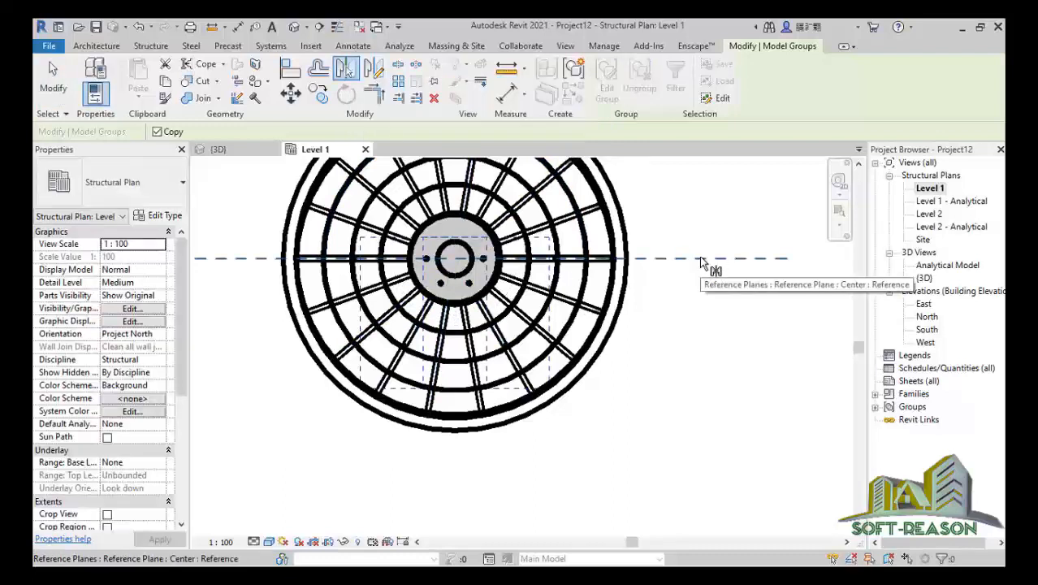
pyautogui.click(483, 260)
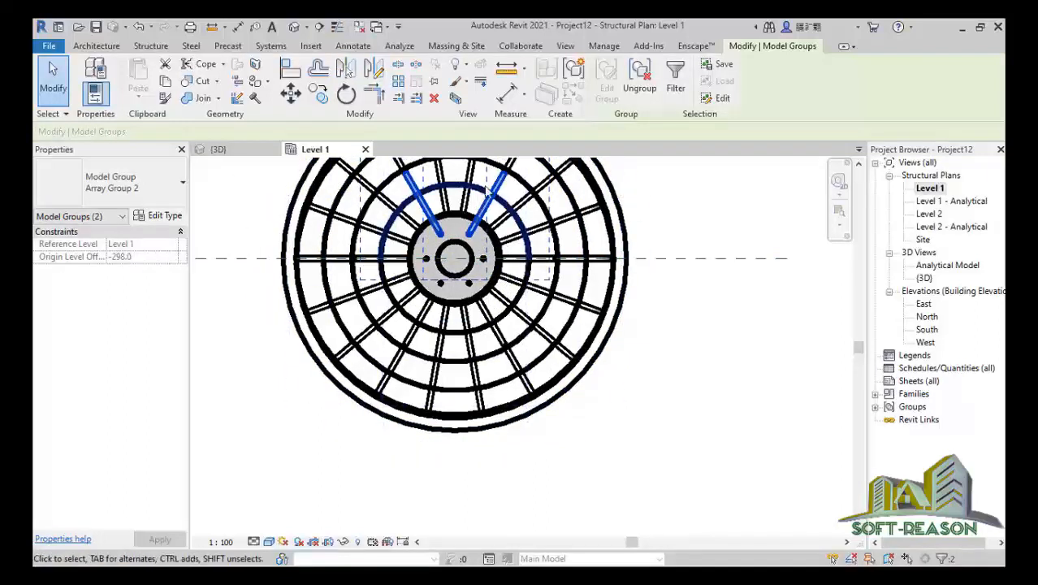
# Step: Place a 10M circular tie of shape M_T3 around the column bars in the Level 1 plan and leave the rebar command
pyautogui.click(150, 46)
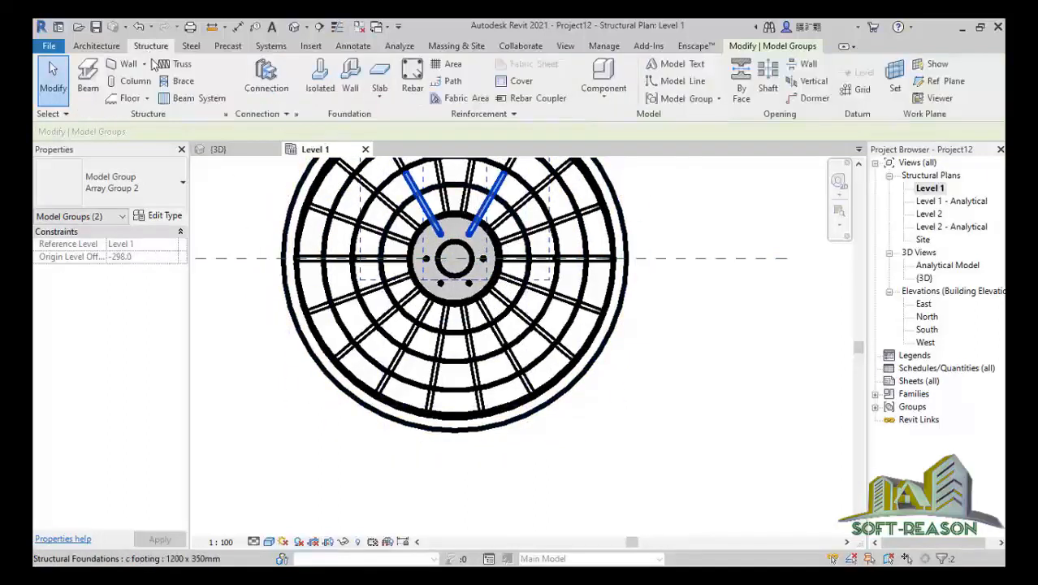
pyautogui.click(414, 85)
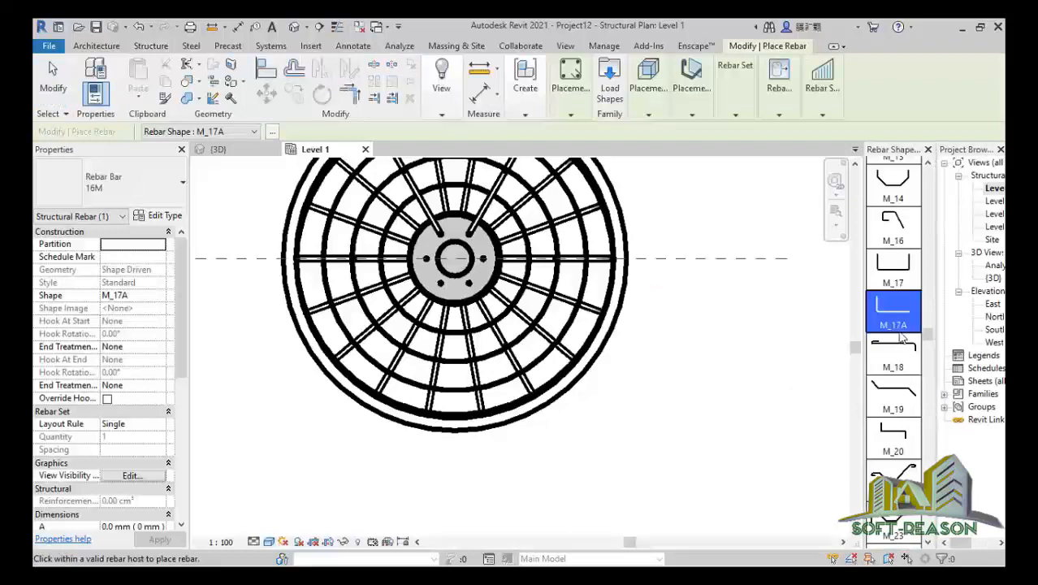
pyautogui.scroll(-3, 893, 382)
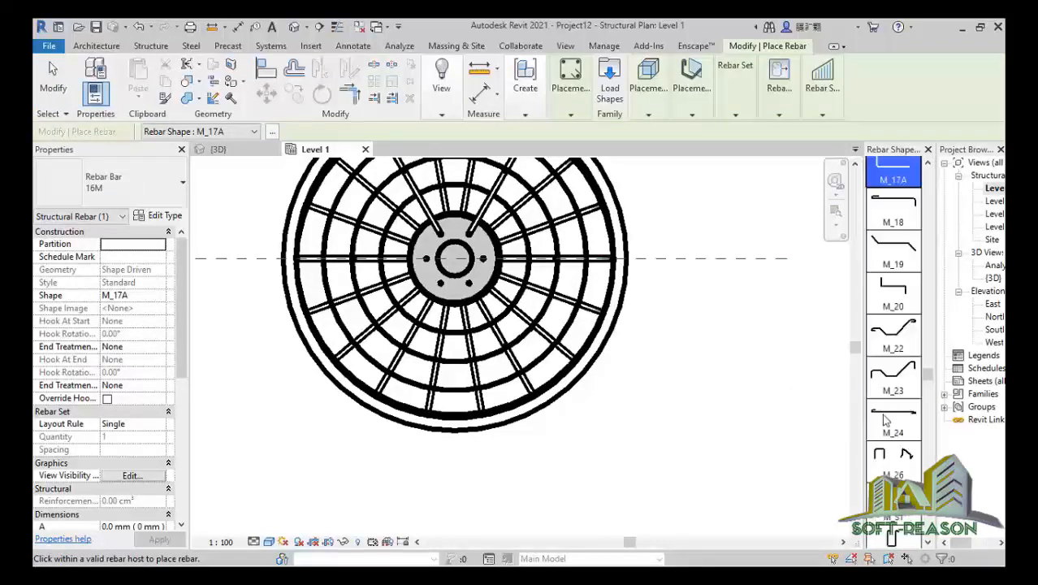
pyautogui.scroll(-6, 885, 416)
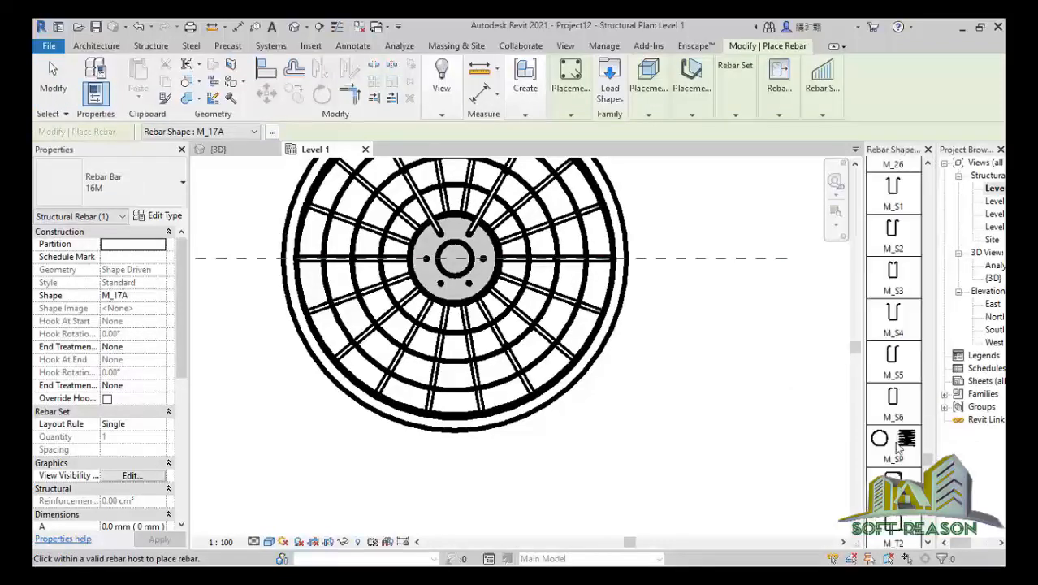
pyautogui.scroll(-2, 894, 438)
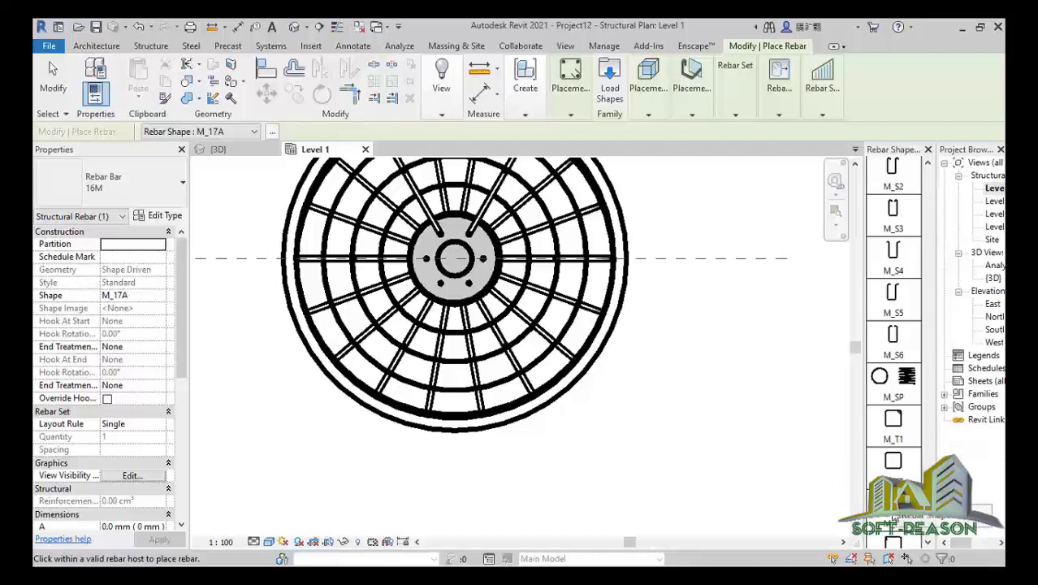
pyautogui.click(893, 512)
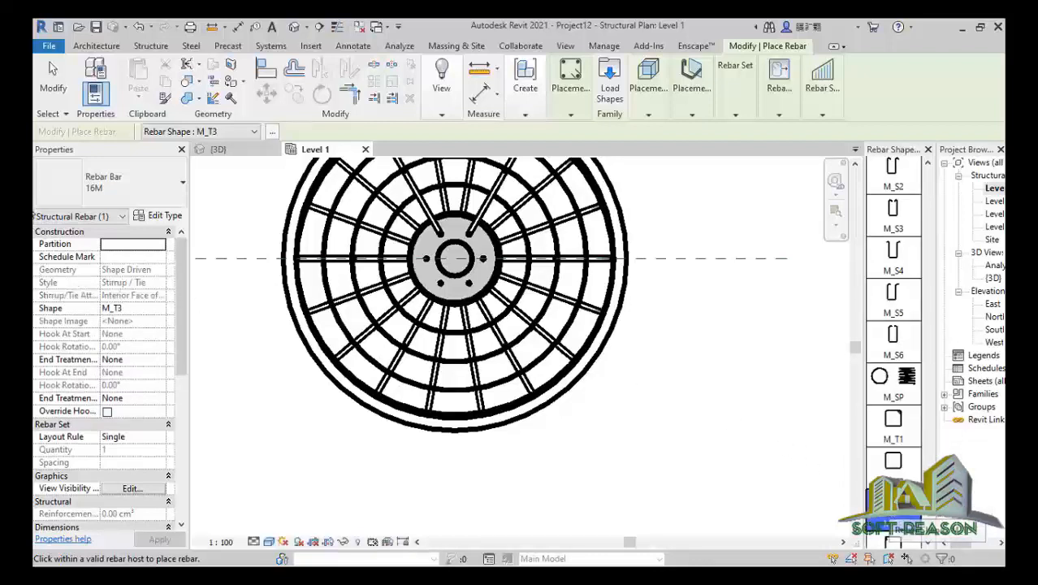
pyautogui.click(108, 188)
pyautogui.click(82, 257)
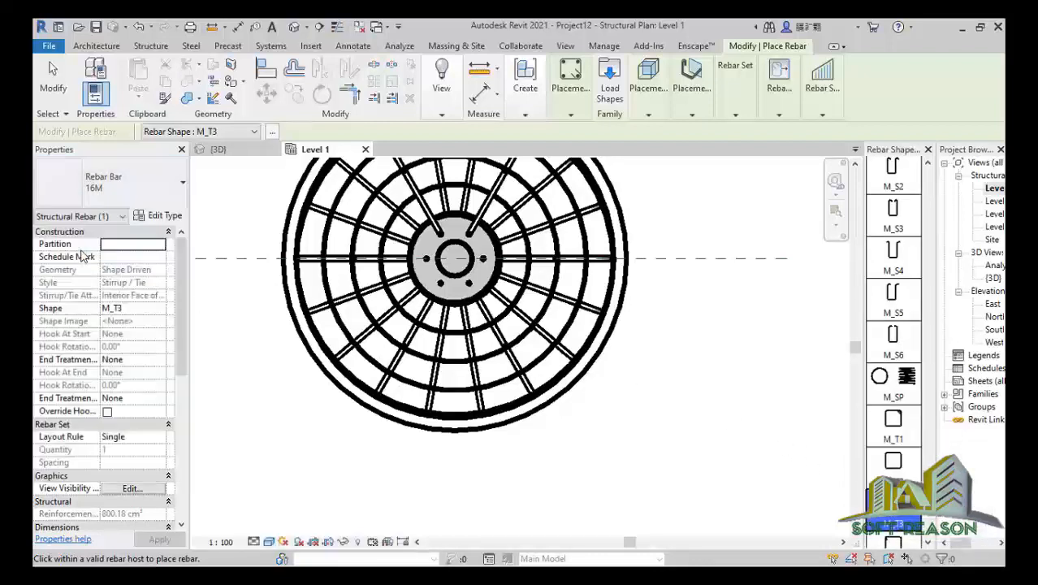
pyautogui.press('Escape')
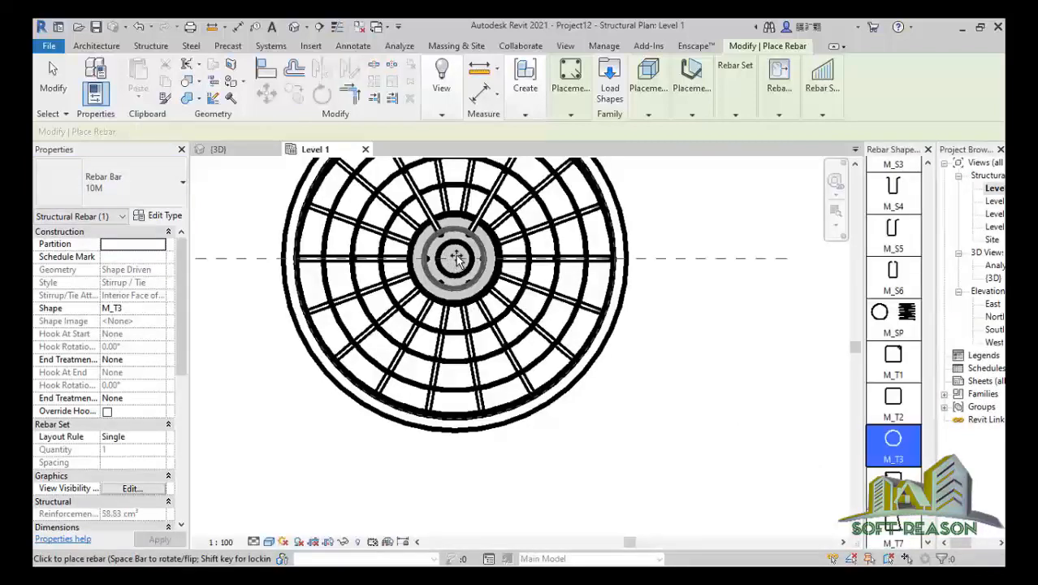
pyautogui.scroll(2, 454, 256)
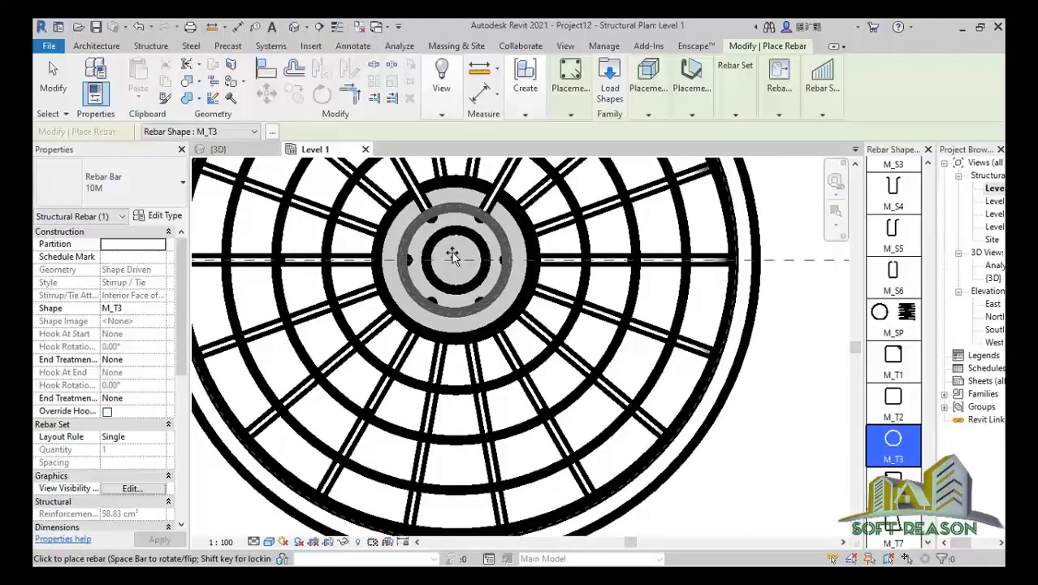
pyautogui.click(53, 81)
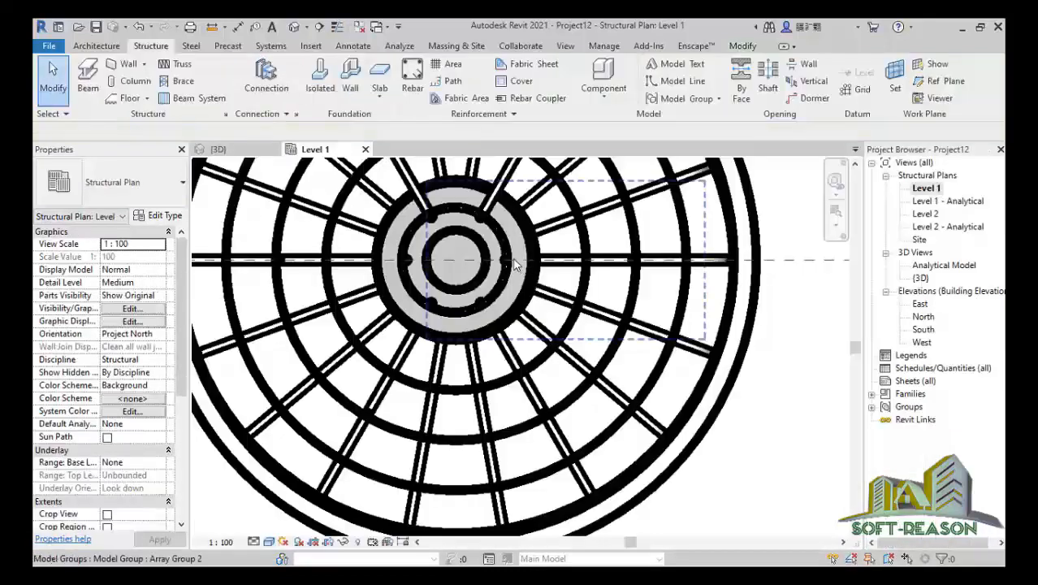
# Step: Set the circular tie's rebar set layout to Maximum Spacing with 175 mm spacing in the 3D view
pyautogui.scroll(2, 497, 252)
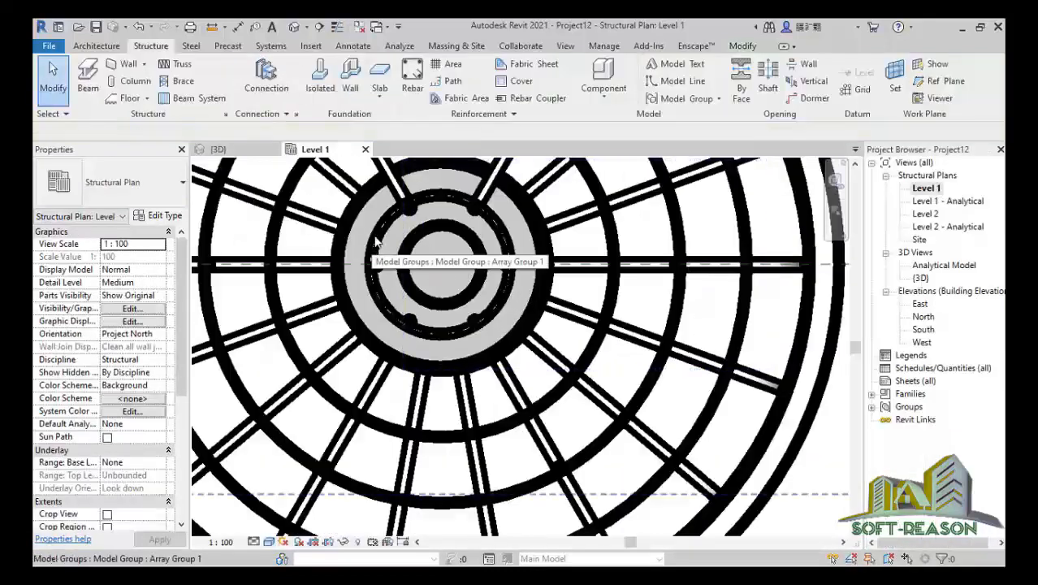
pyautogui.click(221, 152)
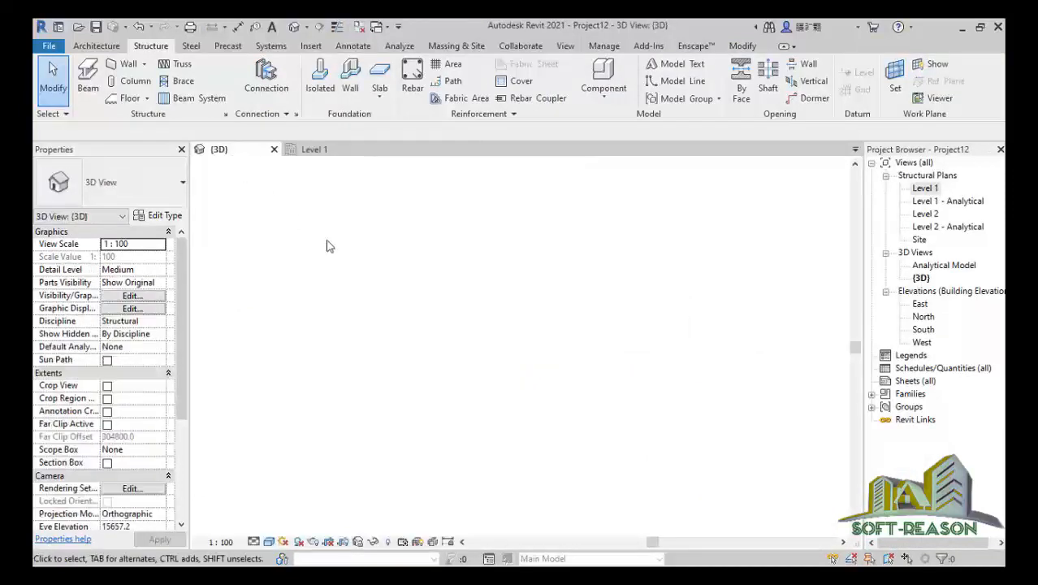
pyautogui.scroll(5, 432, 416)
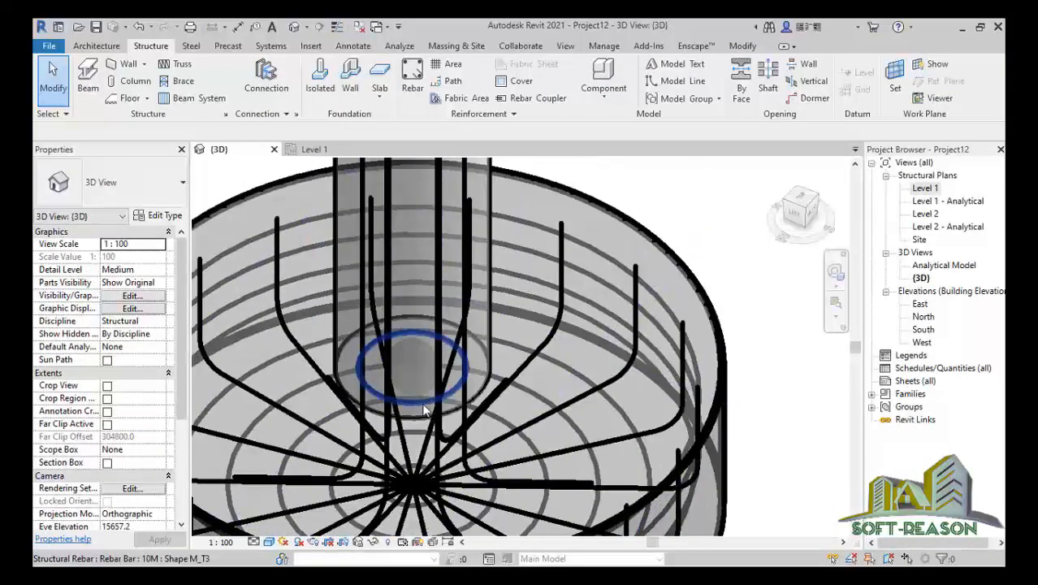
pyautogui.click(469, 449)
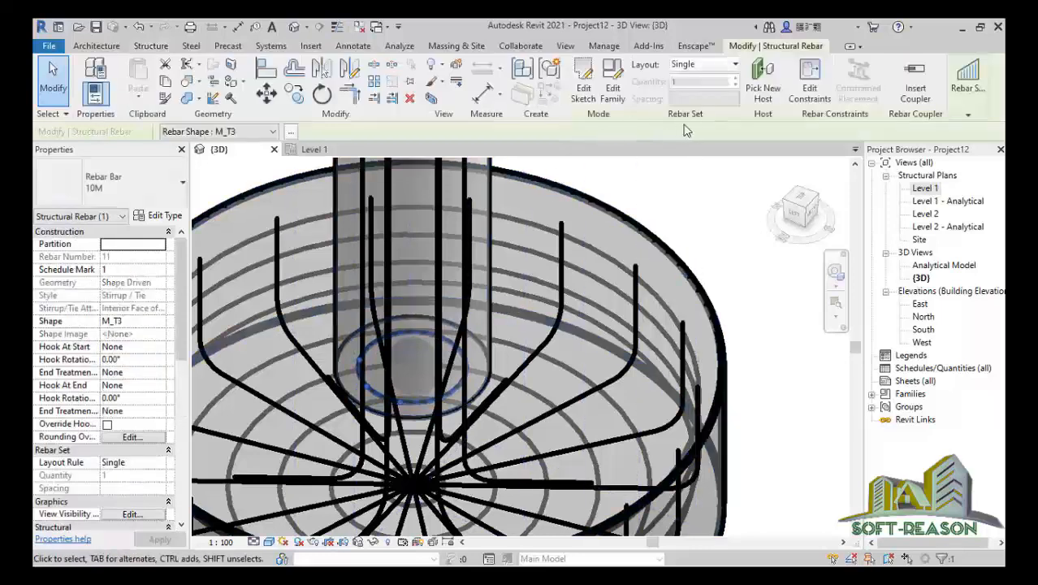
pyautogui.click(721, 70)
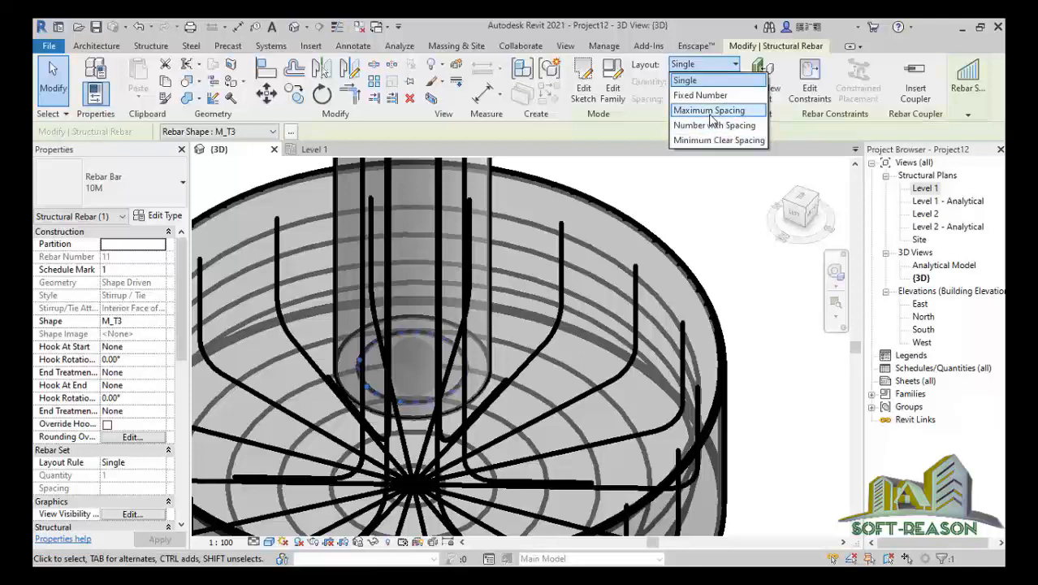
pyautogui.click(711, 115)
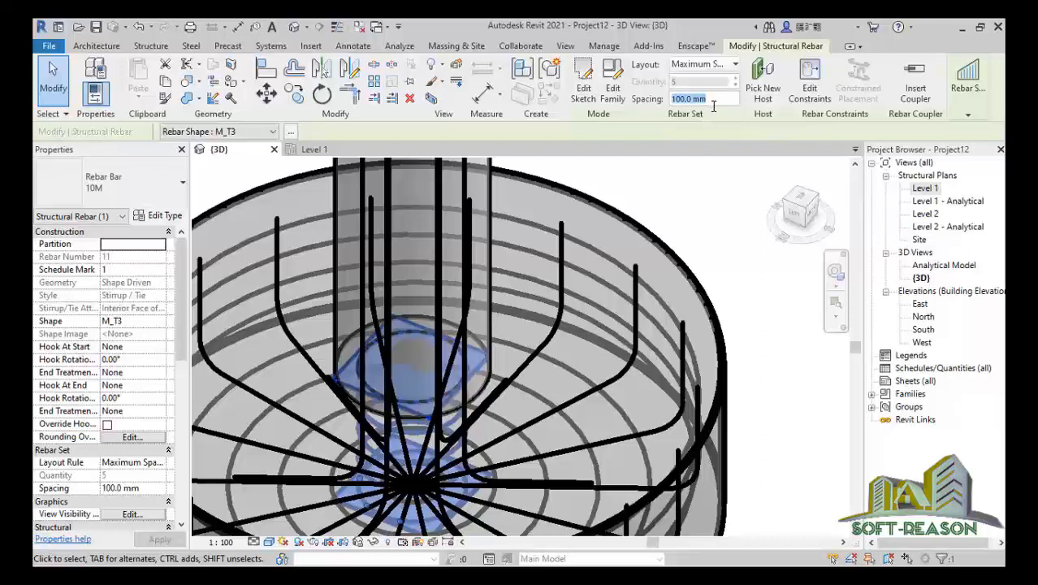
pyautogui.write('175')
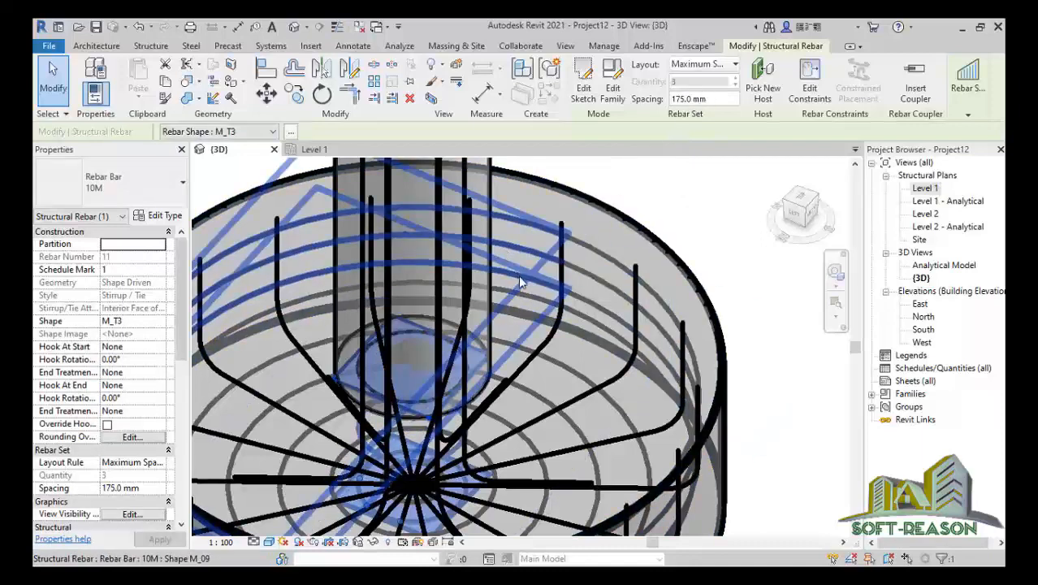
# Step: Deselect the tie set and examine the ties and column bars inside the footing from several angles in 3D
pyautogui.scroll(-5, 478, 367)
pyautogui.scroll(5, 478, 369)
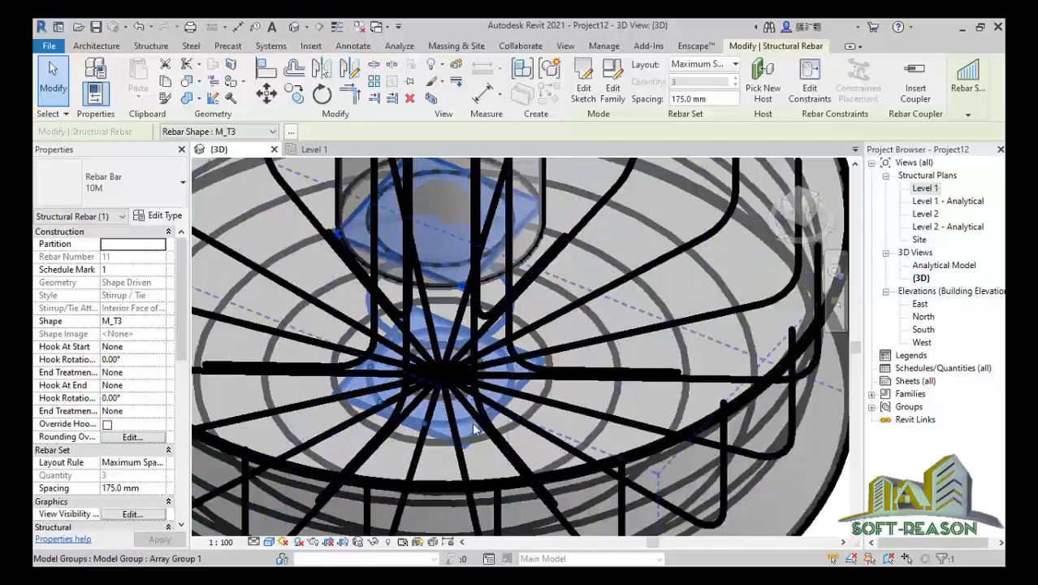
pyautogui.scroll(1, 472, 411)
pyautogui.scroll(-1, 439, 374)
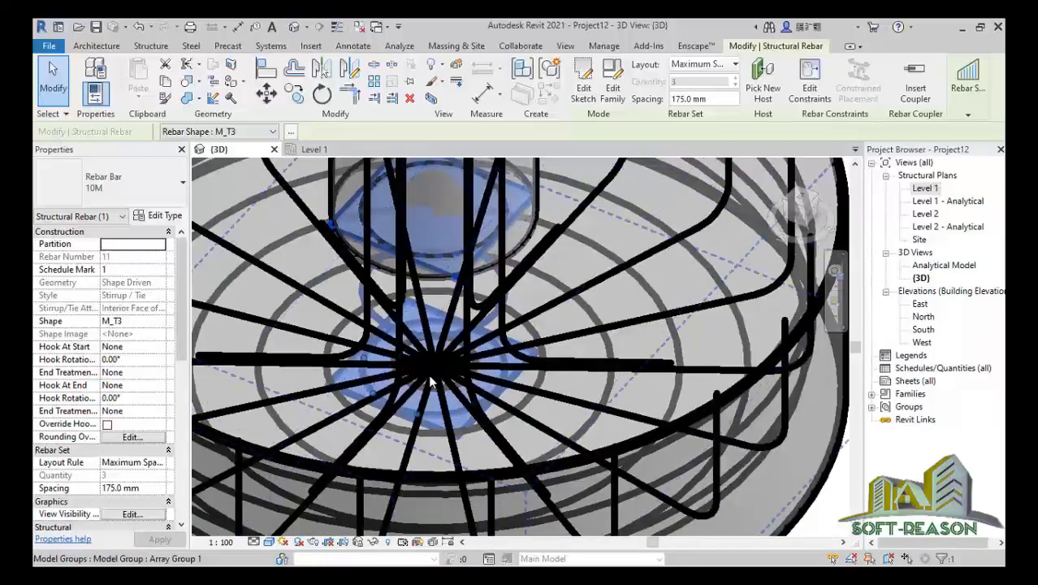
pyautogui.keyDown('shift'); pyautogui.moveTo(440, 374); pyautogui.dragTo(368, 310, button='middle'); pyautogui.keyUp('shift')
pyautogui.scroll(-5, 368, 310)
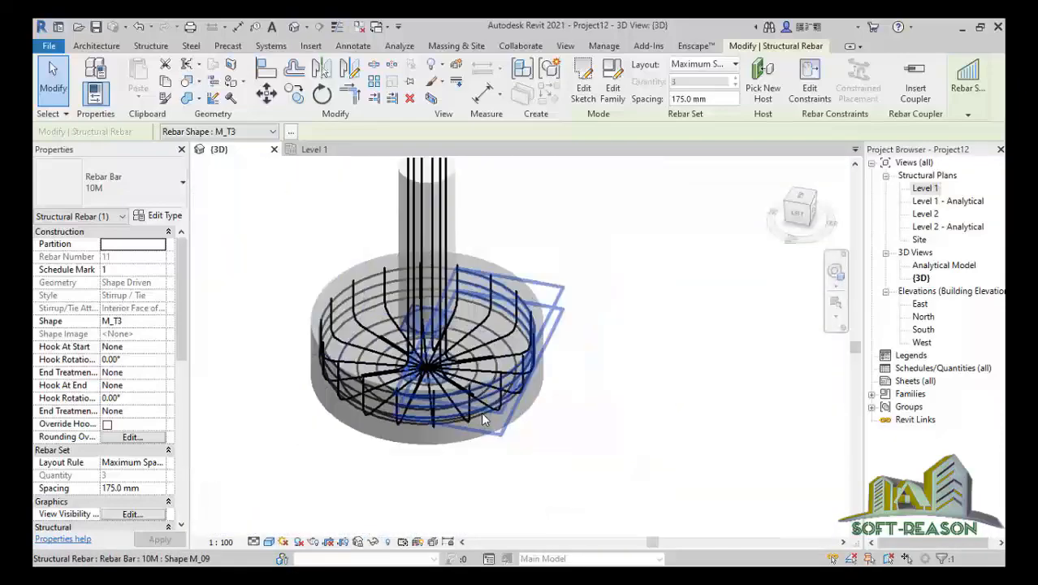
pyautogui.click(622, 263)
pyautogui.scroll(5, 445, 439)
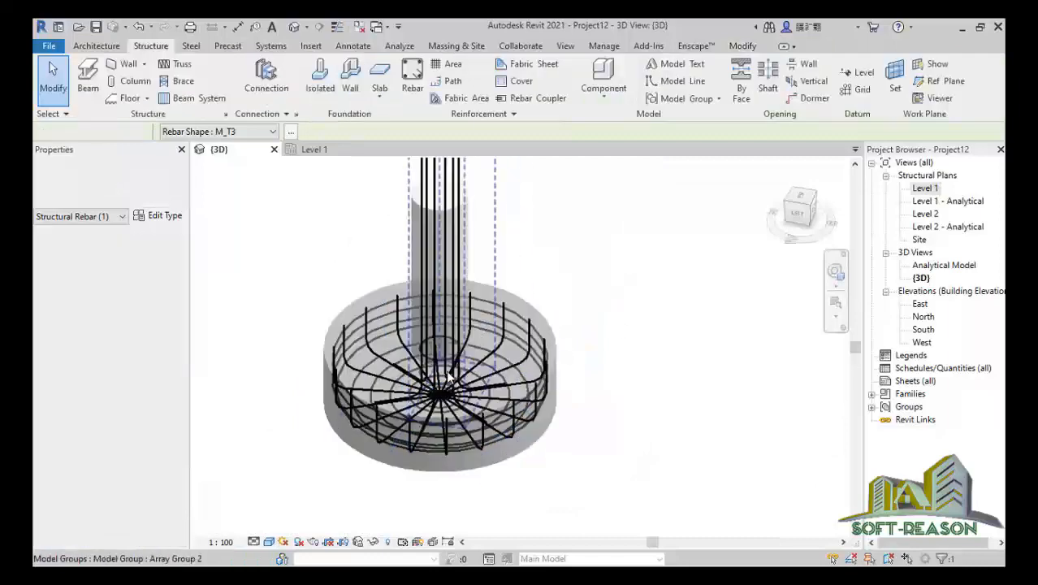
pyautogui.scroll(2, 444, 437)
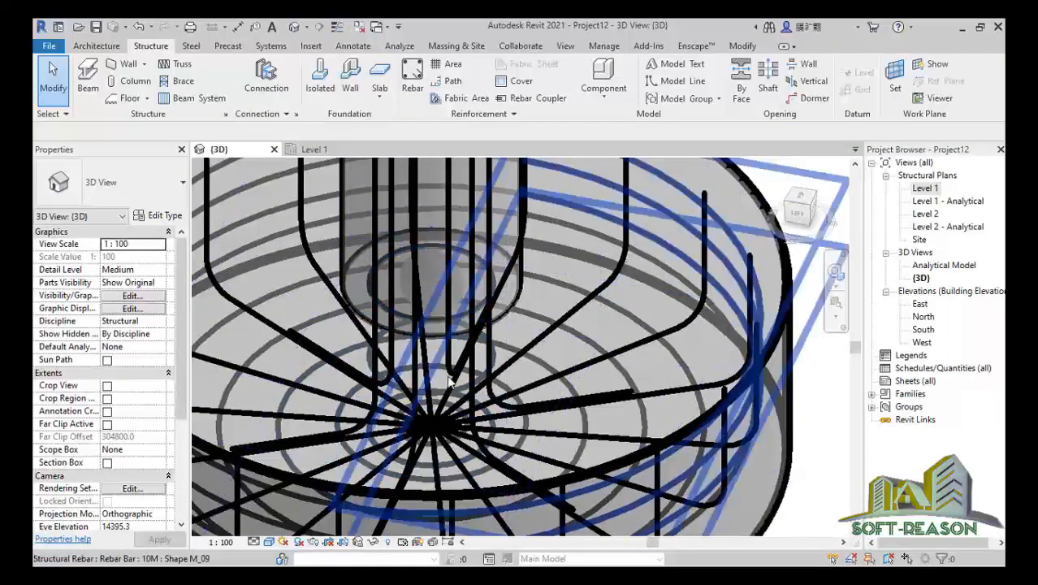
pyautogui.scroll(-1, 450, 413)
pyautogui.scroll(-3, 456, 440)
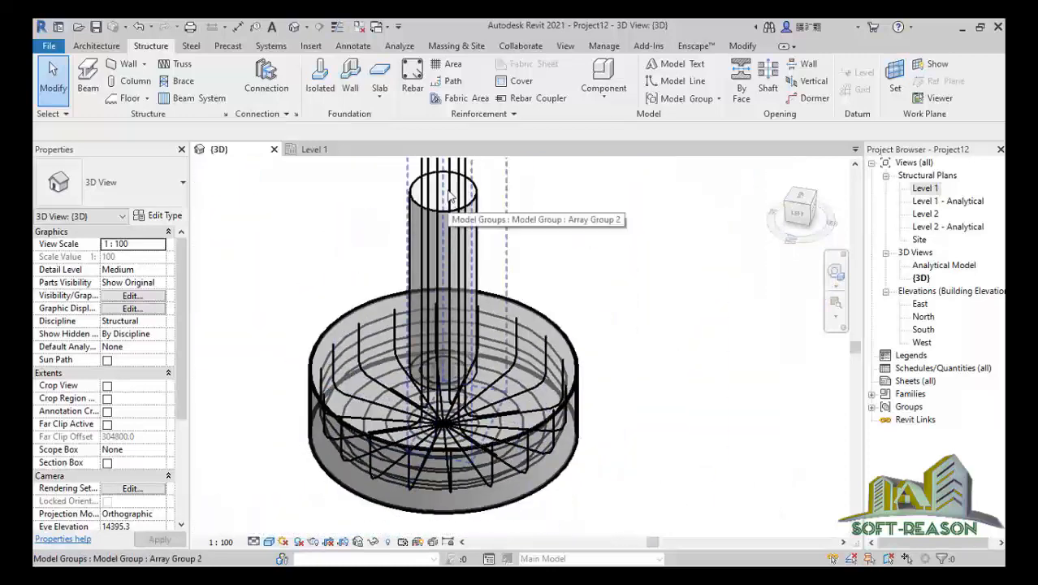
pyautogui.scroll(2, 446, 395)
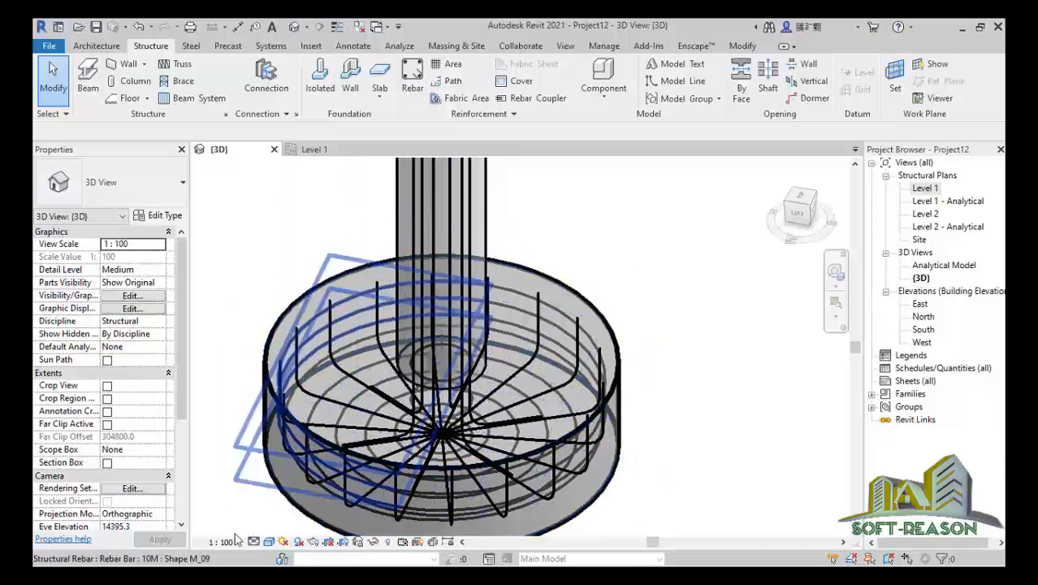
pyautogui.scroll(3, 445, 431)
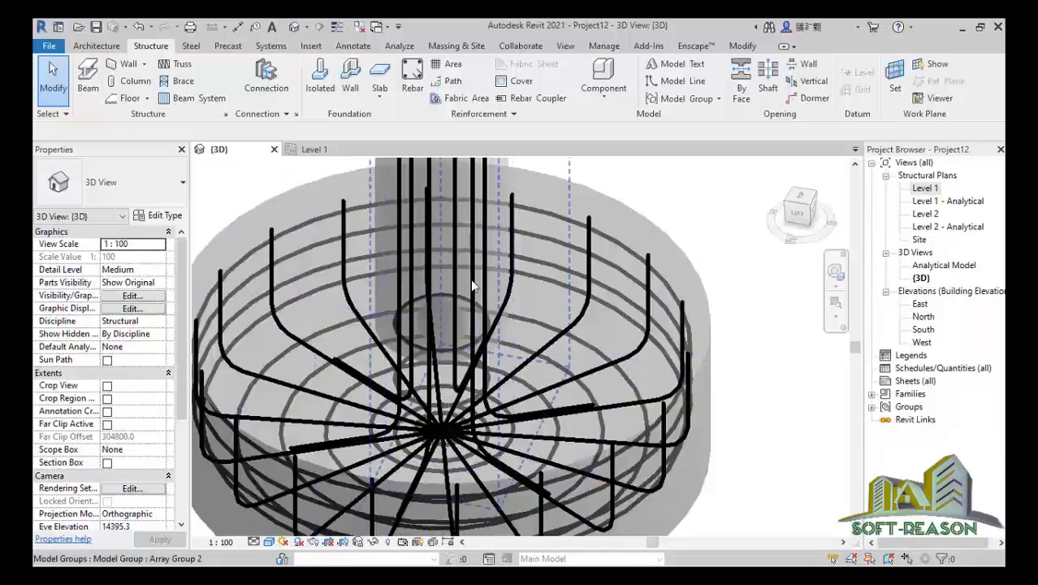
# Step: Select the circular 10M tie set inside the footing and stretch its upper end up the column to just above the footing
pyautogui.scroll(-3, 462, 333)
pyautogui.scroll(4, 461, 333)
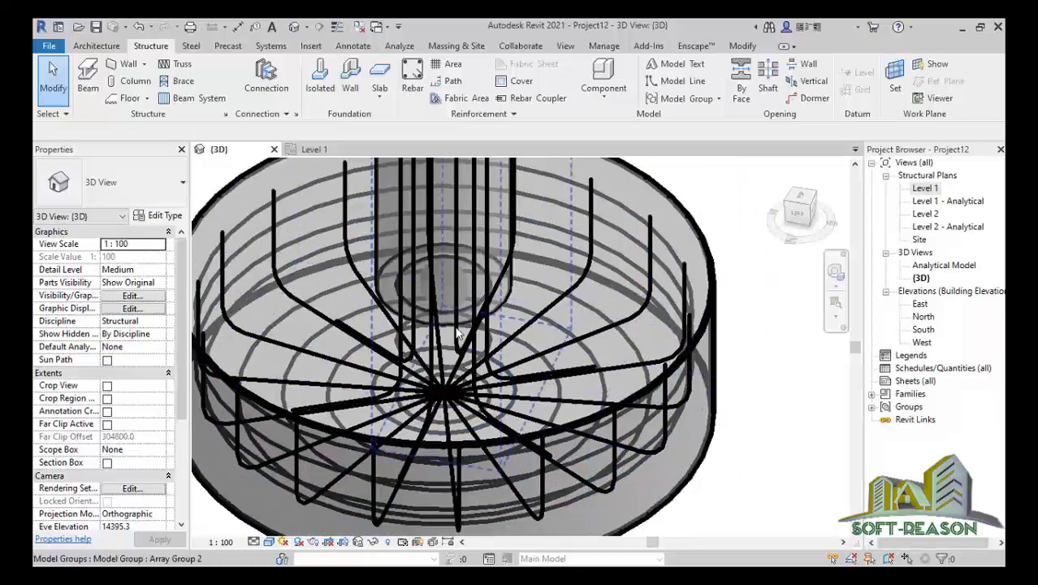
pyautogui.scroll(2, 451, 321)
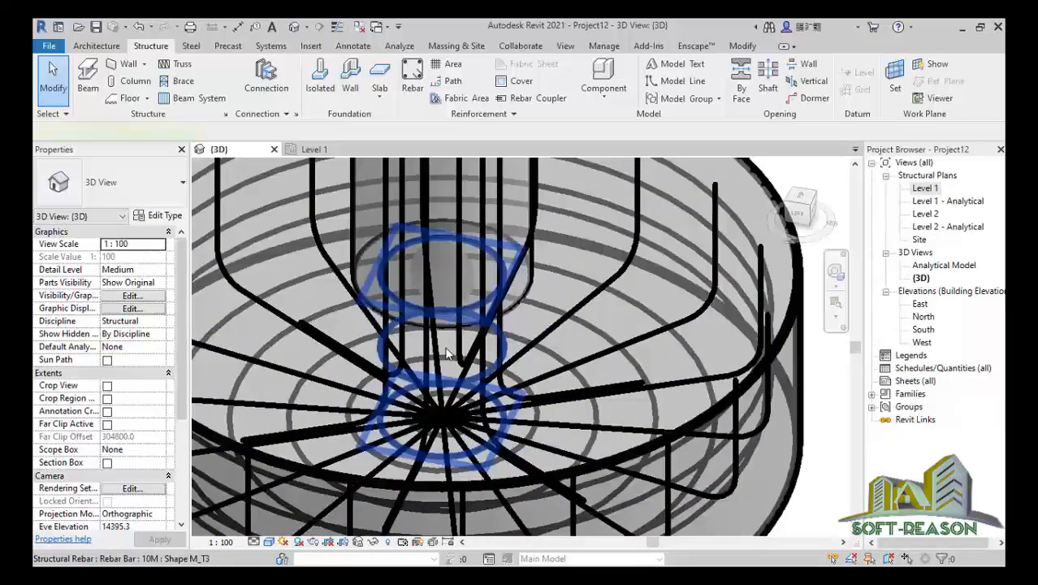
pyautogui.click(445, 353)
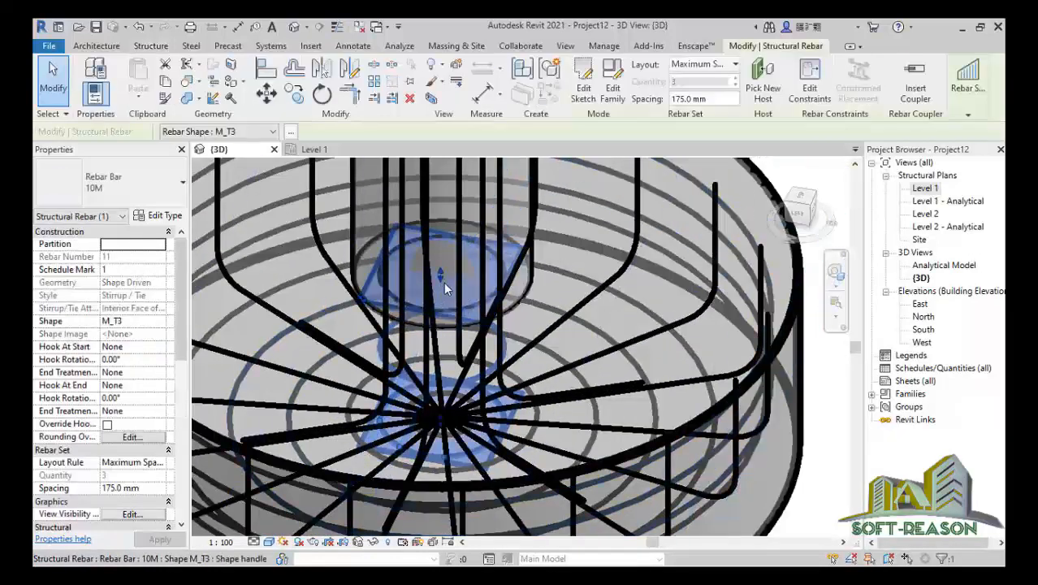
pyautogui.scroll(-5, 439, 280)
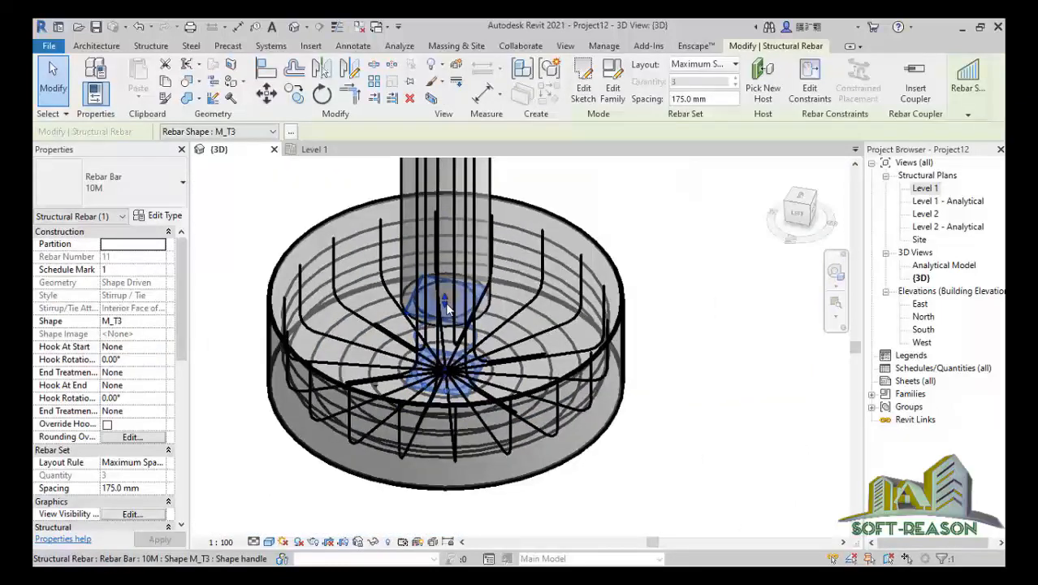
pyautogui.scroll(2, 440, 293)
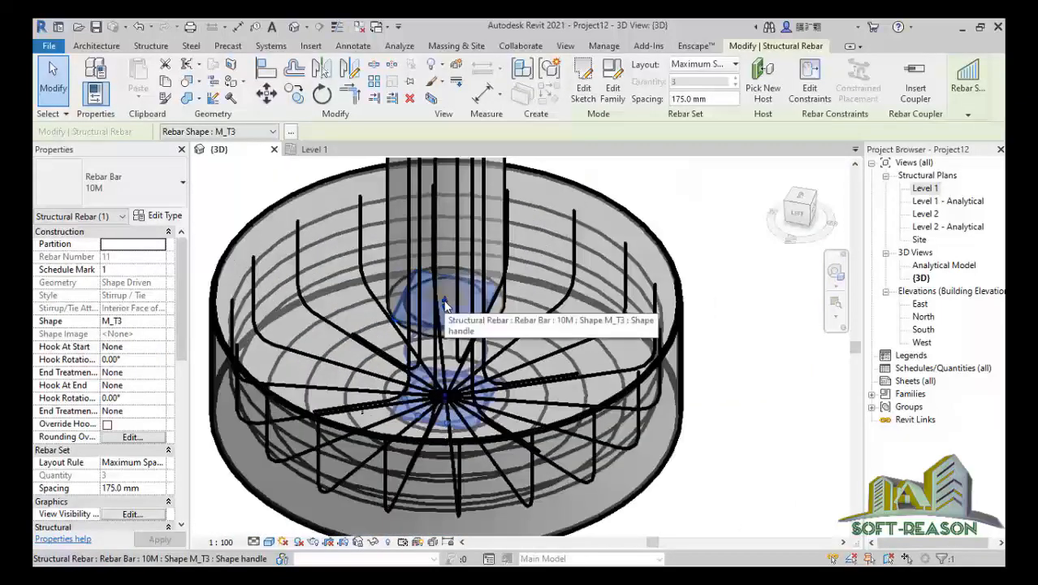
pyautogui.moveTo(444, 305); pyautogui.dragTo(446, 282)
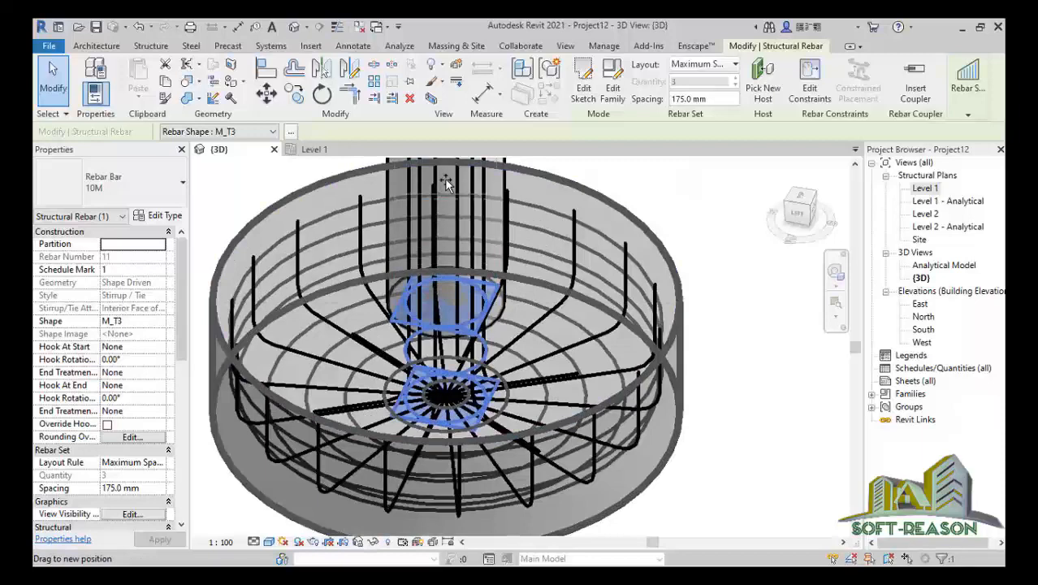
pyautogui.moveTo(444, 178); pyautogui.dragTo(444, 162)
# Step: Extend the tie set's upper end past the column top to near the ends of the vertical bars, and deselect it
pyautogui.scroll(-3, 457, 391)
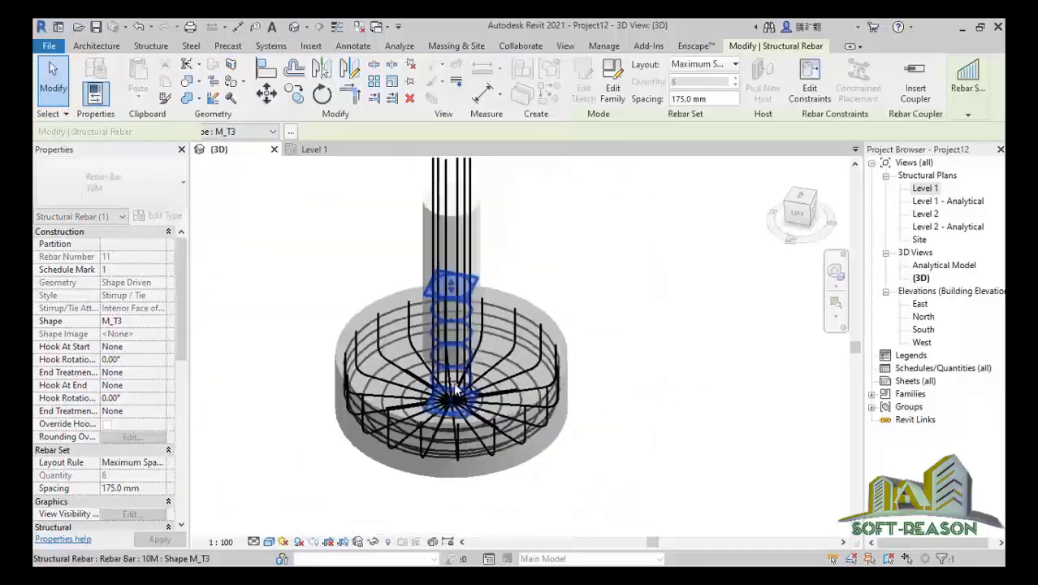
pyautogui.scroll(-1, 456, 390)
pyautogui.moveTo(451, 296); pyautogui.dragTo(451, 328, button='middle')
pyautogui.scroll(2, 452, 329)
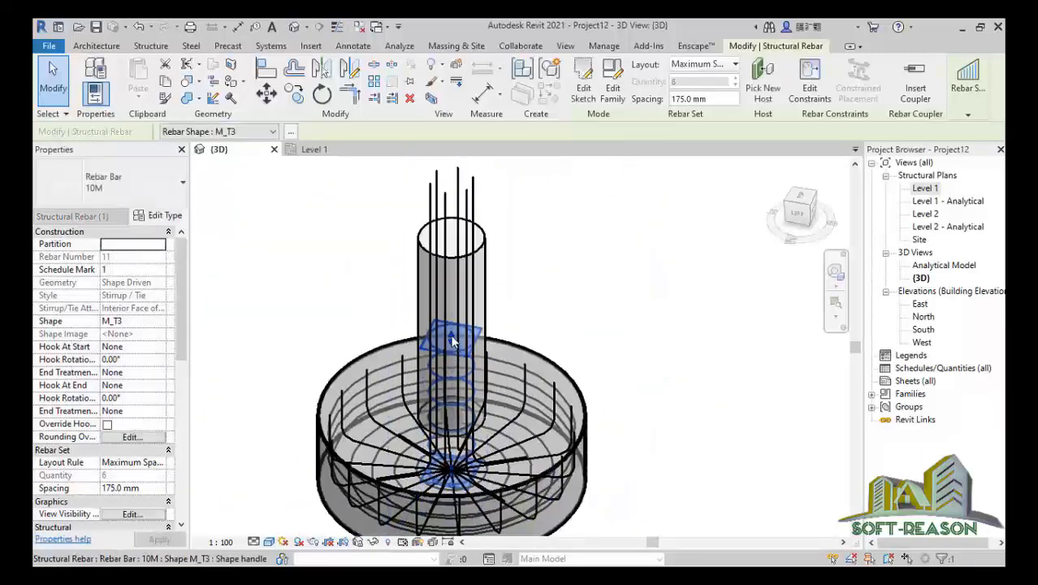
pyautogui.moveTo(453, 341); pyautogui.dragTo(451, 195)
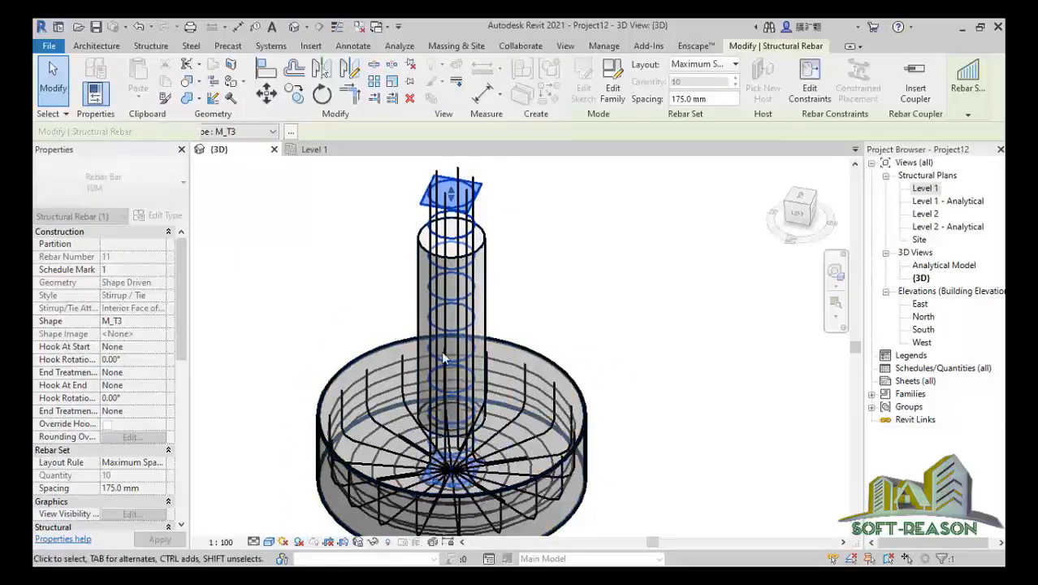
pyautogui.click(296, 254)
# Step: Examine the column ties, vertical bars and footing reinforcement from several angles in the 3D view
pyautogui.scroll(1, 459, 213)
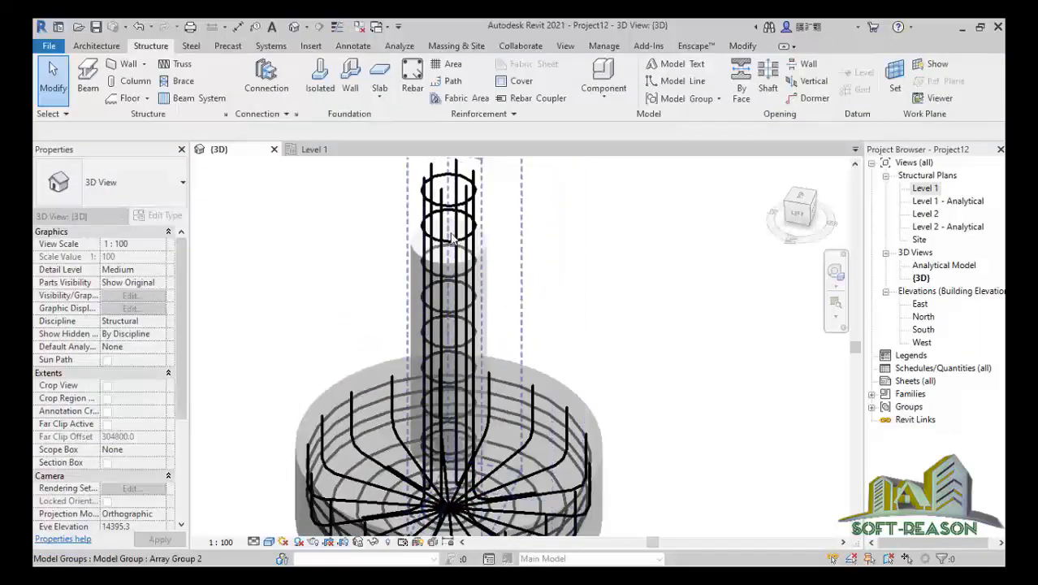
pyautogui.scroll(-3, 455, 237)
pyautogui.scroll(2, 467, 395)
pyautogui.scroll(-1, 469, 416)
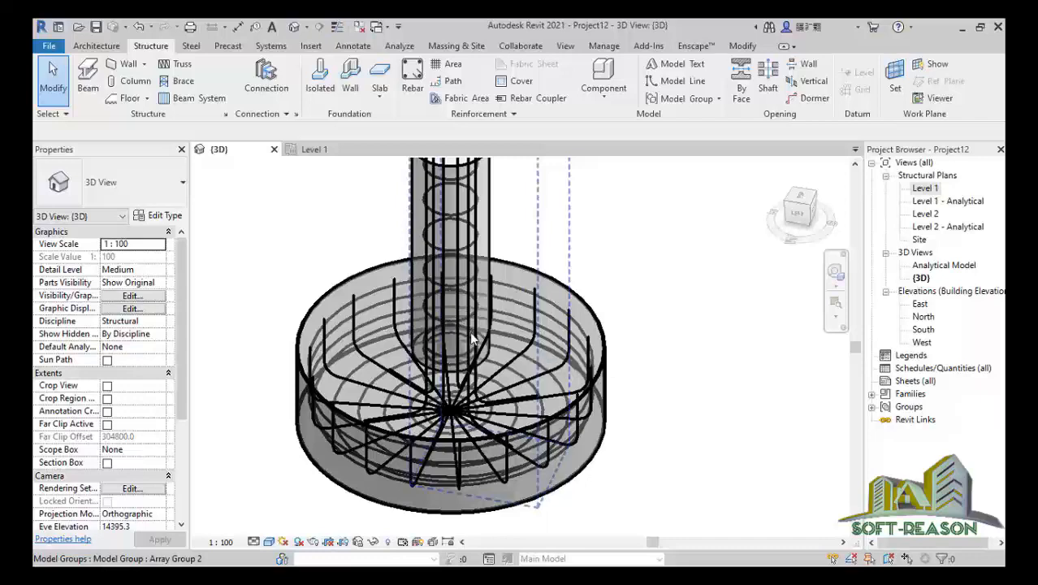
pyautogui.scroll(-1, 478, 365)
pyautogui.keyDown('shift'); pyautogui.moveTo(445, 351); pyautogui.dragTo(403, 358, button='middle'); pyautogui.keyUp('shift')
pyautogui.scroll(2, 411, 363)
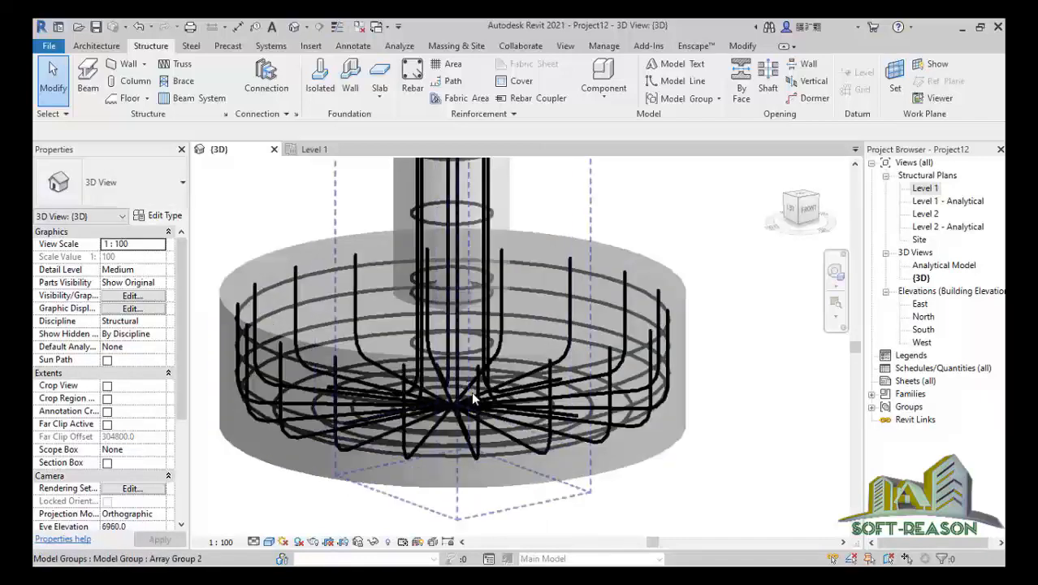
pyautogui.scroll(-1, 524, 476)
pyautogui.scroll(-2, 515, 483)
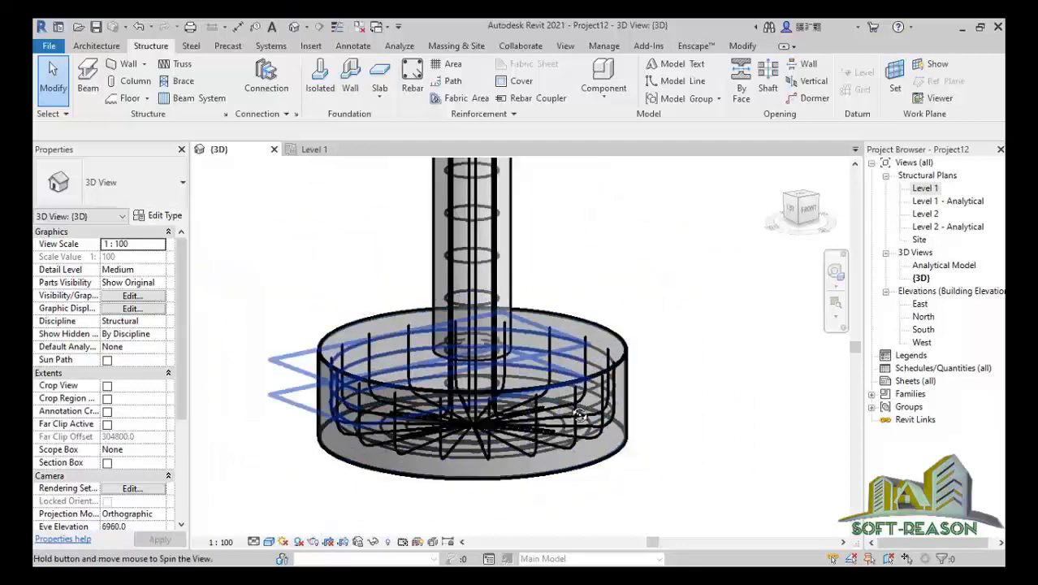
pyautogui.keyDown('shift'); pyautogui.moveTo(579, 415); pyautogui.dragTo(537, 355, button='middle'); pyautogui.keyUp('shift')
pyautogui.scroll(-2, 520, 417)
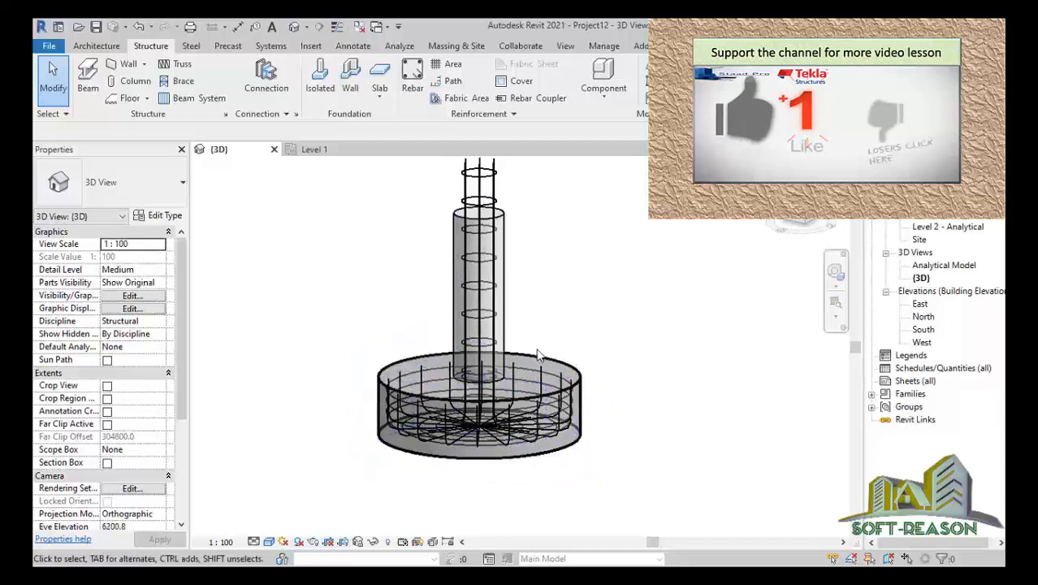
pyautogui.scroll(1, 512, 406)
pyautogui.scroll(1, 473, 459)
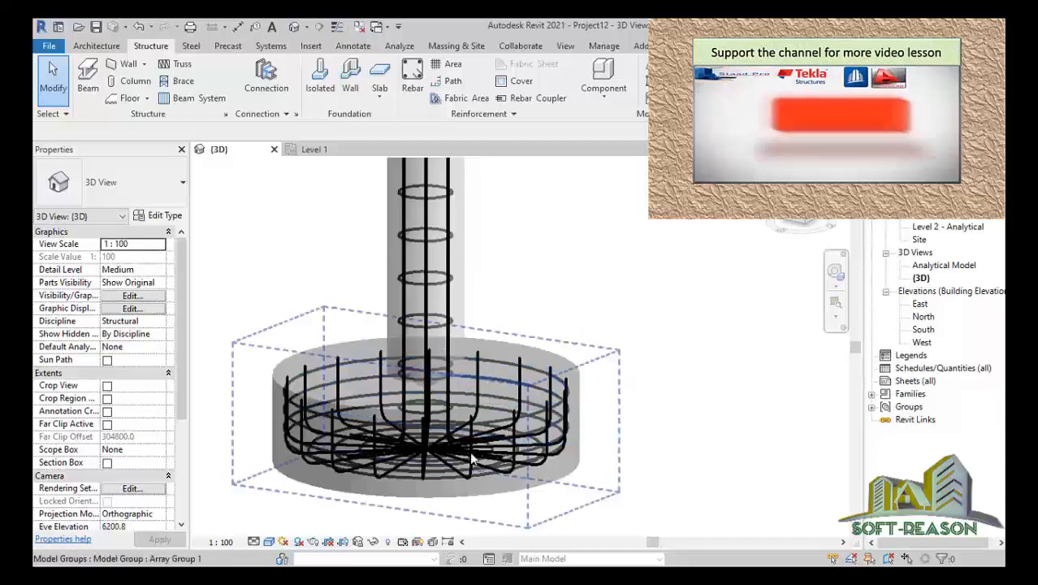
# Step: Set the 3D view's visual style to Realistic
pyautogui.click(269, 542)
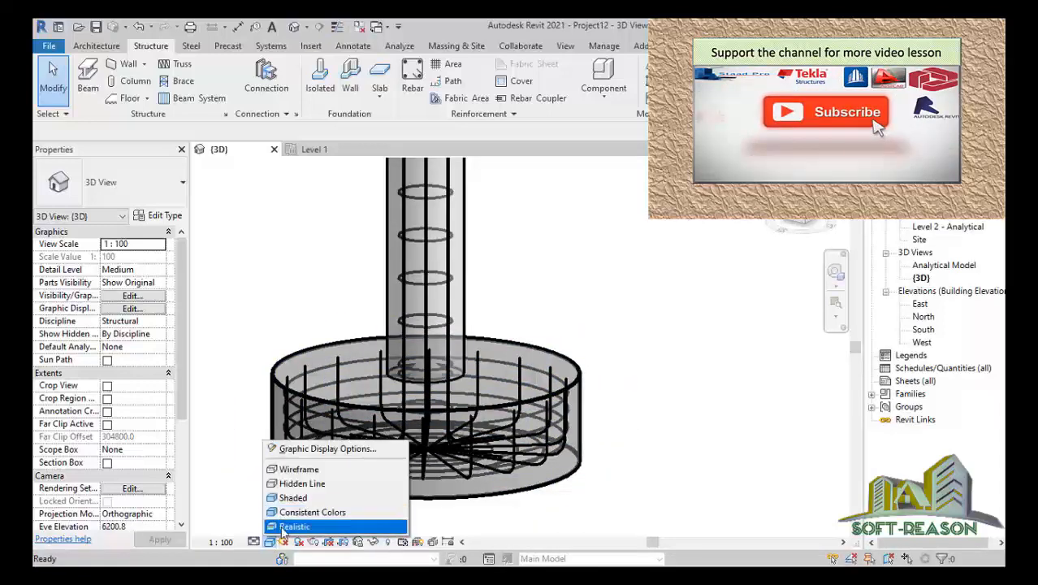
pyautogui.click(294, 526)
pyautogui.scroll(1, 459, 451)
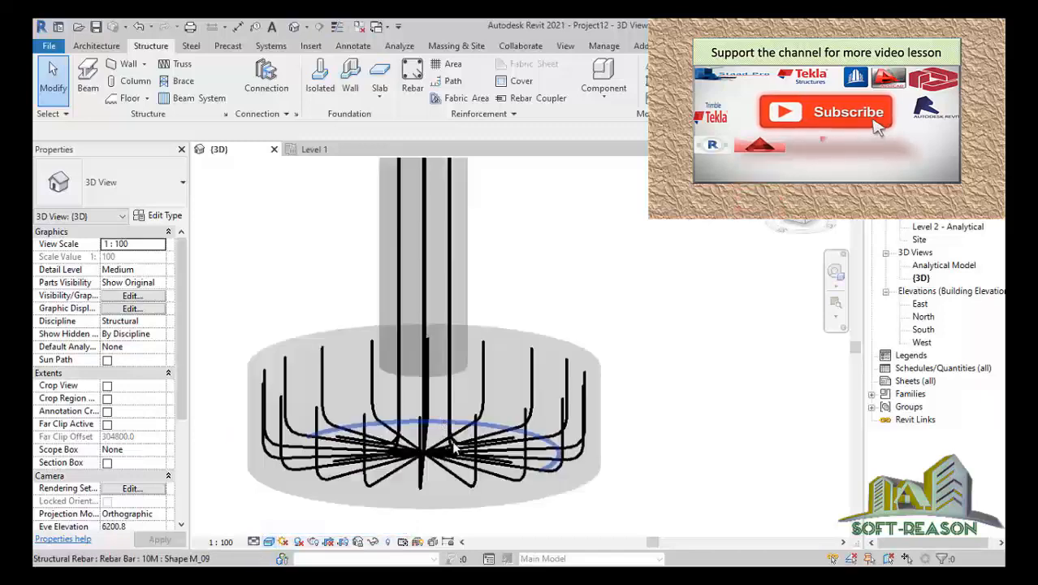
# Step: Inspect the completed footing and column reinforcement in the Realistic 3D view, both close up and as a whole
pyautogui.keyDown('shift'); pyautogui.moveTo(453, 450); pyautogui.dragTo(674, 349, button='middle'); pyautogui.keyUp('shift')
pyautogui.scroll(1, 438, 490)
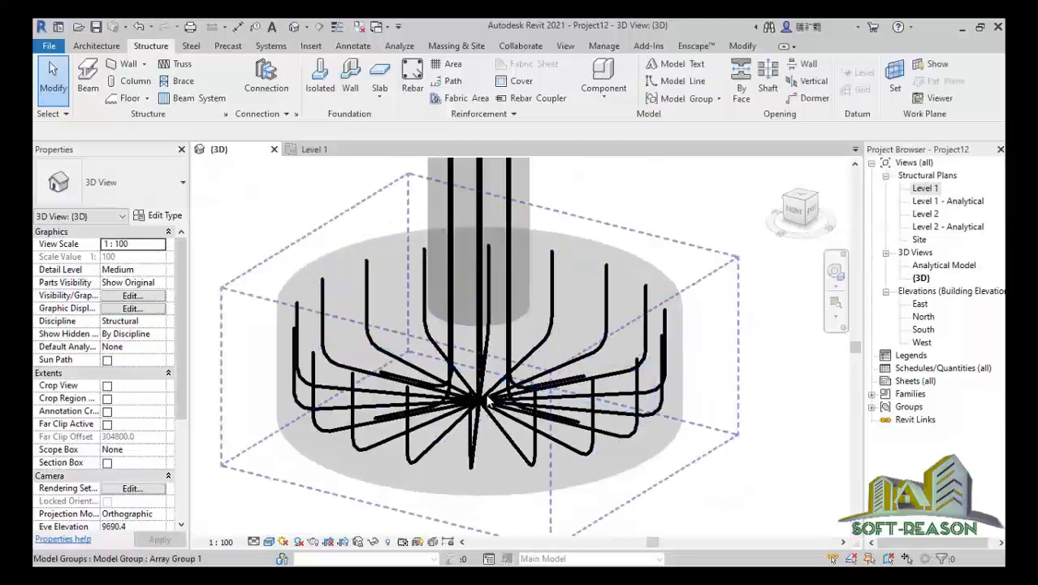
pyautogui.scroll(-3, 689, 376)
pyautogui.click(690, 375)
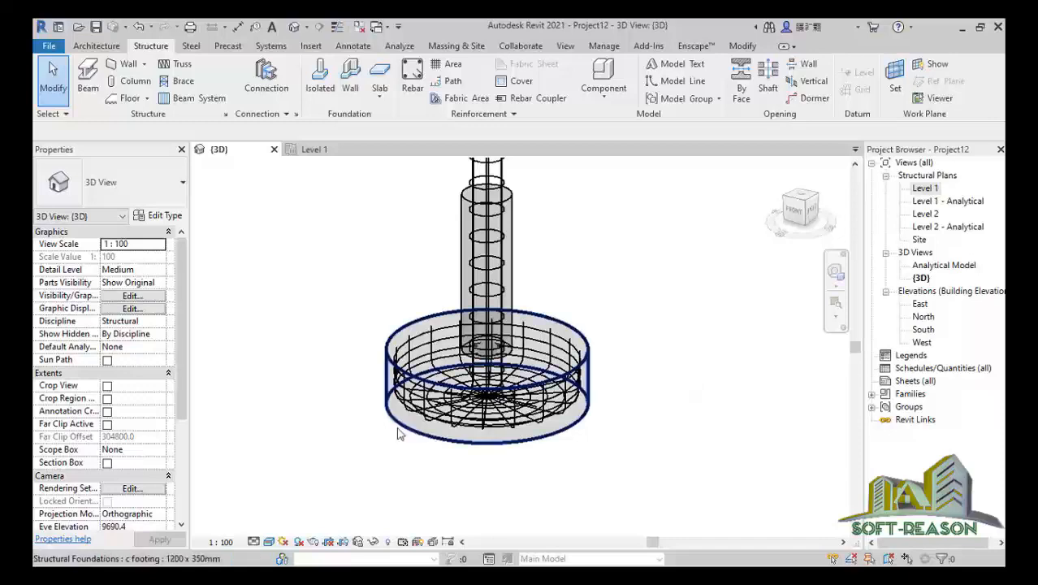
pyautogui.scroll(2, 536, 412)
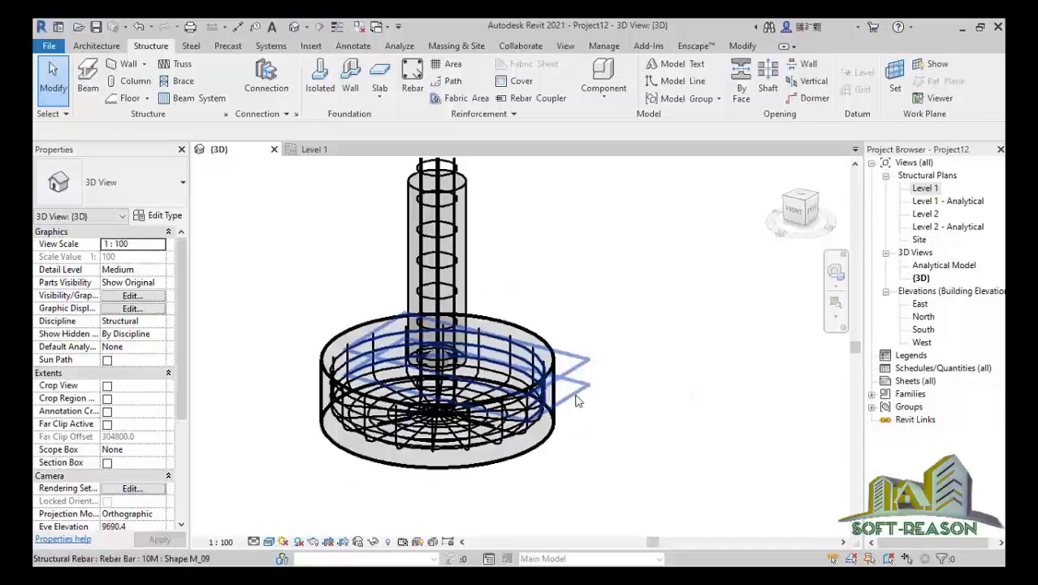
pyautogui.scroll(1, 297, 290)
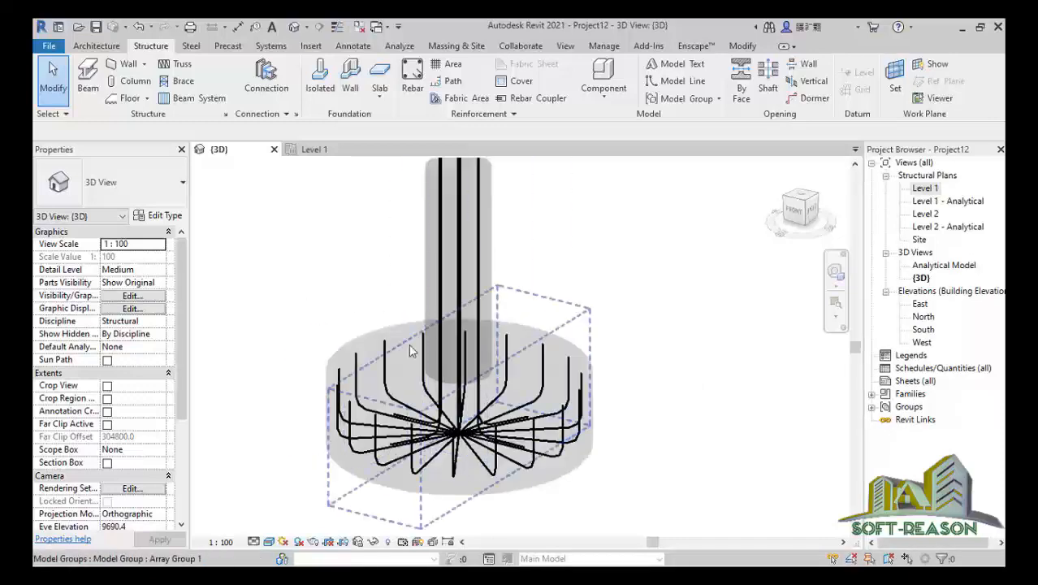
pyautogui.scroll(-1, 505, 357)
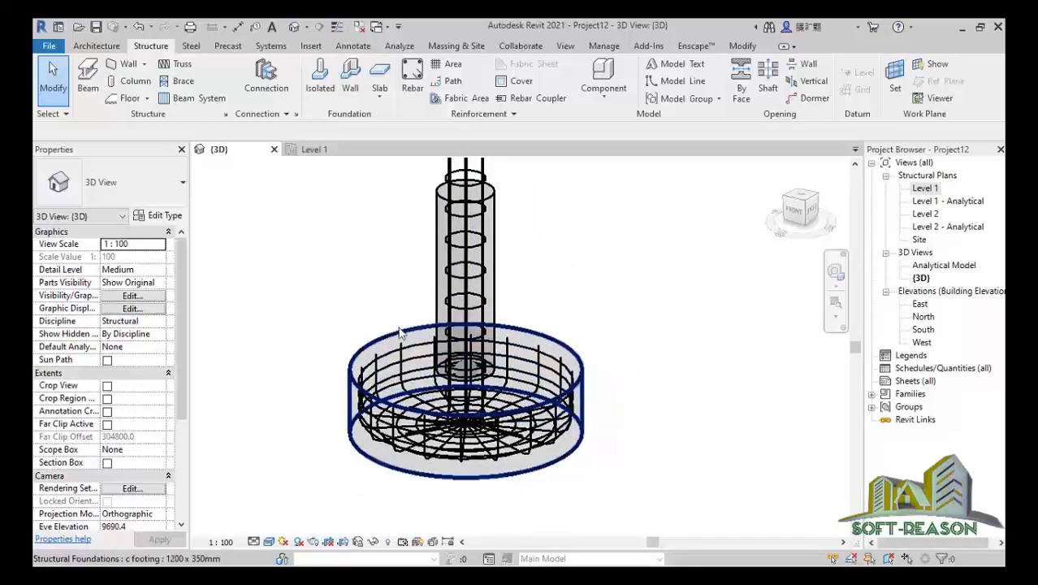
pyautogui.scroll(-2, 479, 417)
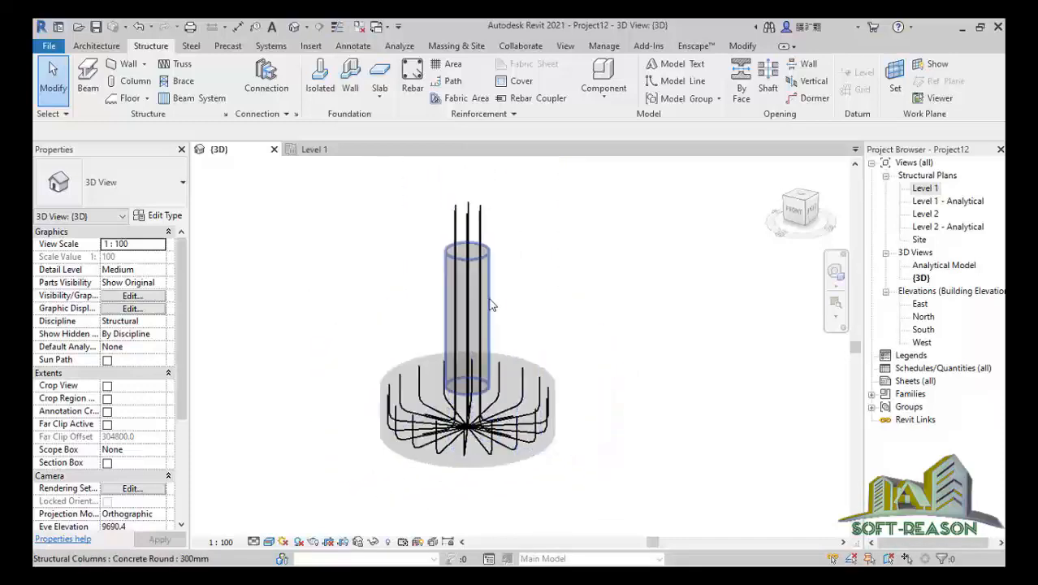